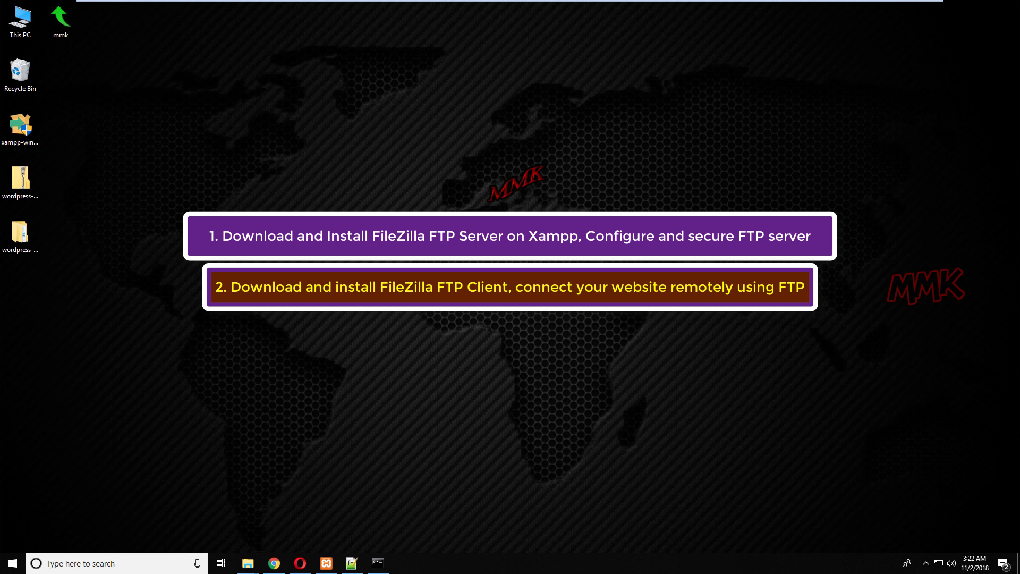
Check the XAMPP control panel, then return to Chrome and close the WordPress site tab
click(333, 566)
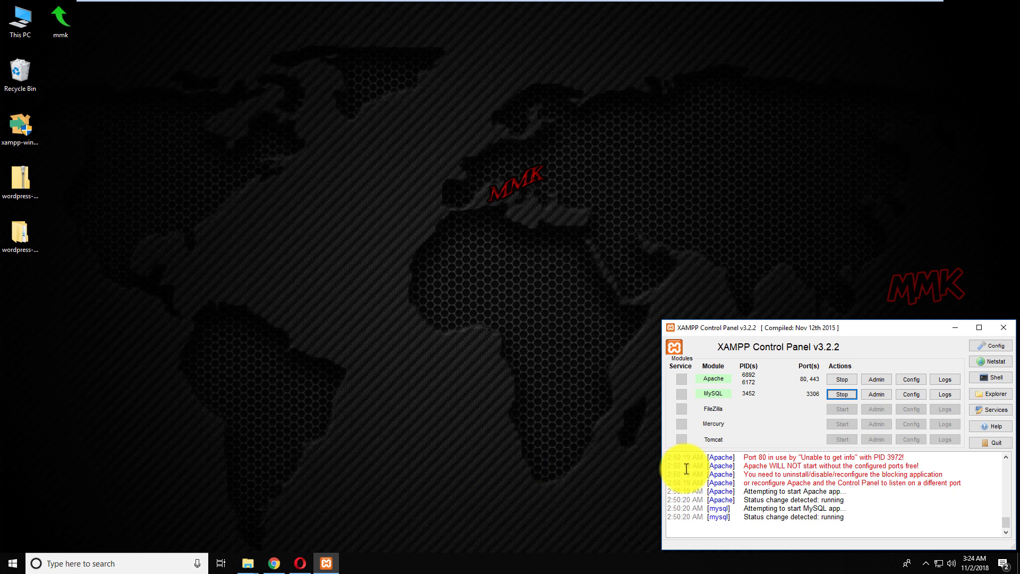
click(950, 325)
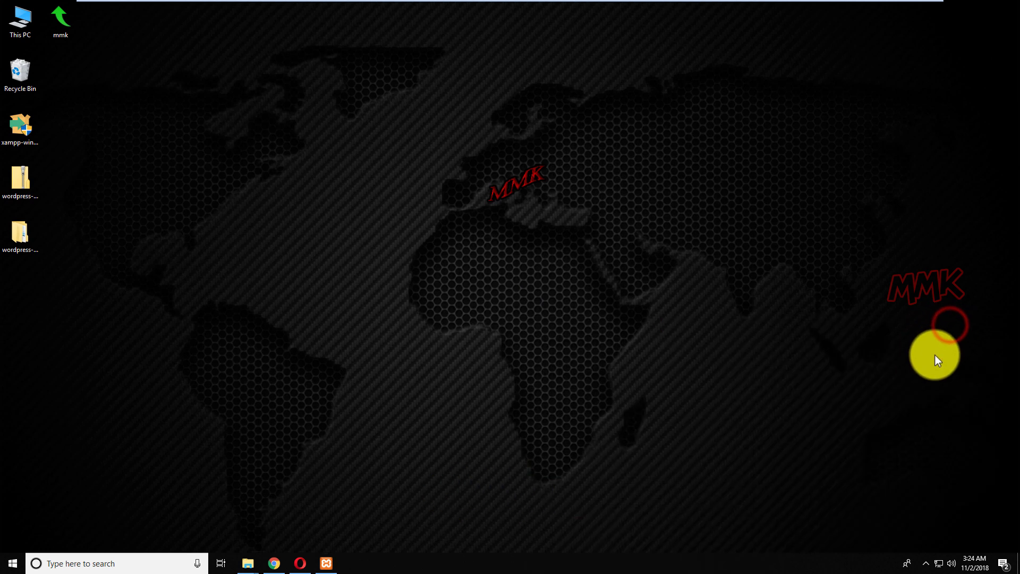
click(274, 564)
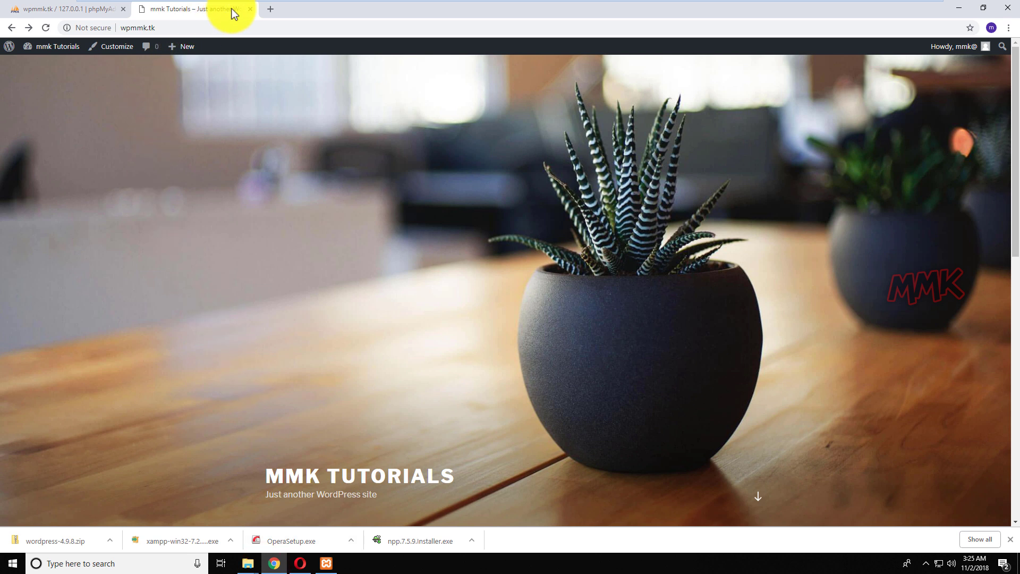
click(250, 9)
Search 'filezilla download' and open the filezilla-project.org homepage
click(221, 28)
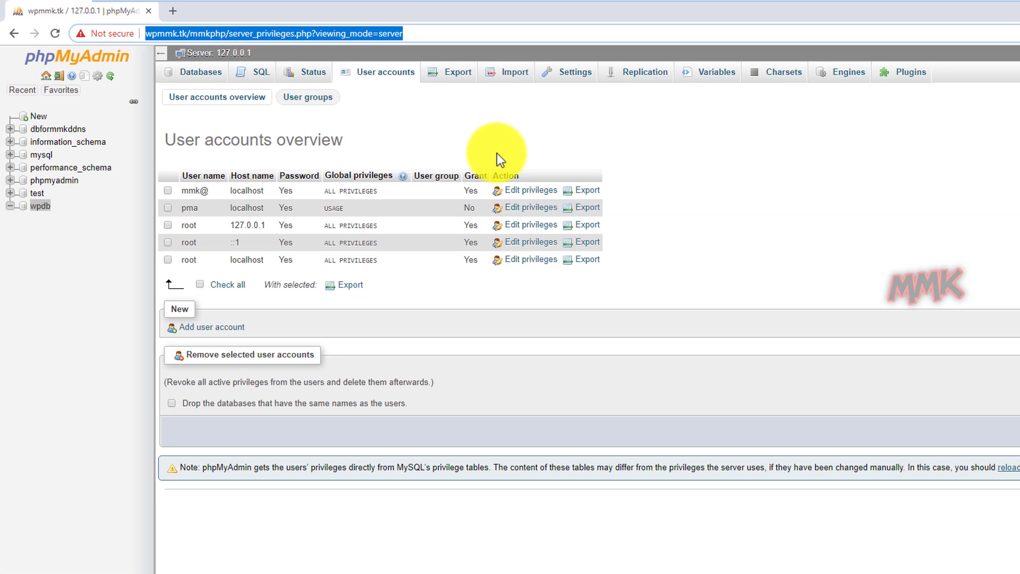
text(fil)
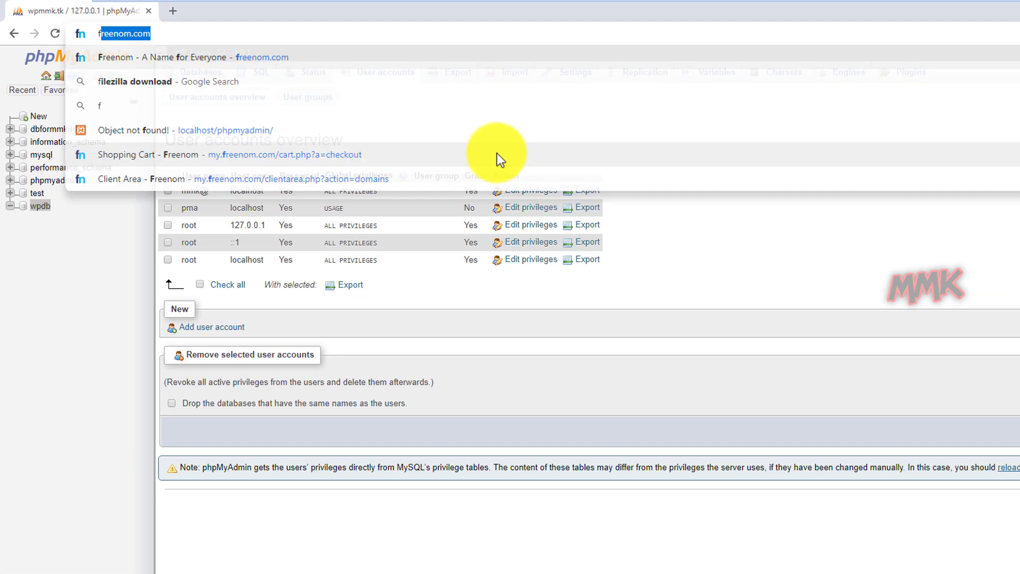
text(e)
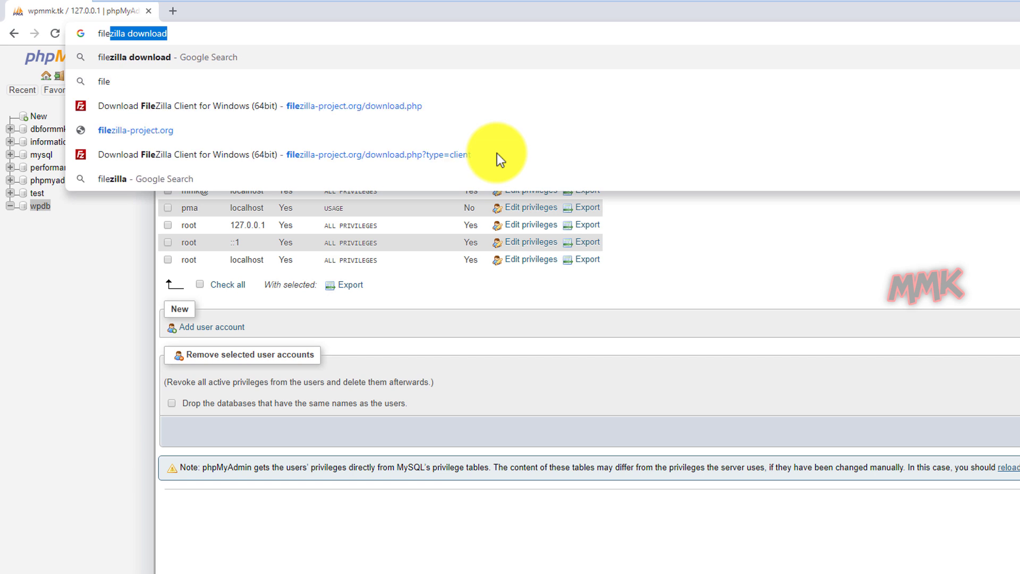
text(zilla download)
key(Return)
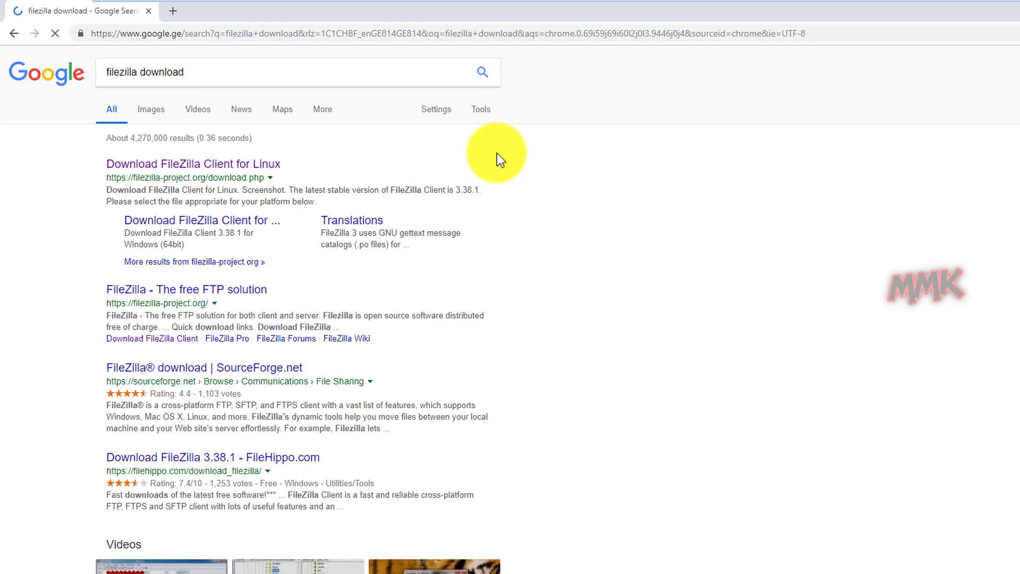
click(229, 291)
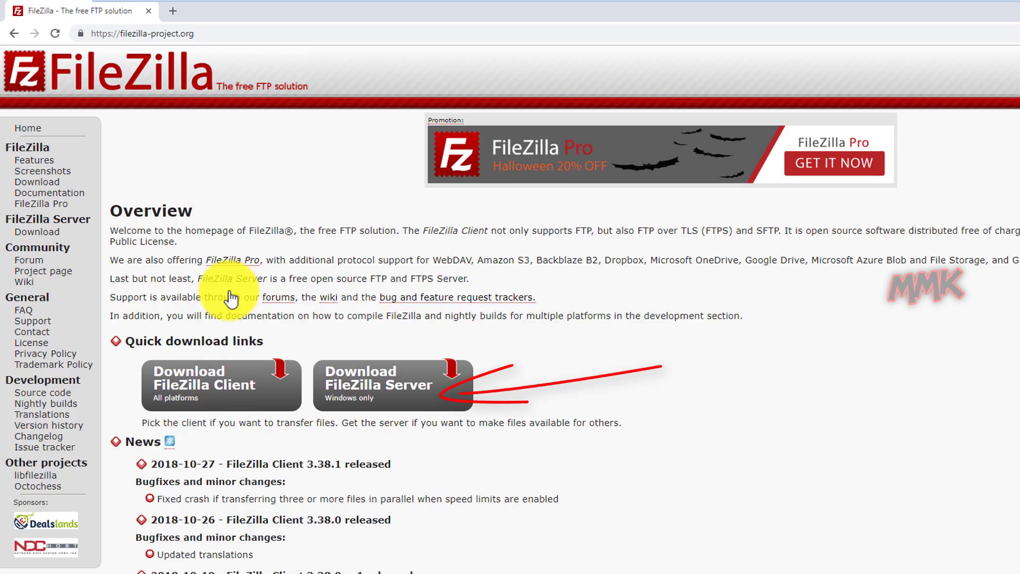
Download the FileZilla Server installer to the Desktop and minimize Chrome
click(364, 379)
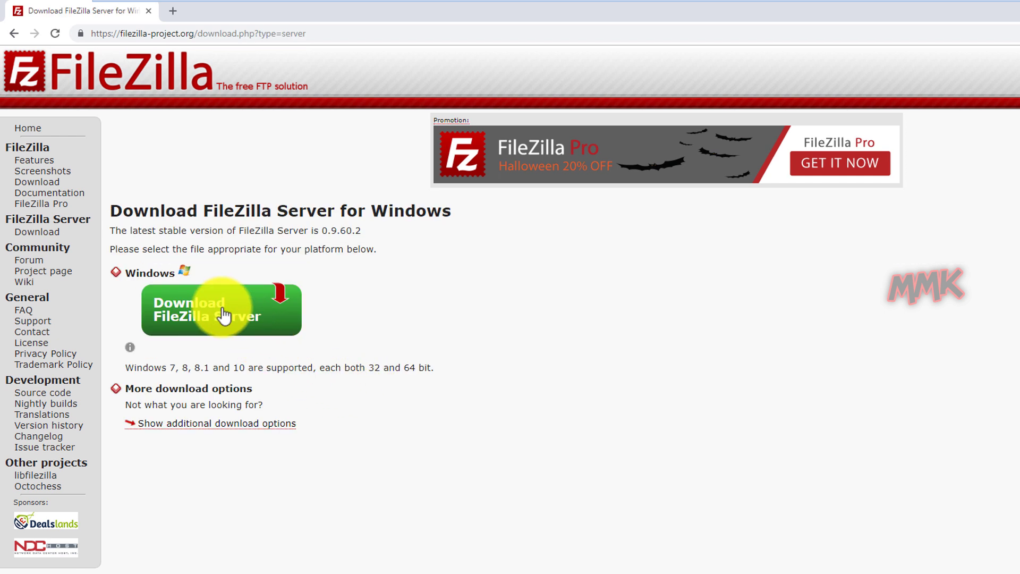
click(189, 312)
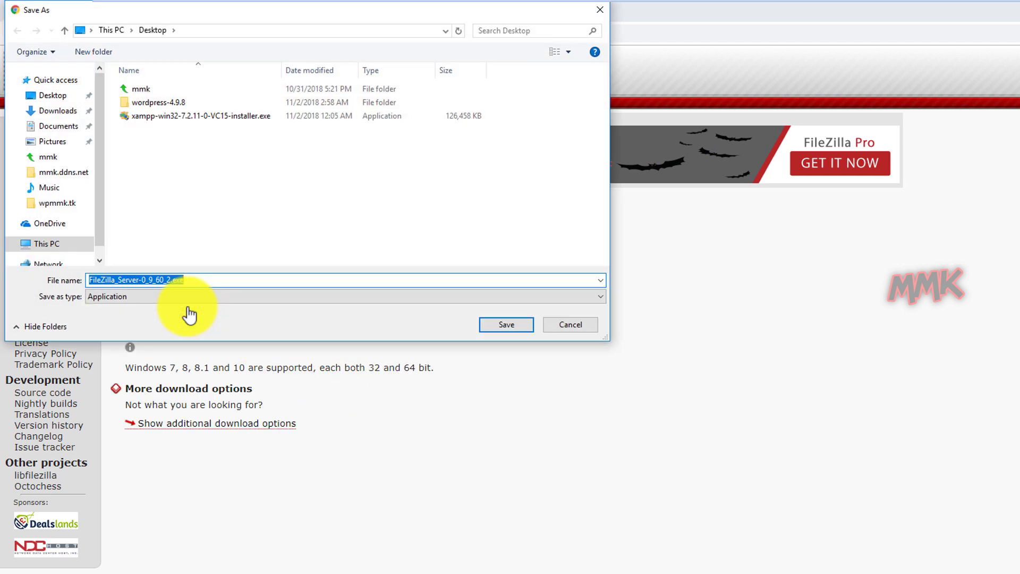
click(499, 325)
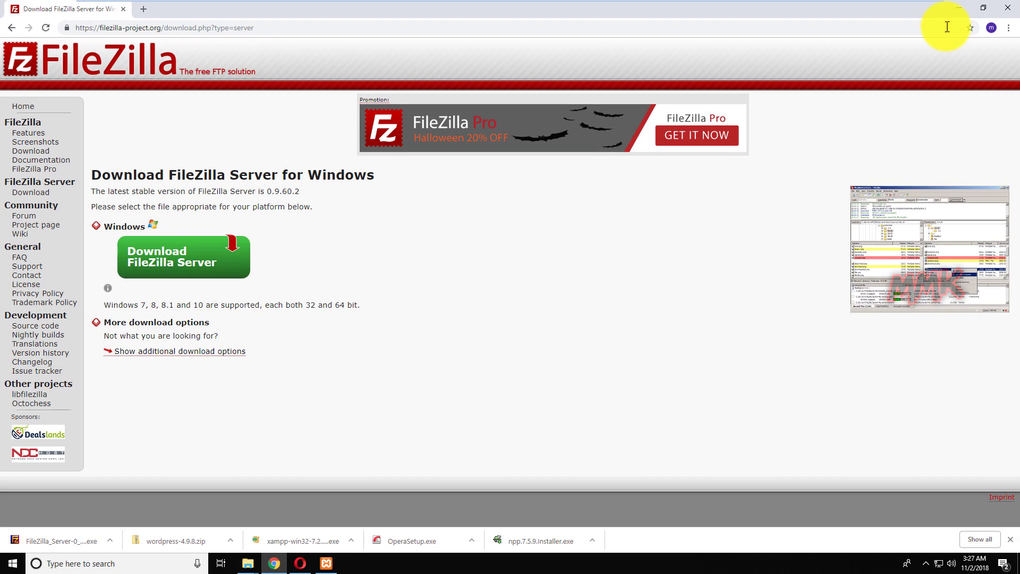
click(960, 9)
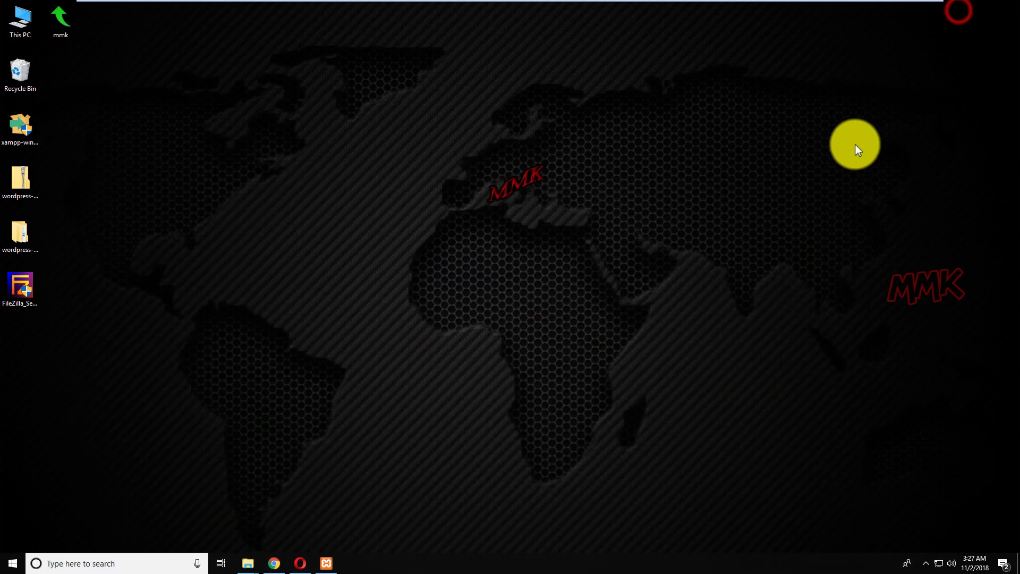
Make a new folder named FileZillaFTP under C:\xampp, then close Explorer
double_click(15, 27)
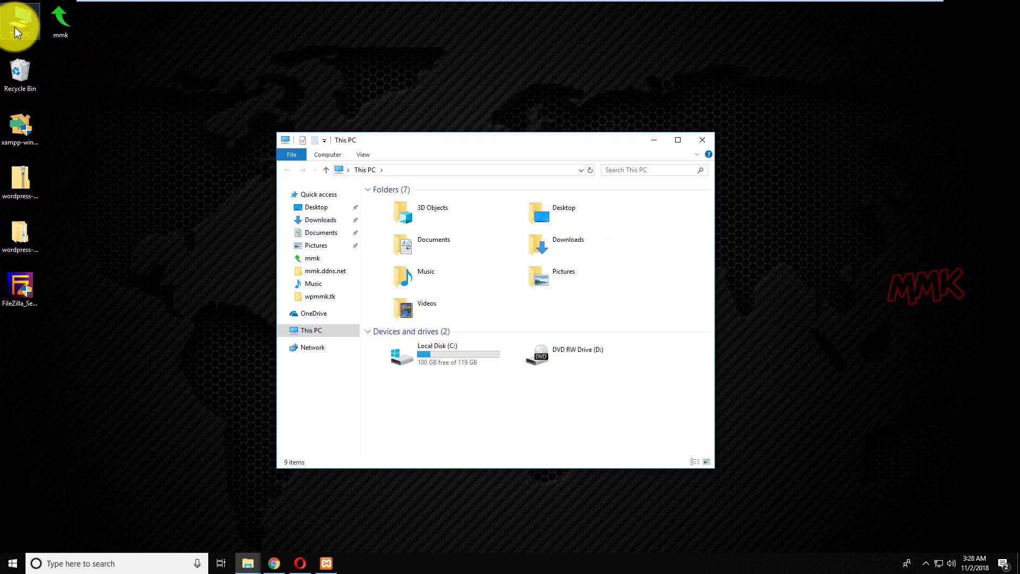
double_click(402, 355)
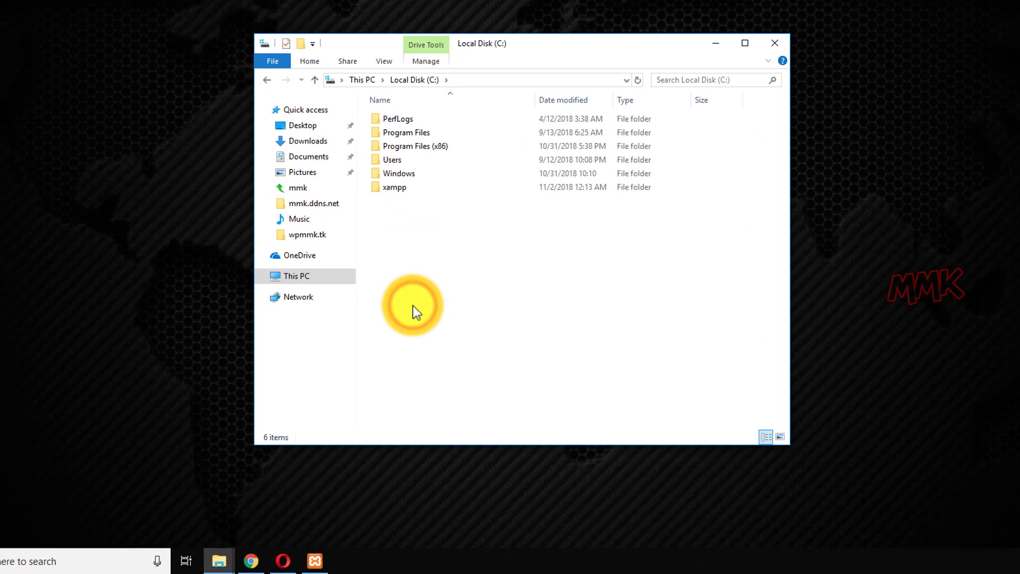
double_click(398, 187)
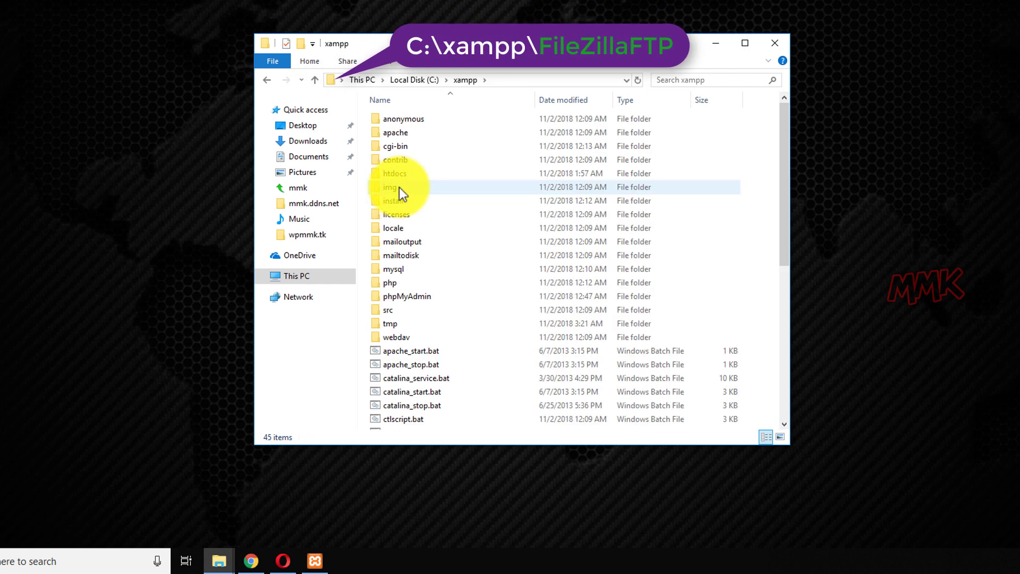
right_click(451, 182)
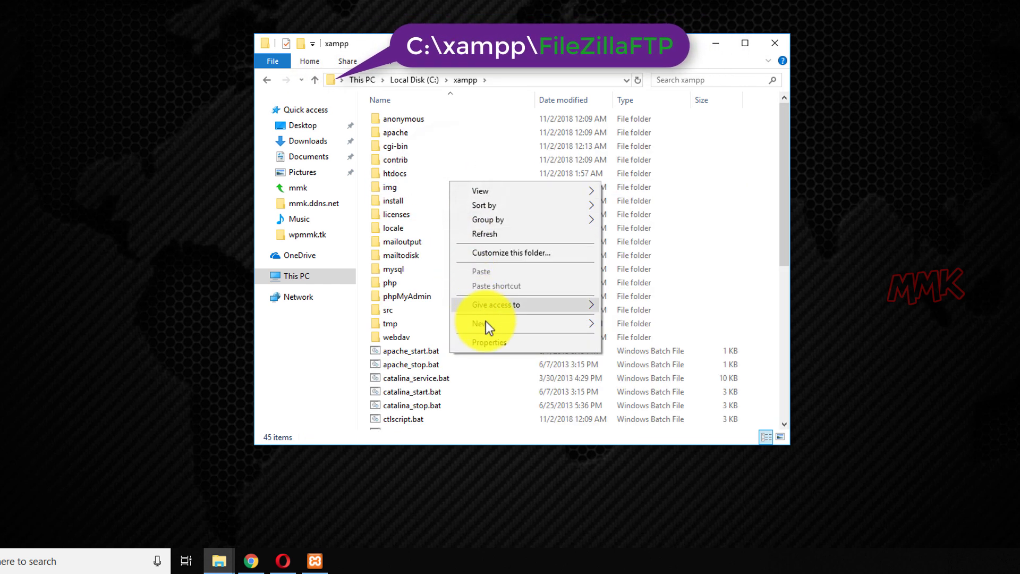
mouse_move(487, 324)
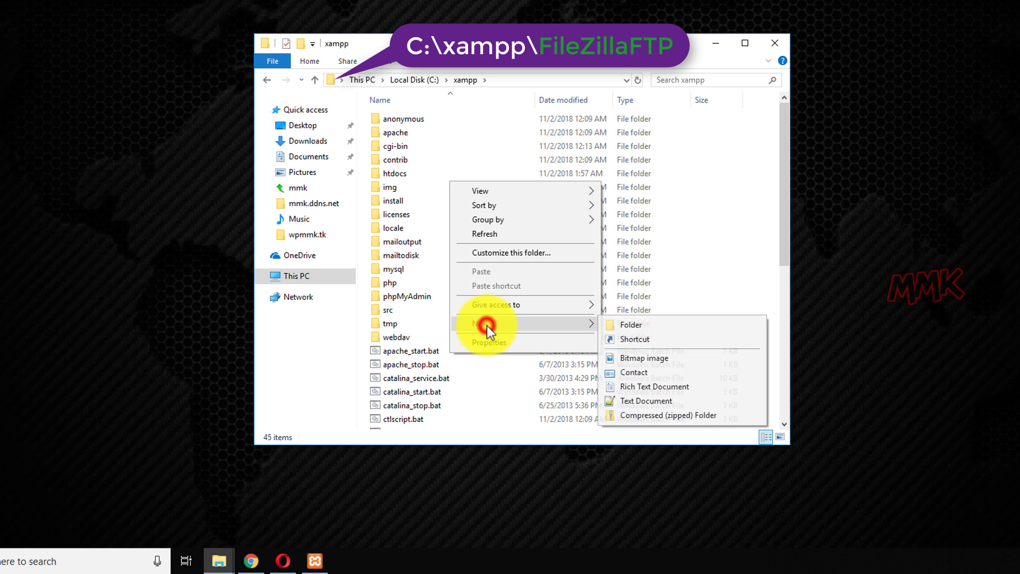
click(639, 328)
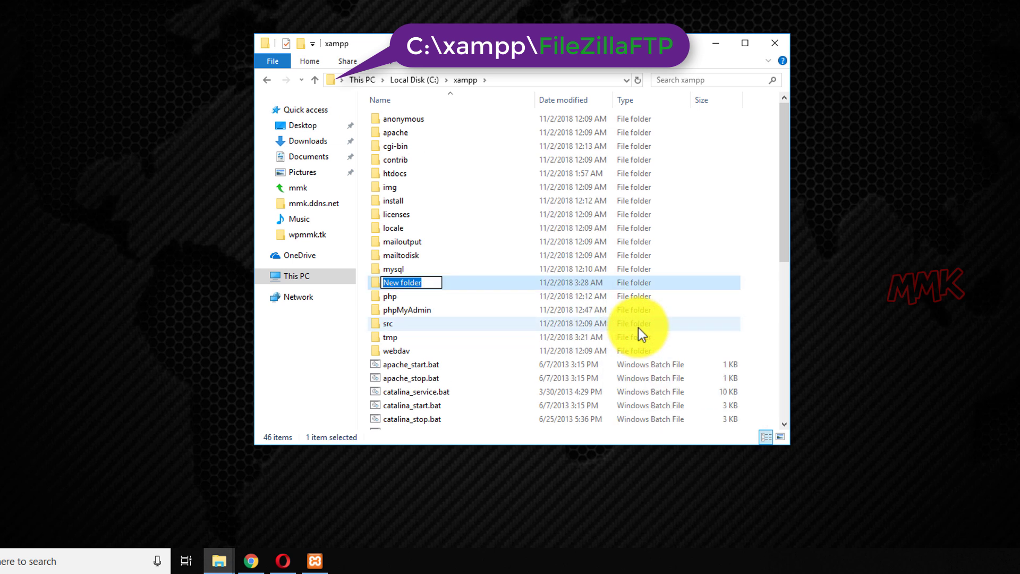
text(FileZillaFTP)
click(639, 327)
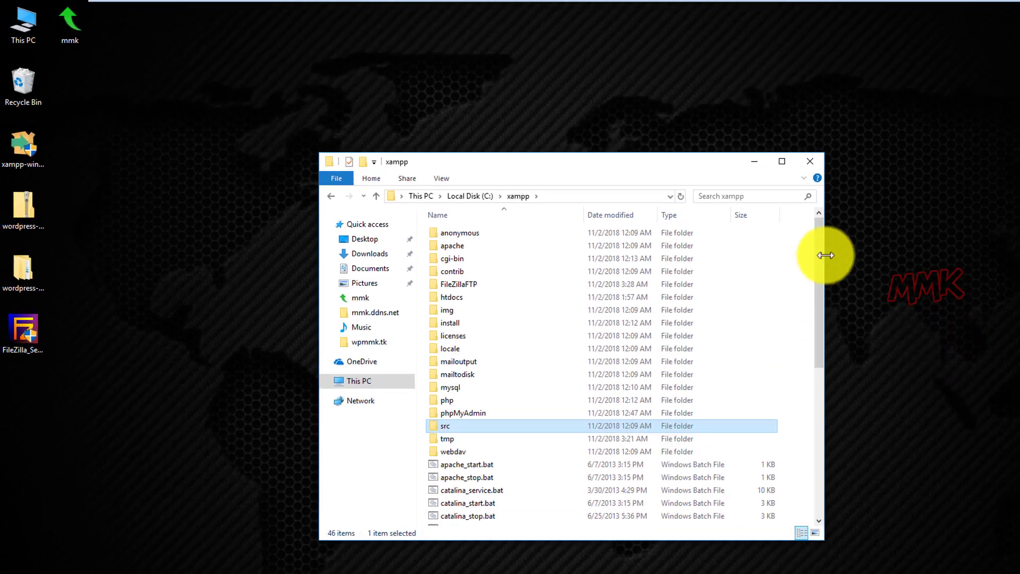
click(805, 160)
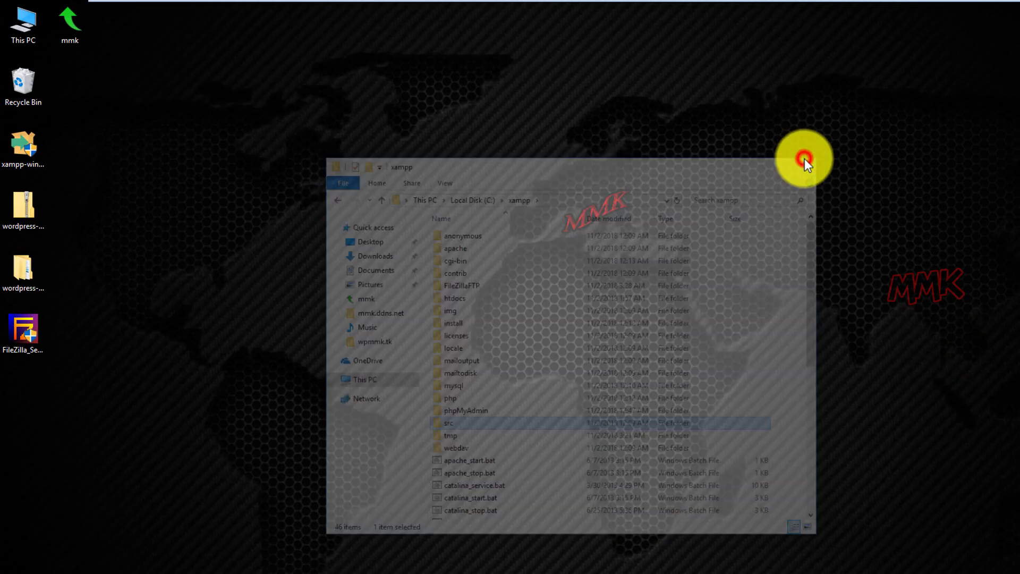
Run the FileZilla Server installer as administrator and accept the licence agreement
right_click(23, 327)
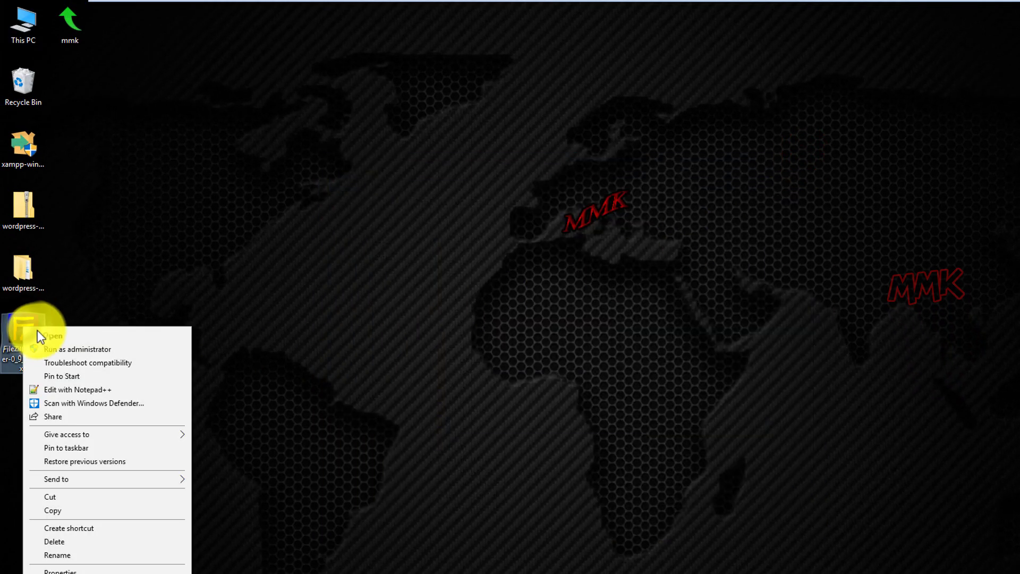
click(62, 347)
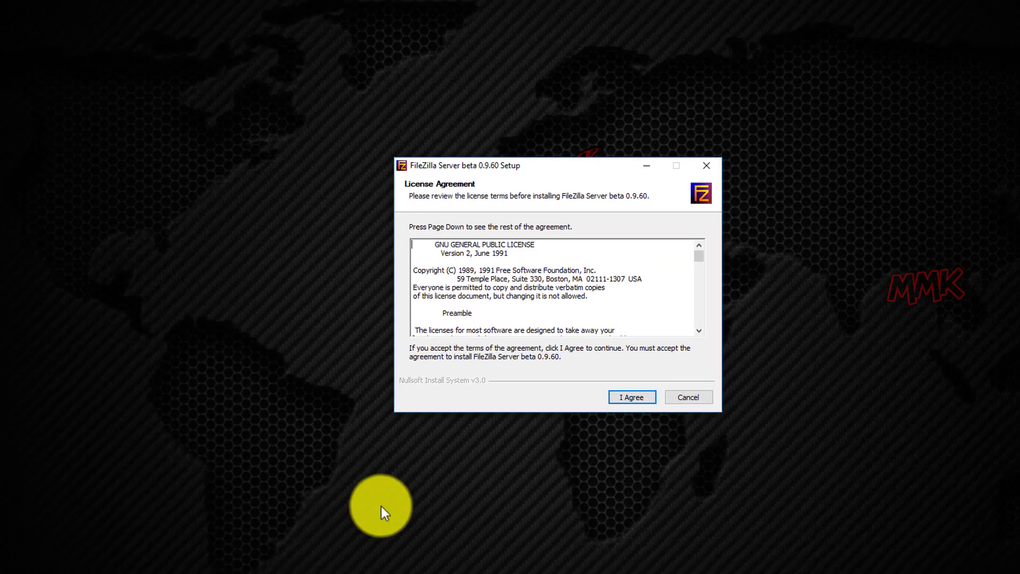
click(625, 399)
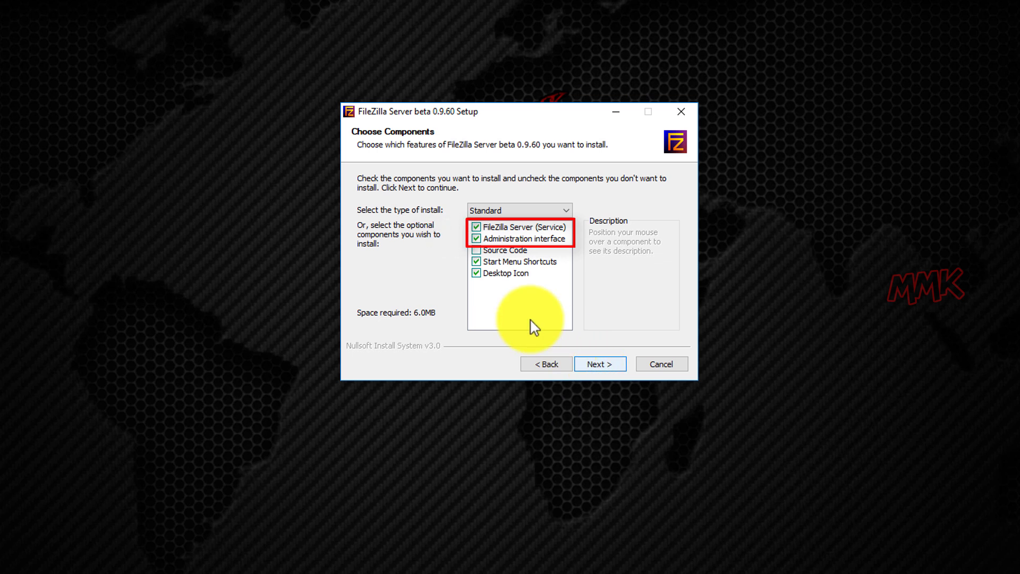
Exclude Start Menu Shortcuts and the Desktop Icon from the installed components
click(476, 273)
click(475, 262)
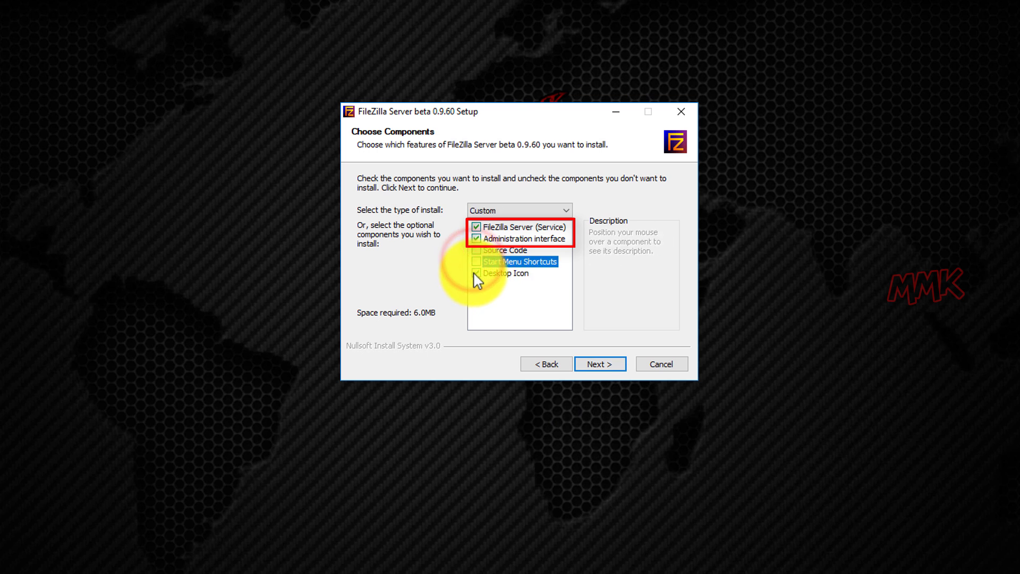
click(475, 274)
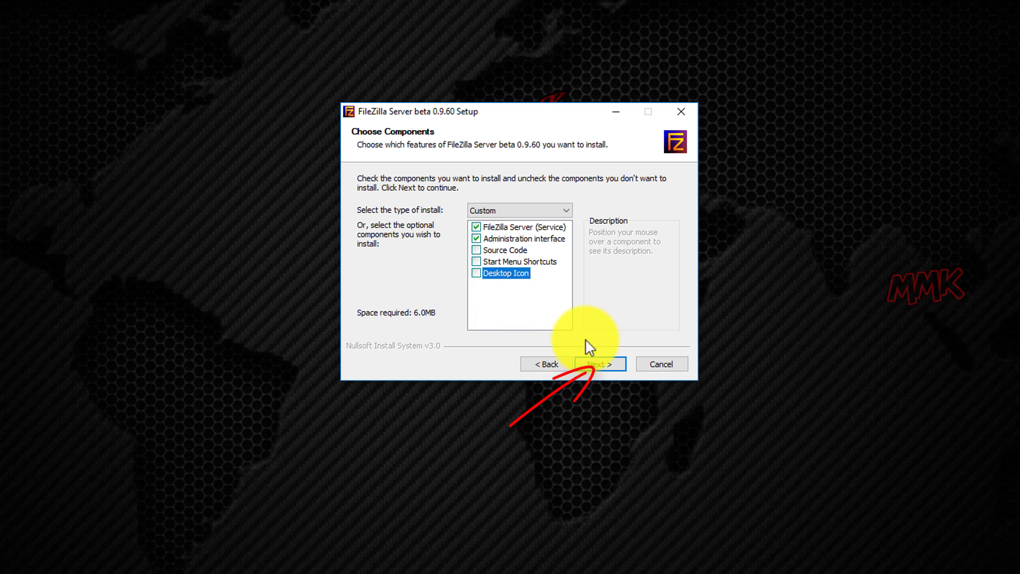
click(594, 361)
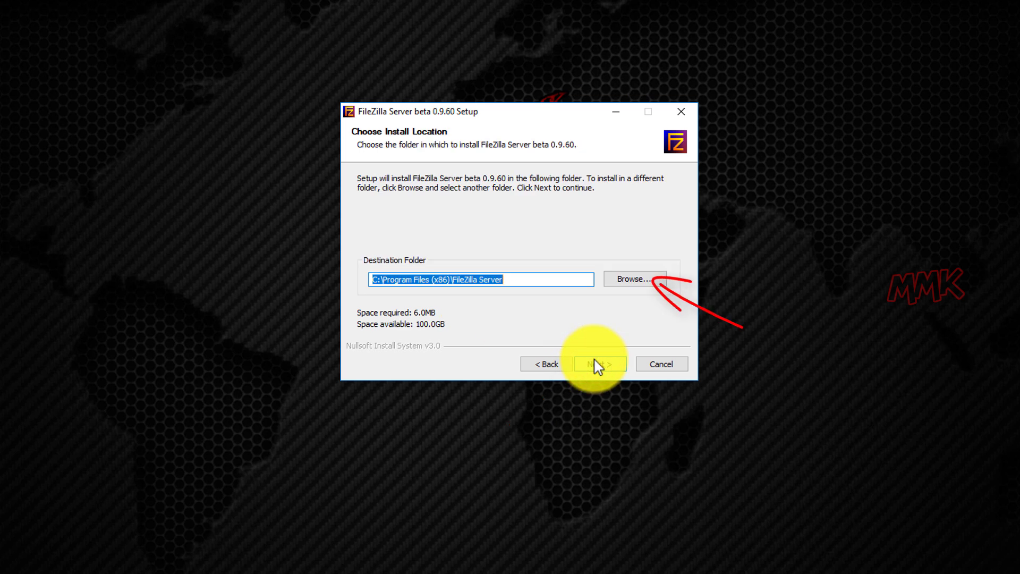
Set the install path to C:\xampp\FileZillaFTP, removing the trailing \FileZilla Server subfolder
click(625, 279)
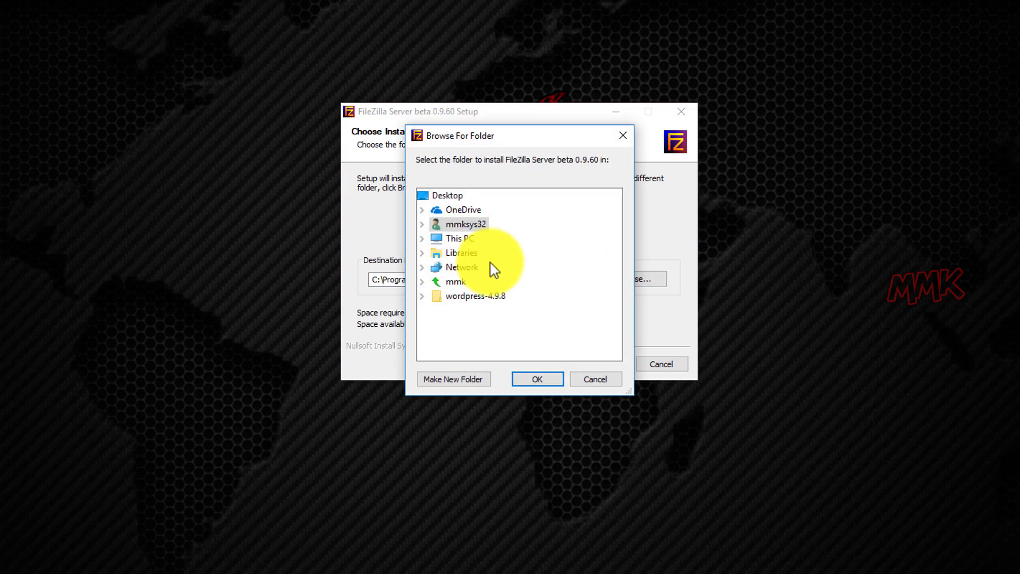
click(421, 239)
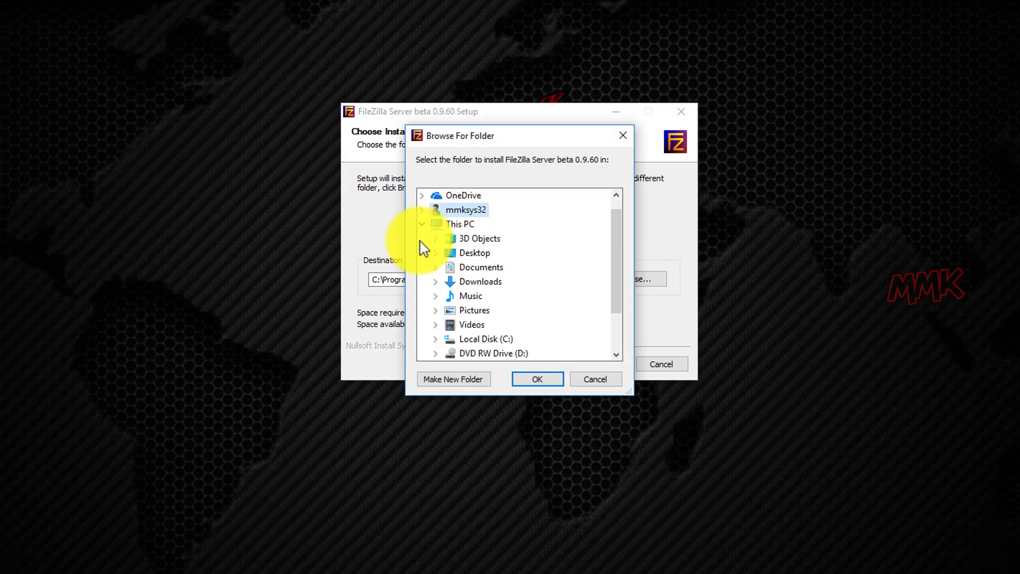
click(434, 340)
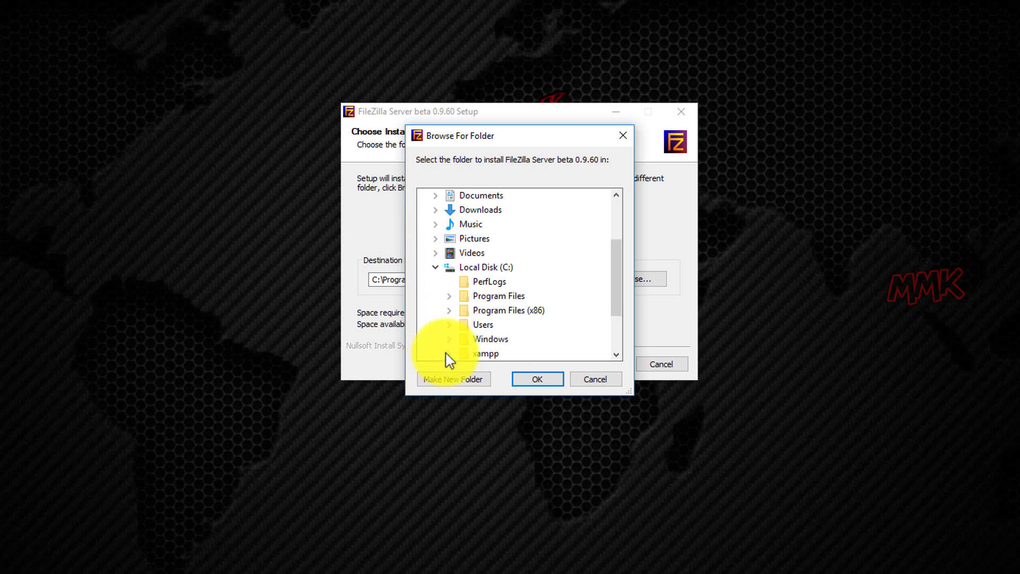
click(450, 354)
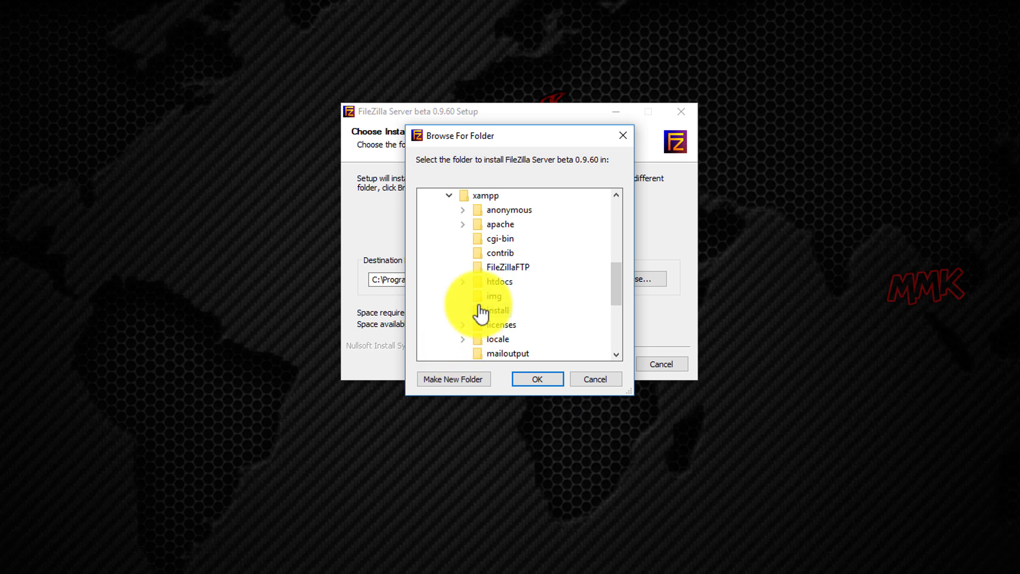
click(496, 269)
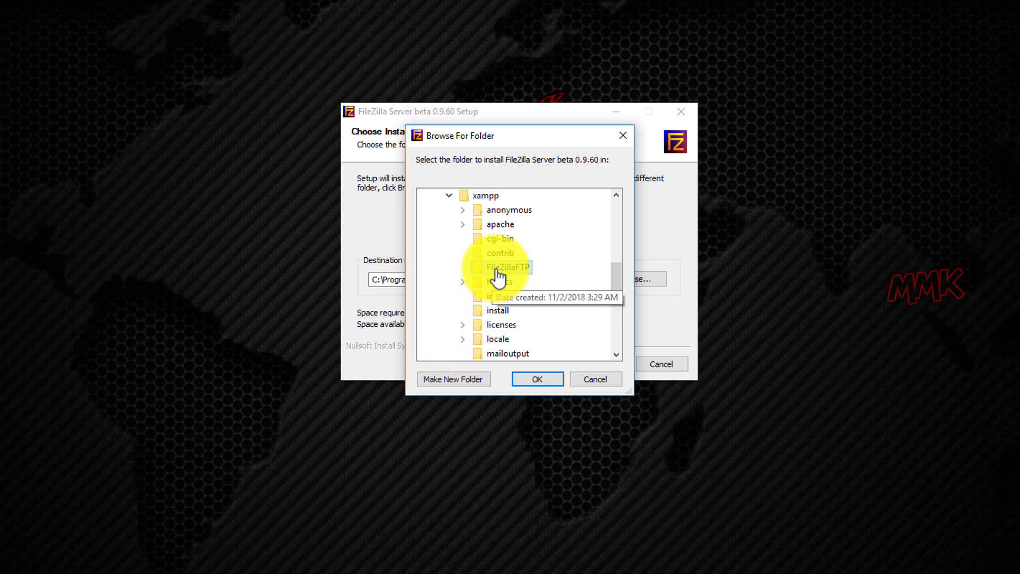
click(537, 379)
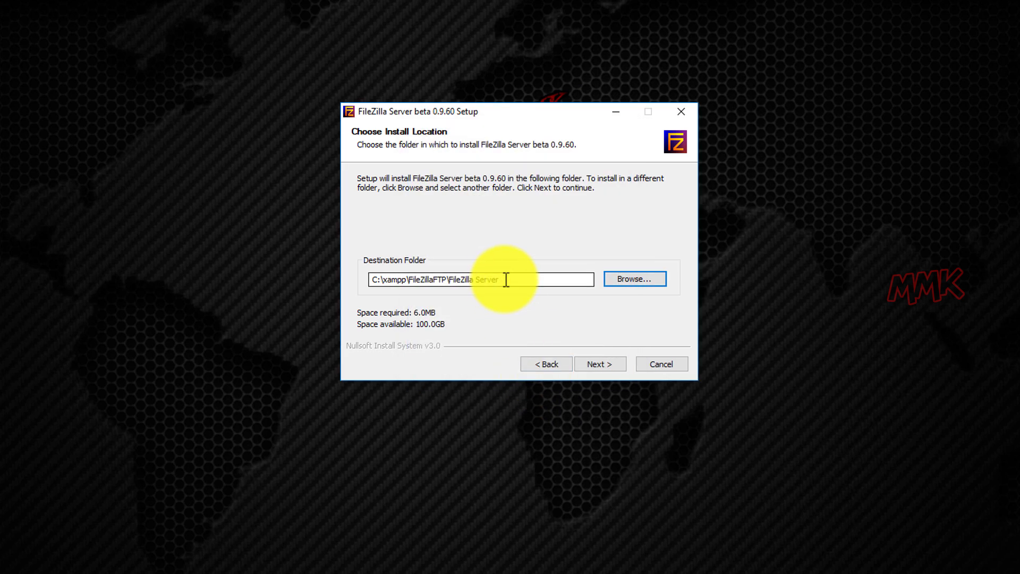
drag(504, 279, 447, 282)
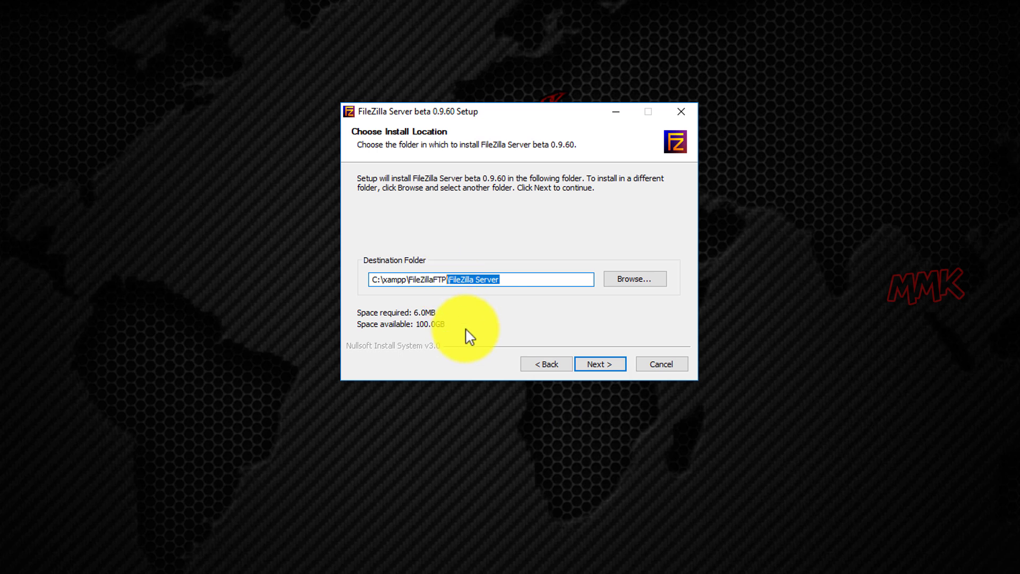
key(BackSpace)
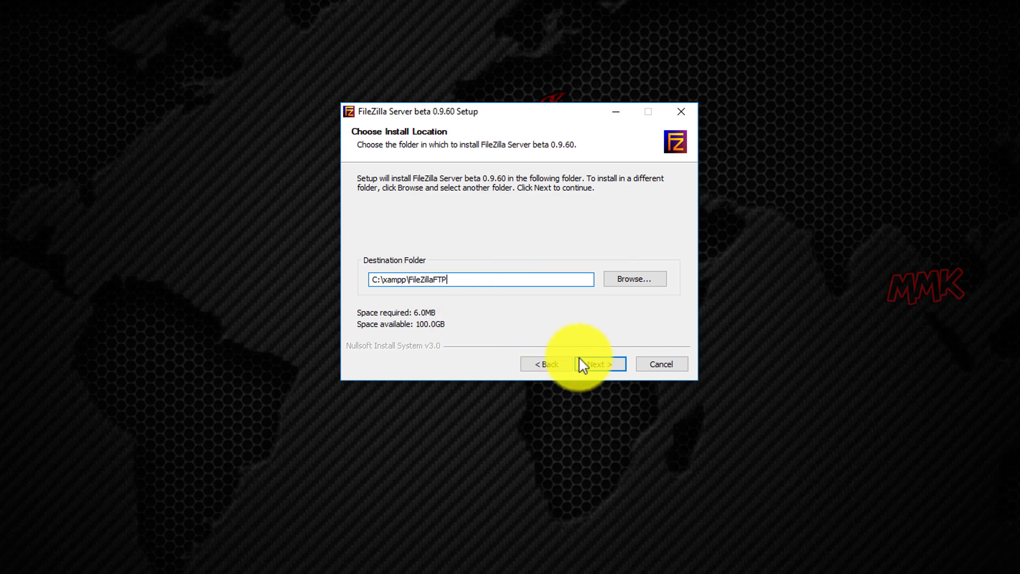
click(595, 364)
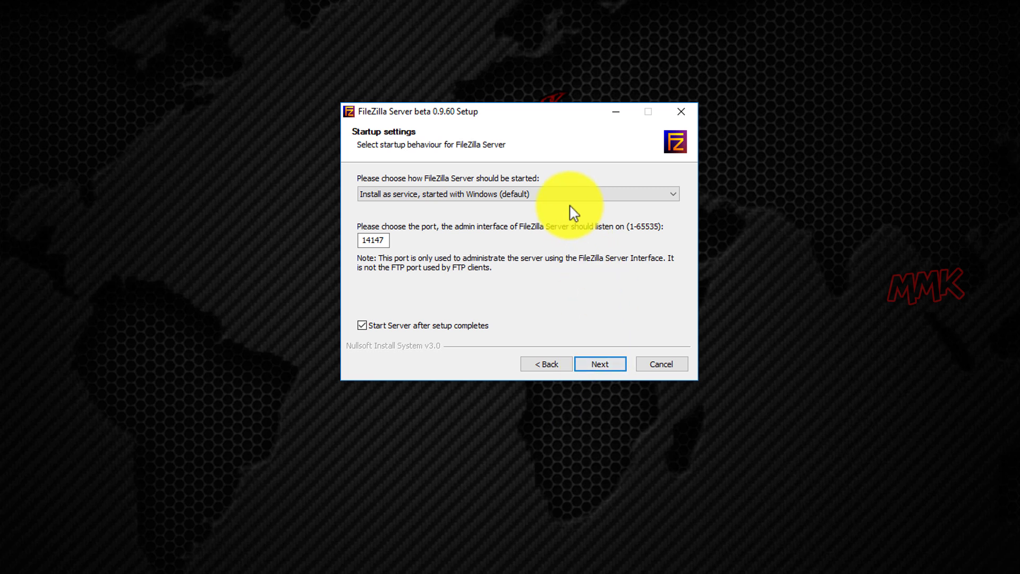
Run the server without installing it as a service, and don't start it after setup
click(565, 193)
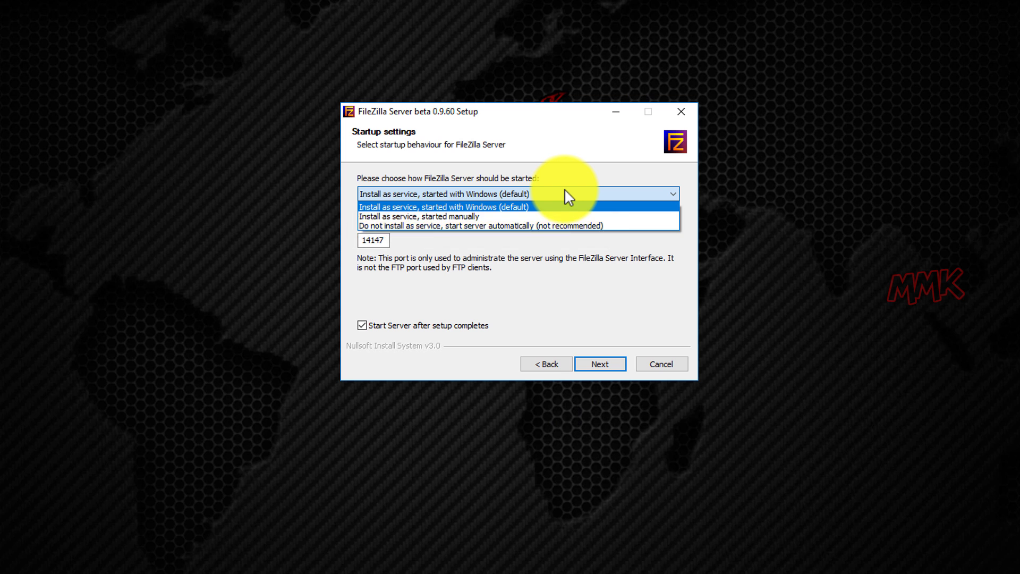
click(568, 226)
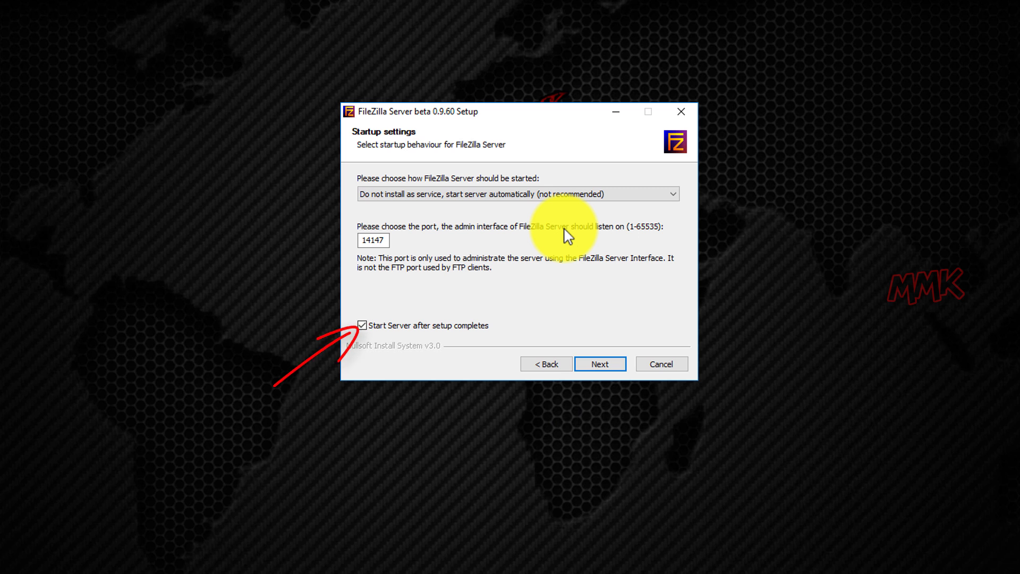
click(362, 326)
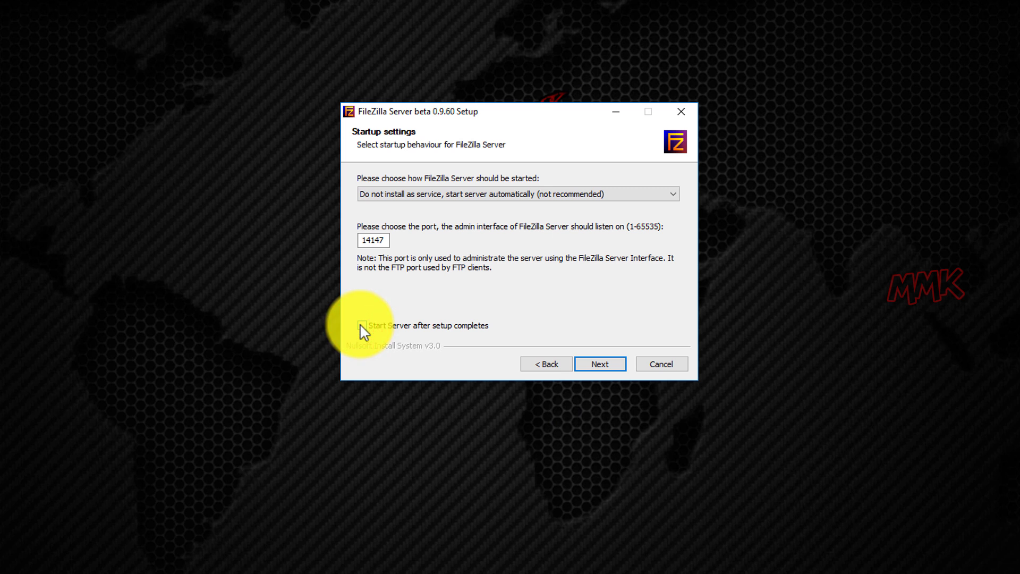
click(598, 364)
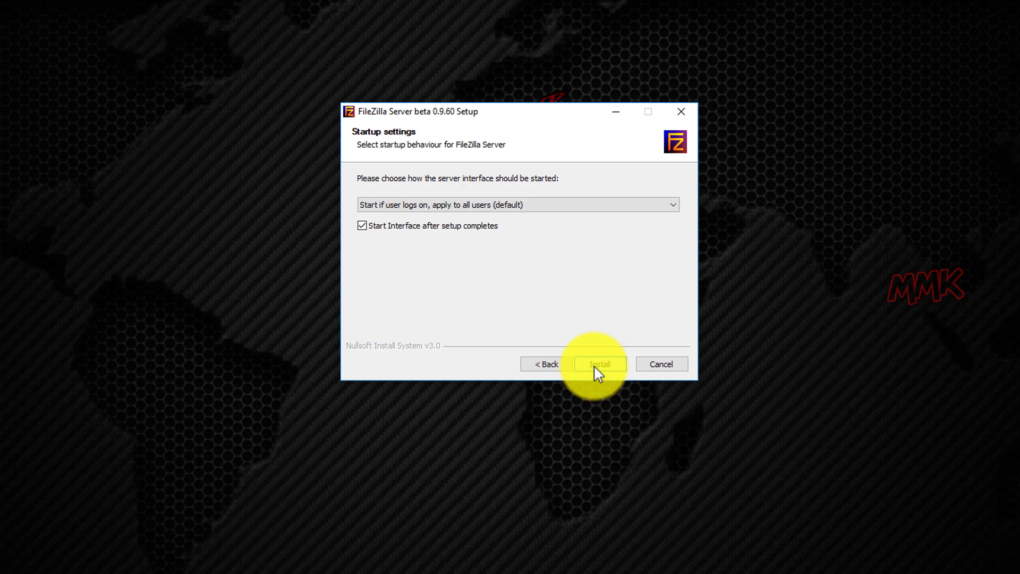
Set the admin interface to start manually, not launch after setup, and install
click(586, 206)
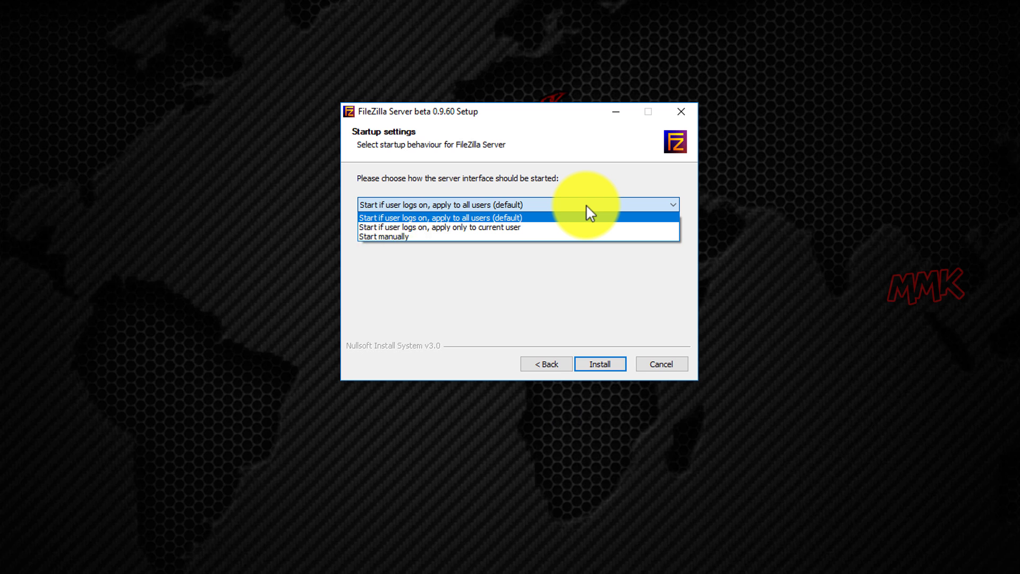
click(392, 237)
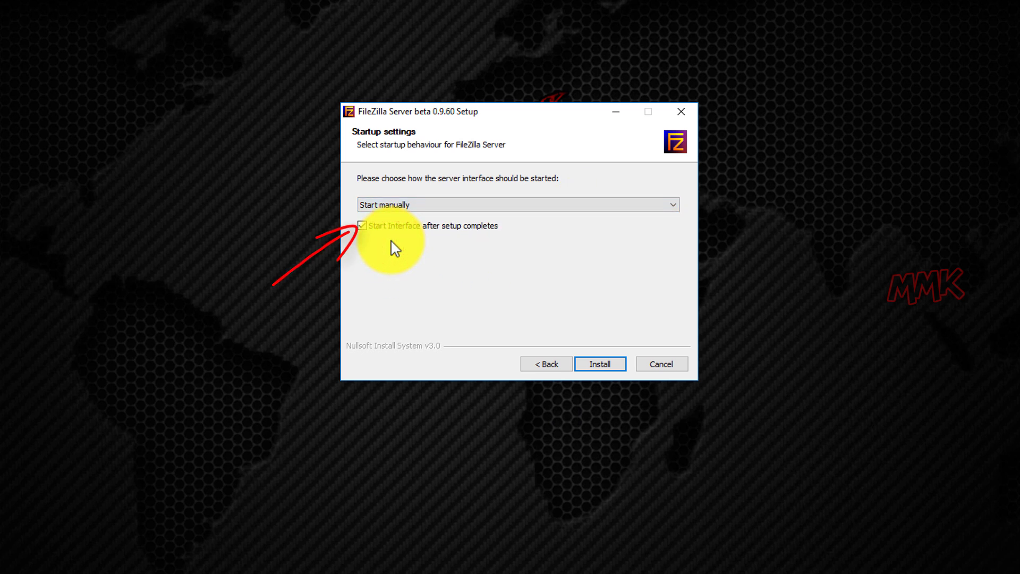
click(361, 226)
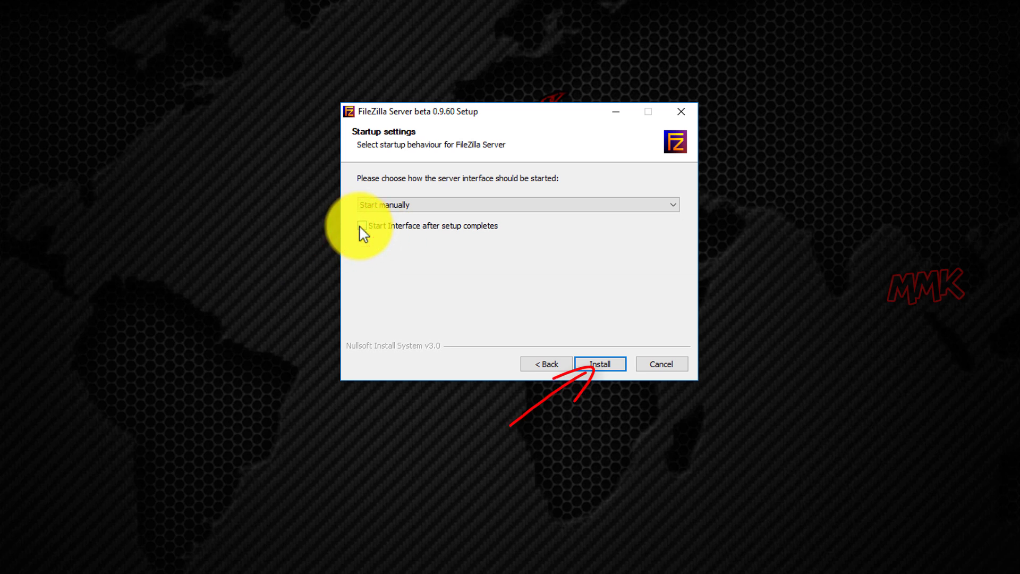
click(594, 363)
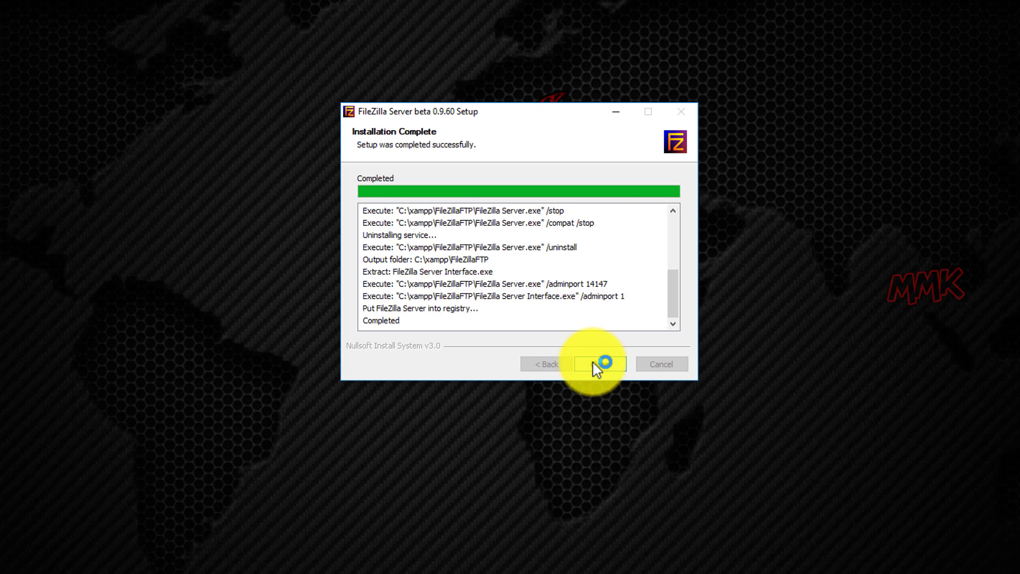
Close the finished installer and allow FileZilla Server through the firewall on private and public networks
click(596, 363)
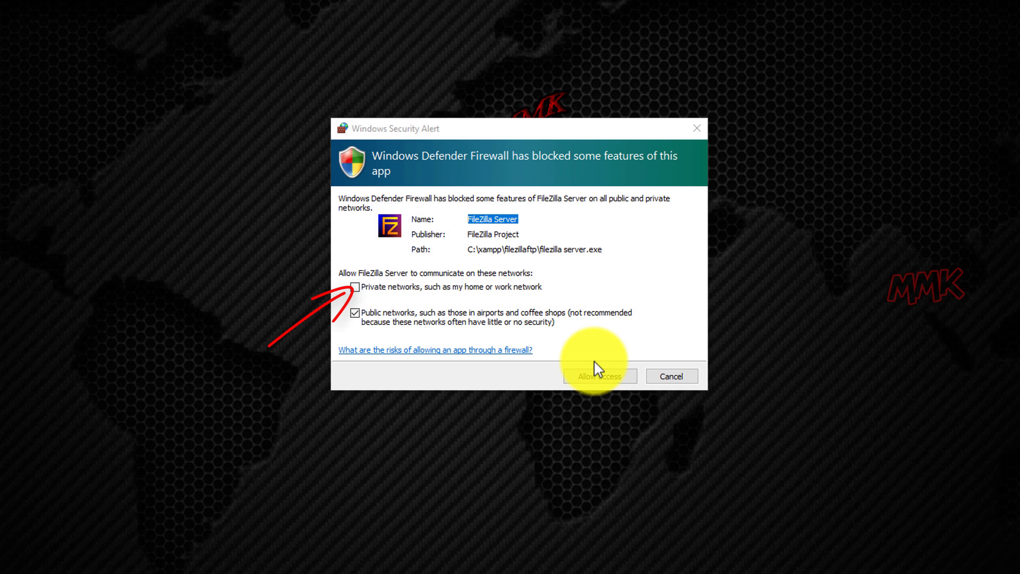
click(356, 288)
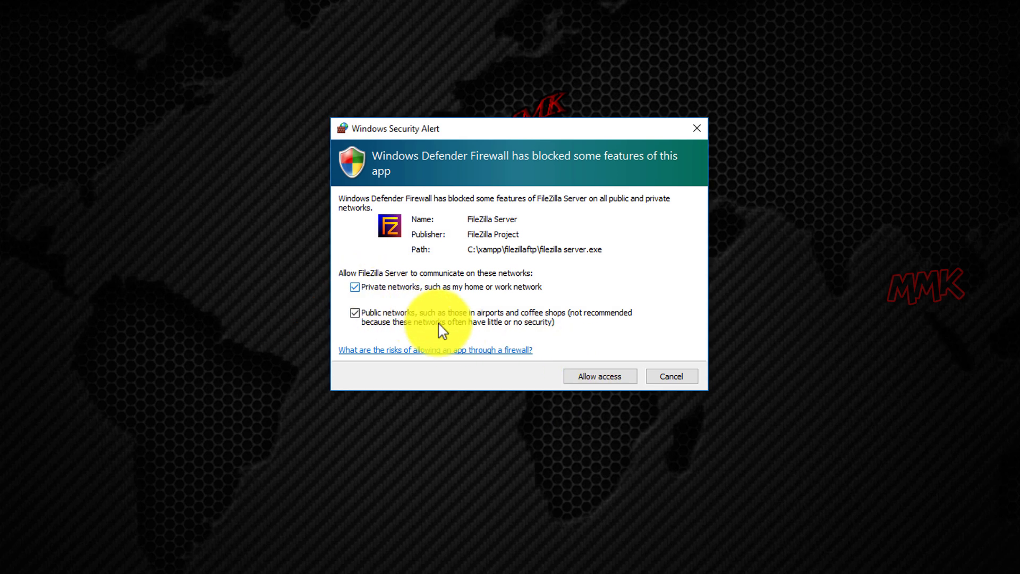
click(585, 379)
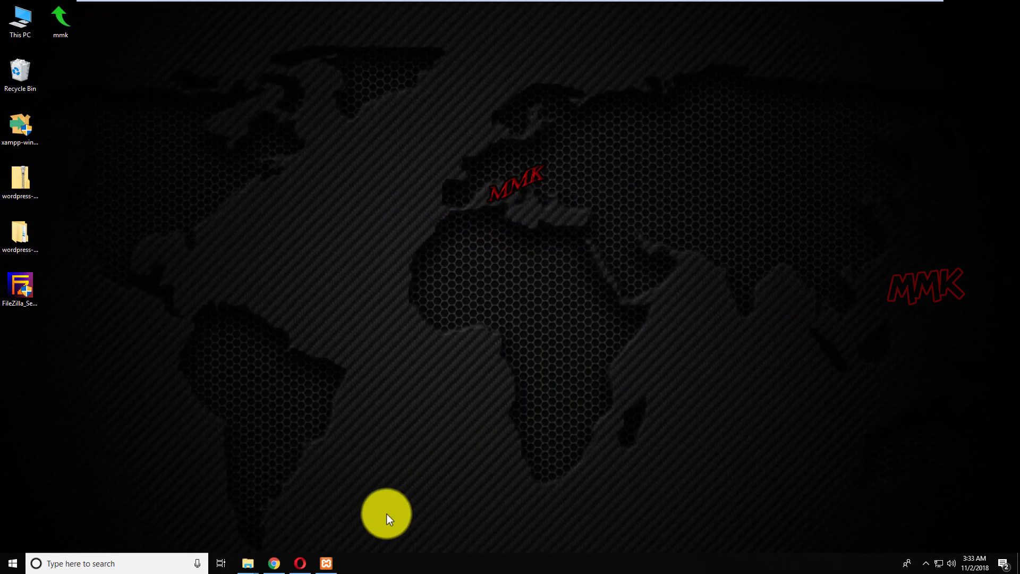
click(327, 564)
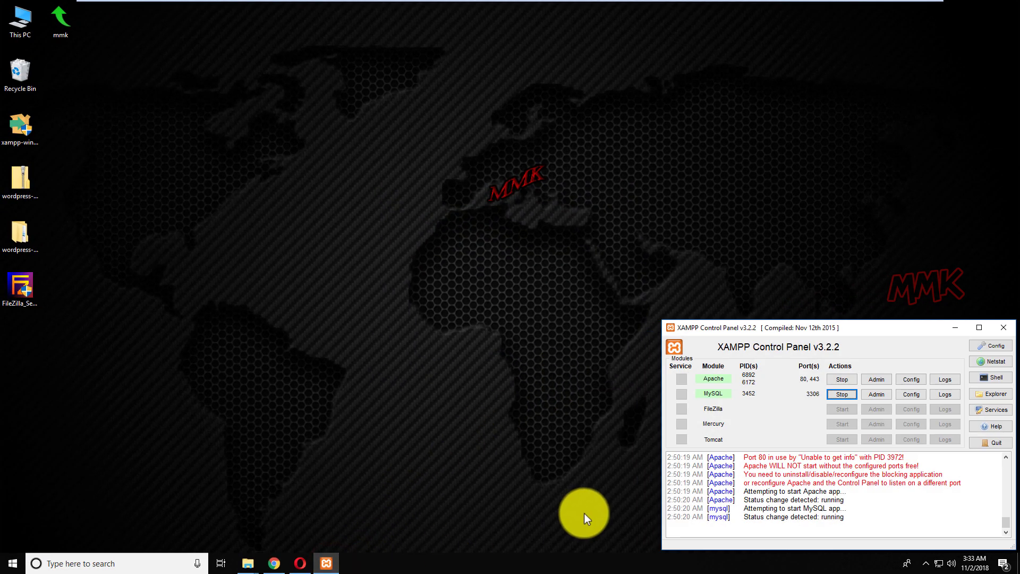
Stop Apache and MySQL, close the panel, and quit XAMPP from its tray icon
click(839, 377)
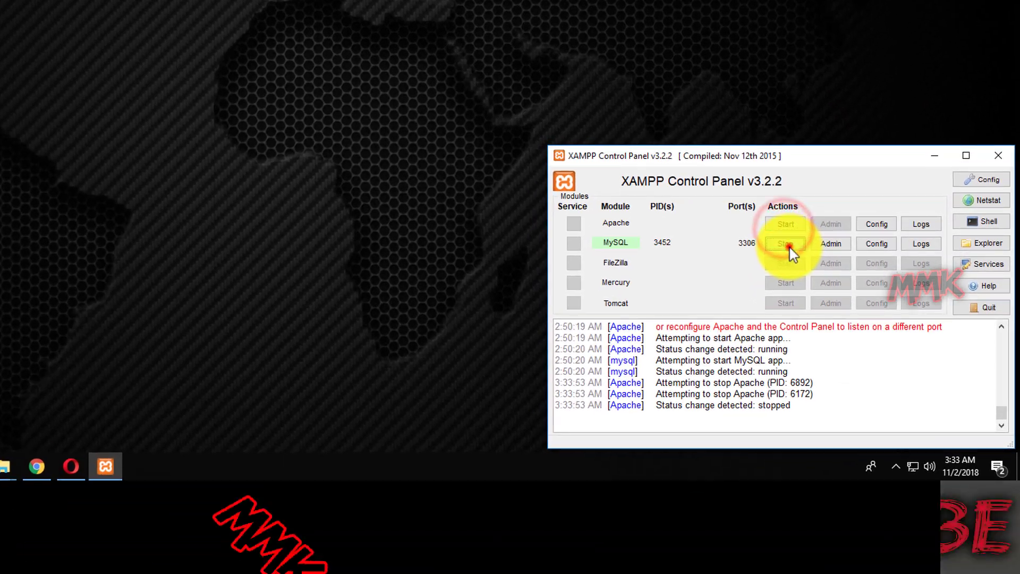
click(843, 395)
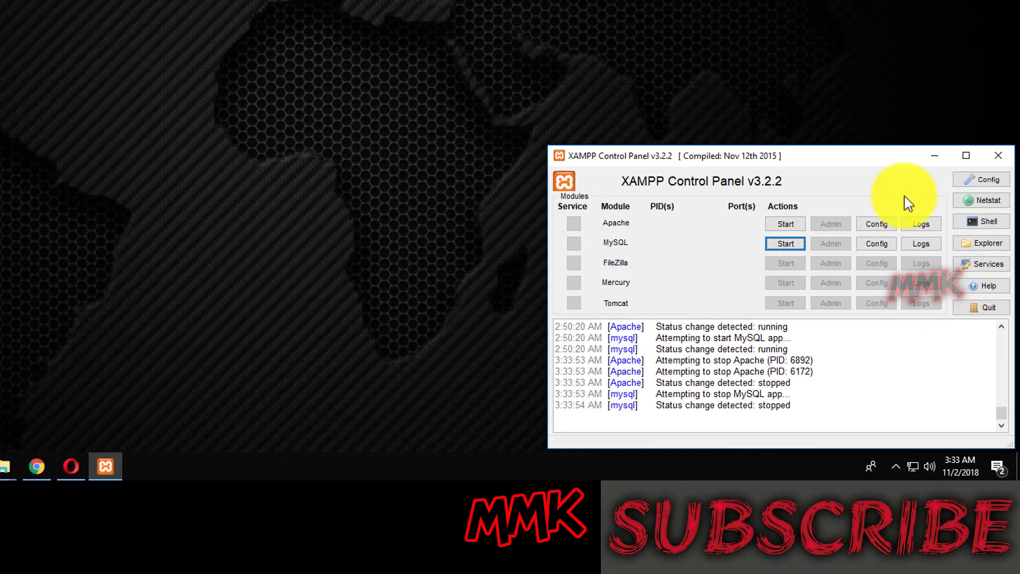
click(1004, 160)
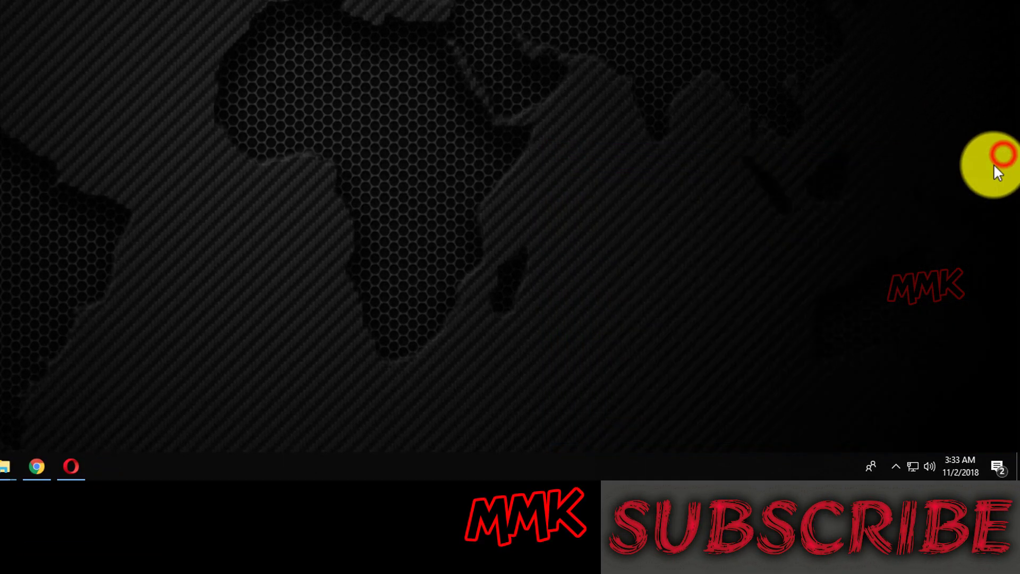
click(897, 468)
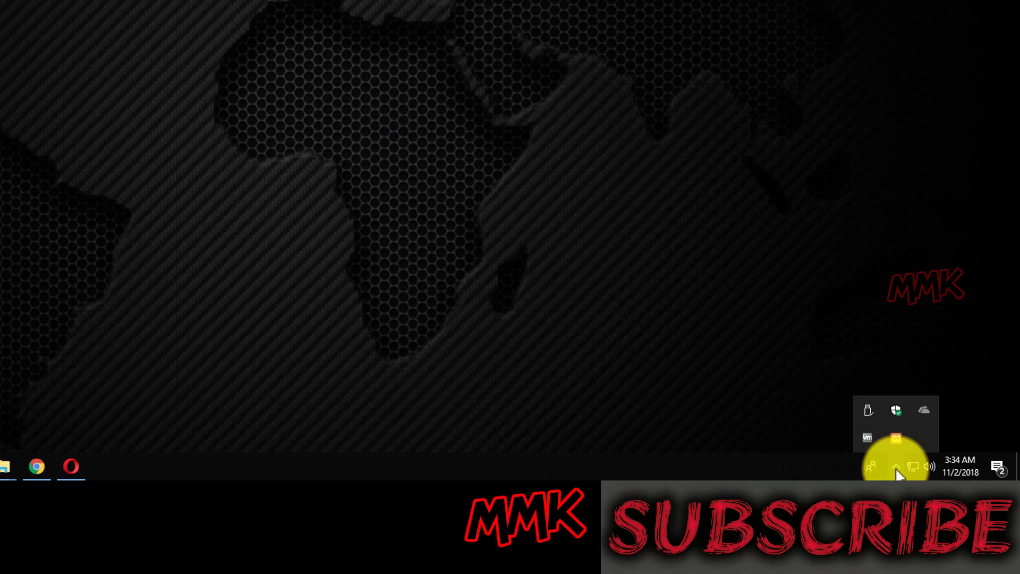
right_click(898, 435)
click(920, 427)
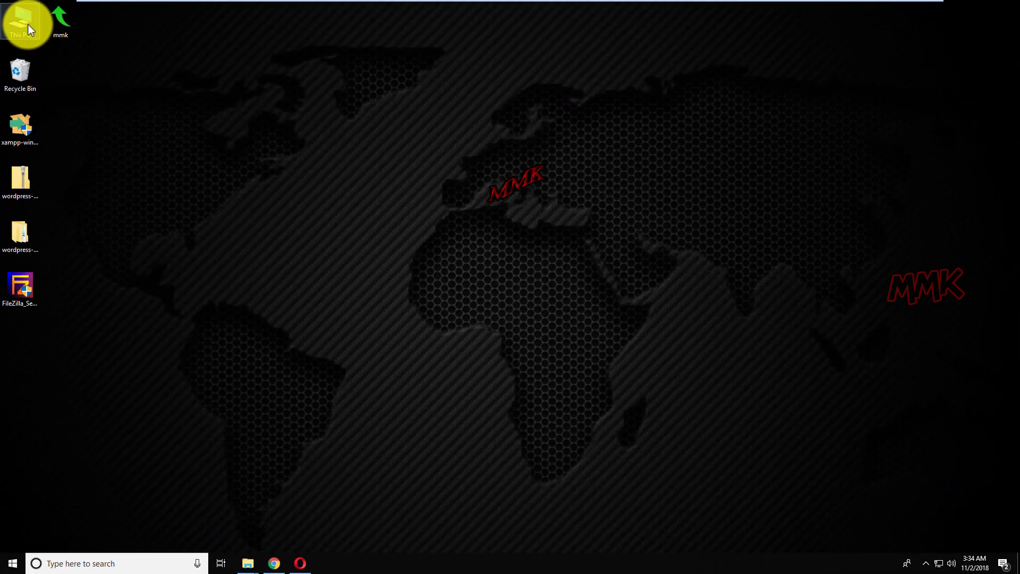
Browse to C:\xampp and open xampp-control.ini in Notepad++
double_click(27, 24)
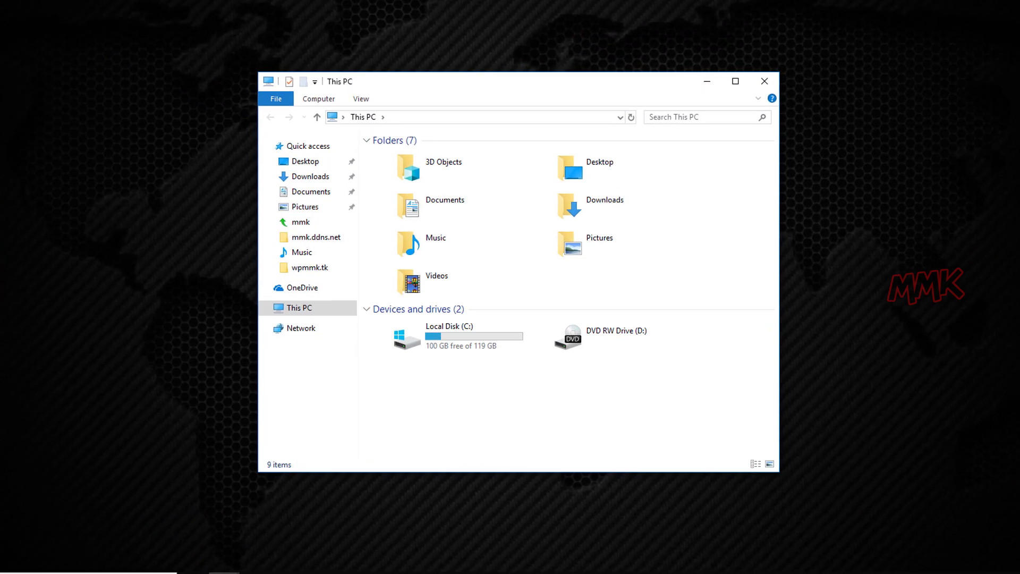
double_click(419, 343)
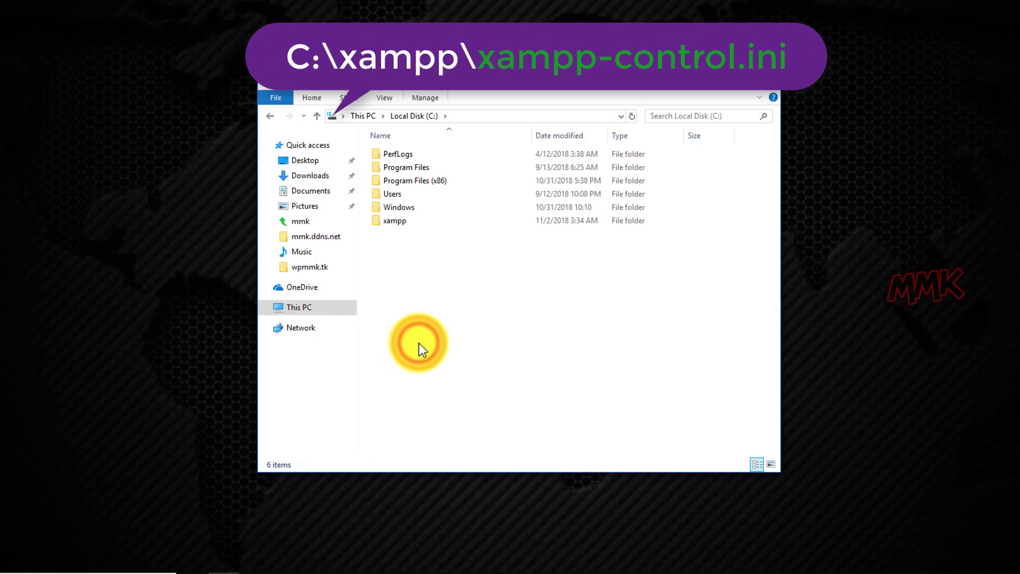
double_click(394, 221)
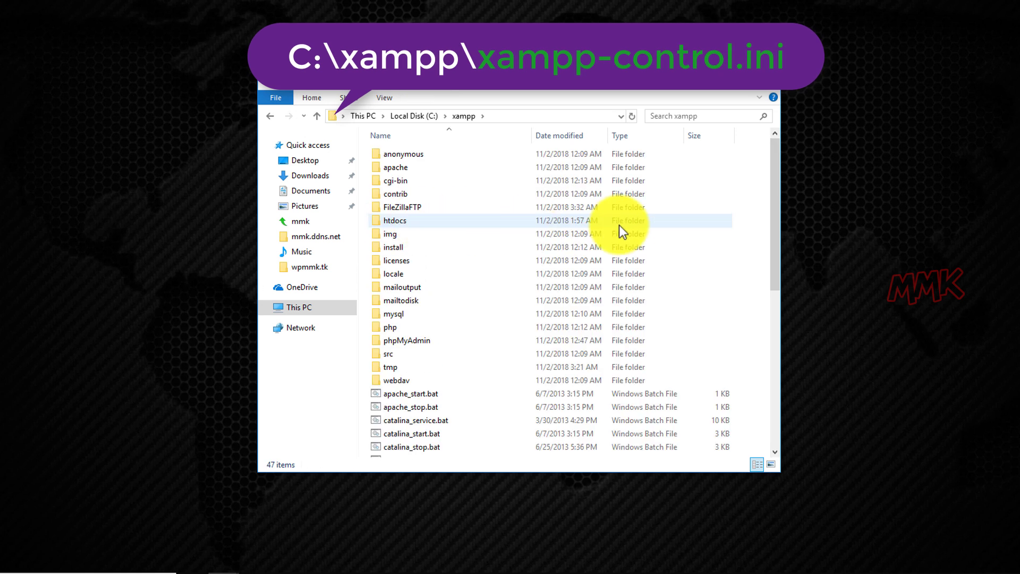
drag(776, 208, 781, 387)
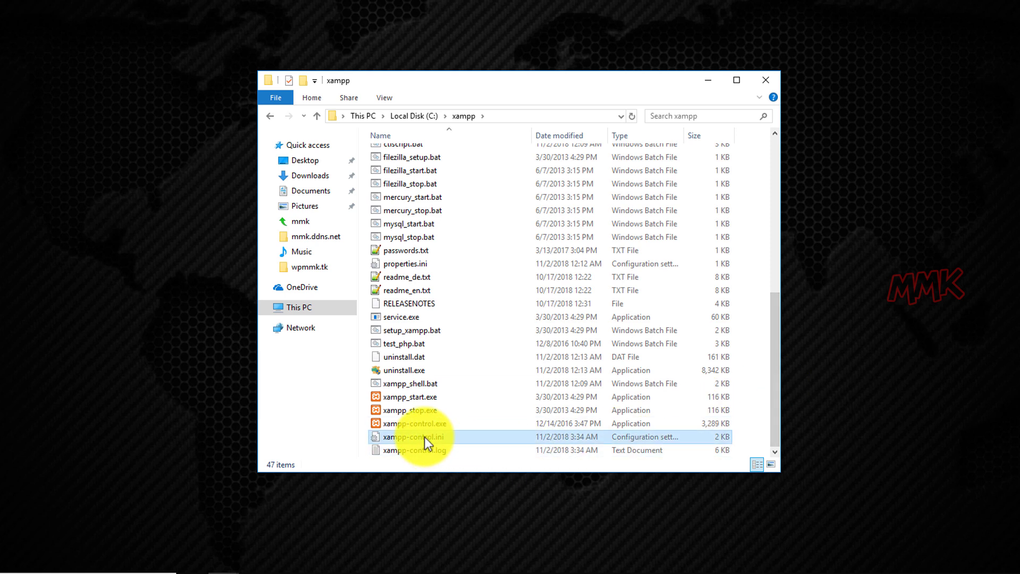
right_click(425, 437)
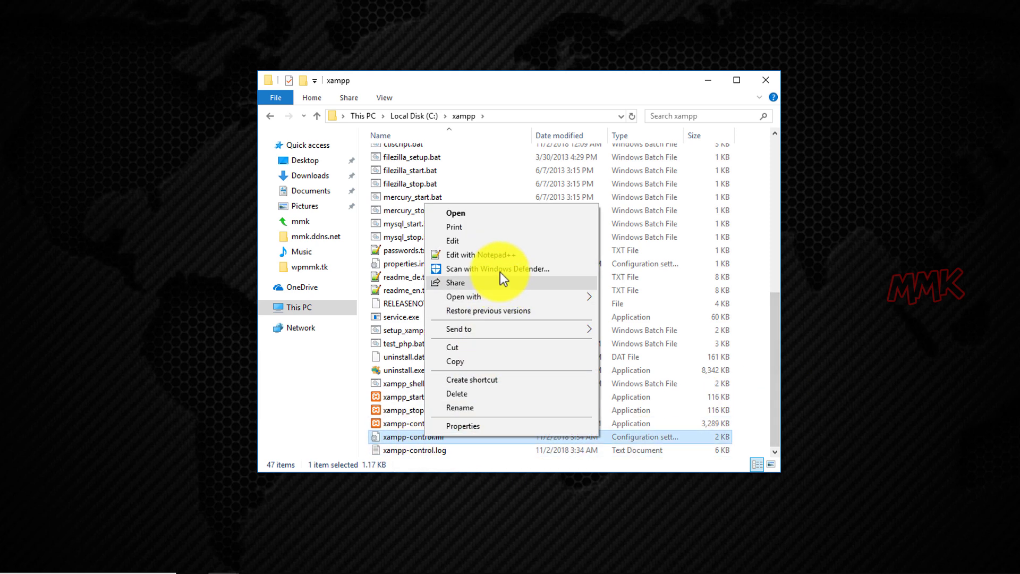
click(499, 258)
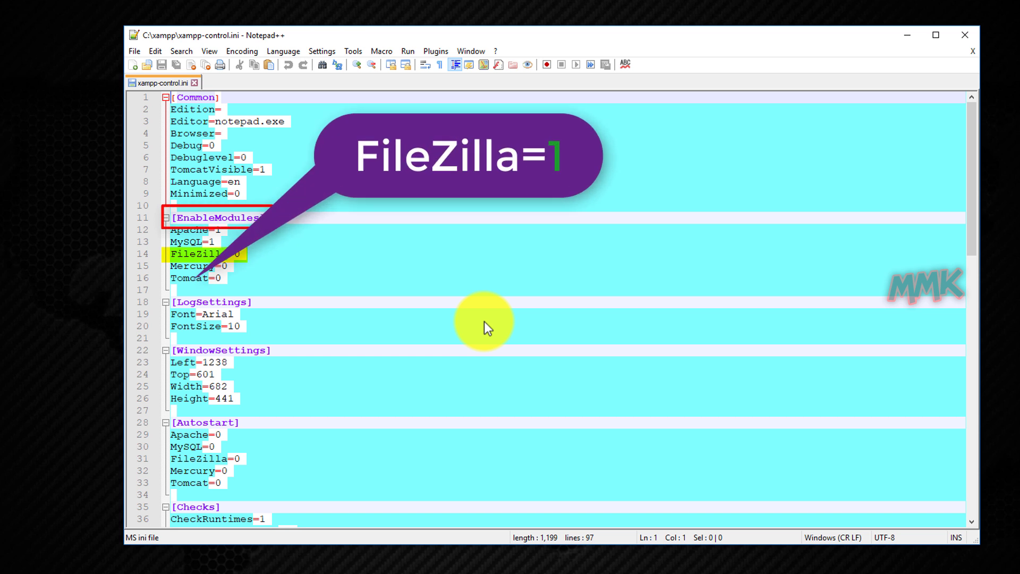
Change the FileZilla entries to 'filezilla server.exe', save the file, and close Notepad++
click(238, 255)
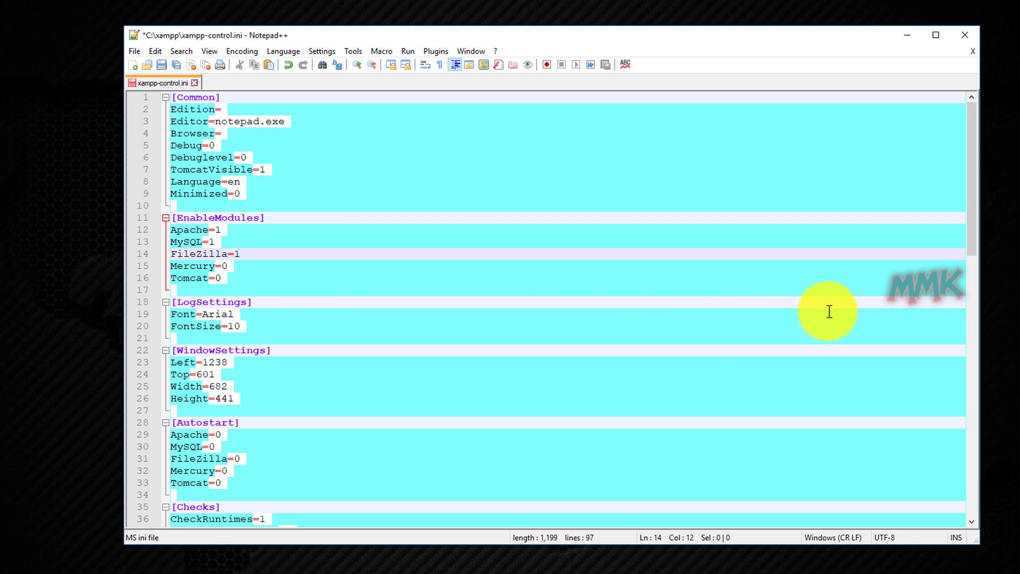
drag(973, 230, 969, 426)
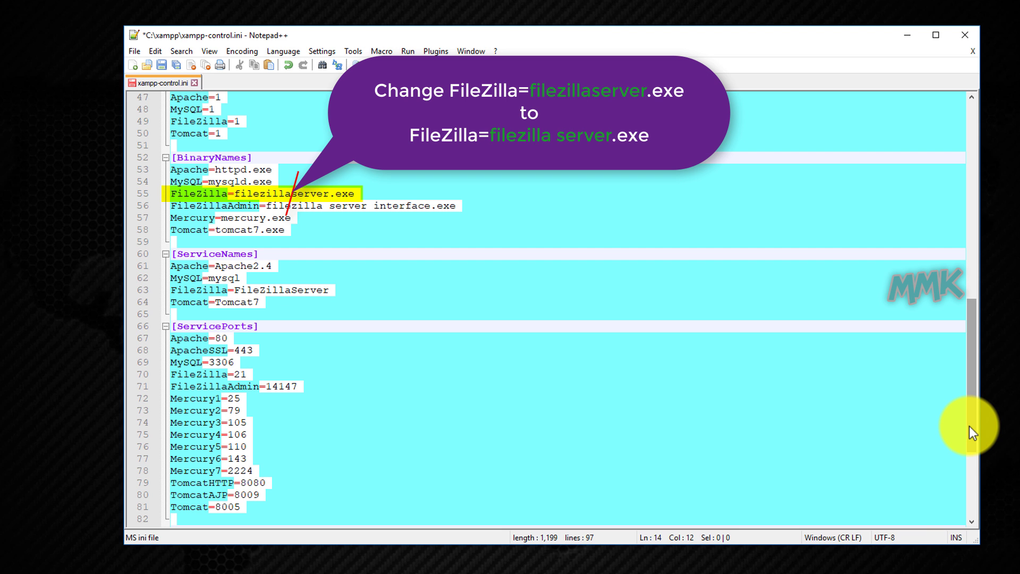
click(293, 197)
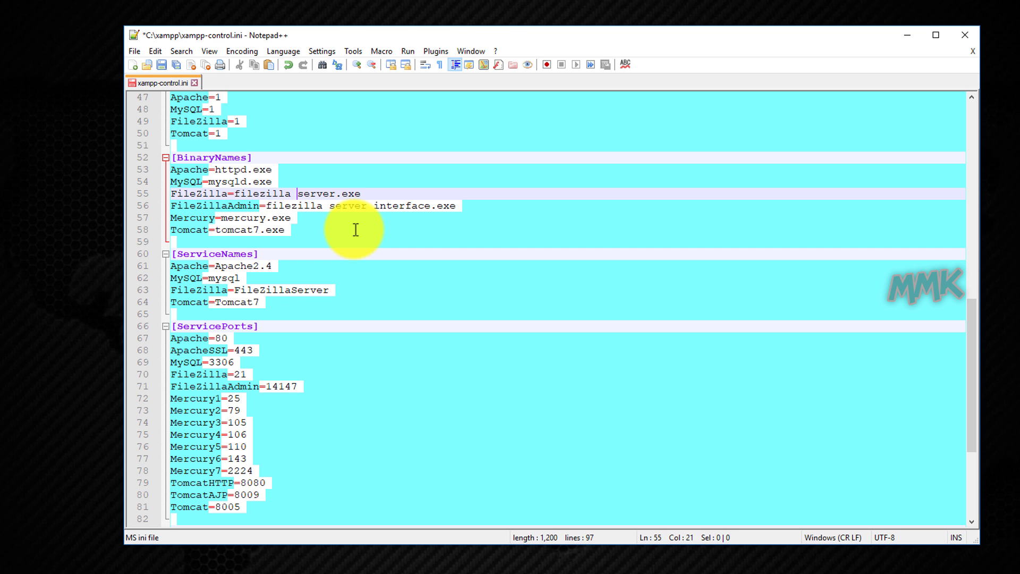
click(163, 65)
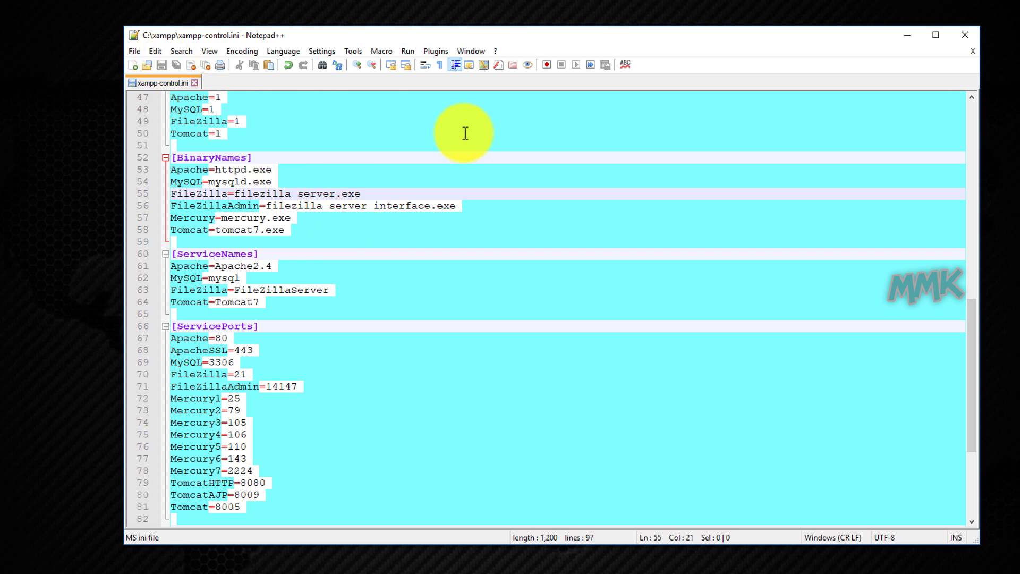
click(962, 36)
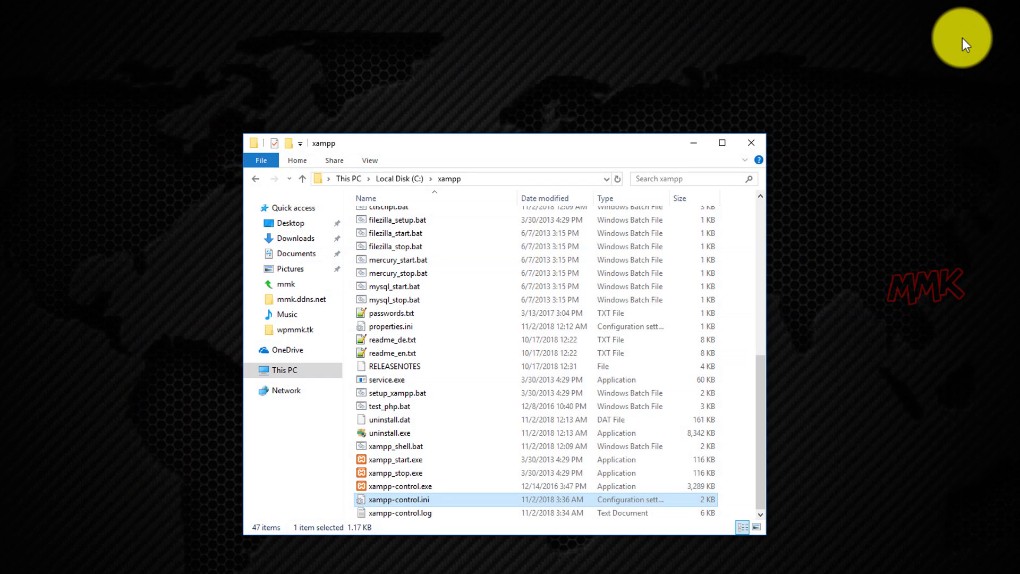
Close Explorer and launch XAMPP Control Panel by searching 'xampp' in Start
click(758, 146)
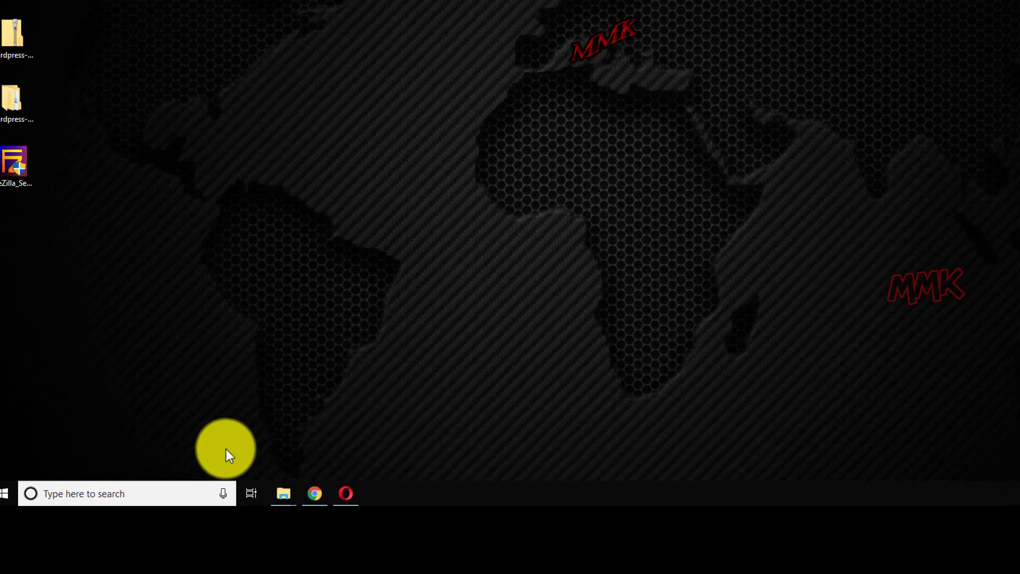
click(213, 463)
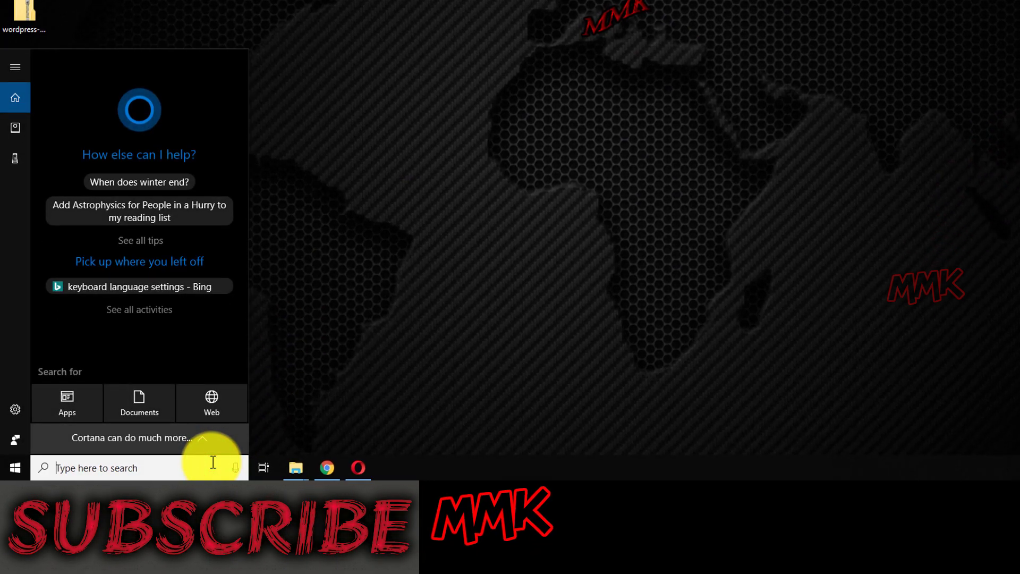
text(xampp)
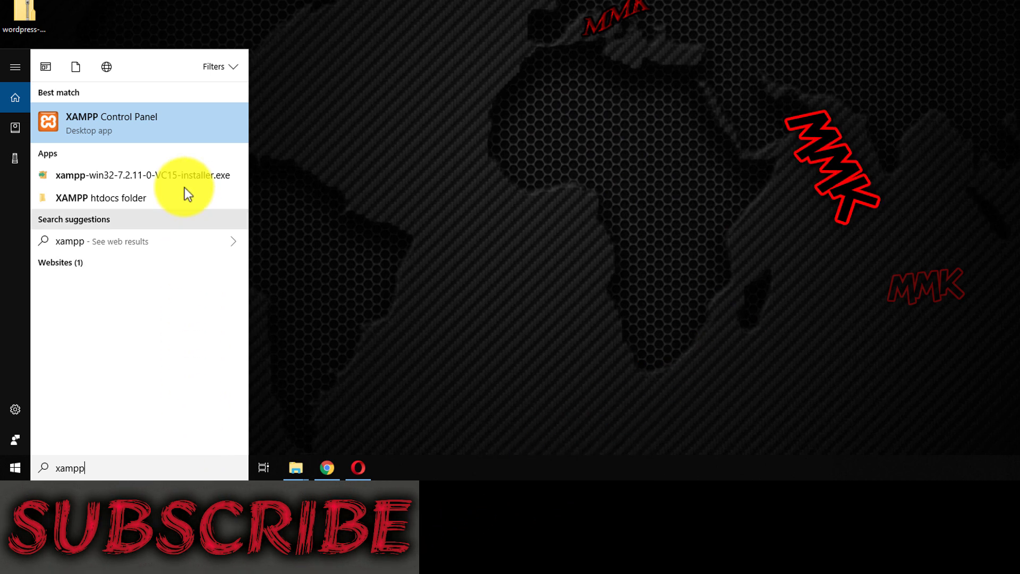
click(165, 132)
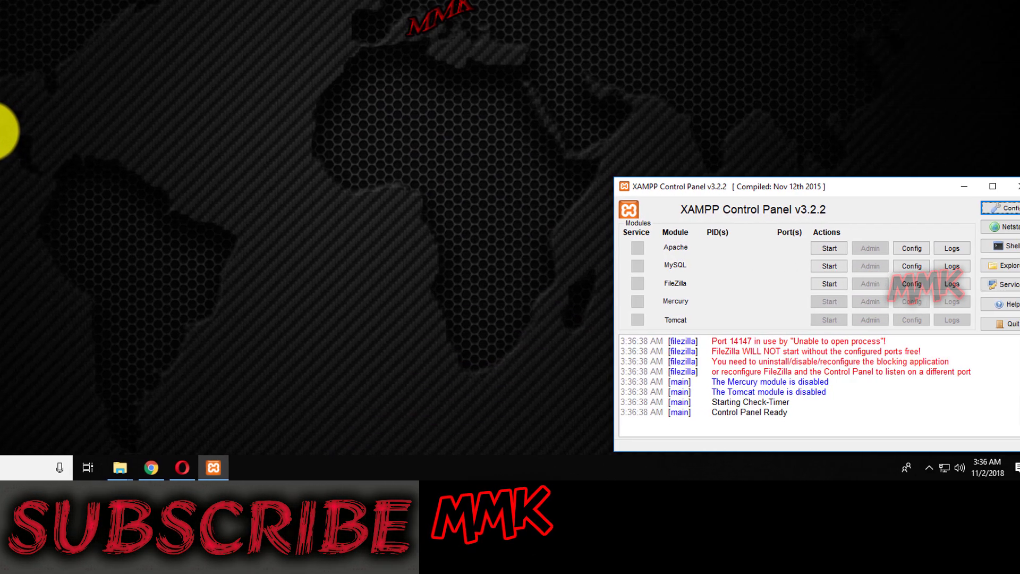
Start Apache and MySQL; FileZilla fails because port 14147 is in use
click(798, 248)
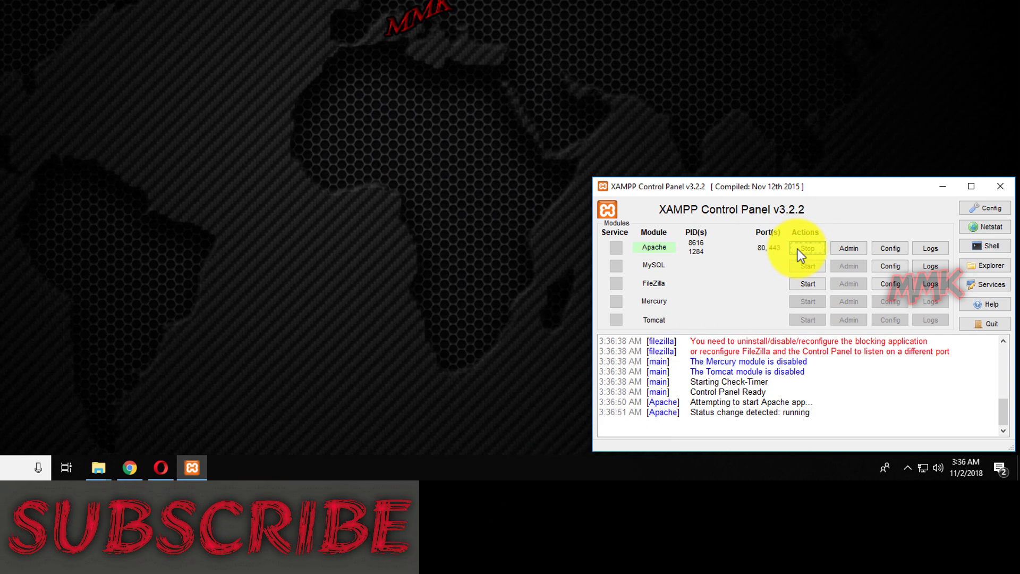
click(806, 266)
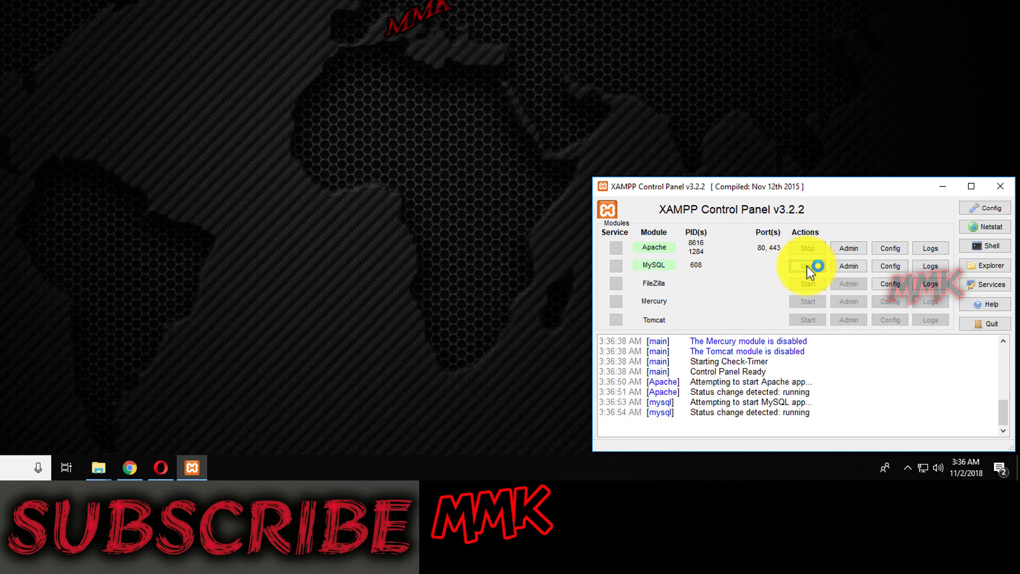
click(806, 285)
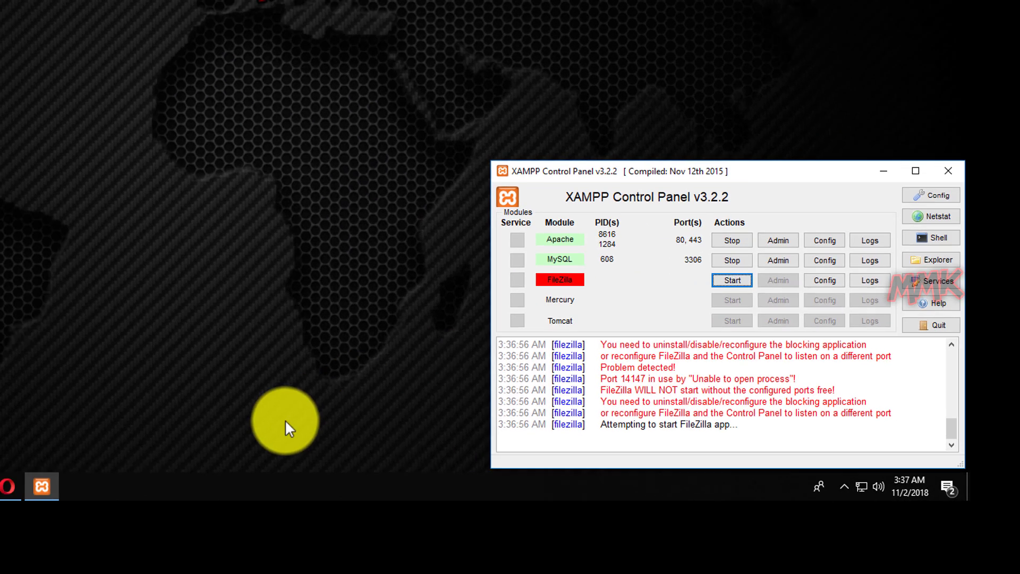
Open Resource Monitor from Task Manager's Performance view
right_click(239, 491)
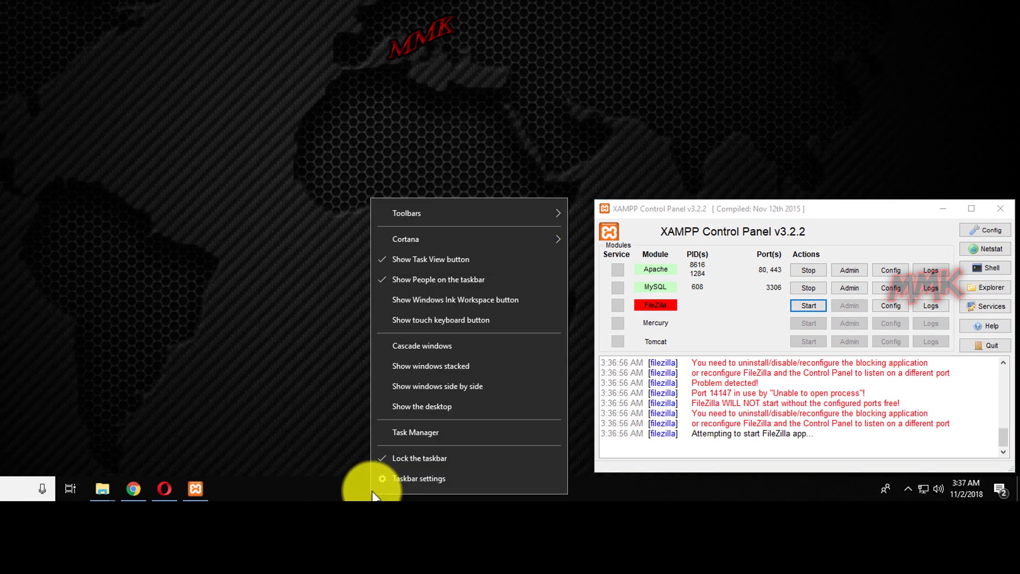
click(433, 434)
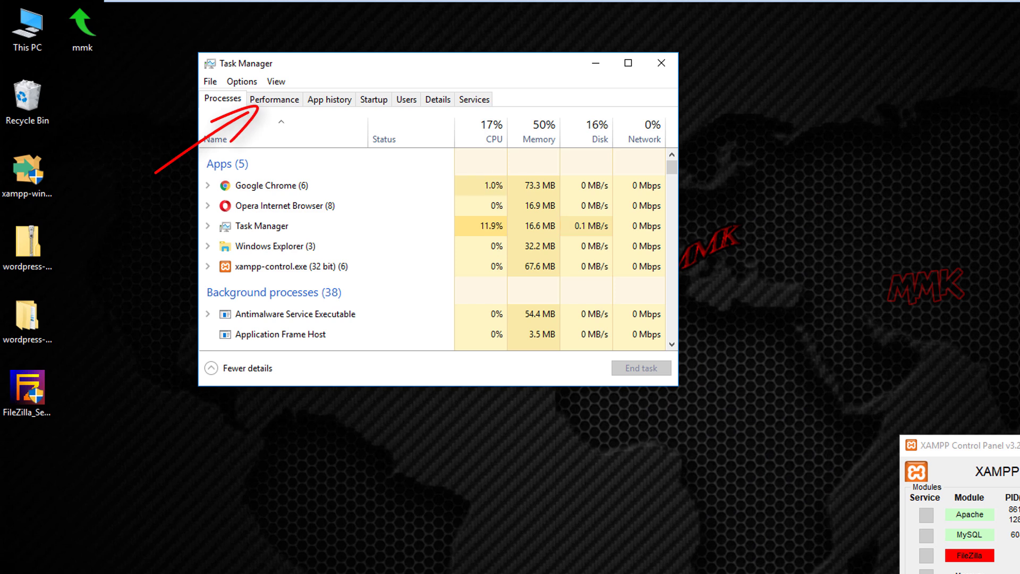
click(257, 98)
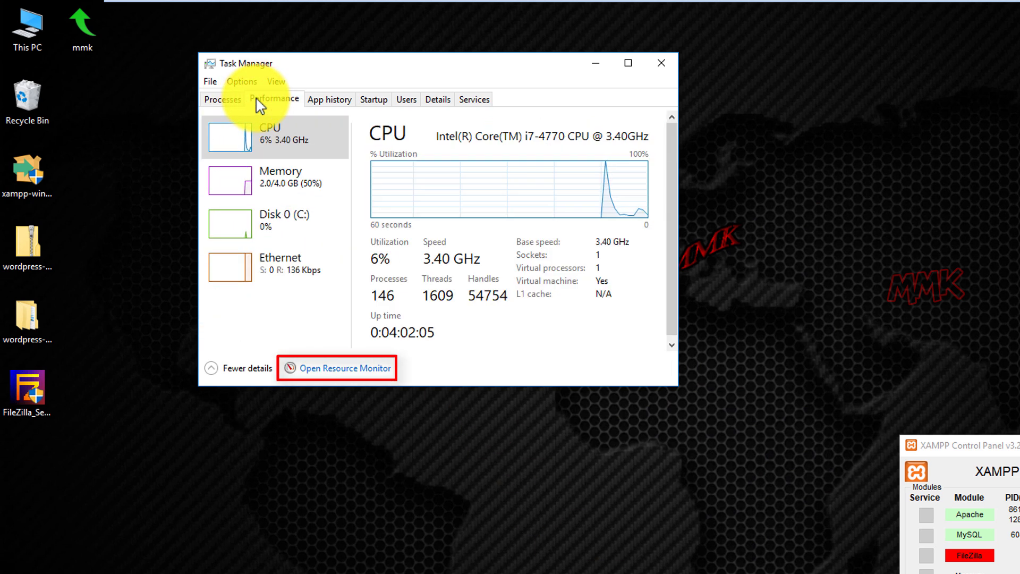
click(346, 368)
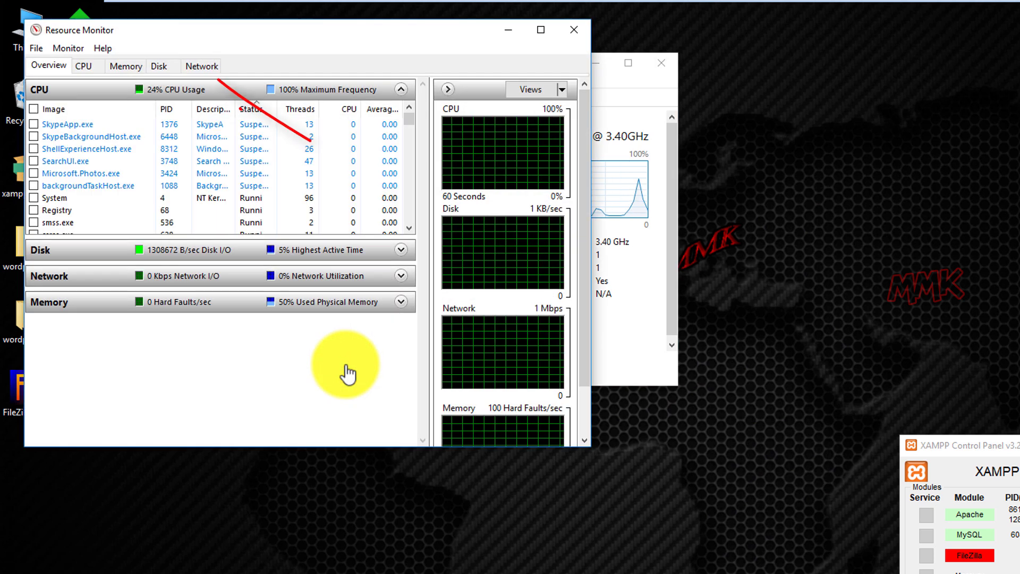
Check Network > Listening Ports sorted by port for FileZilla Server.exe on 21 and 14147, then close both windows
click(201, 66)
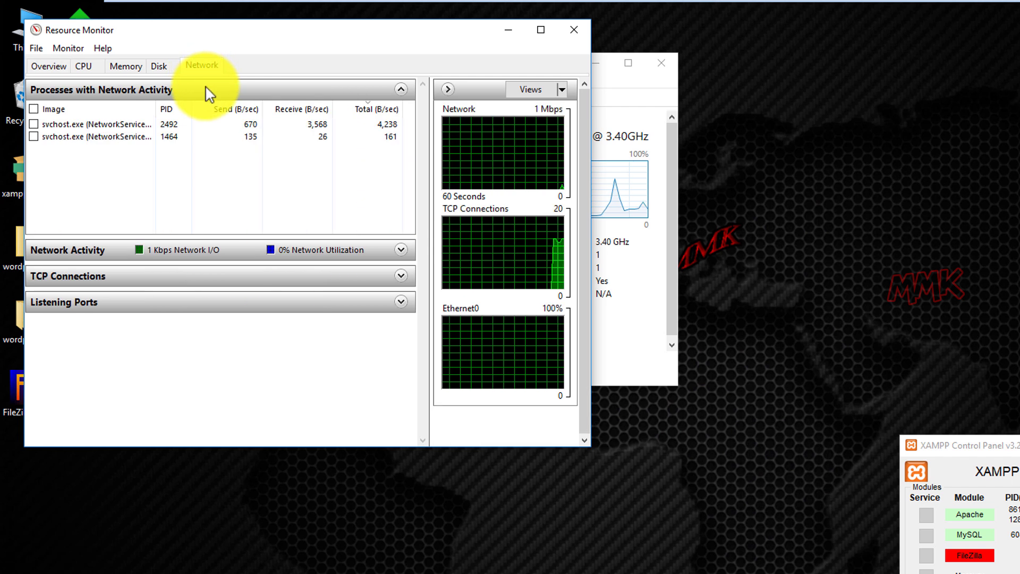
click(206, 86)
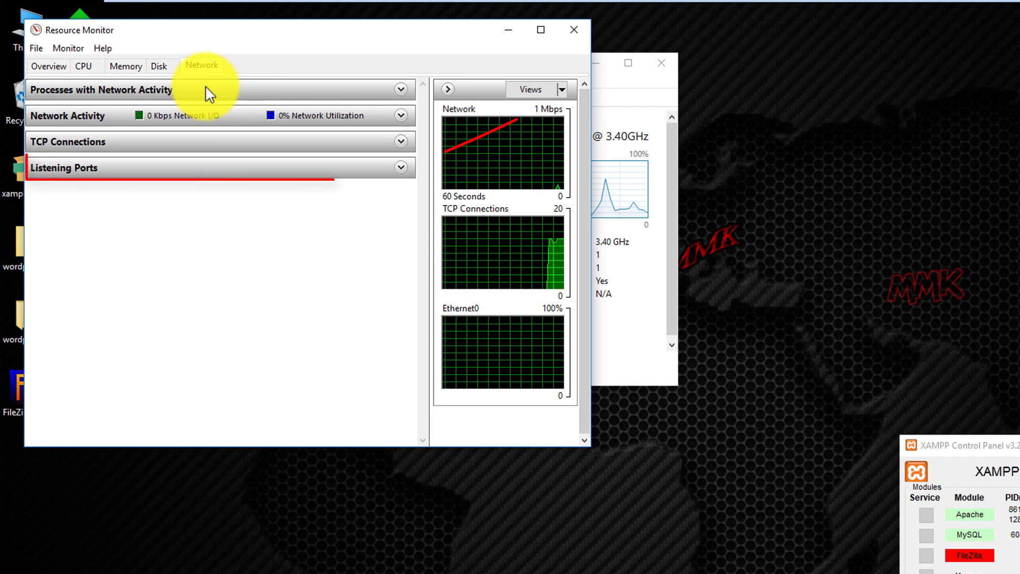
click(401, 167)
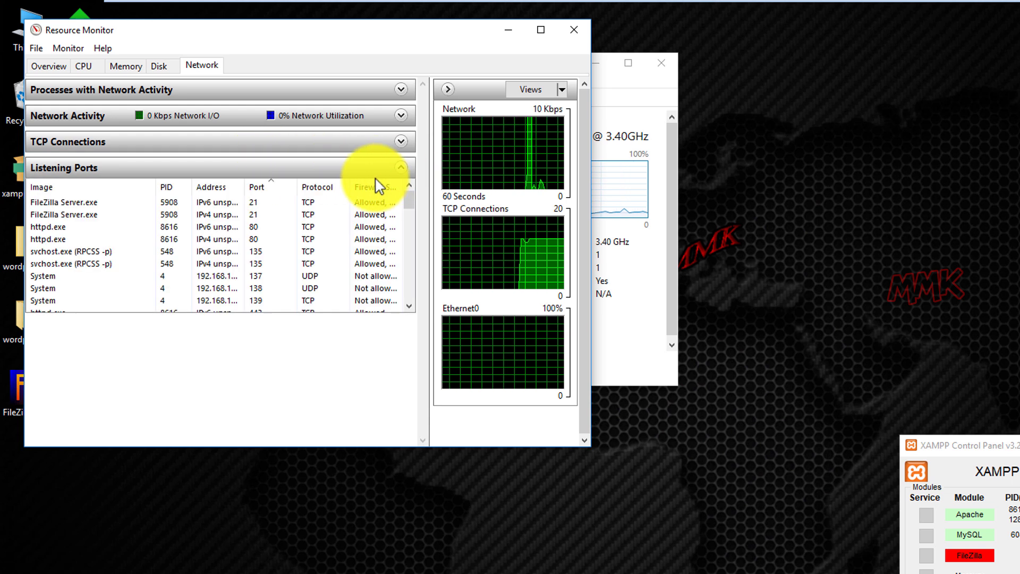
click(266, 187)
click(267, 187)
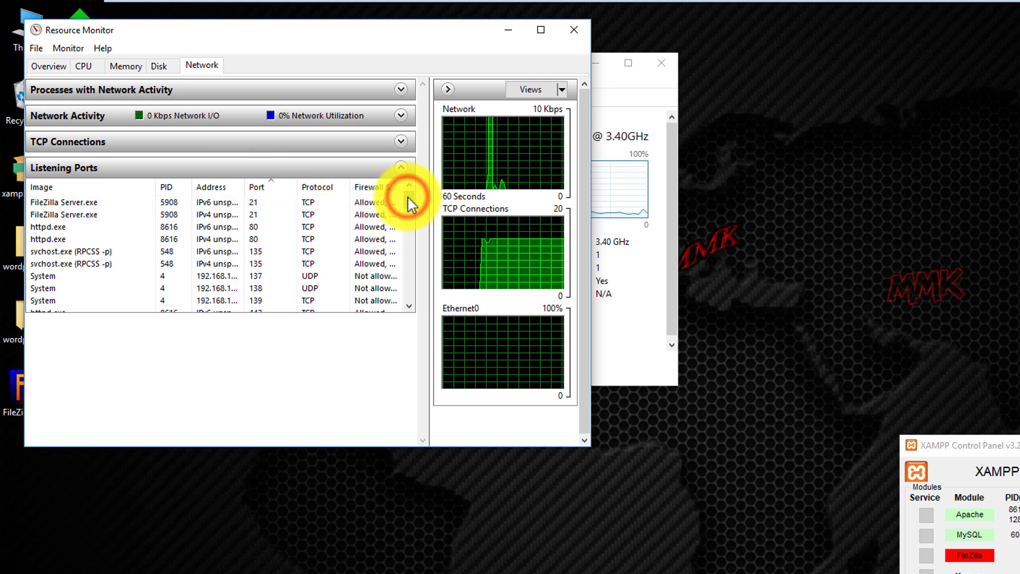
drag(407, 197, 401, 250)
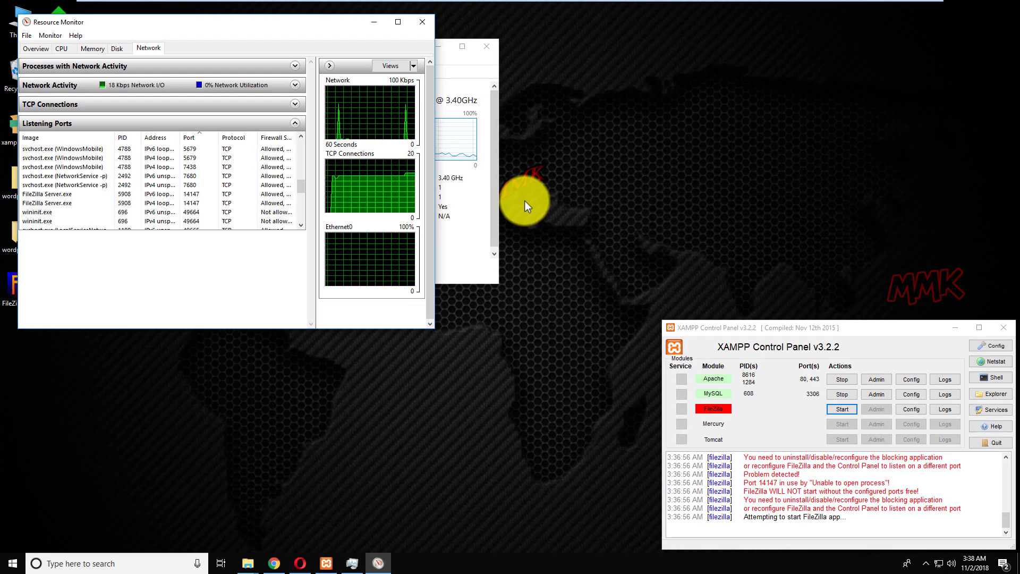
click(417, 26)
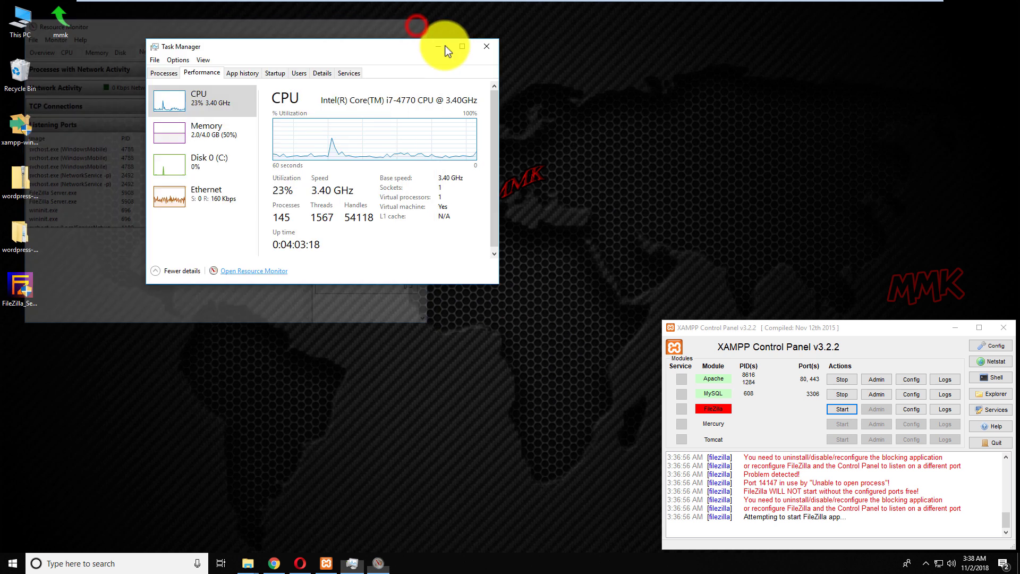
click(482, 51)
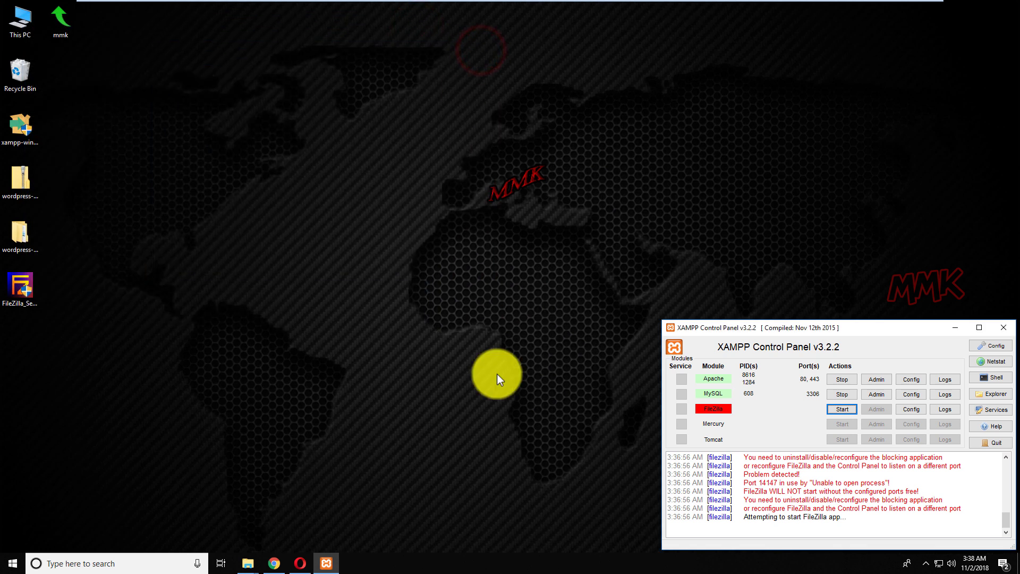
End the FileZilla Server (32 bit) process in Task Manager and close Task Manager
right_click(492, 567)
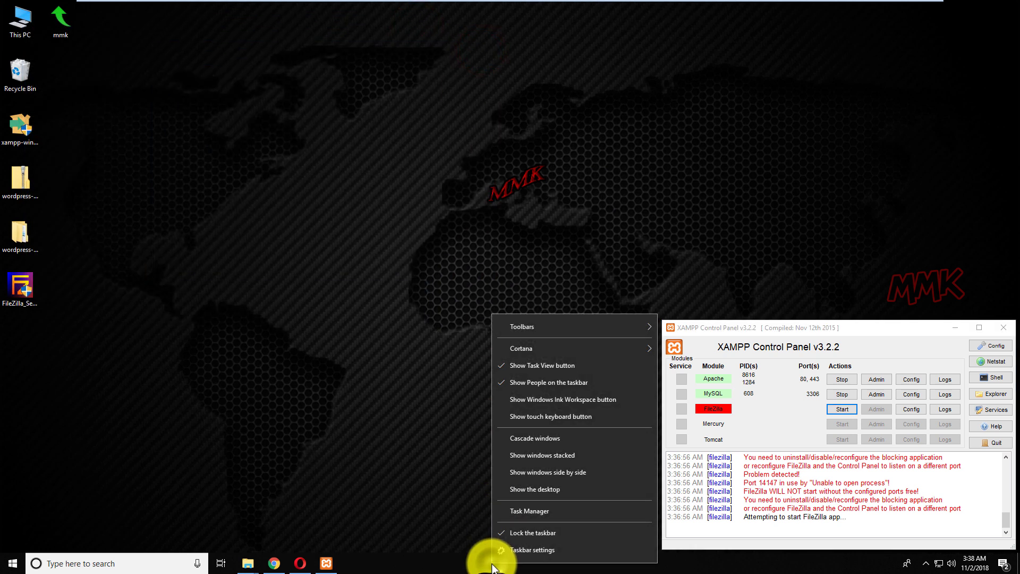
click(524, 509)
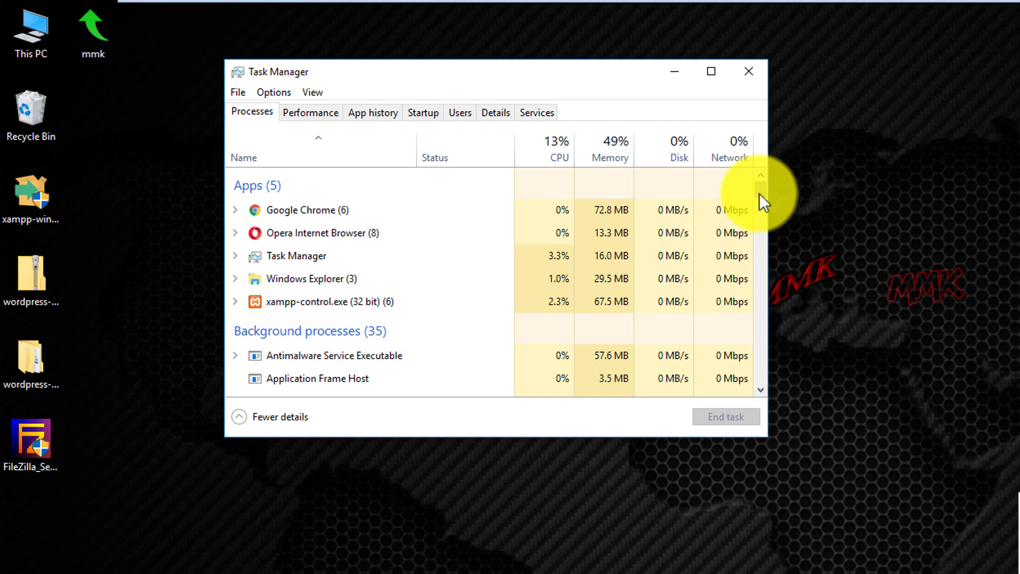
drag(760, 192, 758, 206)
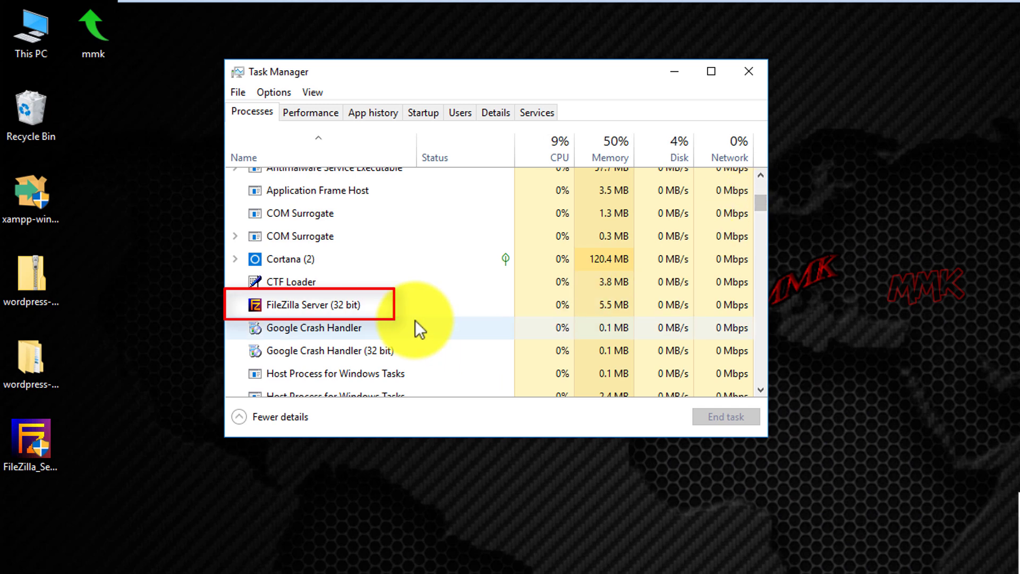
click(359, 307)
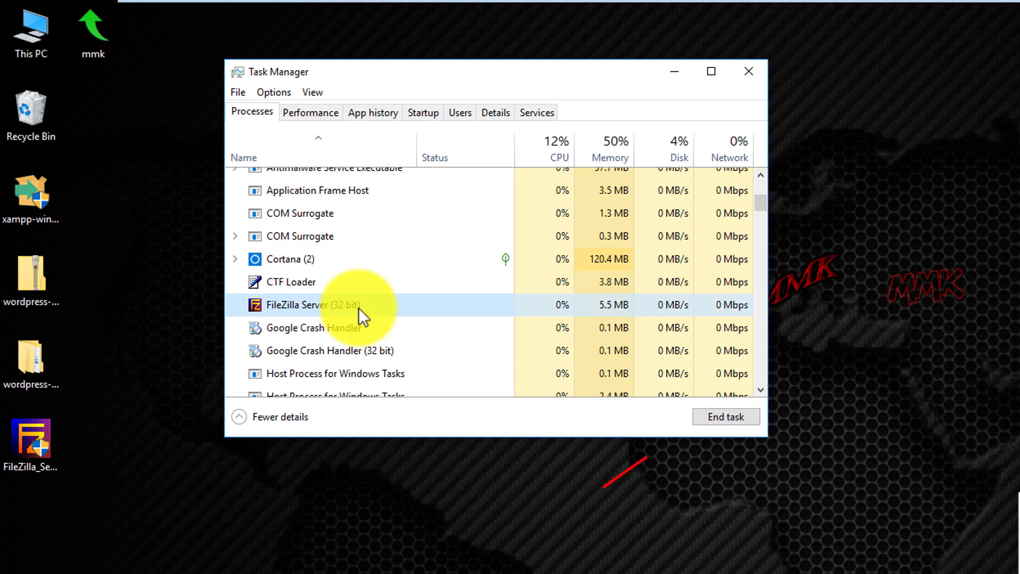
click(736, 418)
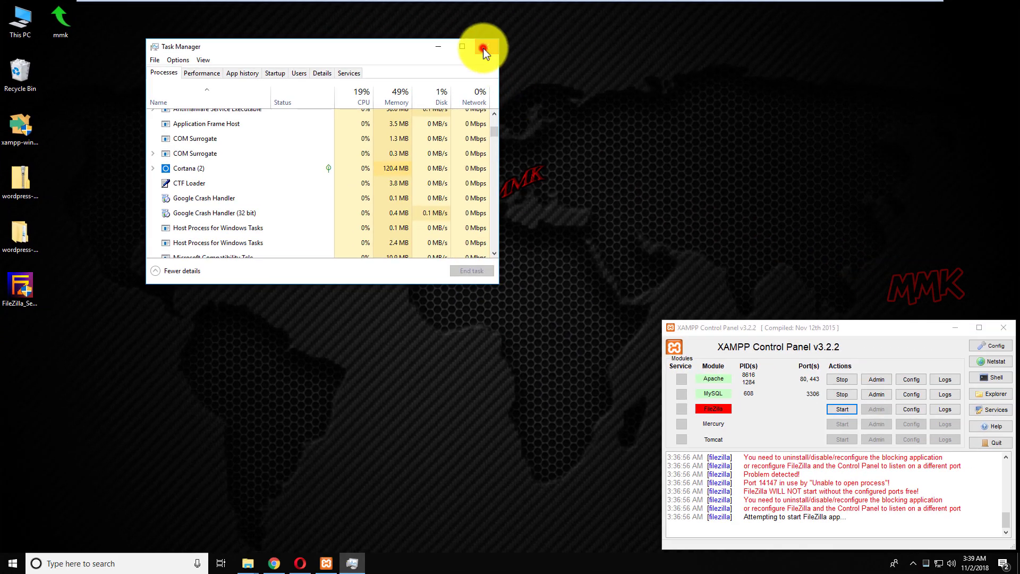
click(484, 48)
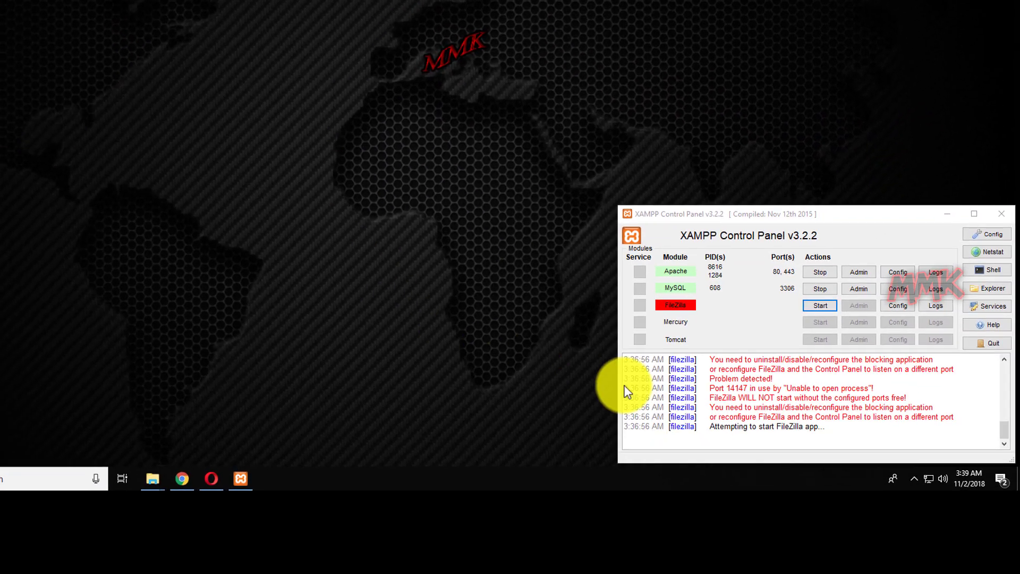
Start the FileZilla module in XAMPP Control Panel and open its server admin interface
click(842, 409)
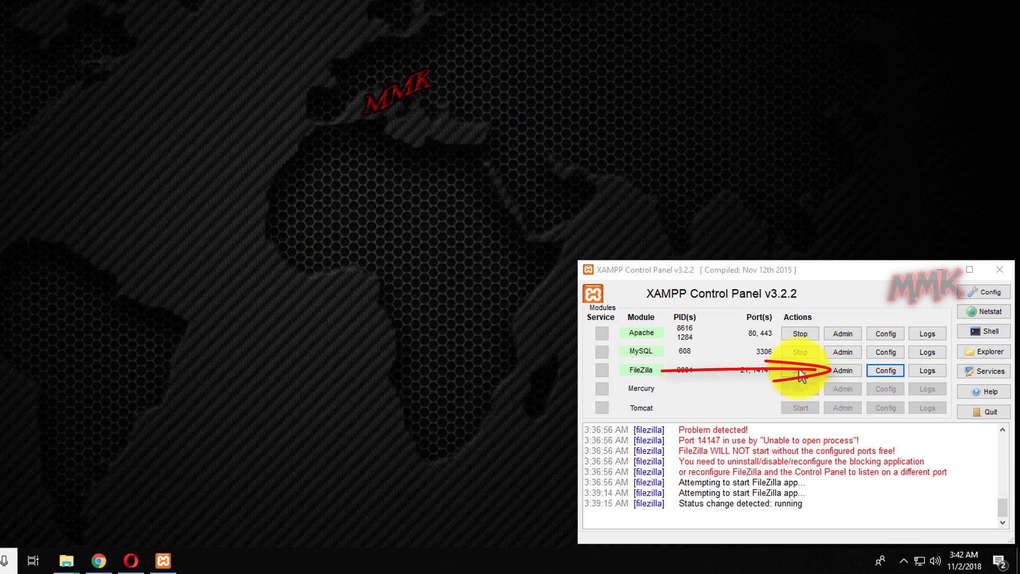
click(841, 372)
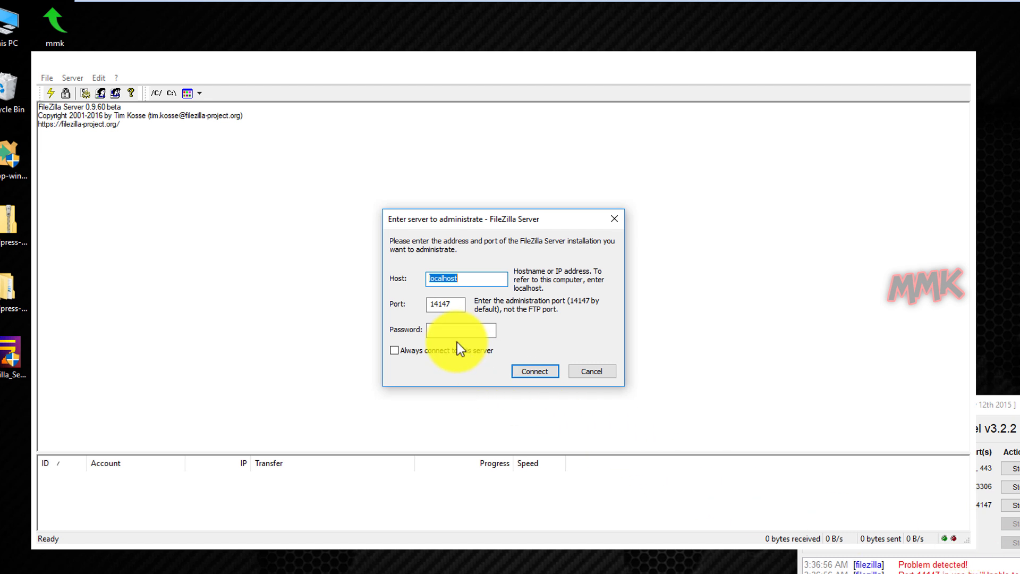
Log on to the localhost:14147 admin with the admin password, then resize and centre the window
text(123)
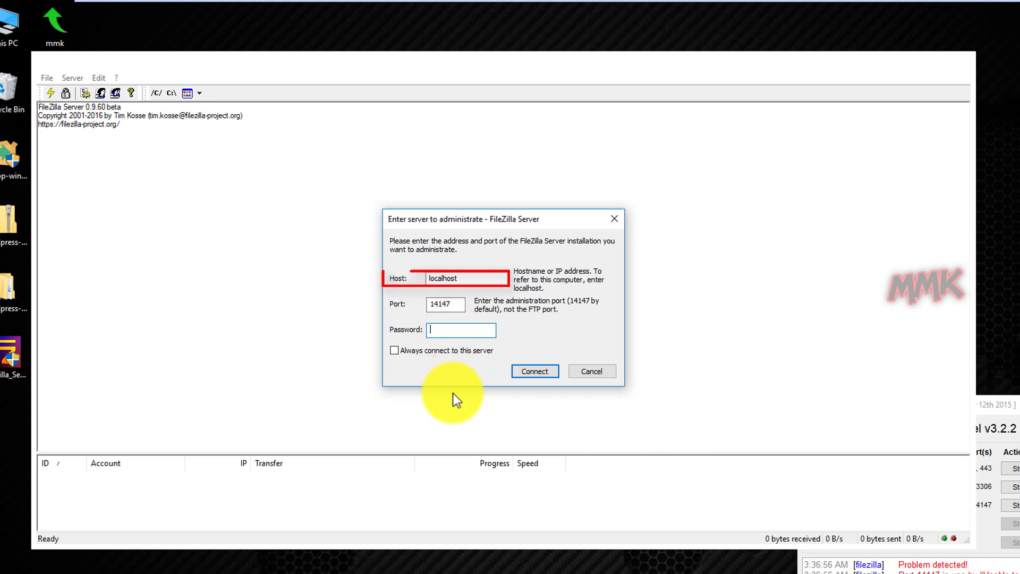
text(456)
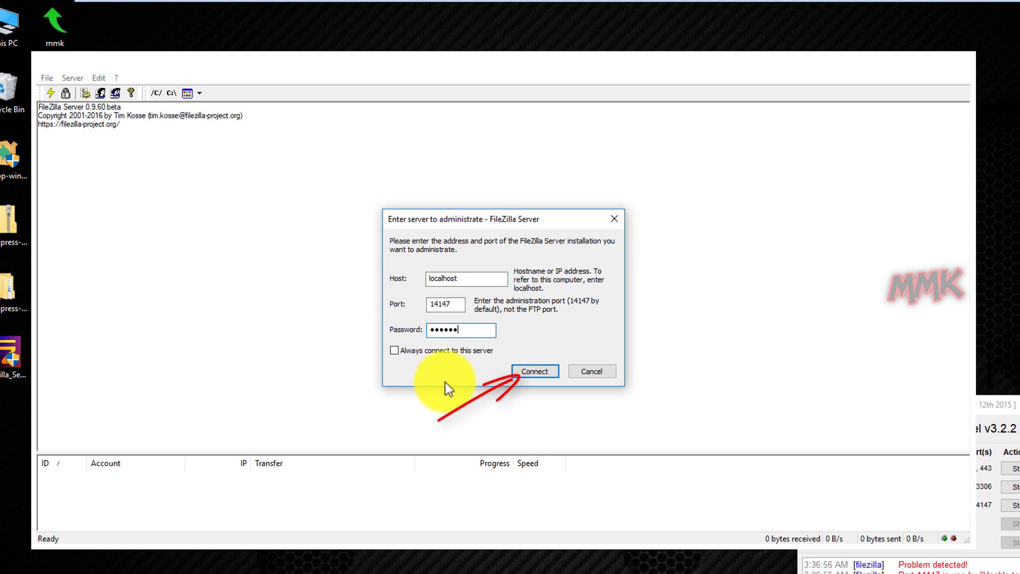
click(534, 372)
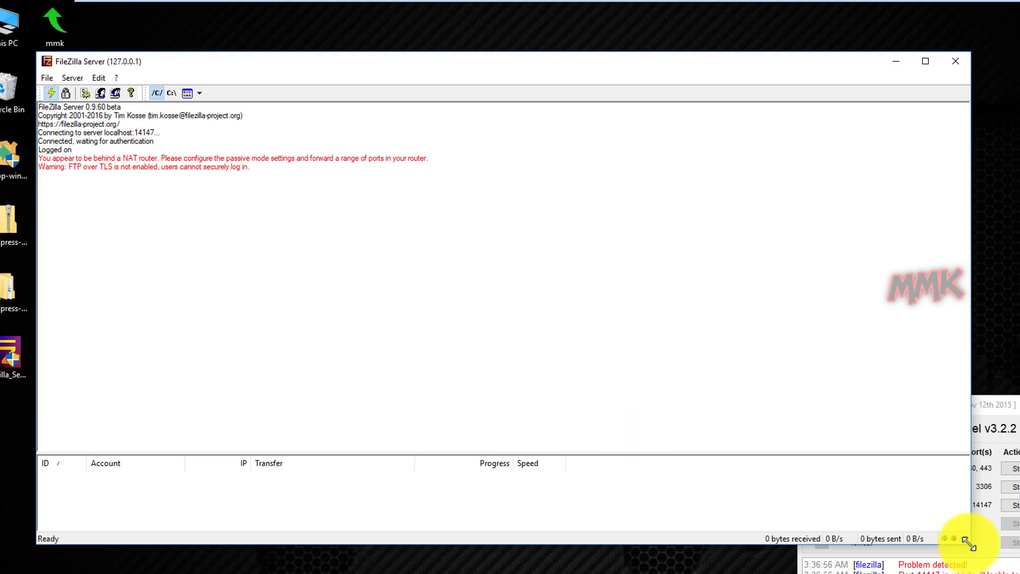
drag(969, 543, 702, 423)
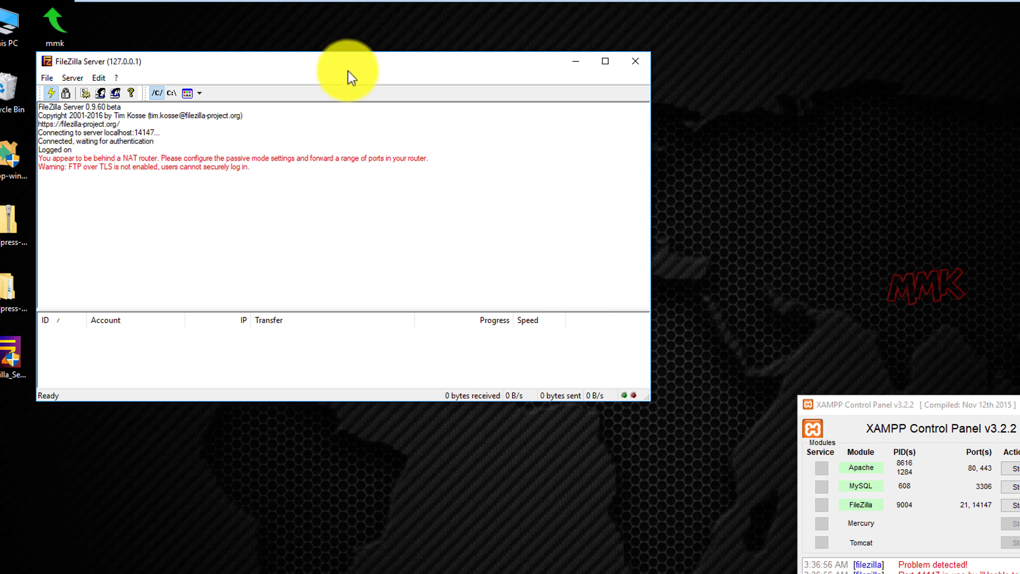
drag(348, 60, 508, 125)
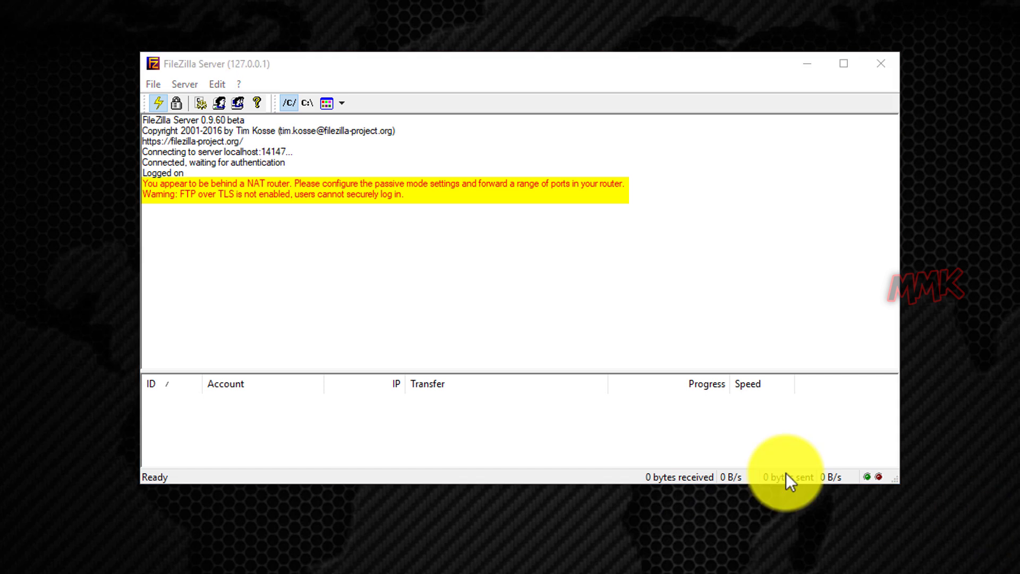
Open the FileZilla Server Options dialog on its General settings, showing listening port 21
click(211, 84)
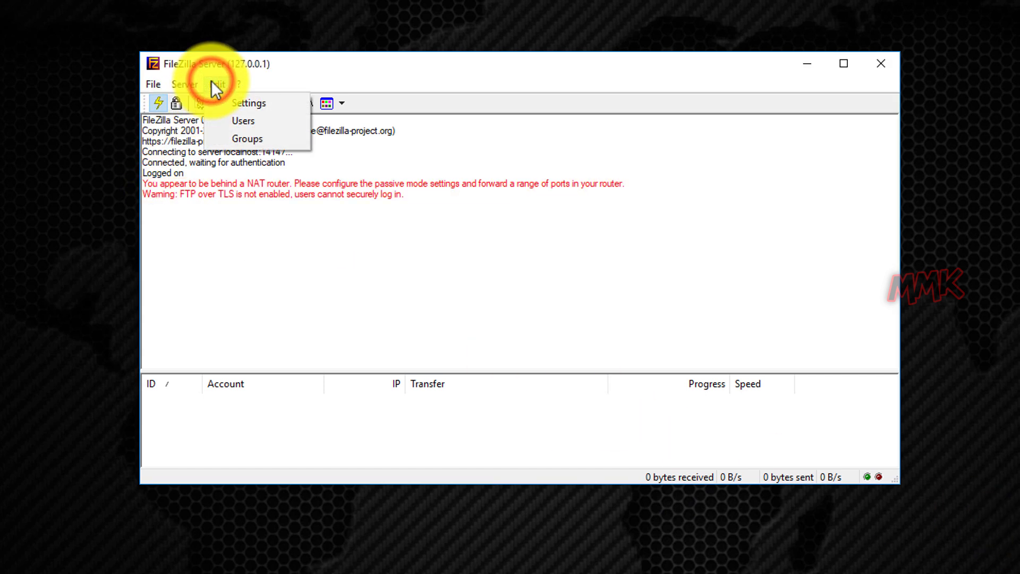
click(234, 104)
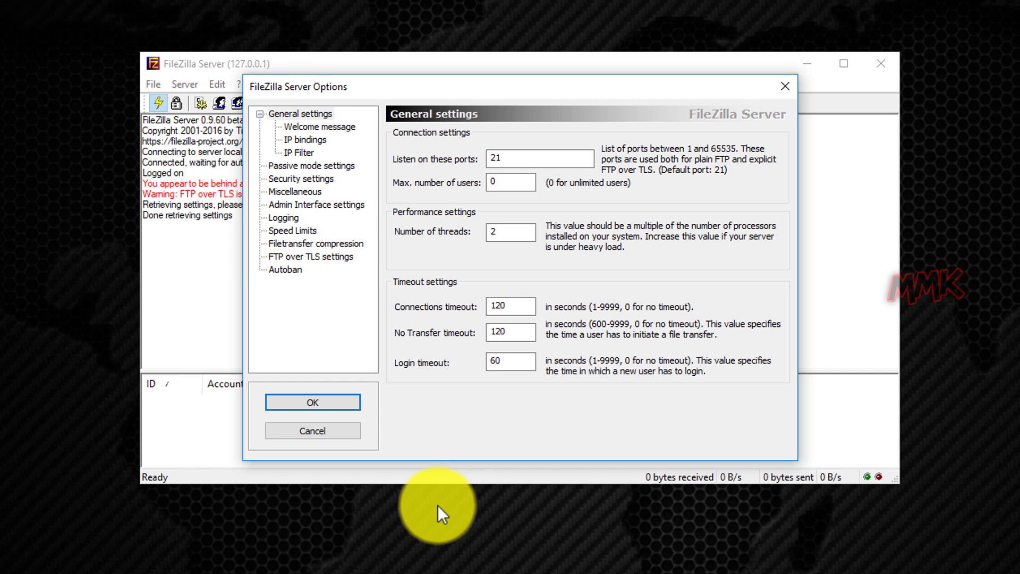
Replace the welcome message lines with 'Welcome to mmk Server' and review the IP bindings page
click(310, 127)
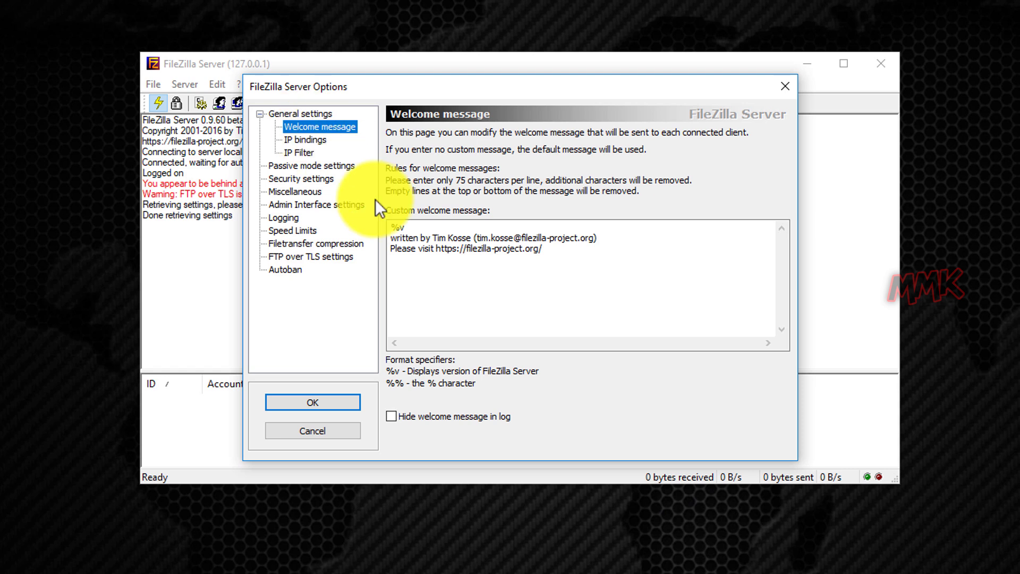
drag(548, 250, 398, 234)
text(W)
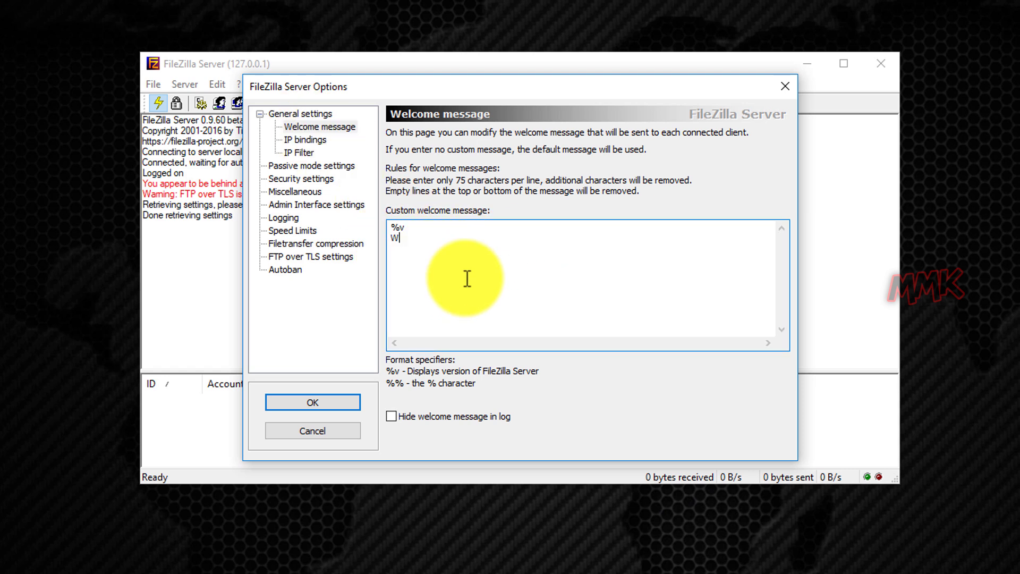
text(elcome to mmk Server)
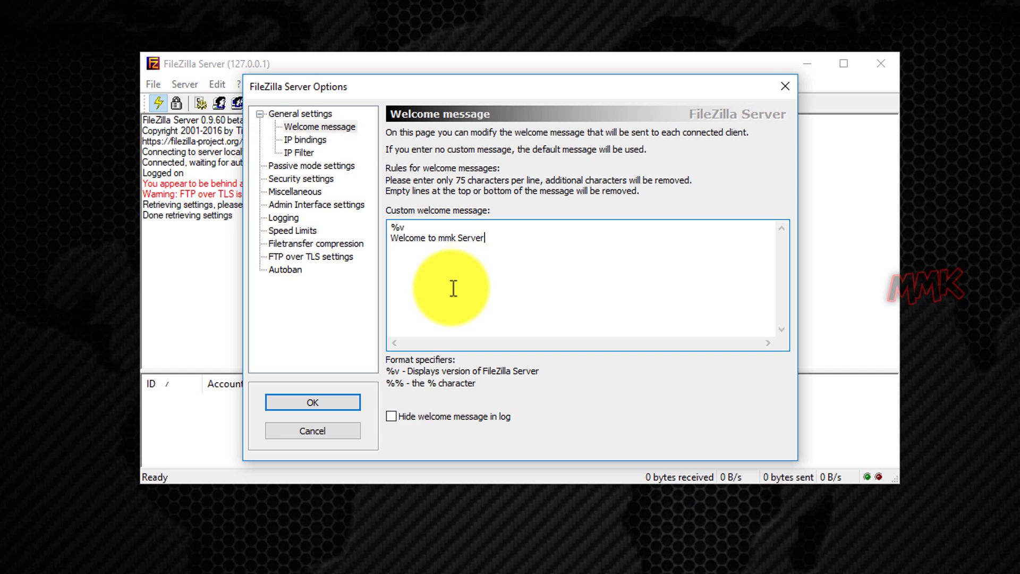
click(305, 140)
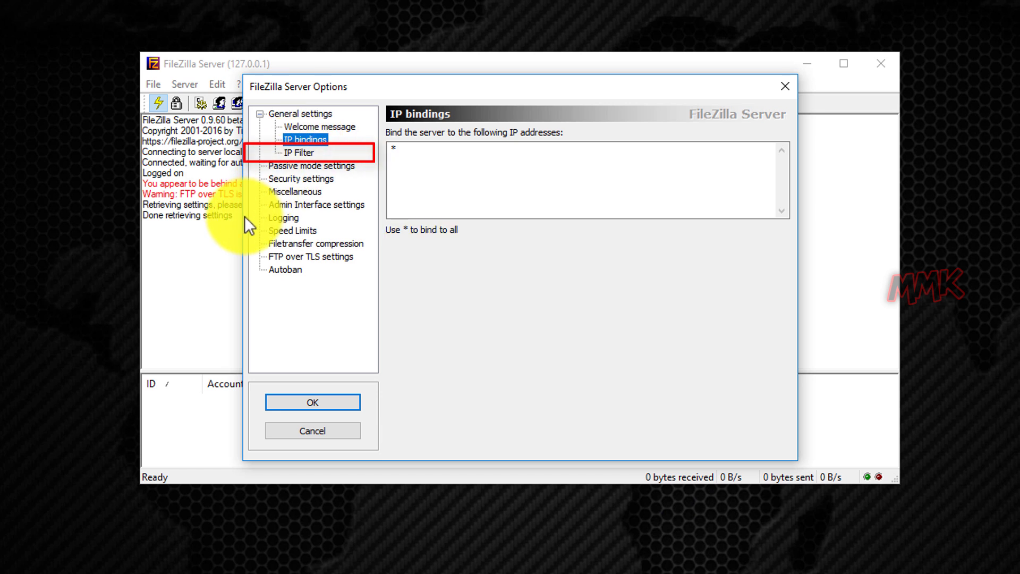
Review IP Filter, then tick 'Use custom port range' in Passive mode settings
click(307, 153)
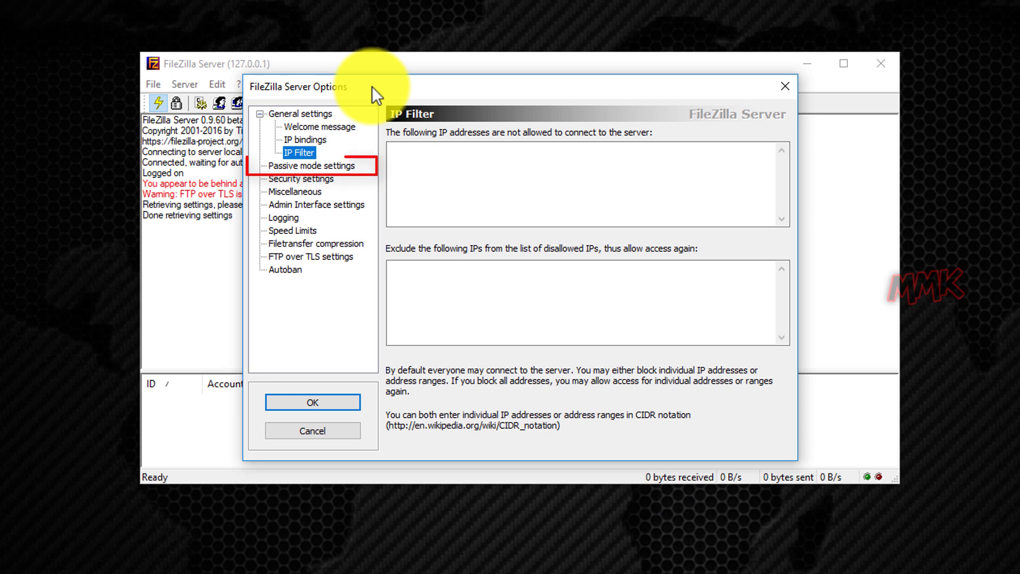
click(334, 166)
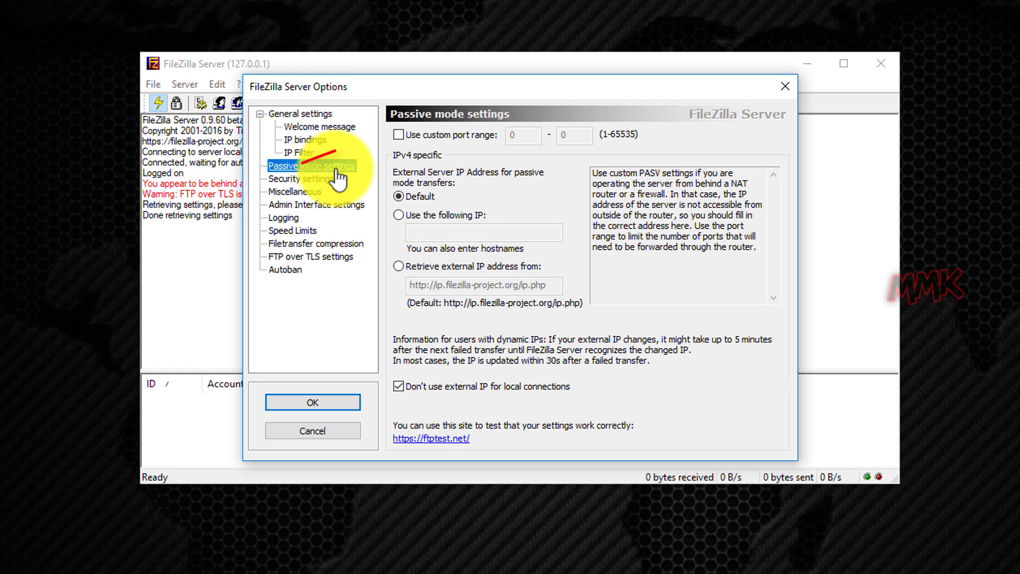
click(399, 135)
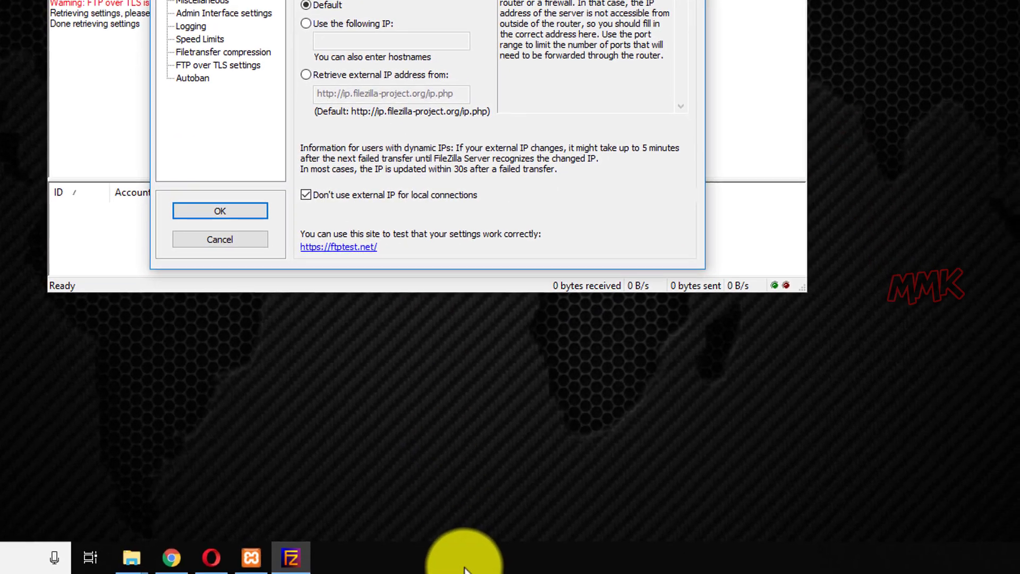
right_click(464, 569)
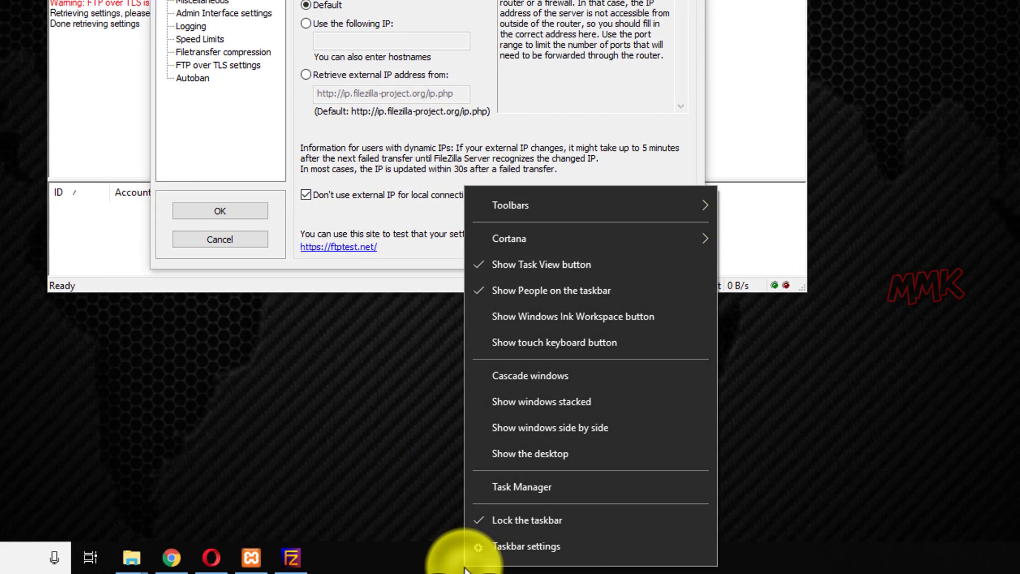
click(522, 490)
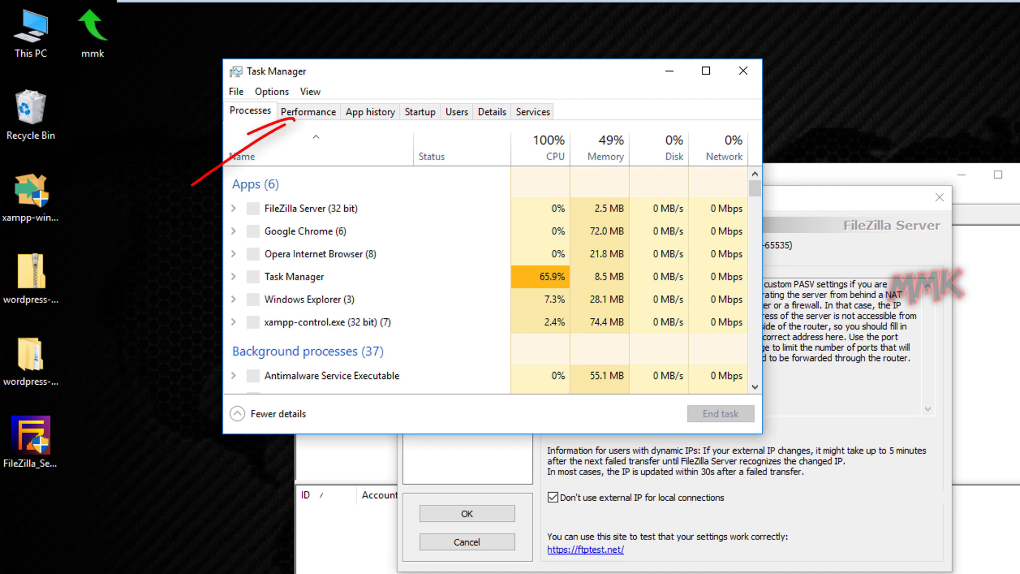
click(309, 111)
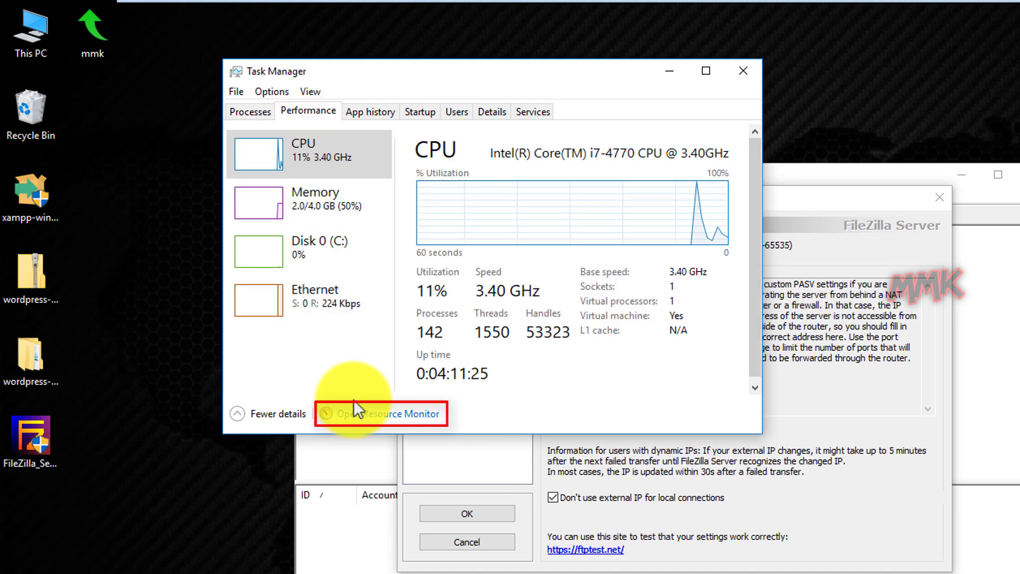
click(367, 410)
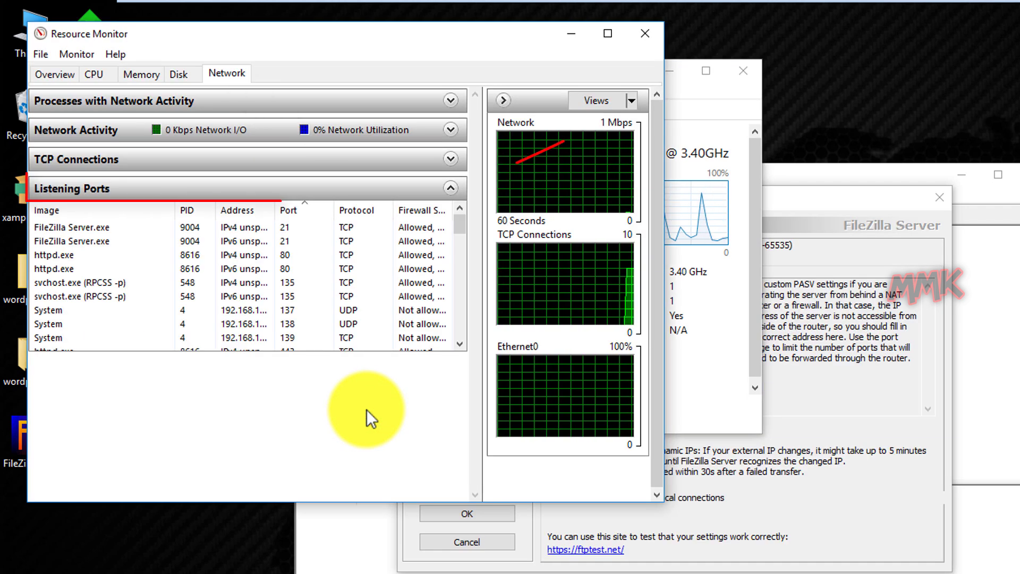
drag(348, 352, 346, 445)
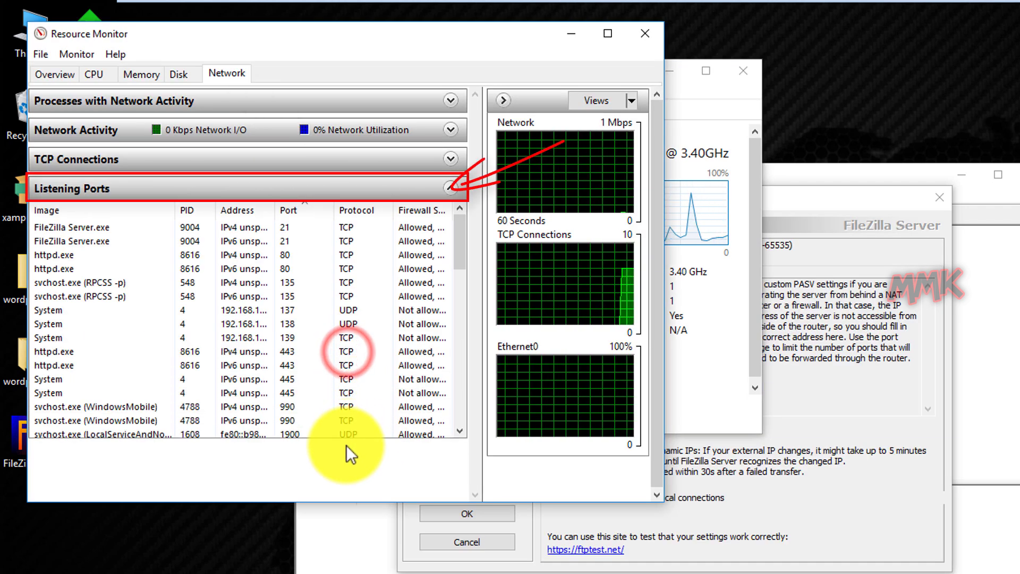
click(299, 200)
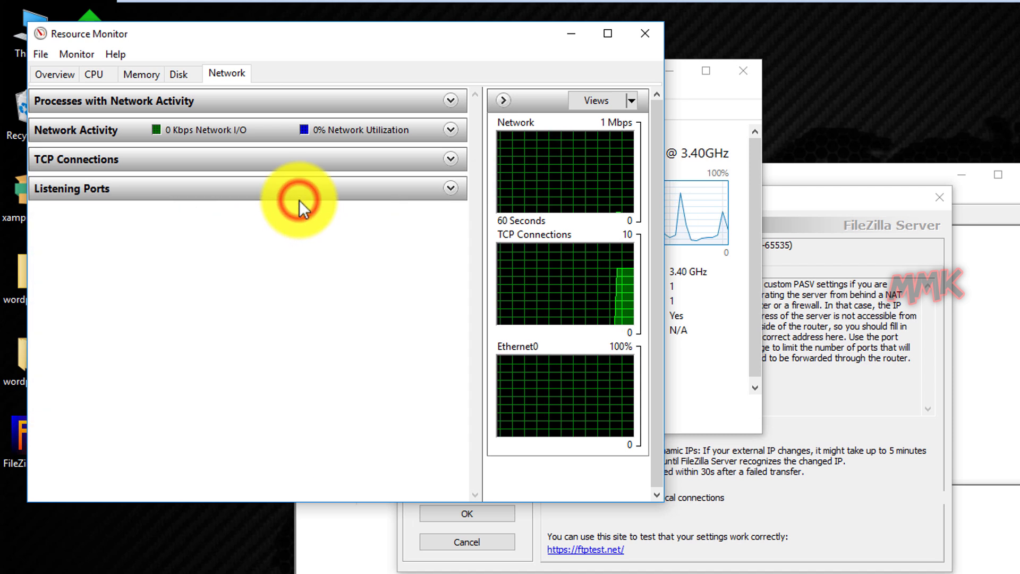
click(299, 193)
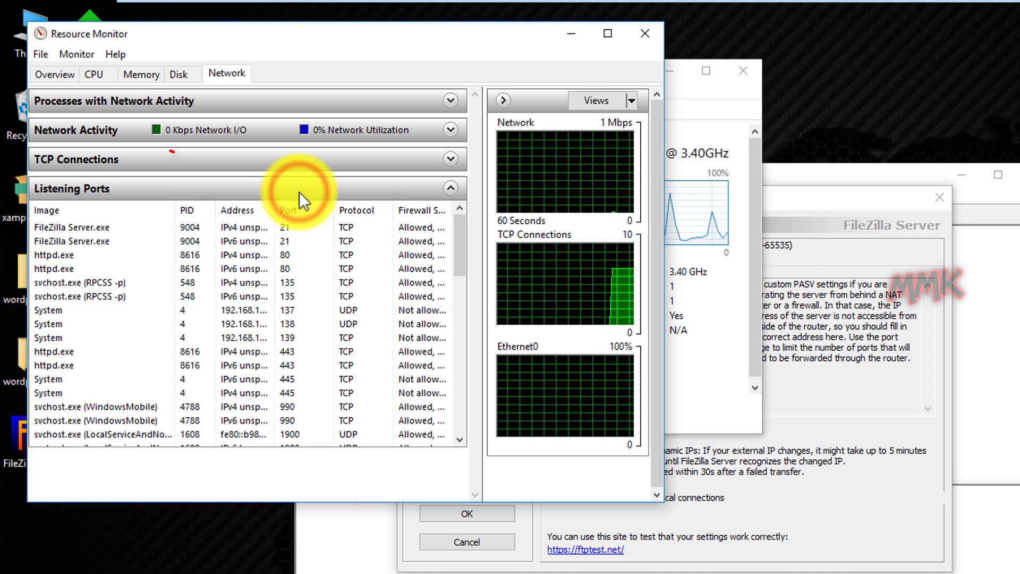
click(305, 210)
click(305, 209)
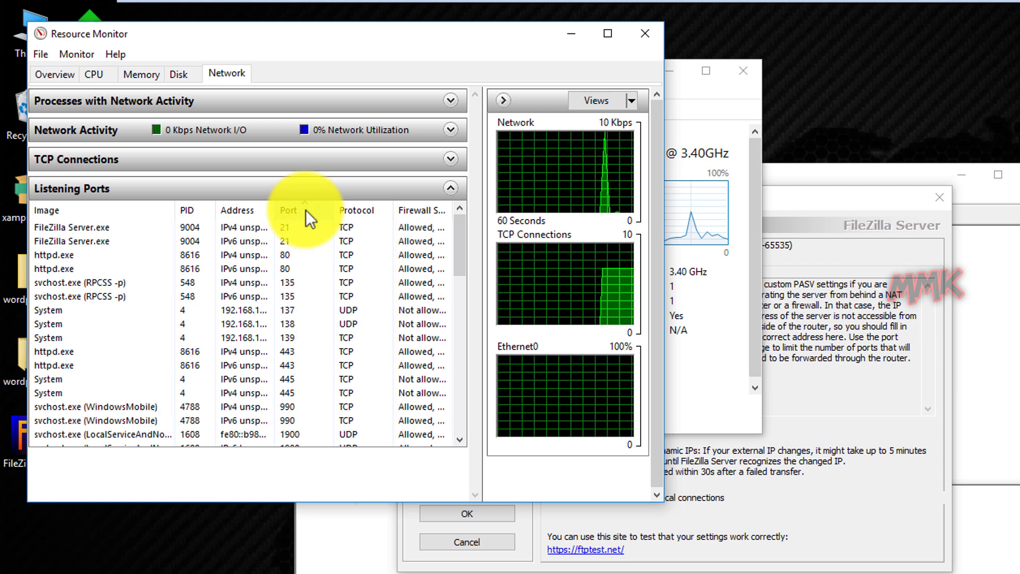
mouse_move(458, 241)
mouse_down()
mouse_move(451, 414)
mouse_move(462, 422)
mouse_move(459, 247)
mouse_up()
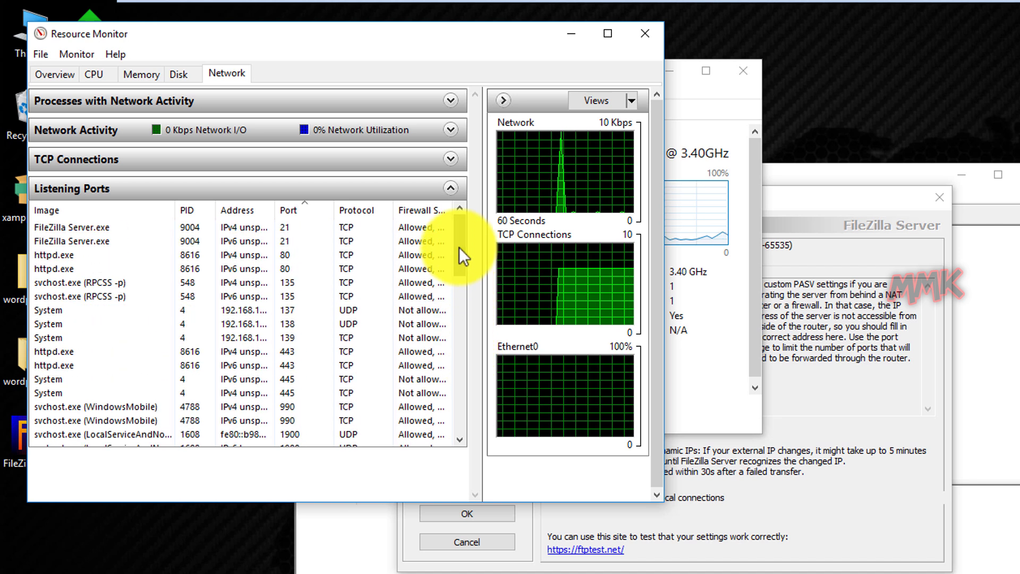
click(637, 34)
click(741, 75)
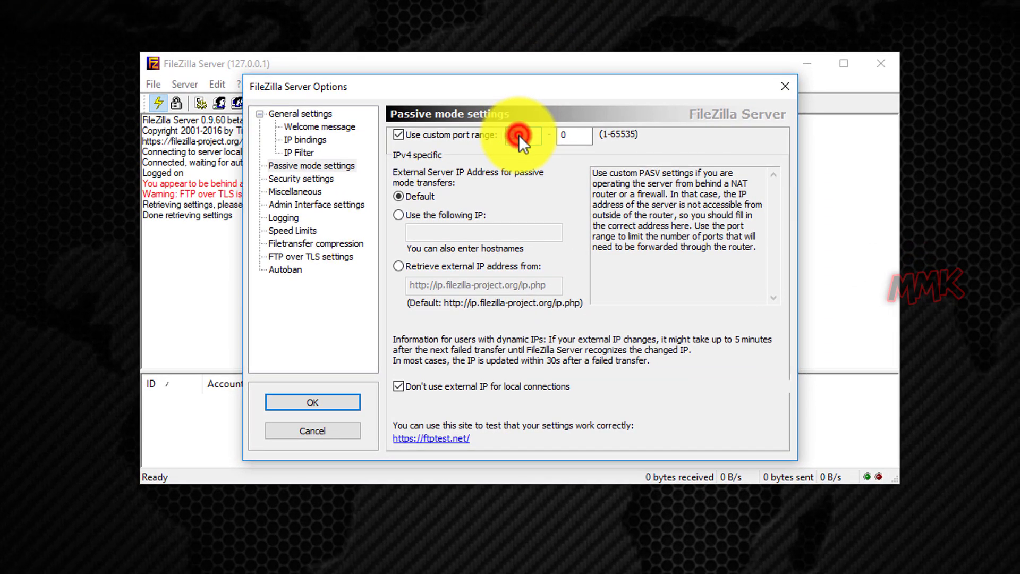
Set the passive port range to 45000–46000 and retrieve the external IP from ip.filezilla-project.org
double_click(518, 135)
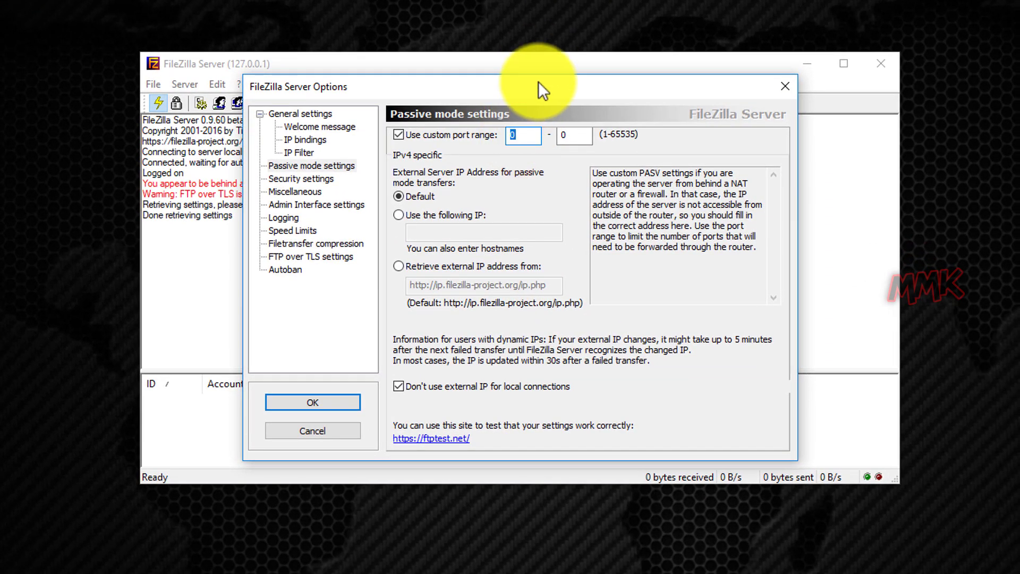
text(45000)
key(Tab)
text(46)
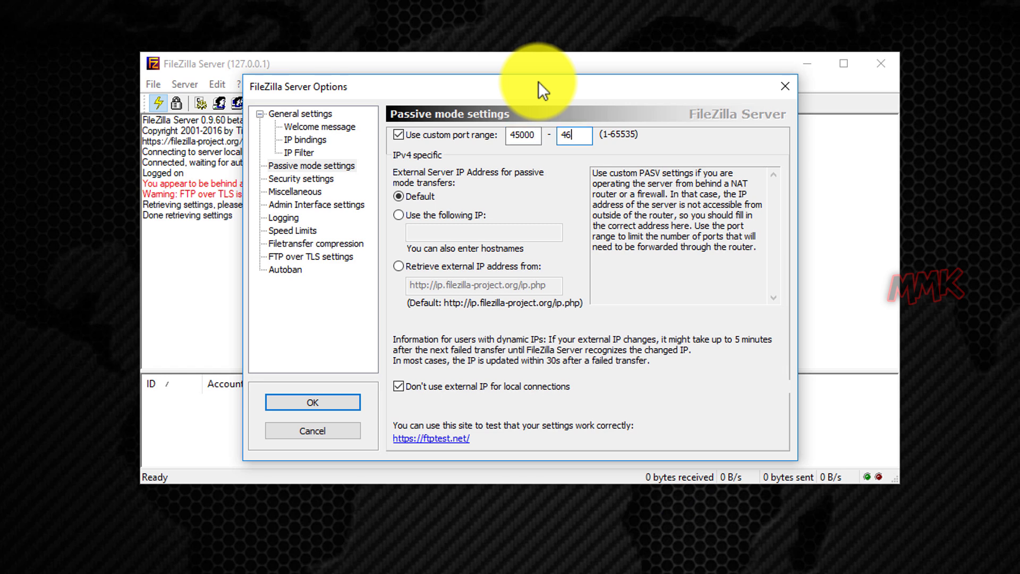
text(000)
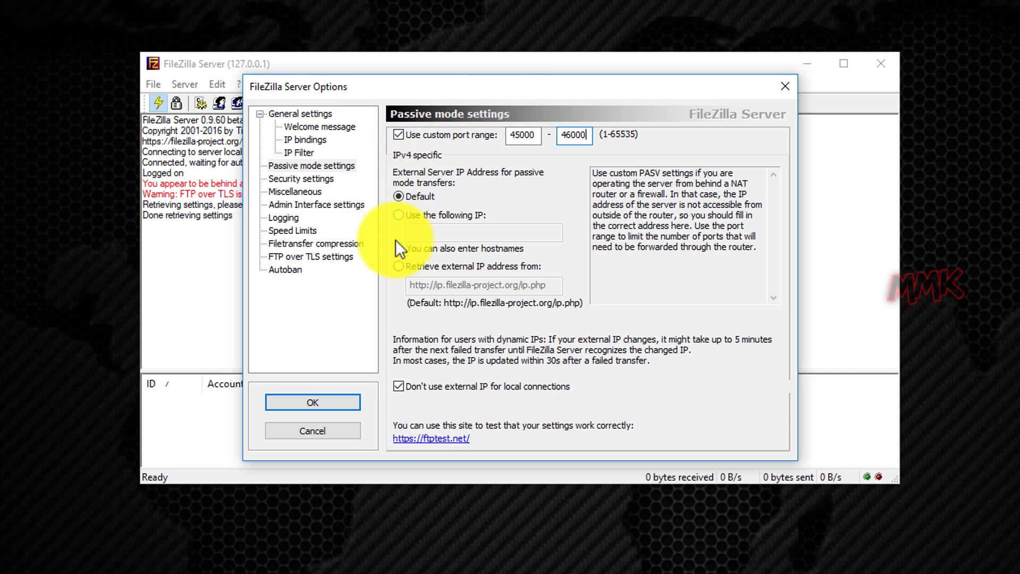
click(398, 266)
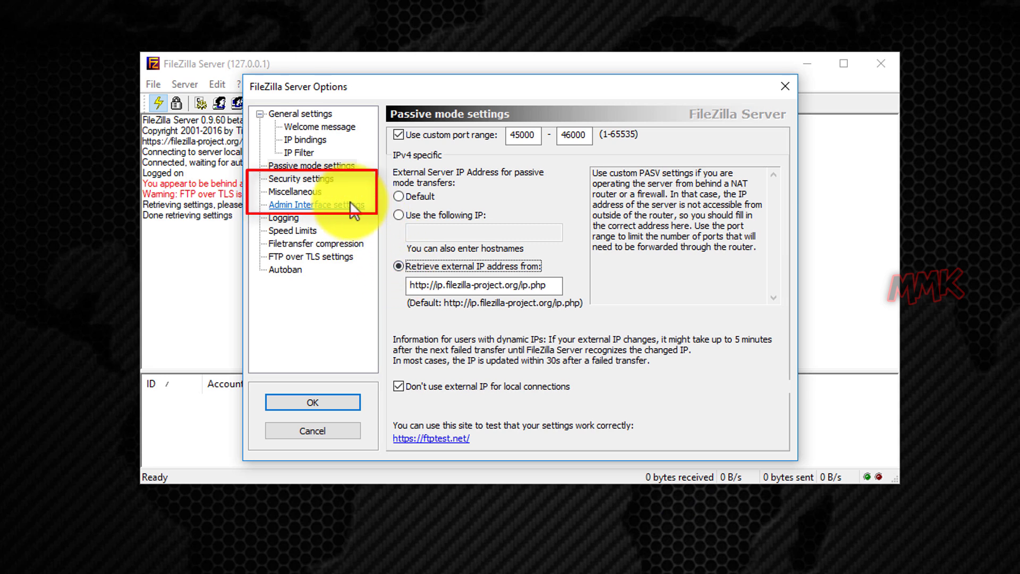
Review Security, Miscellaneous and Admin pages, then enable logging to file with a separate daily logfile
click(313, 180)
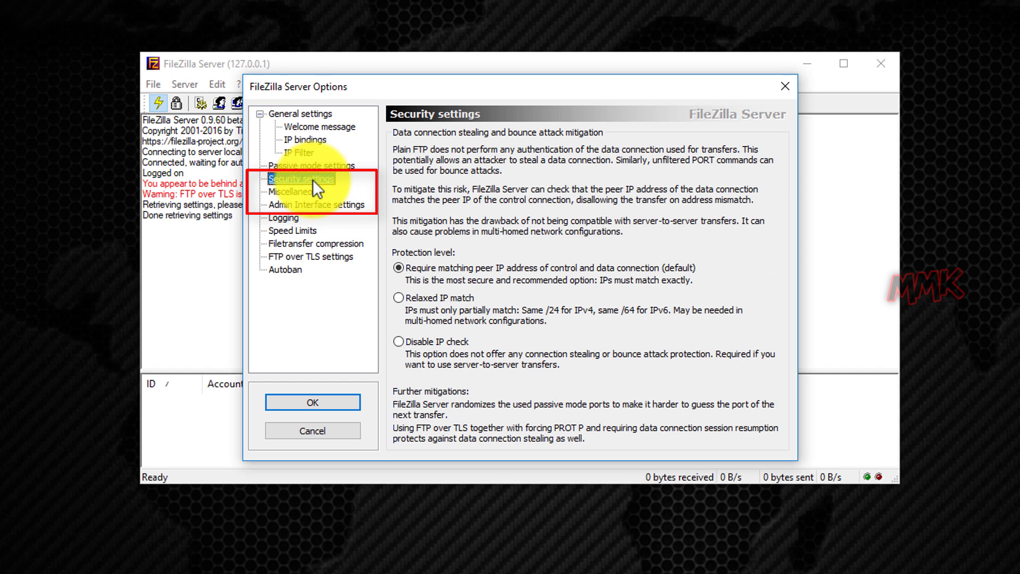
click(306, 192)
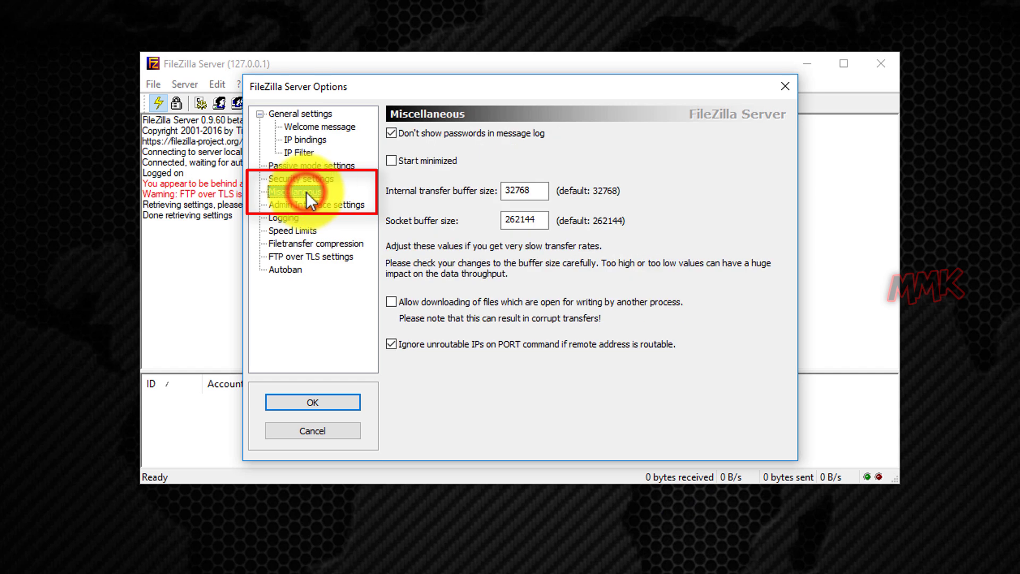
click(317, 206)
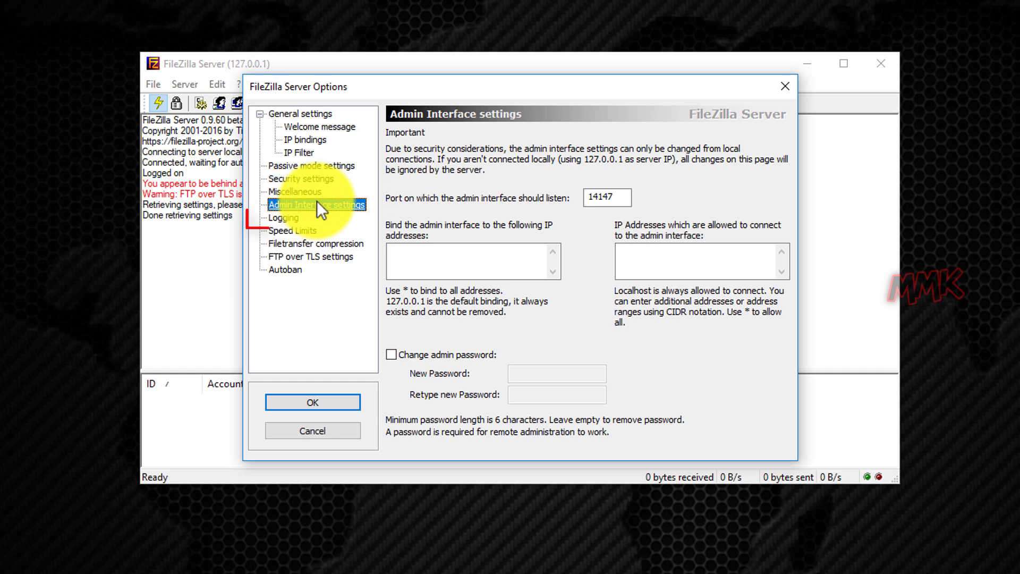
click(282, 218)
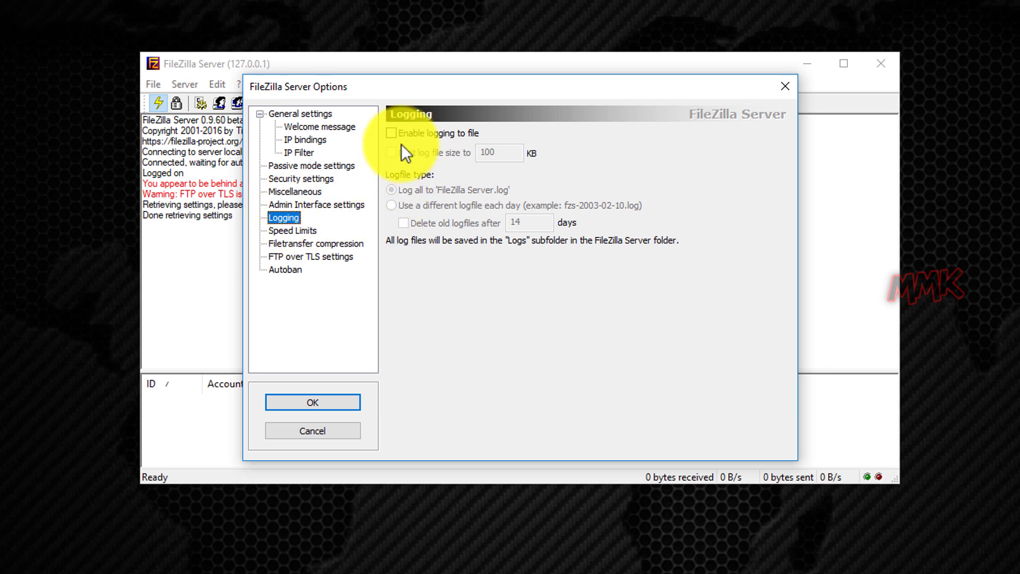
click(394, 133)
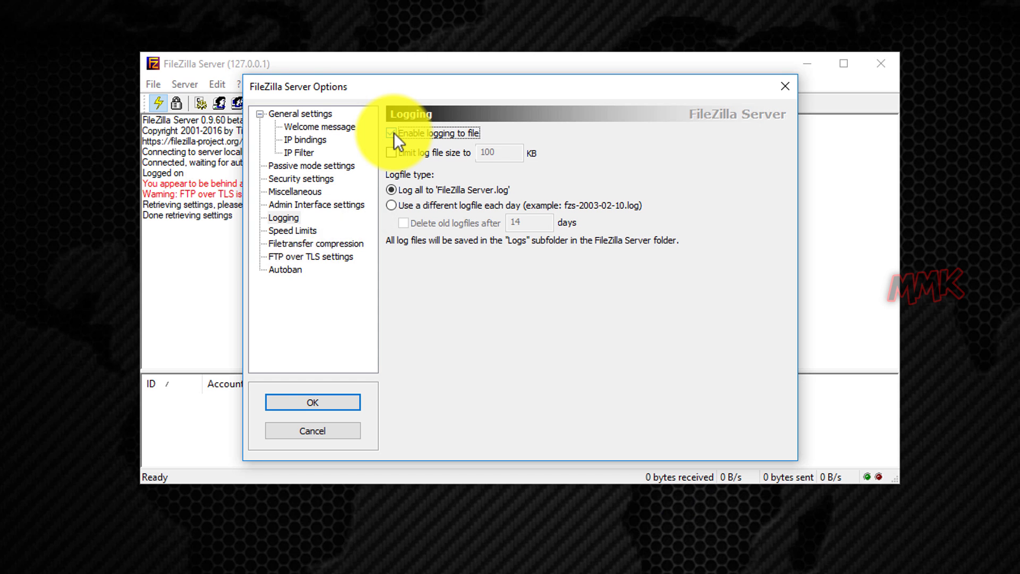
click(391, 205)
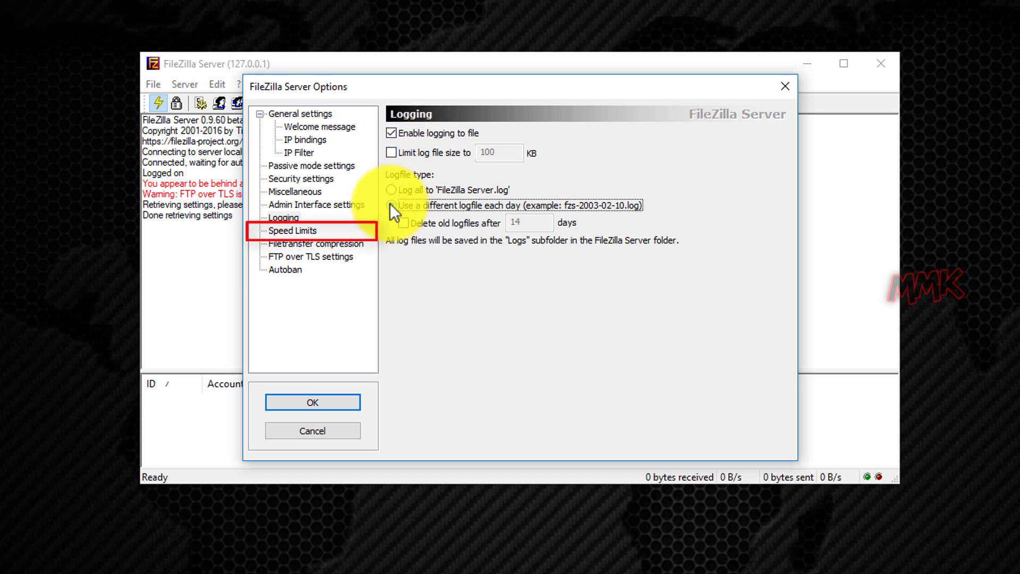
Look over speed limits and file transfer compression, then reach the FTP over TLS settings page
click(306, 234)
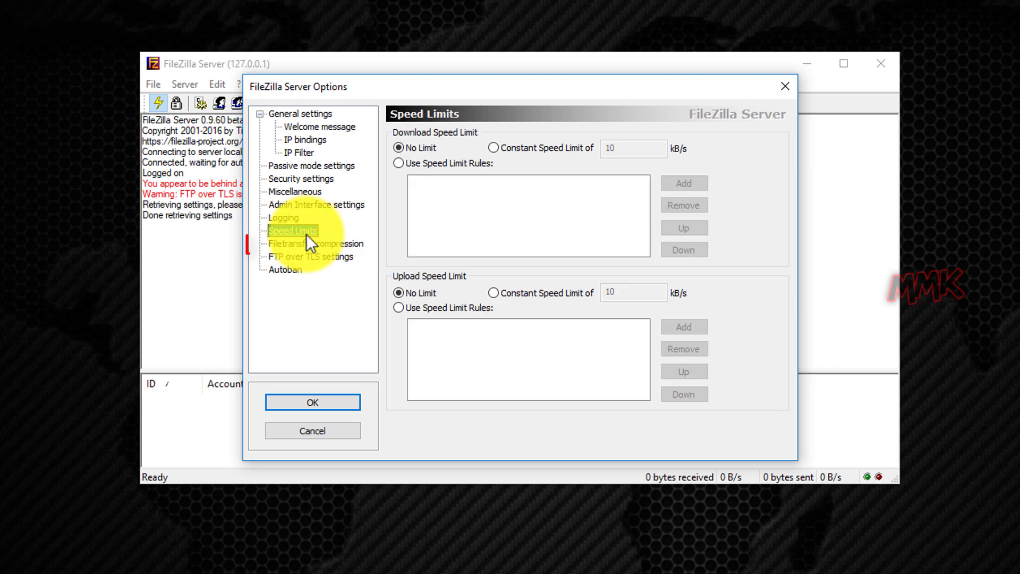
click(321, 245)
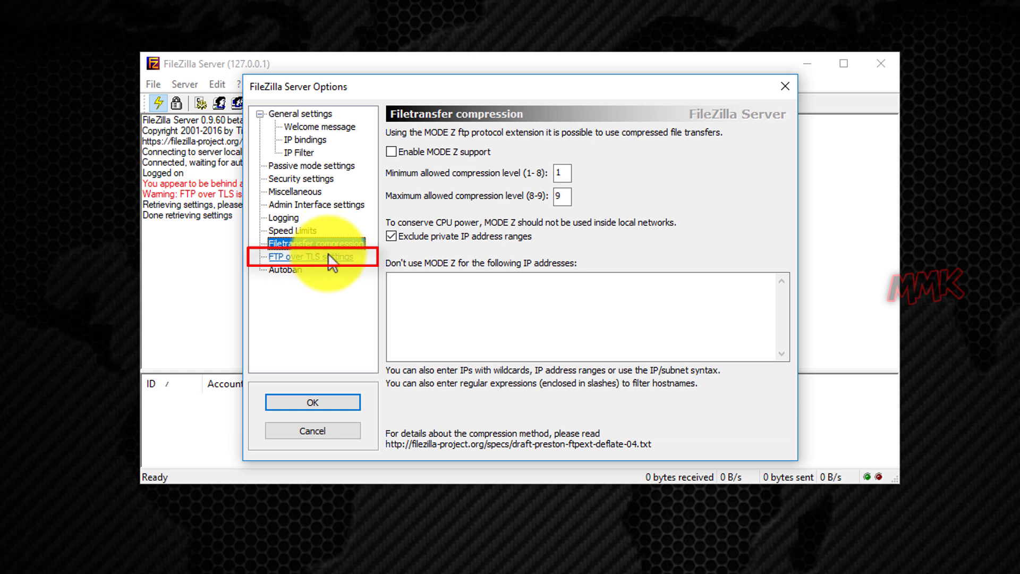
click(323, 256)
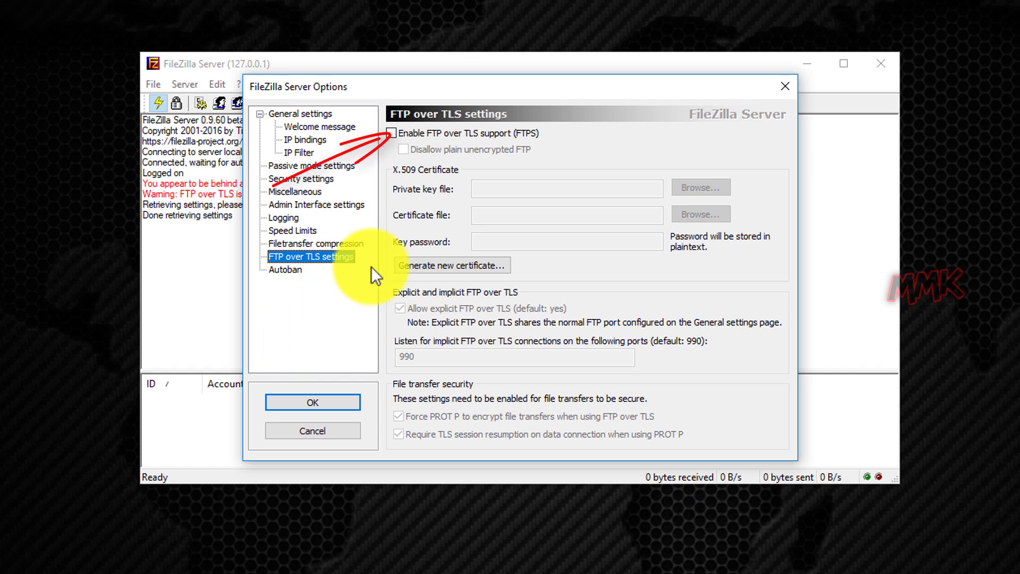
Enable FTP over TLS support and start a new certificate with a 4096-bit key
click(392, 133)
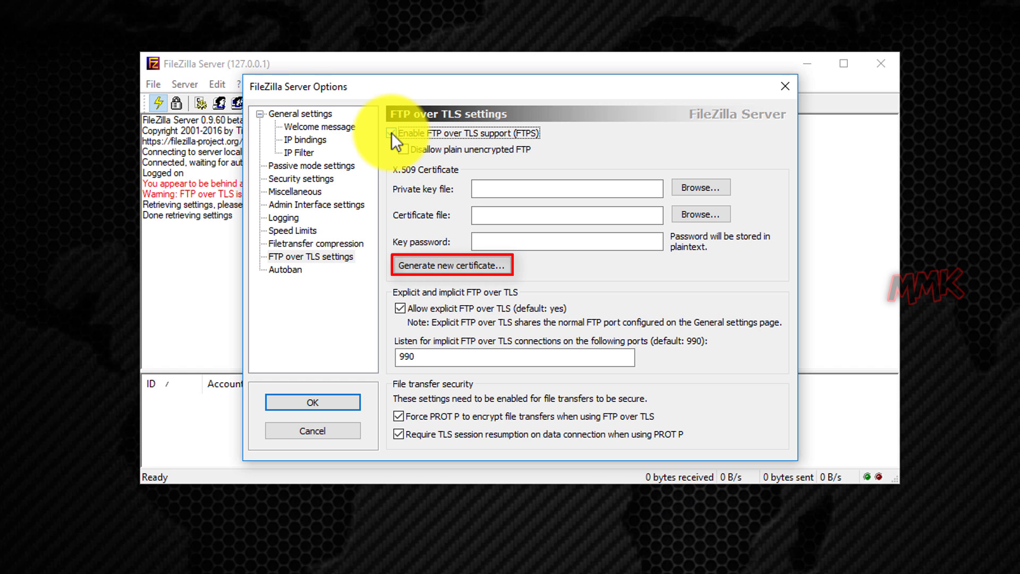
click(454, 264)
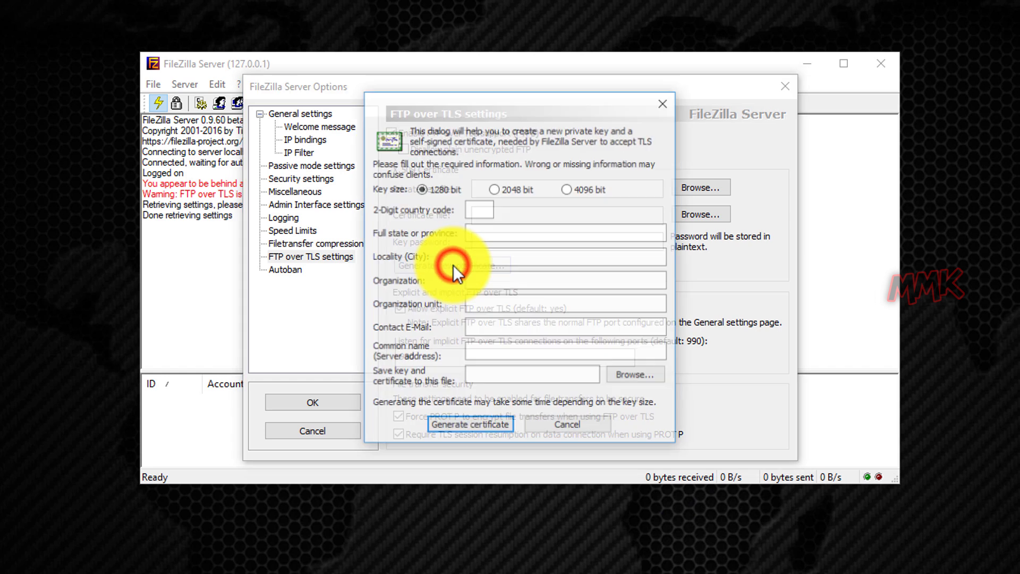
click(569, 190)
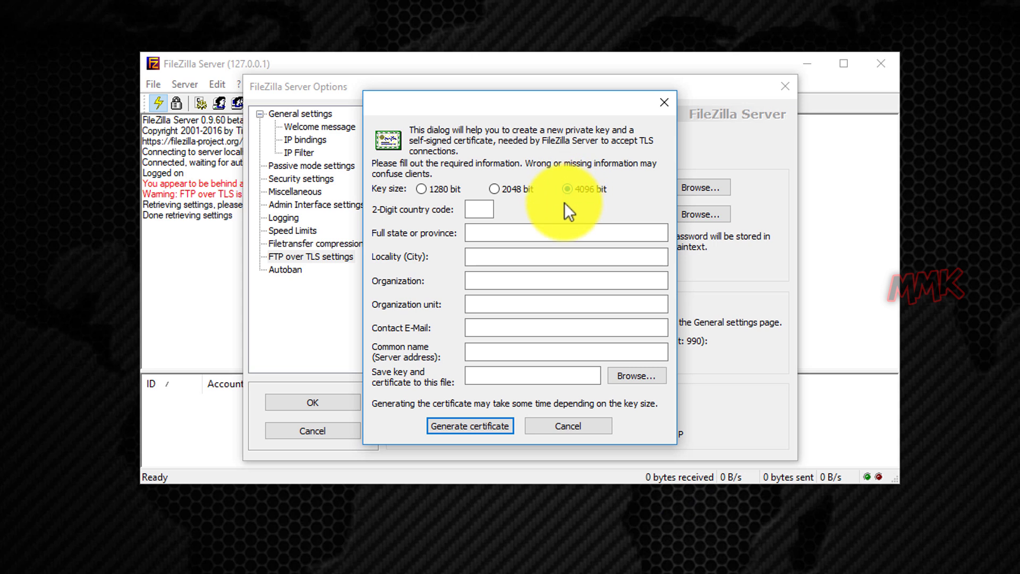
Fill the certificate: country GE, state and city Tbilisi, organization and unit mmktut, contact e-mail, common name mmk.ddns.net
click(479, 209)
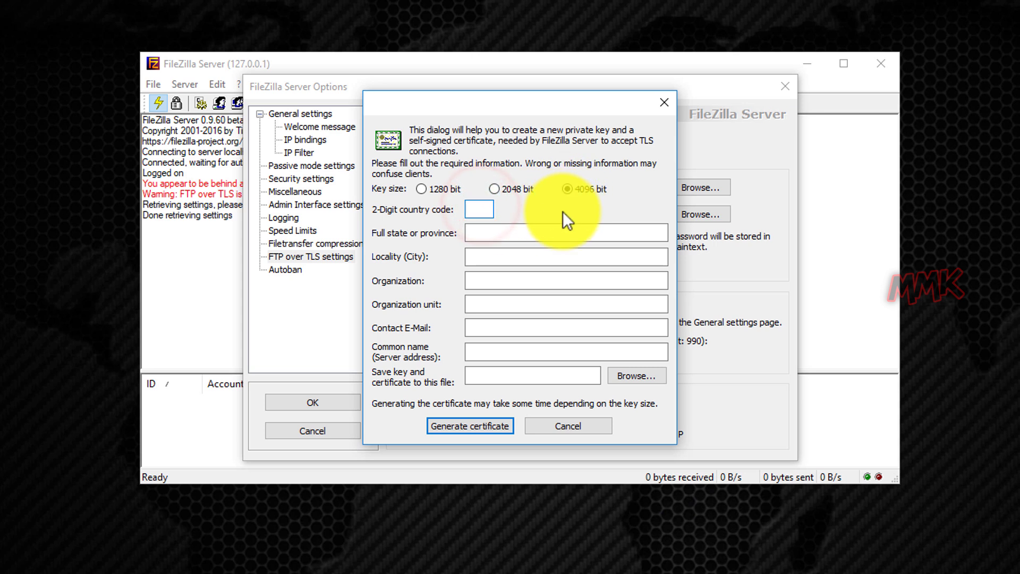
text(GE)
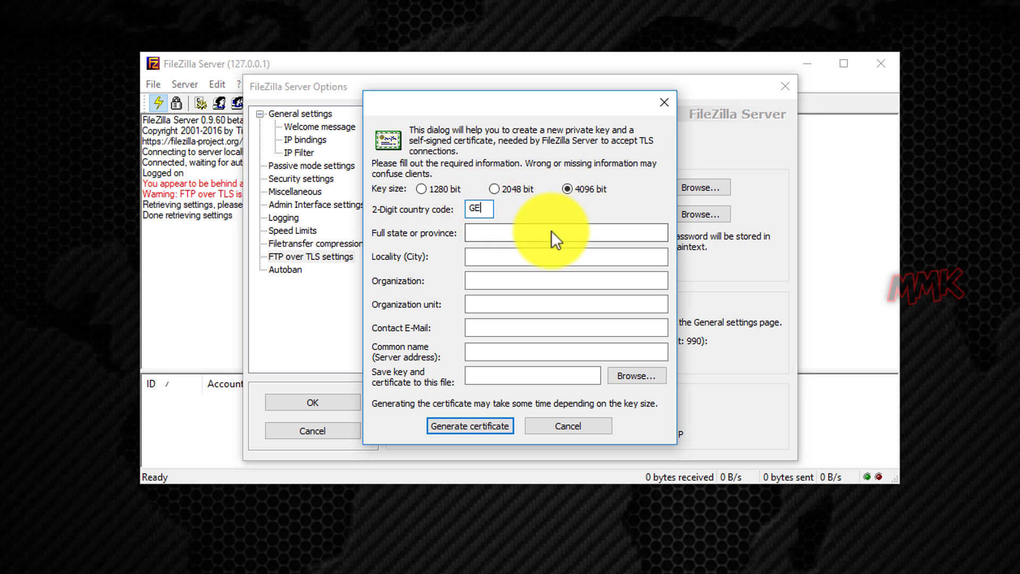
click(550, 232)
text(Tbilisi)
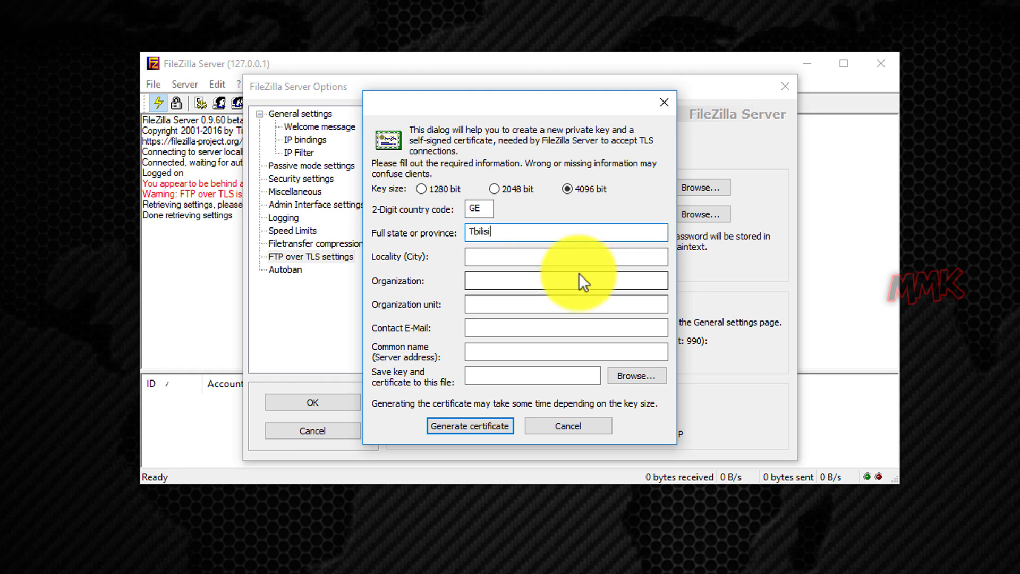
key(Tab)
text(T)
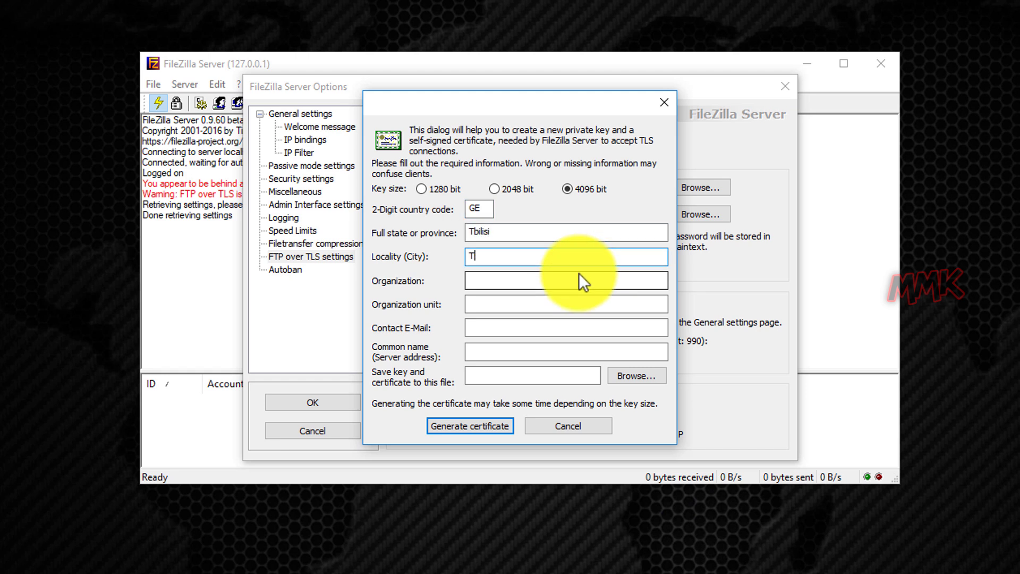
text(bilisi)
key(Tab)
text(mmk)
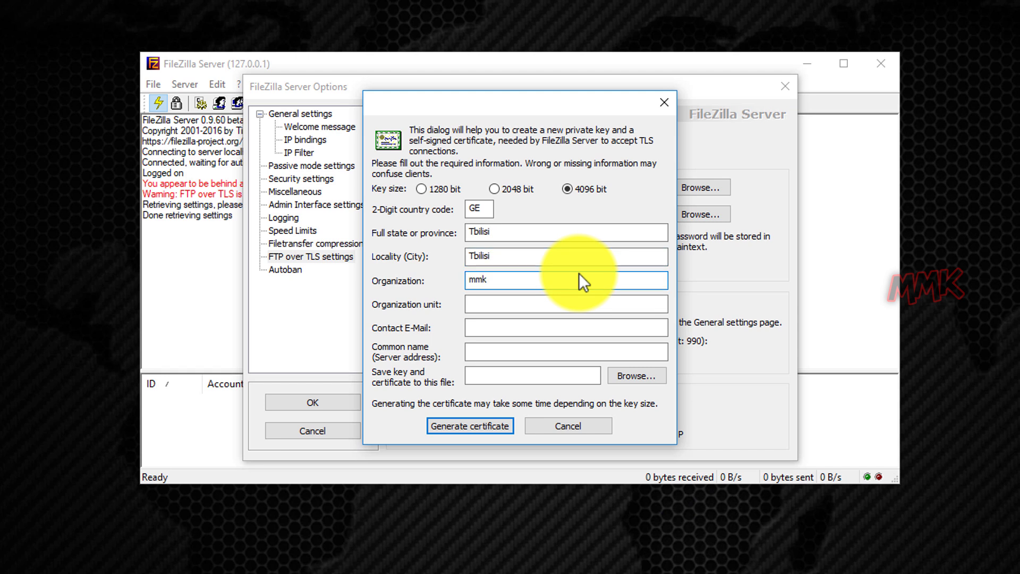
text(tut)
key(Tab)
text(m)
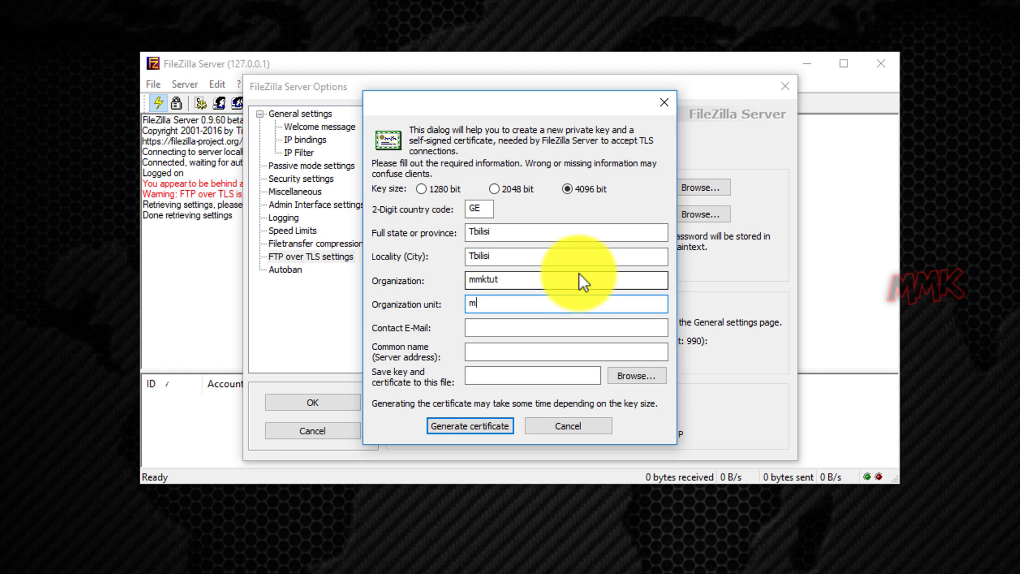
text(mktut)
key(Tab)
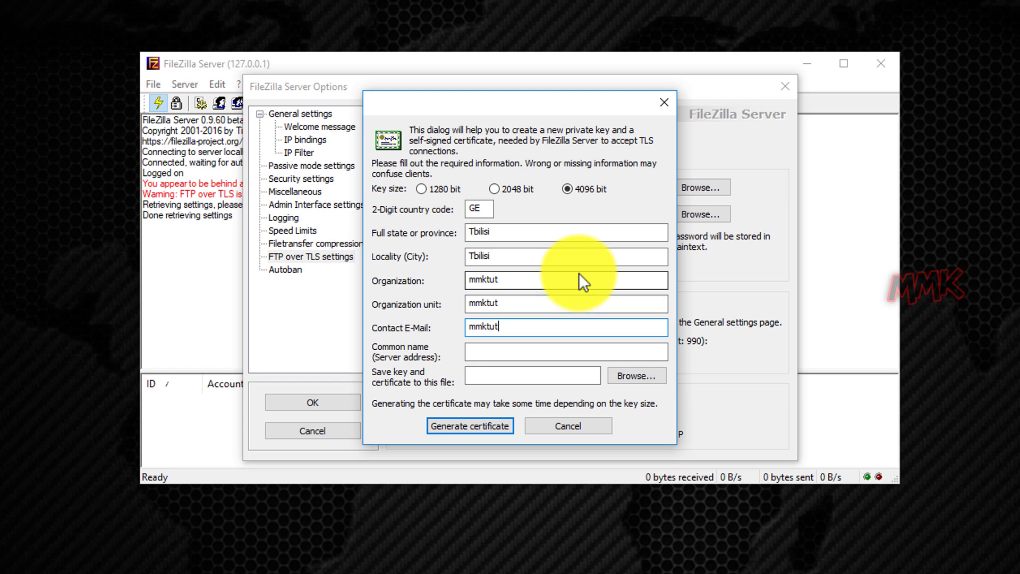
key(Tab)
text(mmk)
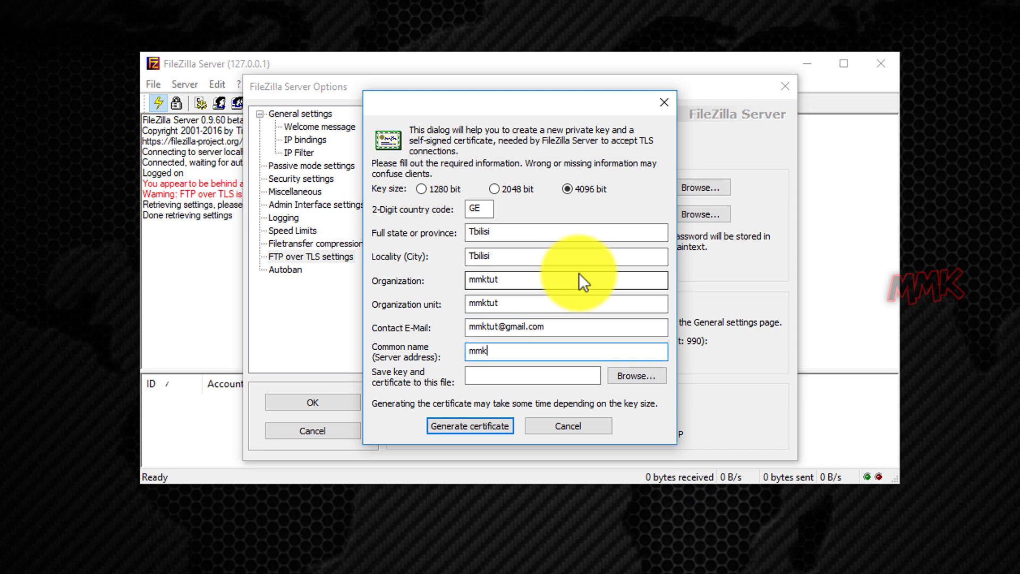
text(.ddns.net)
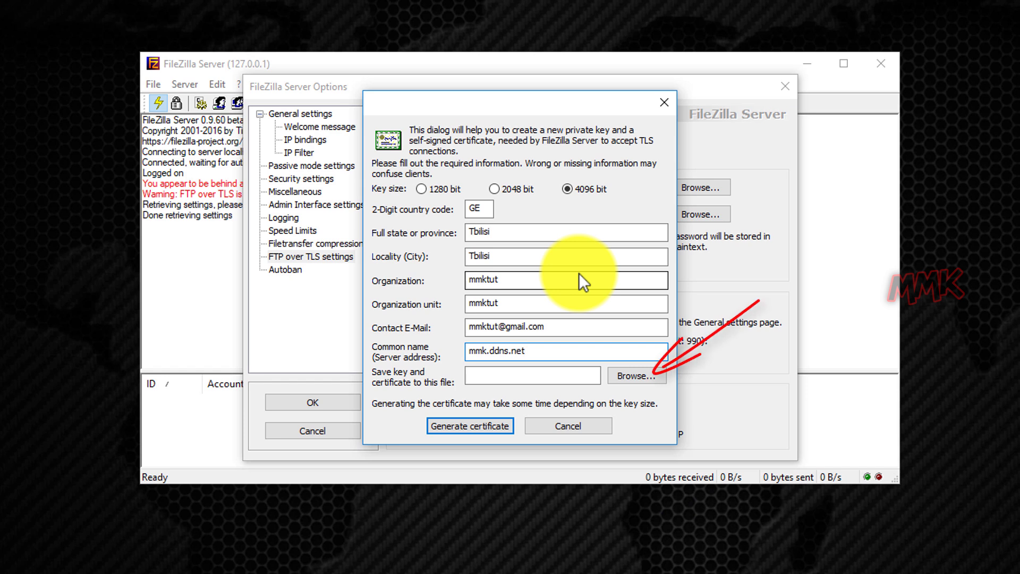
Save the key and certificate into a newly created C:\xampp\Sert_For_FTP folder
click(630, 375)
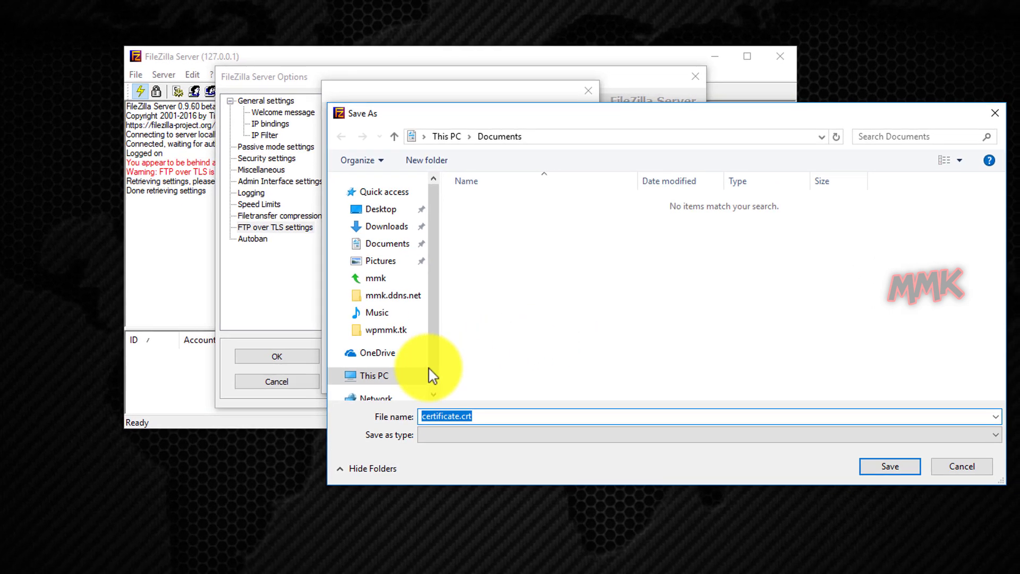
click(384, 377)
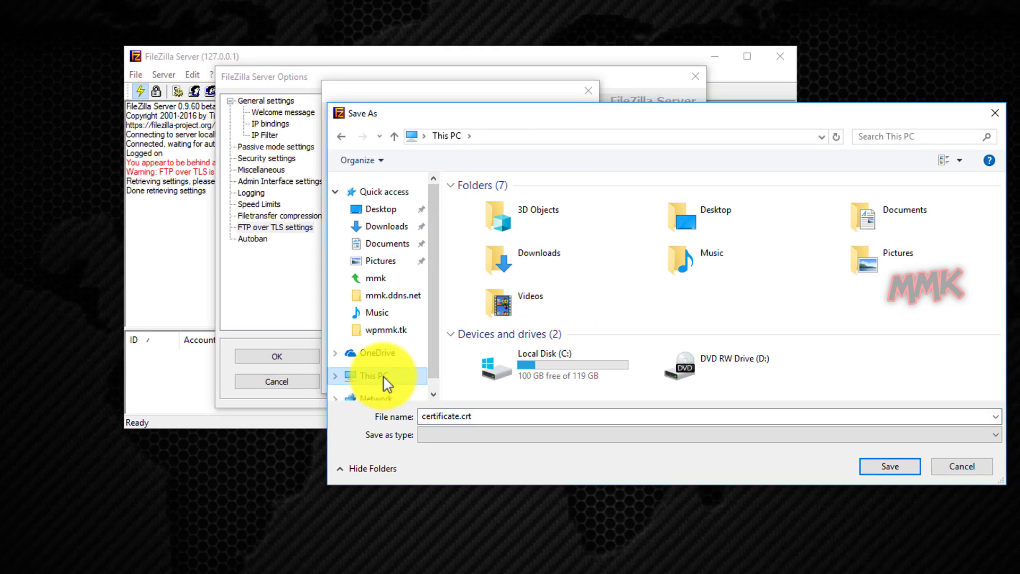
double_click(494, 368)
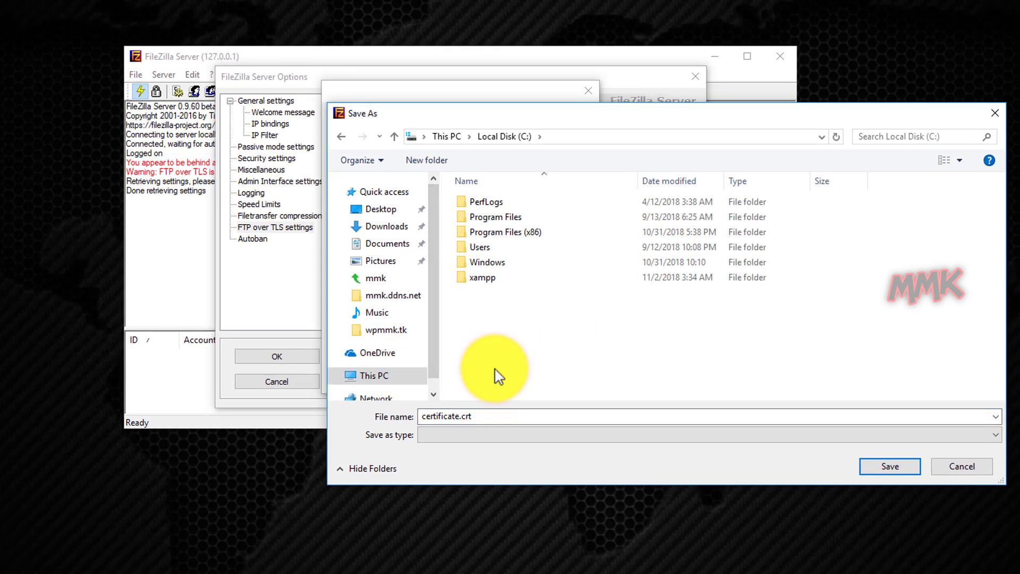
double_click(479, 277)
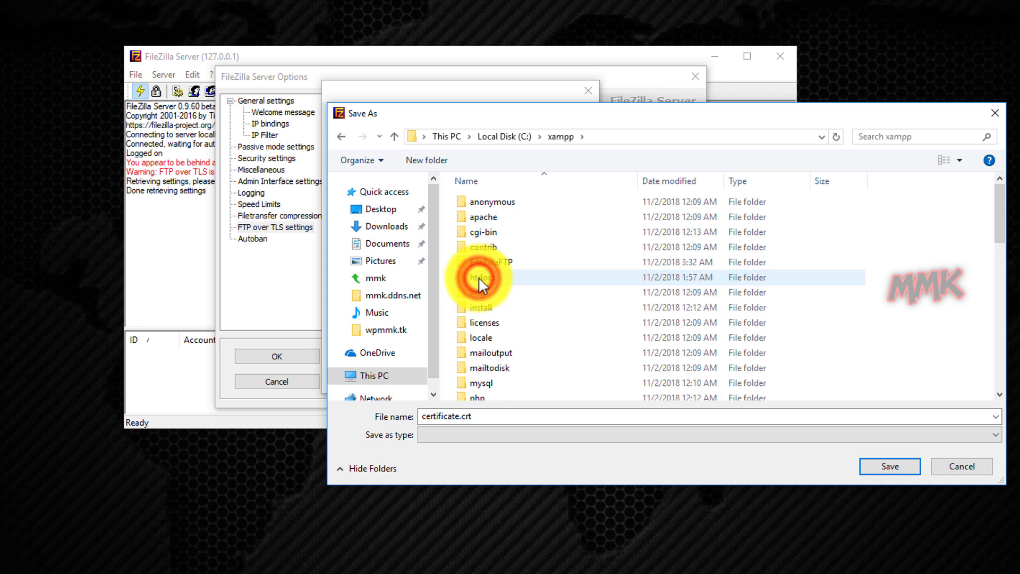
right_click(535, 288)
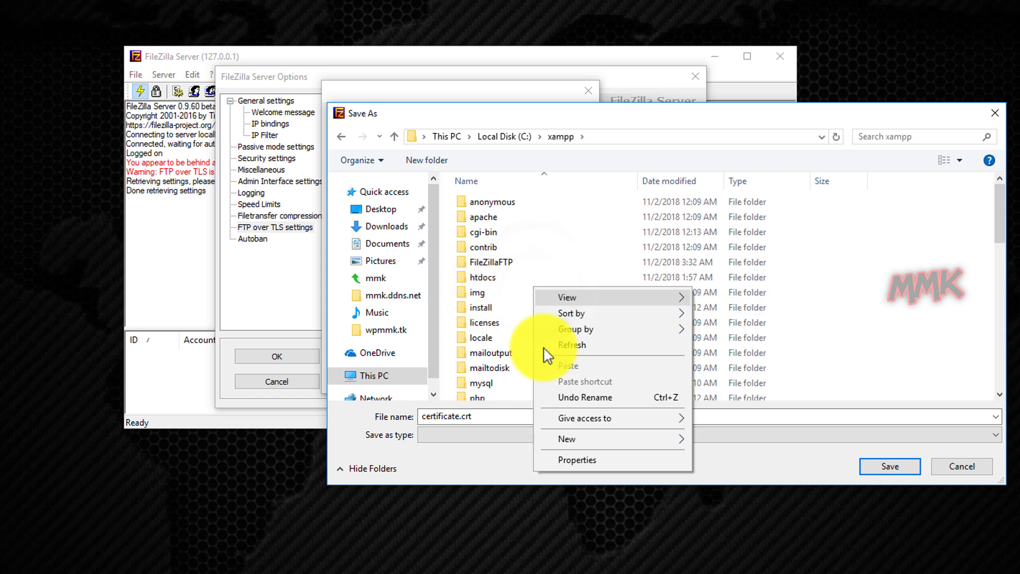
click(576, 442)
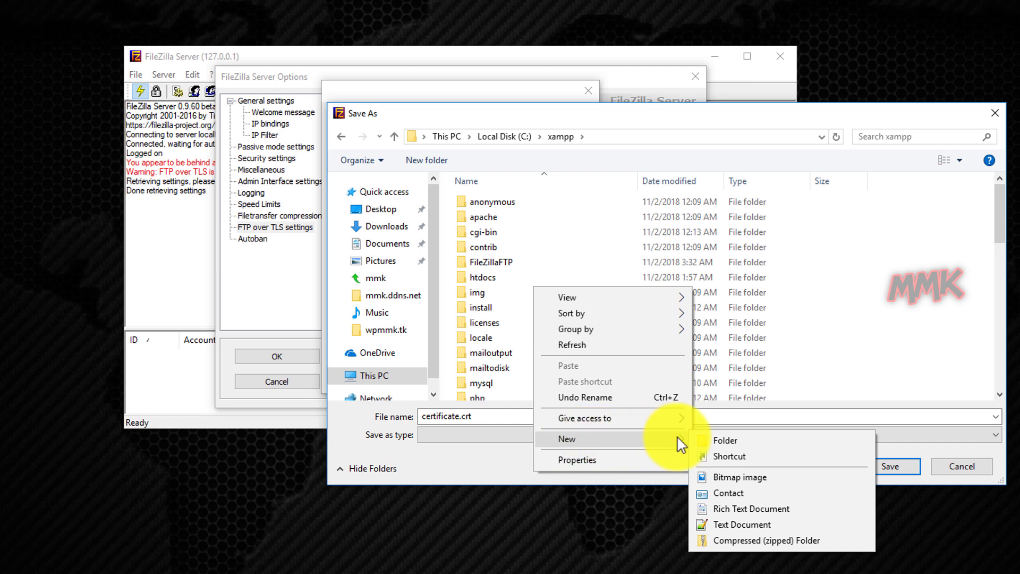
click(718, 443)
text(Sert_For_FTP)
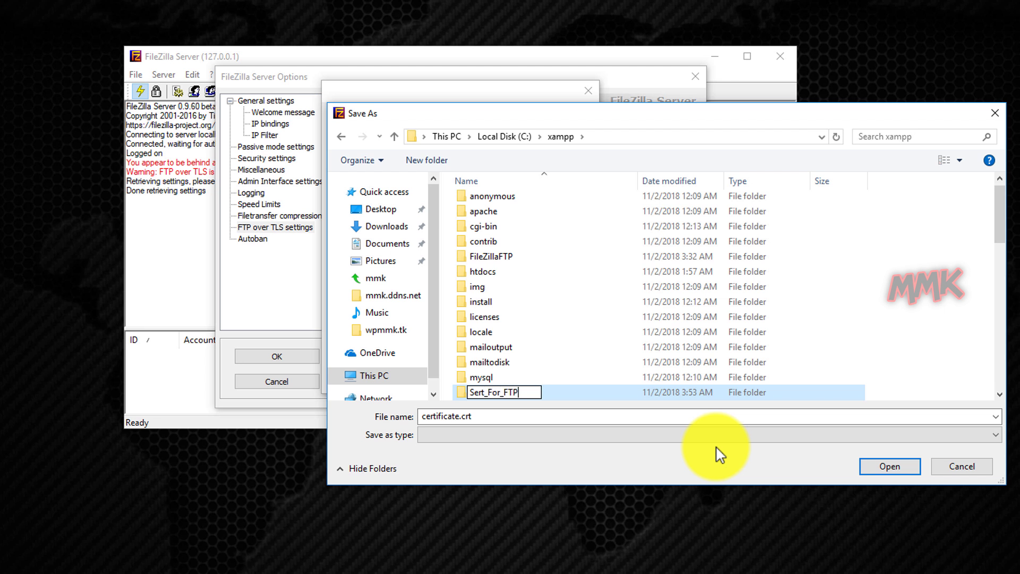
click(490, 378)
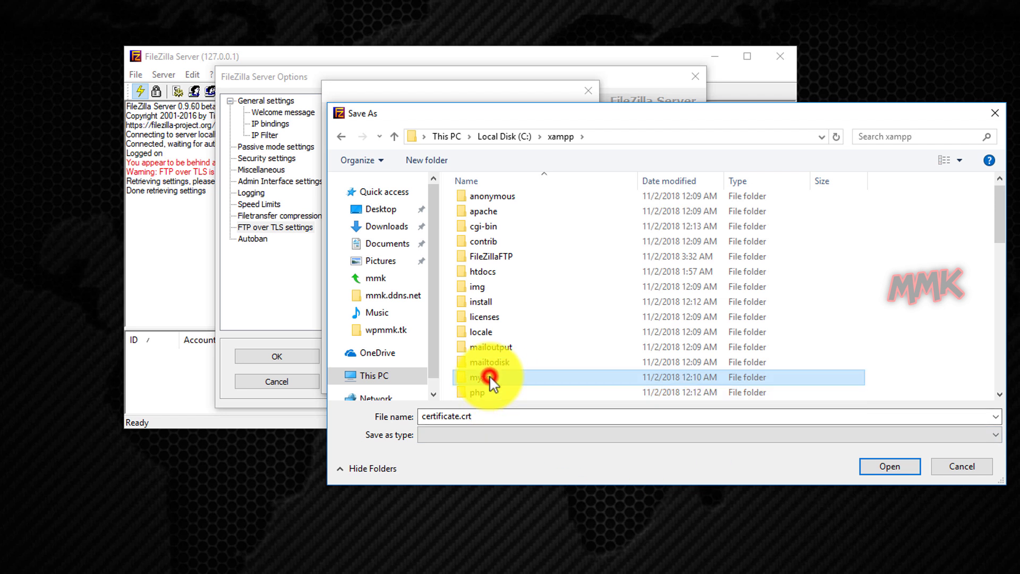
click(495, 318)
key(s)
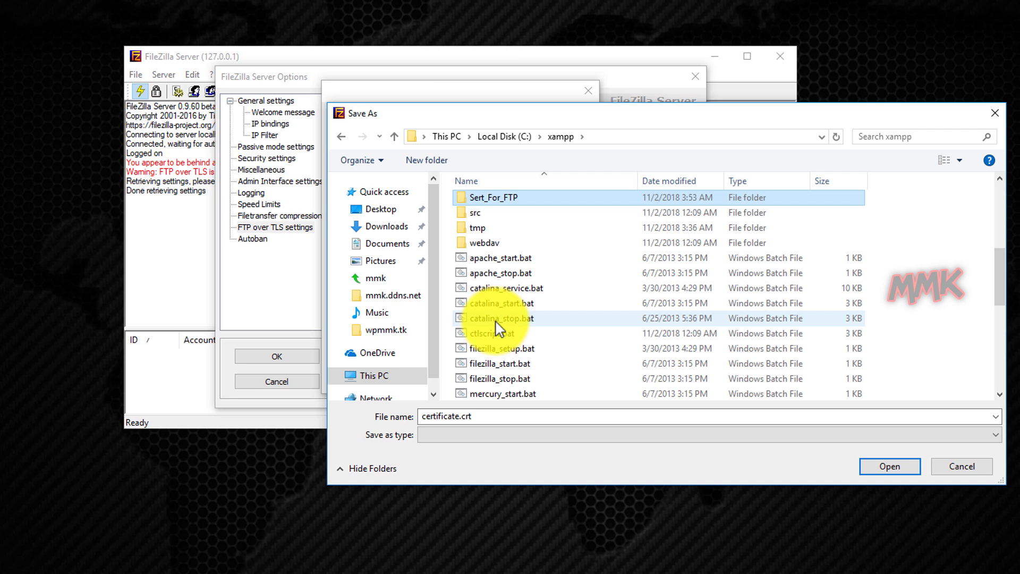
double_click(497, 198)
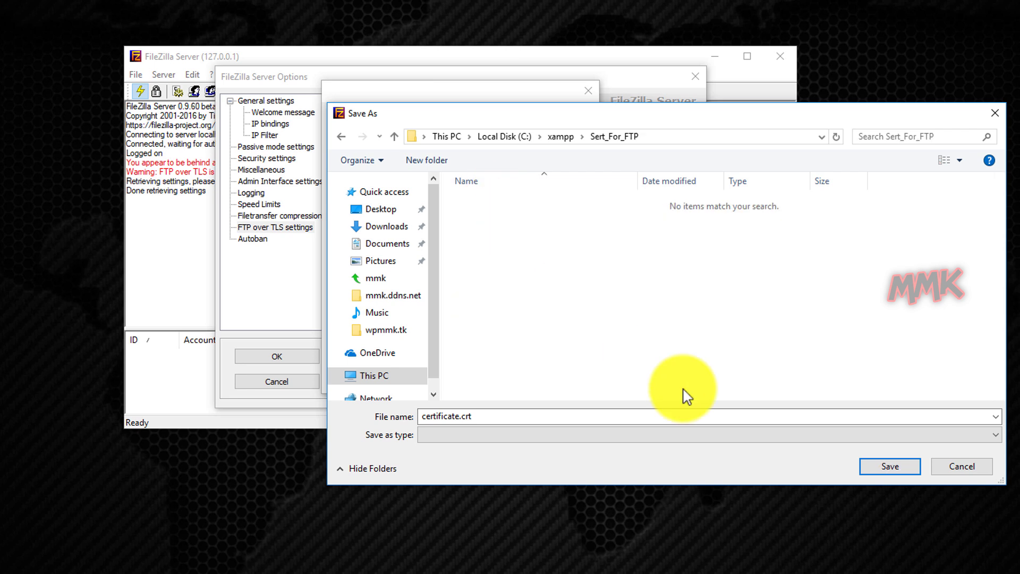
click(885, 467)
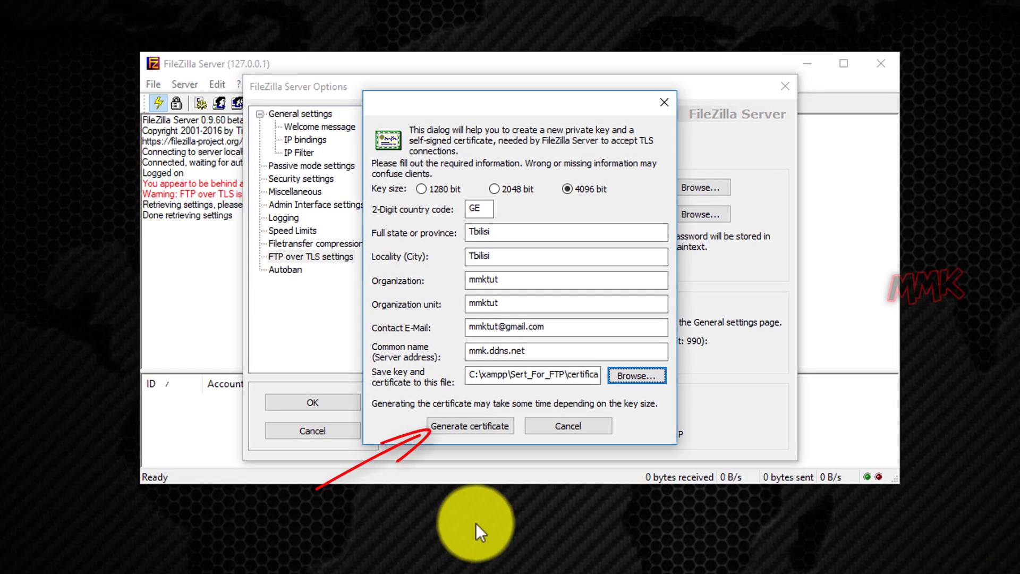
Generate the TLS certificate and enter the private key password
click(463, 428)
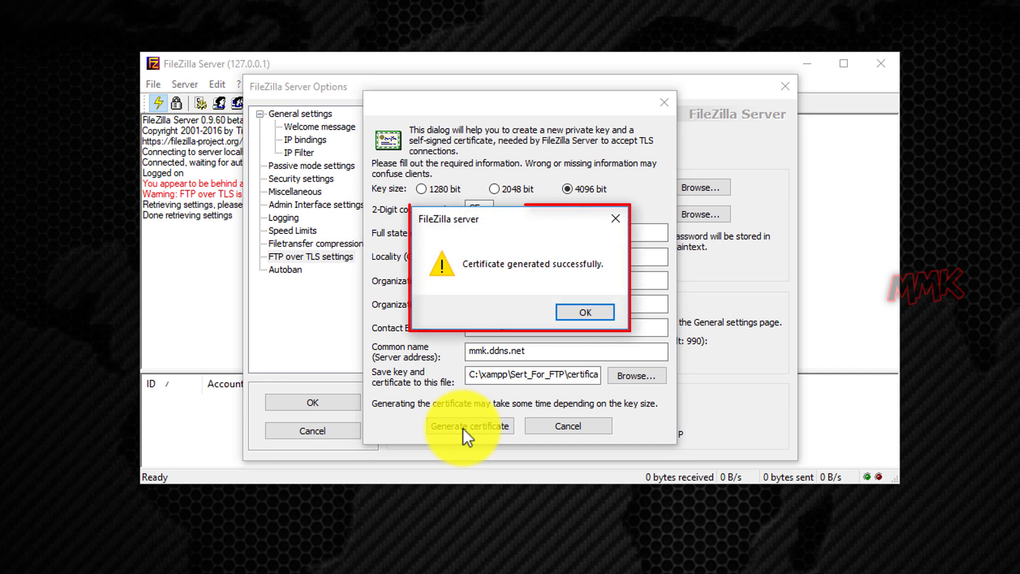
click(570, 317)
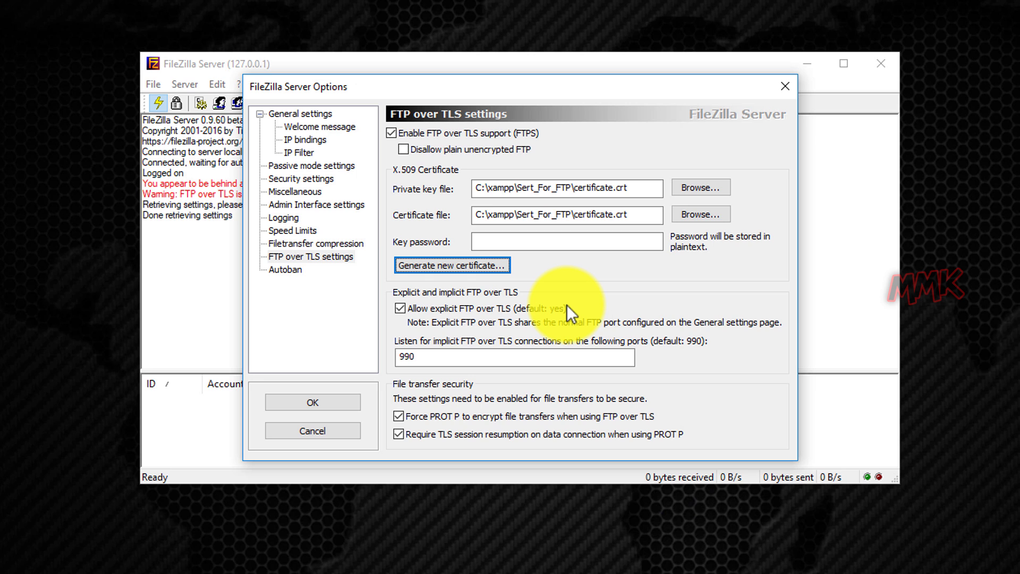
click(558, 244)
text(123456)
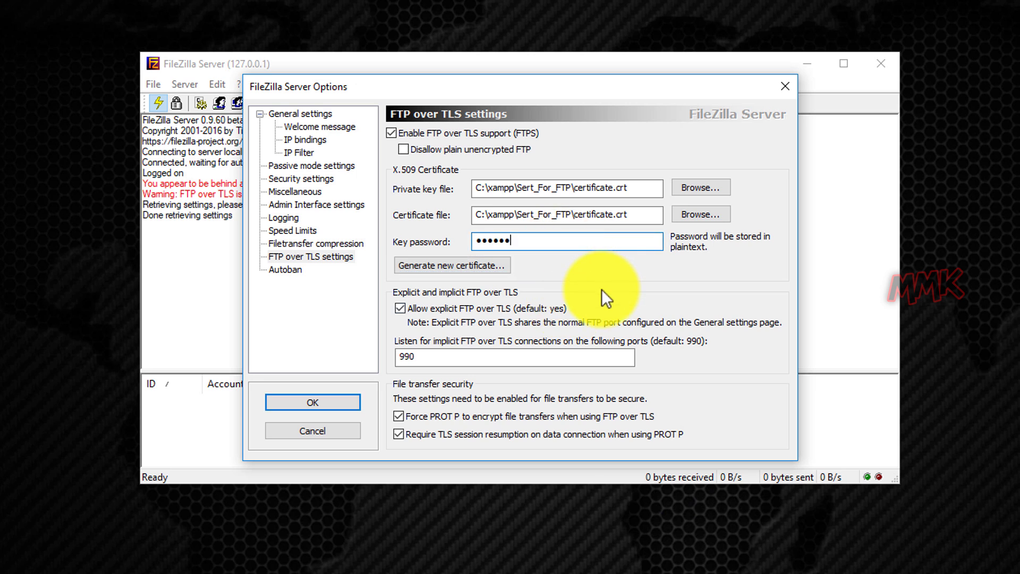
click(312, 343)
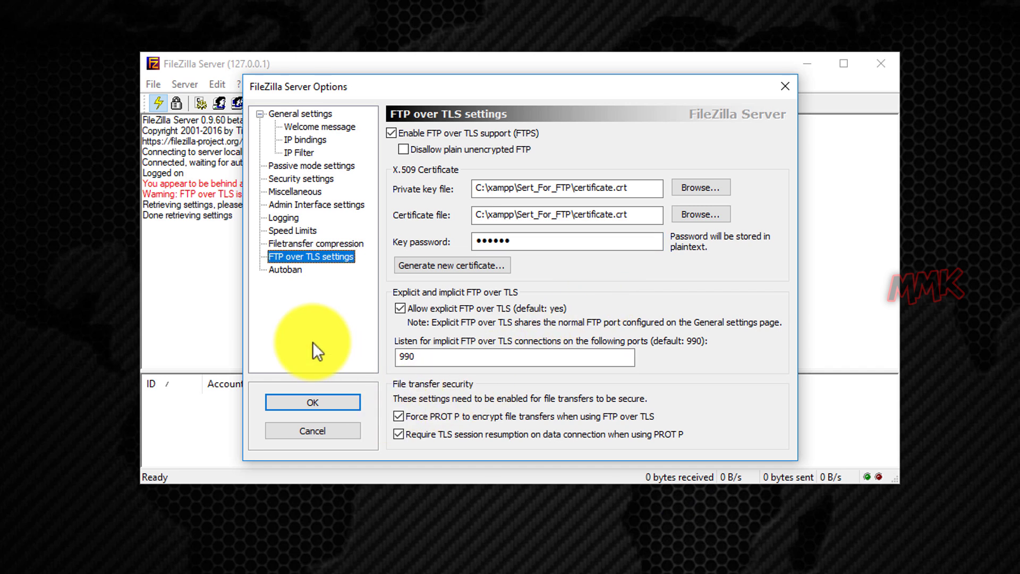
Review the general, passive mode and FTP over TLS (port 990) settings, then apply the options
click(298, 113)
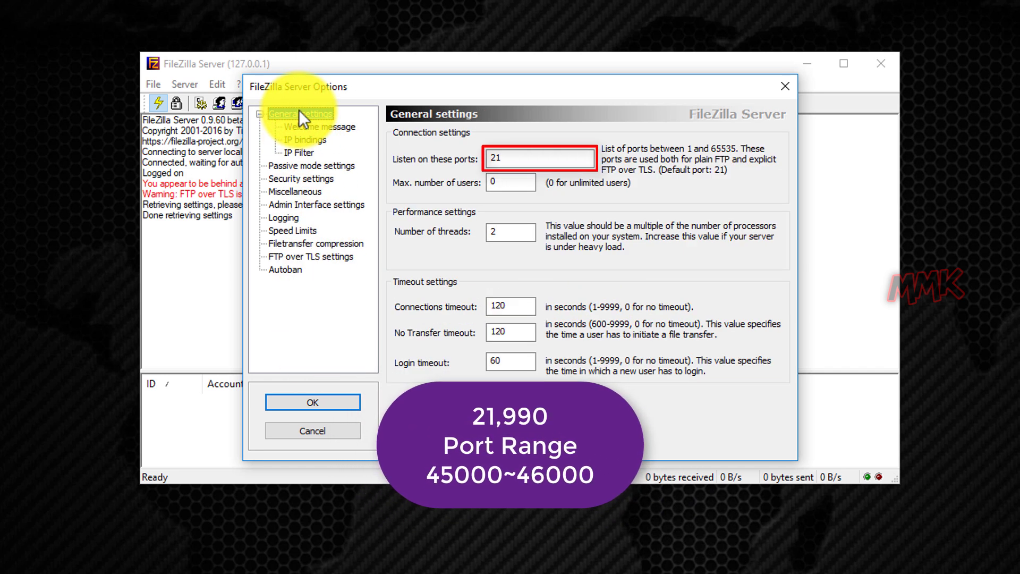
click(311, 166)
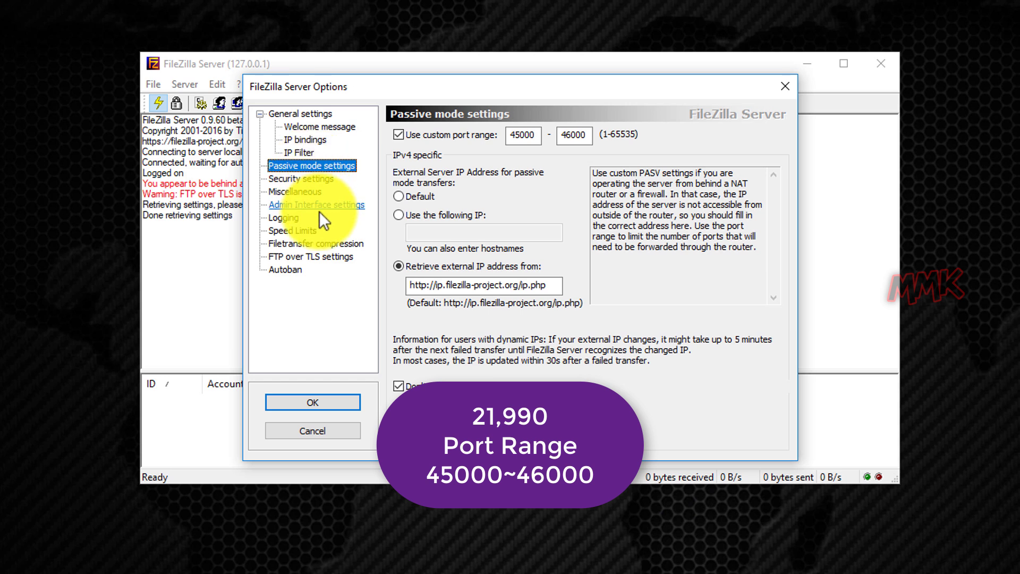
click(323, 257)
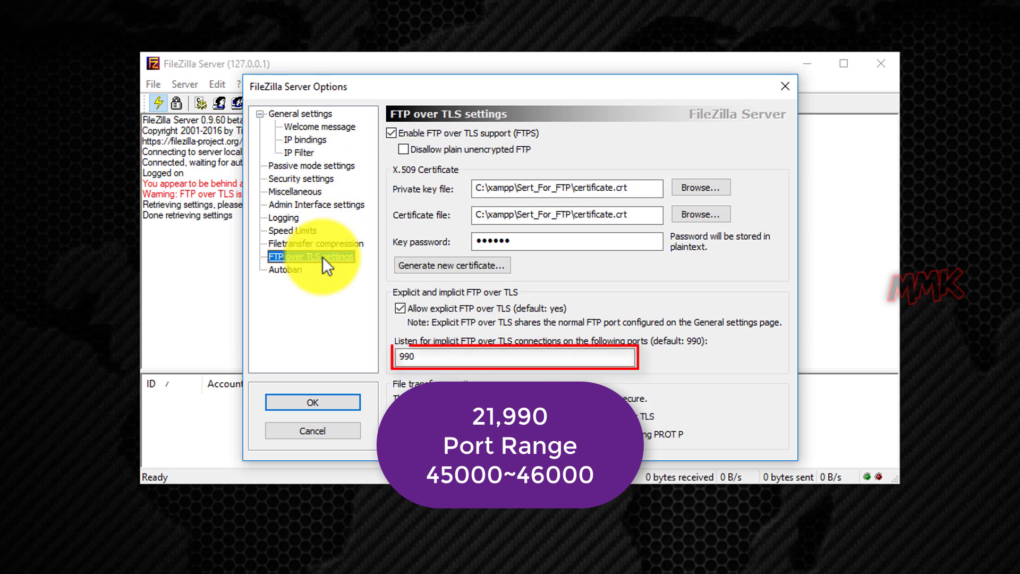
click(314, 400)
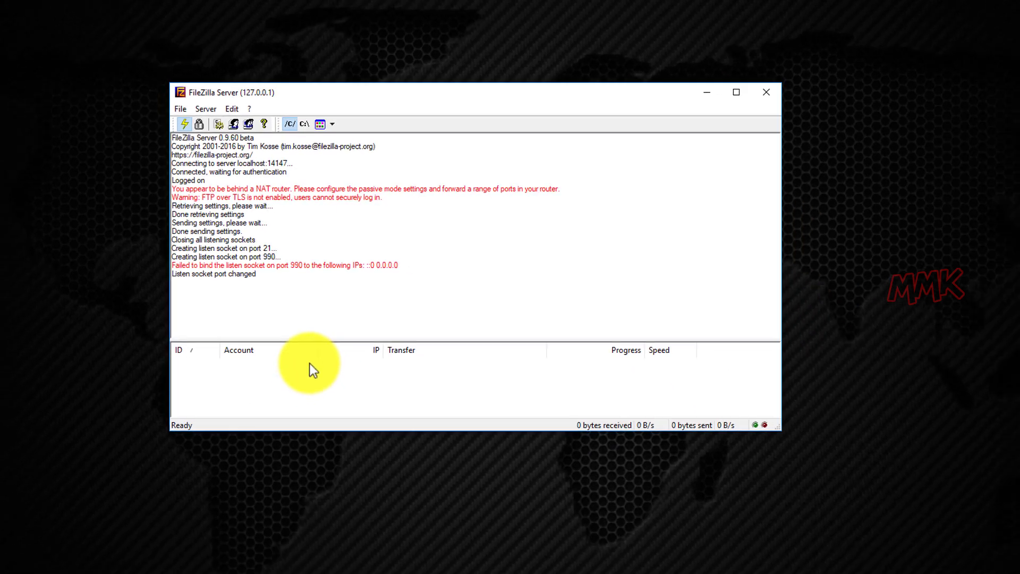
Go to the router at 192.168.1.1 in Chrome and log in
click(274, 563)
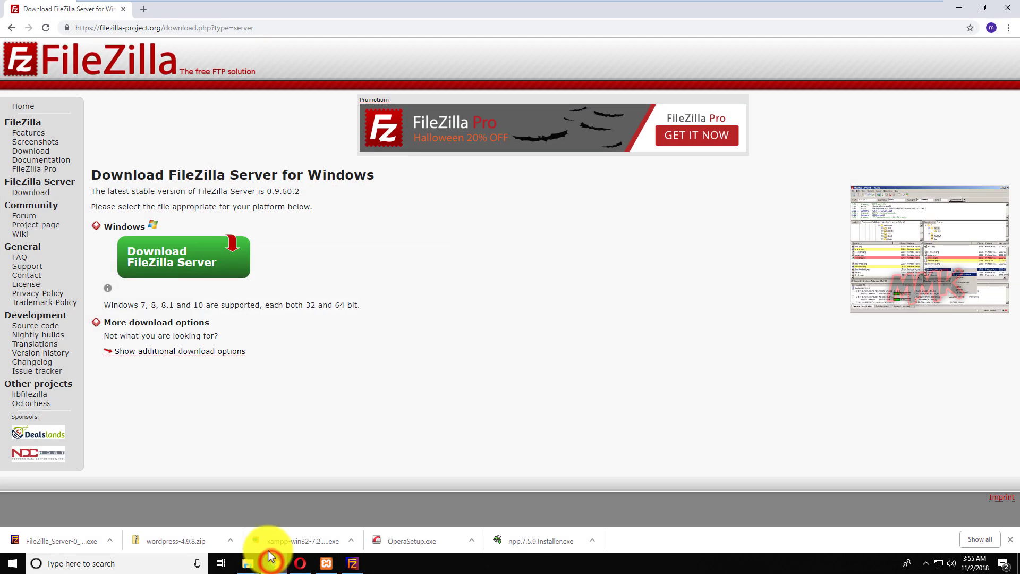
click(260, 24)
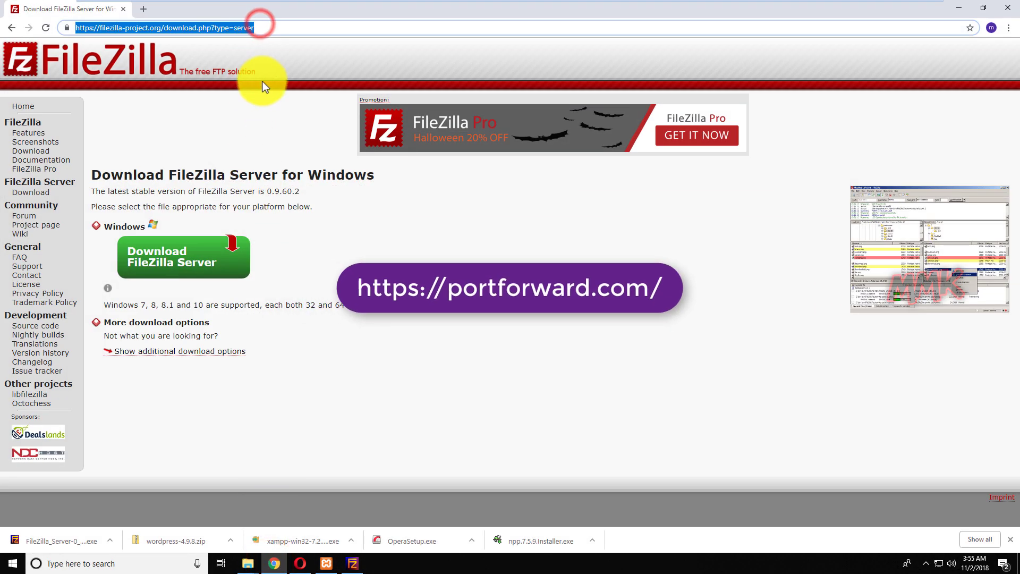
text(192.168)
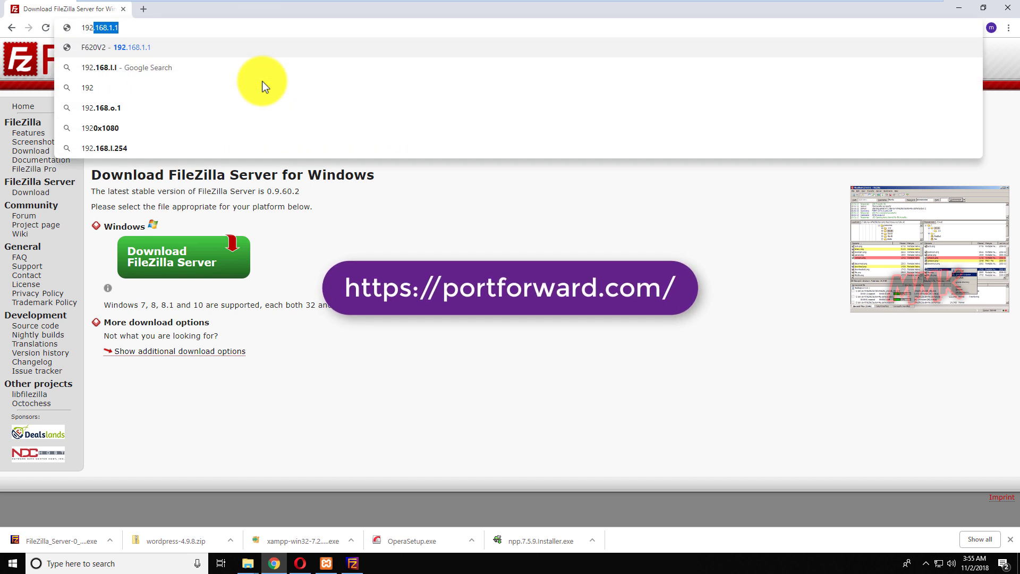
text(.1.1)
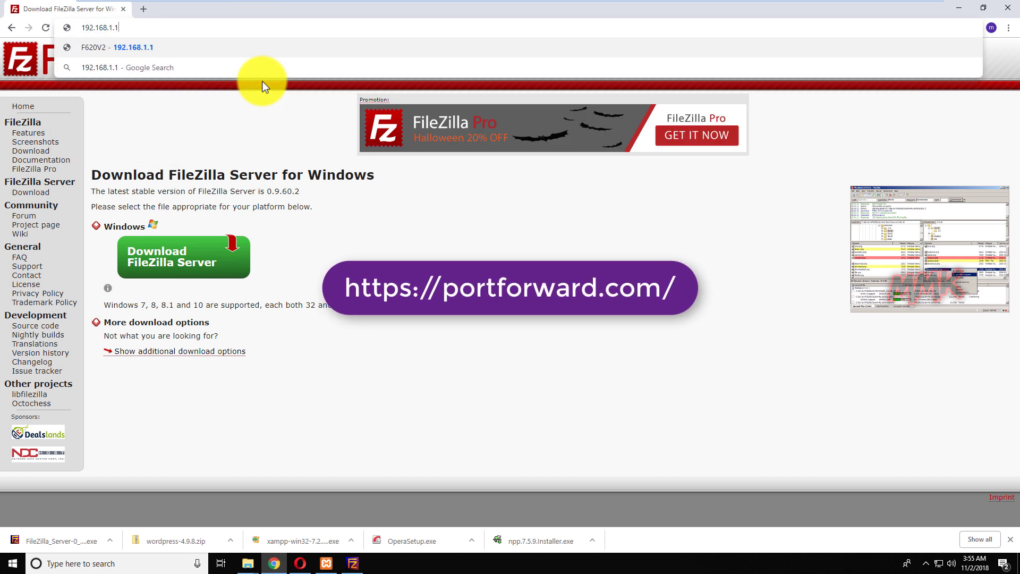
key(Return)
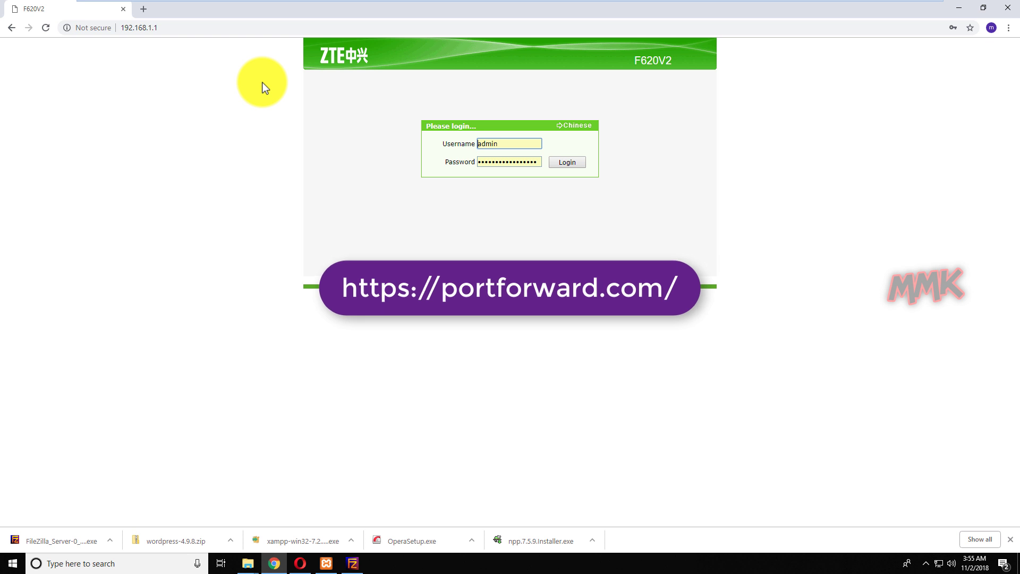
click(557, 165)
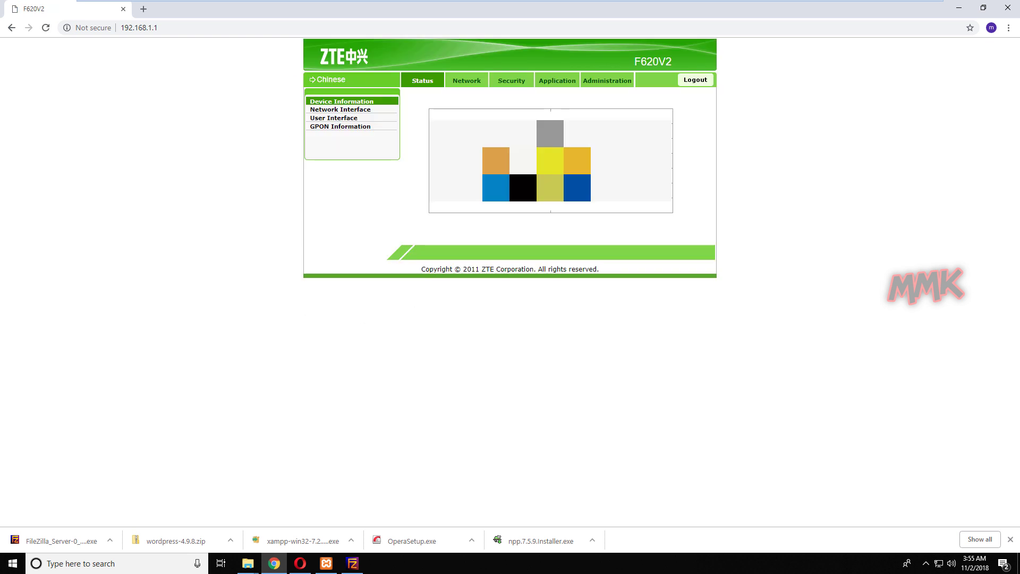
Add router application '21' mapping TCP AND UDP ports 21–21, then open Port Forwarding
click(543, 81)
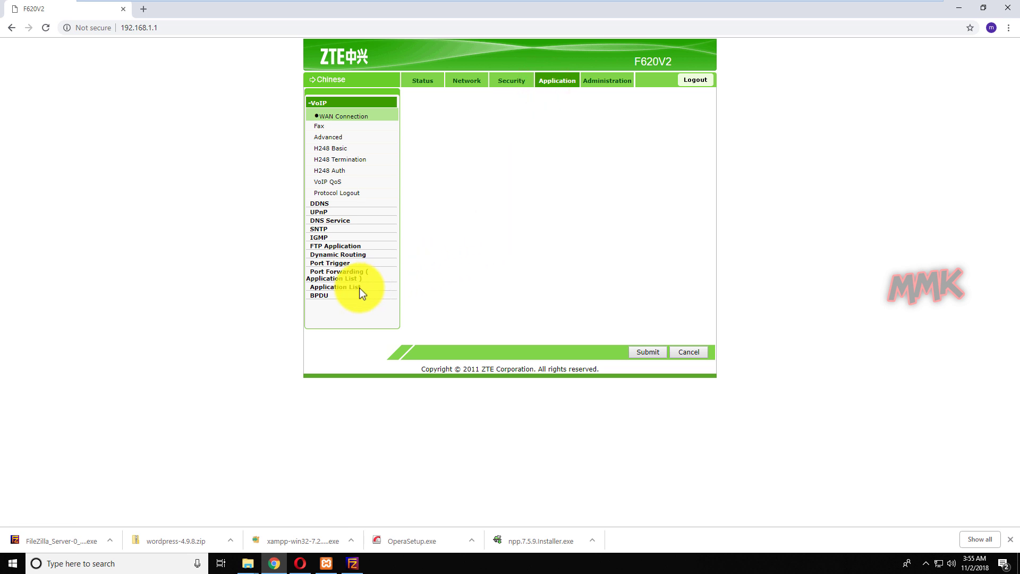
click(353, 287)
click(461, 113)
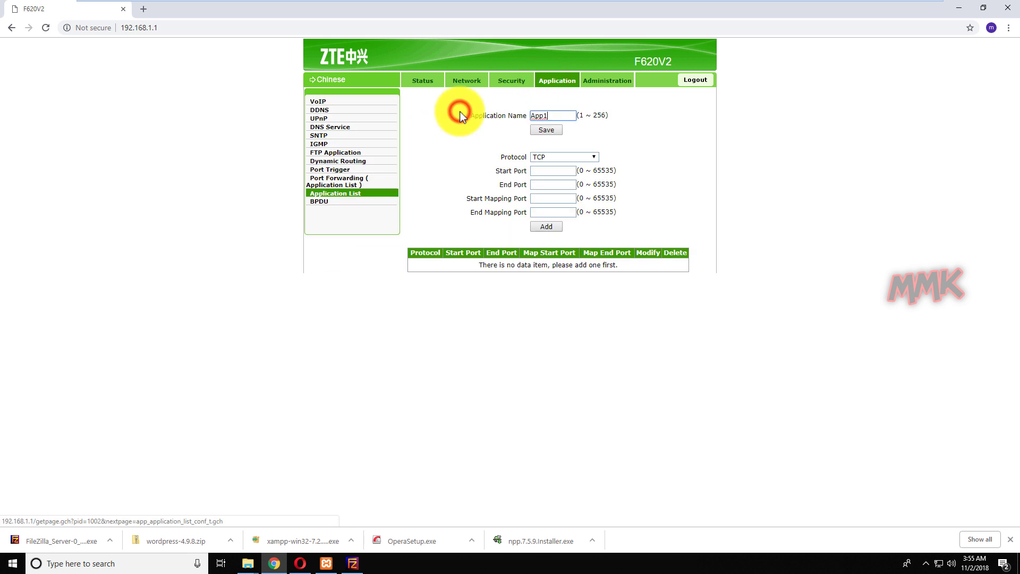
click(550, 115)
text(21)
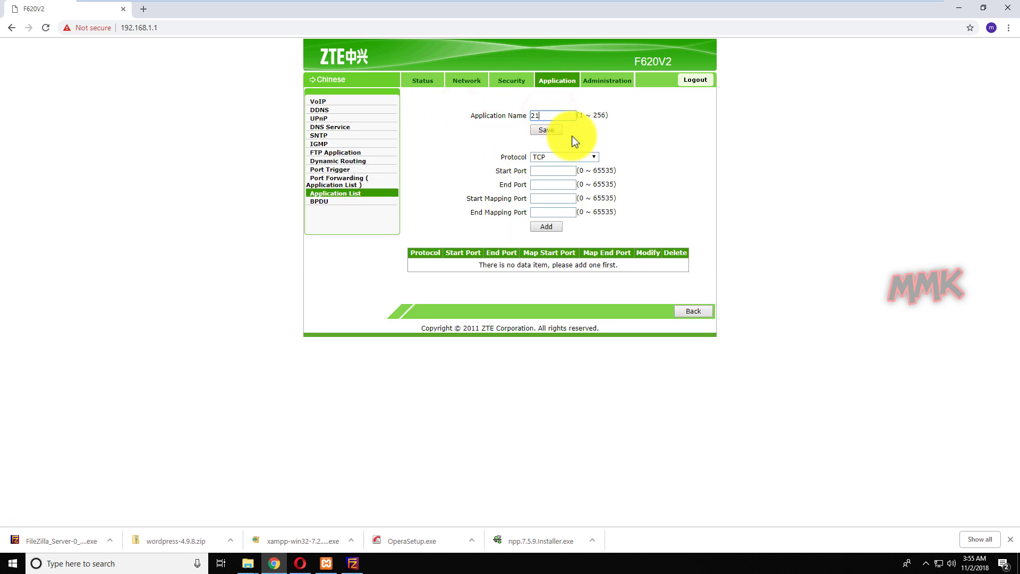
click(564, 157)
click(563, 173)
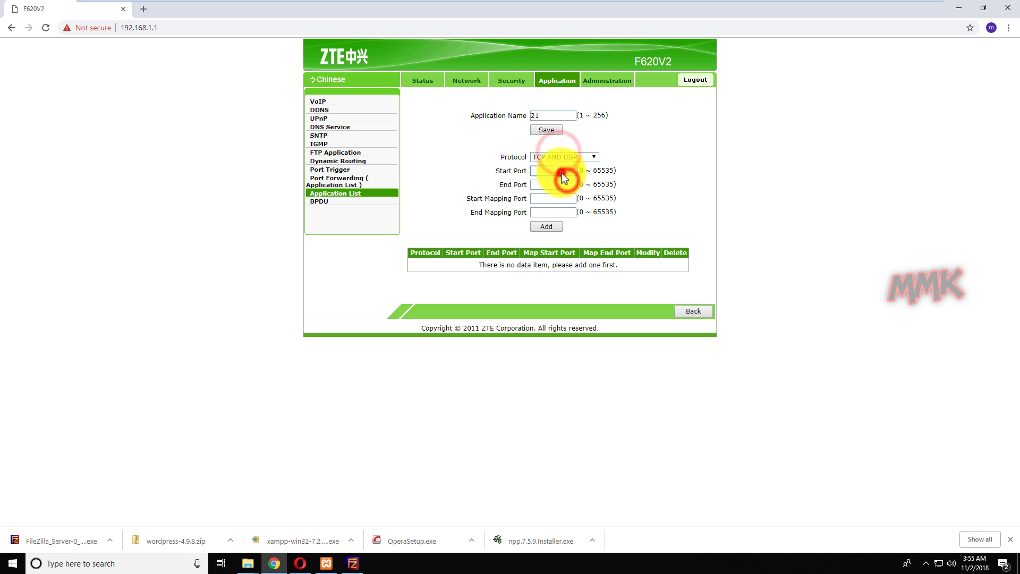
text(21)
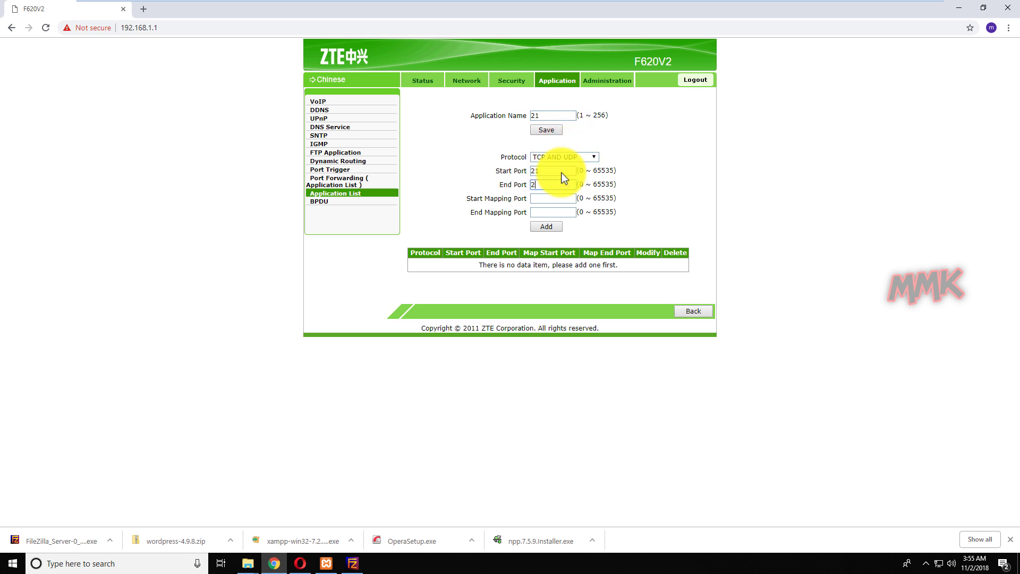
key(Tab)
text(21)
click(554, 227)
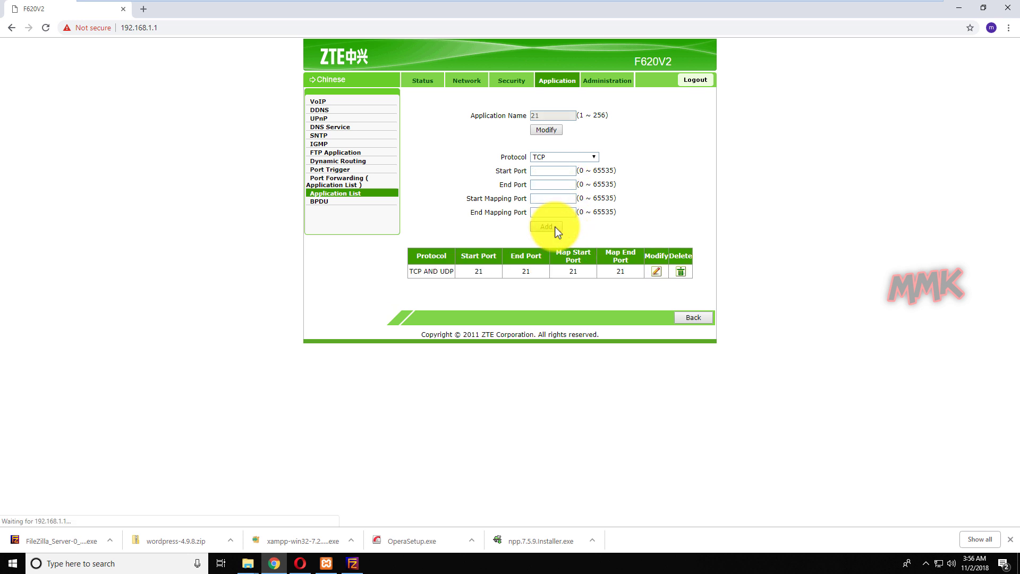
click(327, 183)
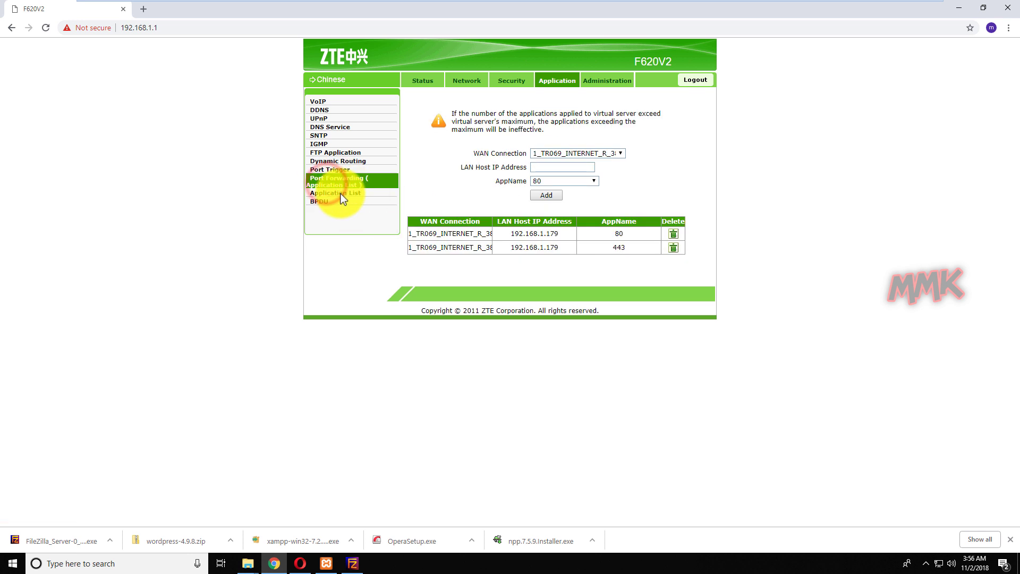
Add application '990' with TCP AND UDP, ports and mapping 990–990
click(340, 194)
click(480, 113)
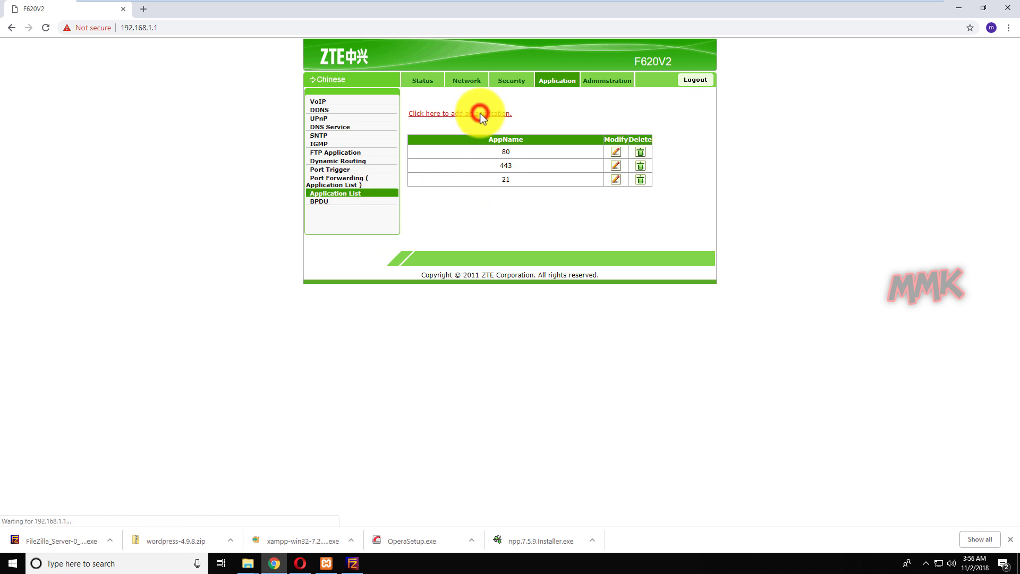
double_click(555, 114)
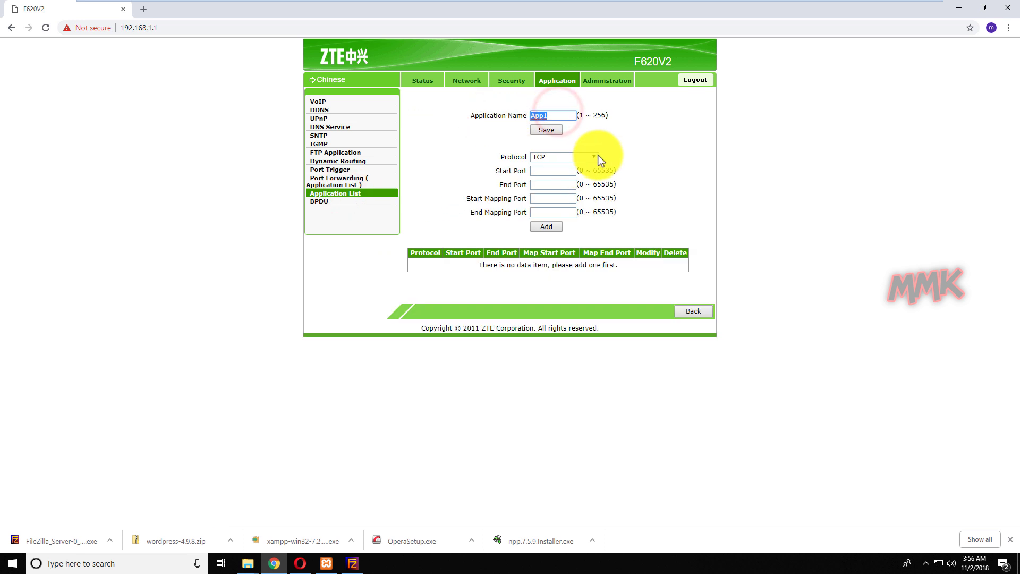
text(99)
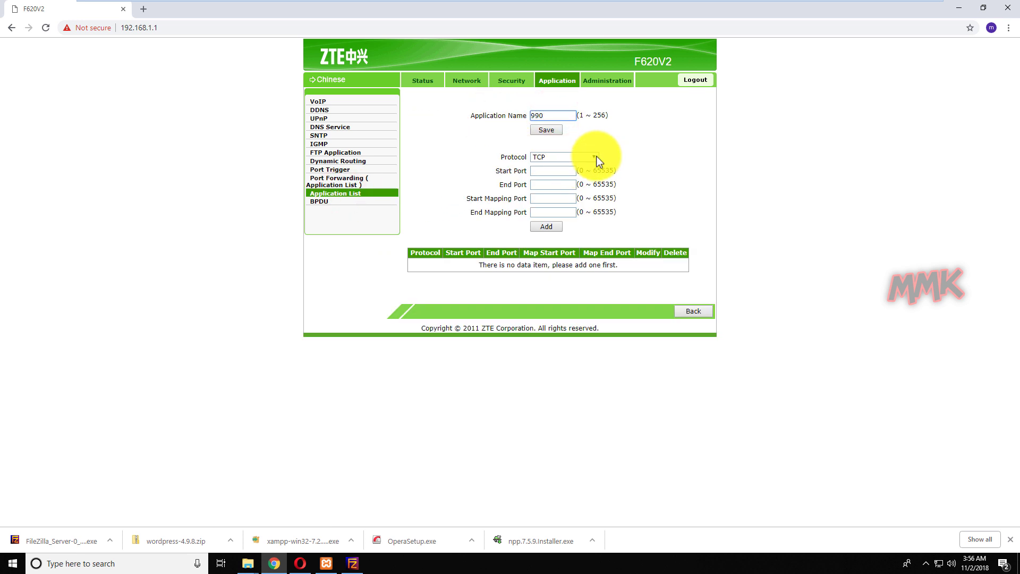
text(0)
click(594, 158)
click(572, 183)
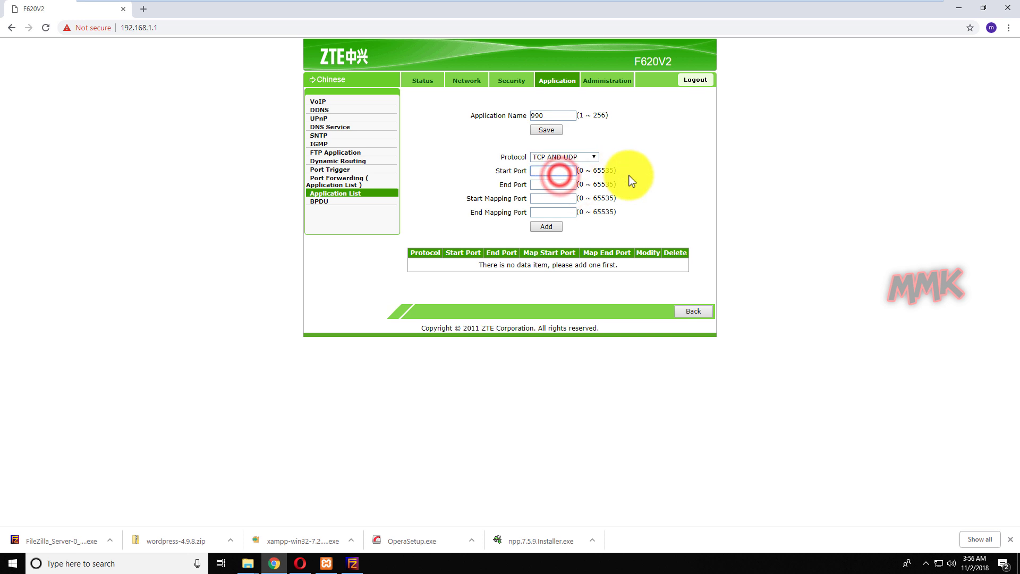
text(990)
key(Tab)
text(990)
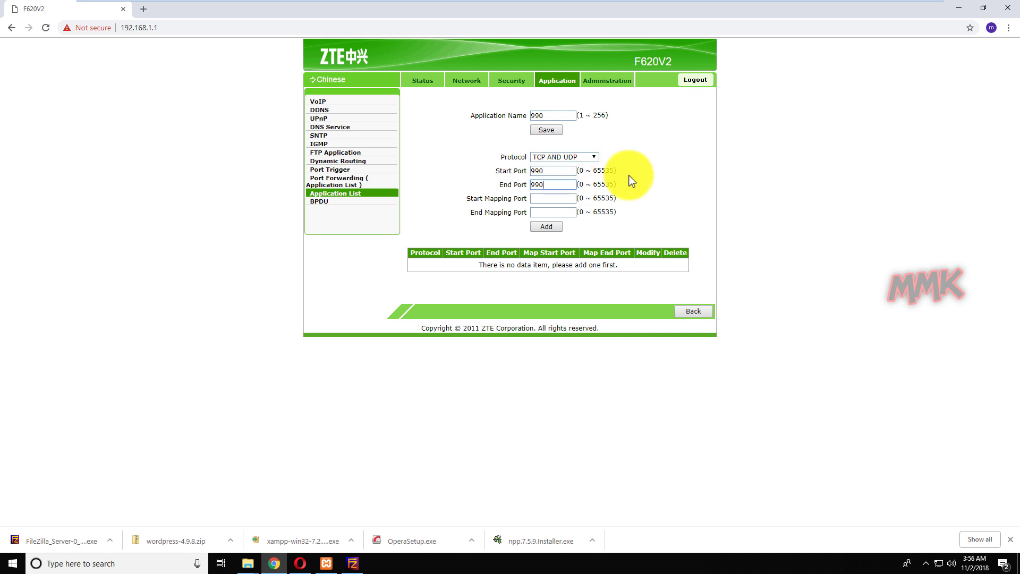
key(Tab)
text(990)
key(Tab)
text(990)
click(555, 228)
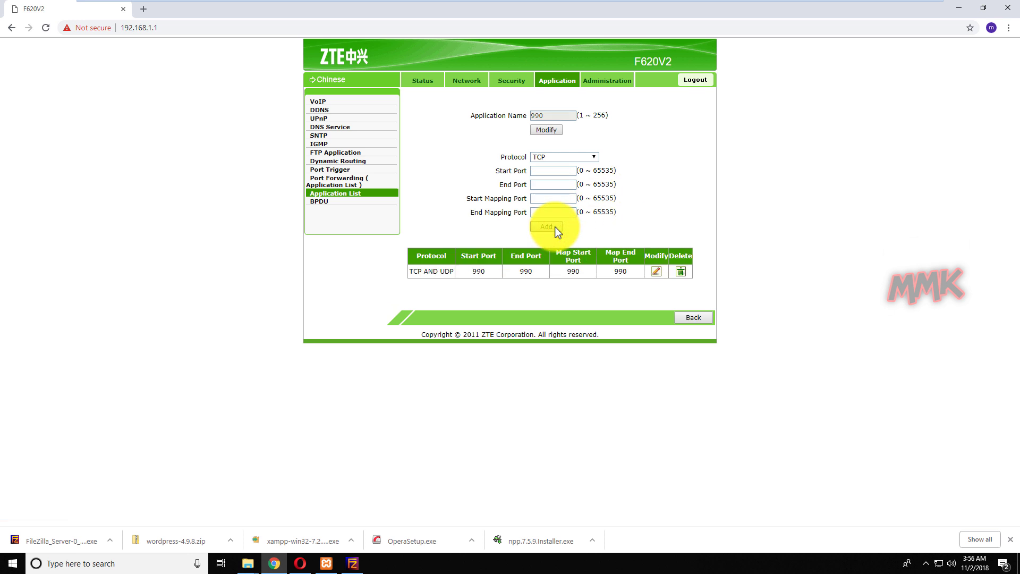
Add application '45to46' with TCP AND UDP, ports 45000–46000 mapped to 45000–46000
click(547, 80)
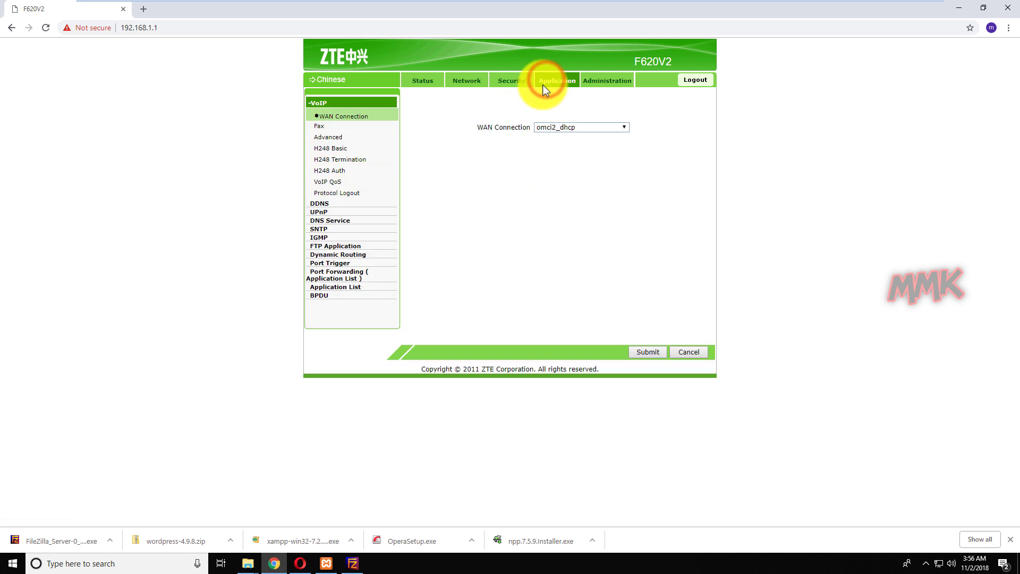
click(346, 287)
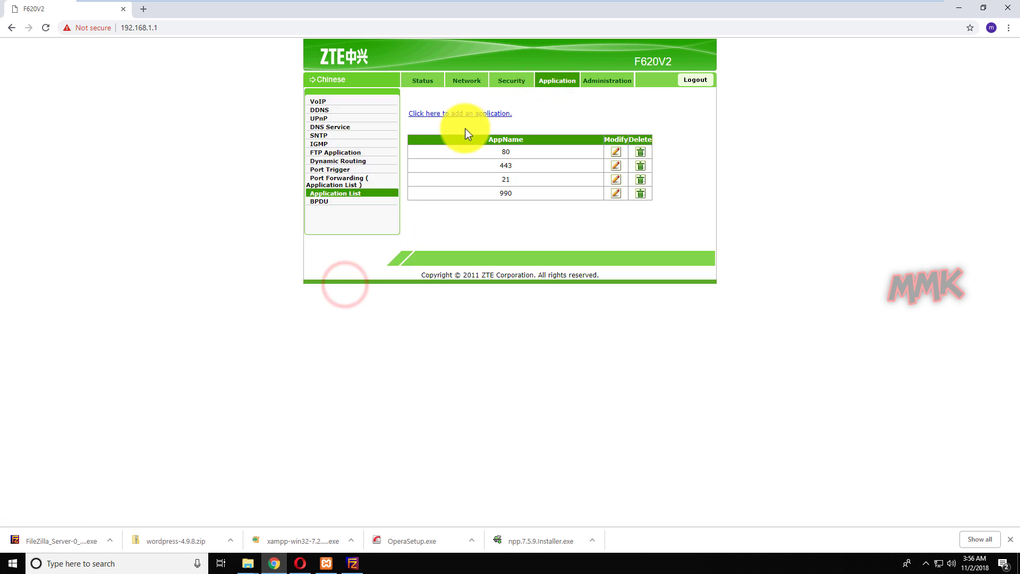
click(471, 111)
double_click(553, 115)
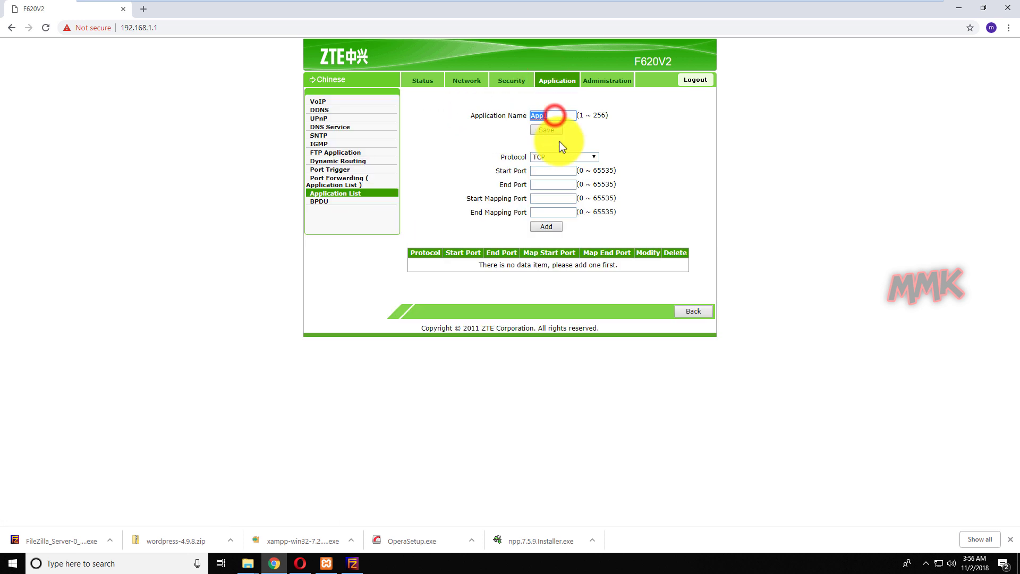
text(45)
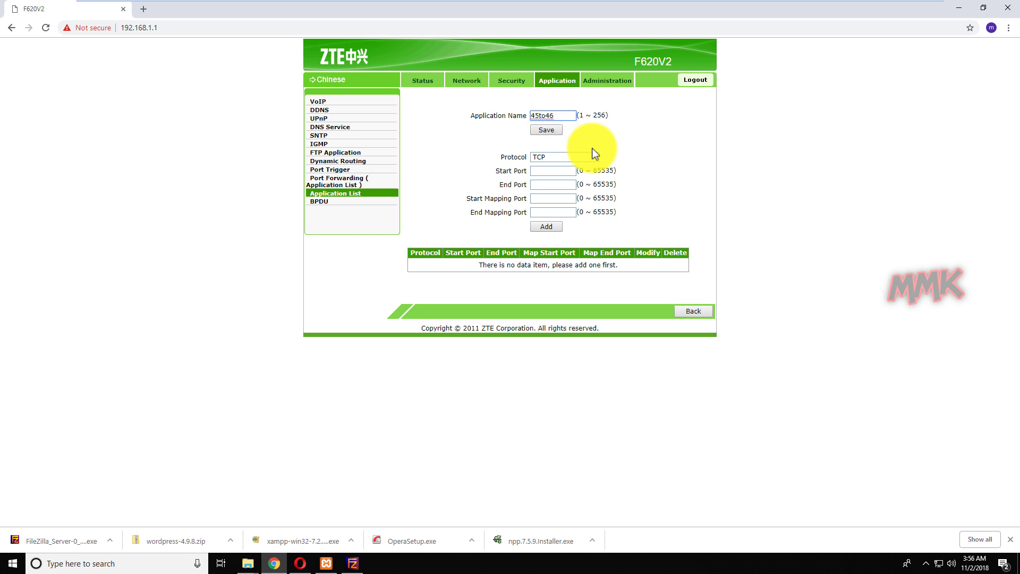
text(to46)
click(585, 155)
click(569, 183)
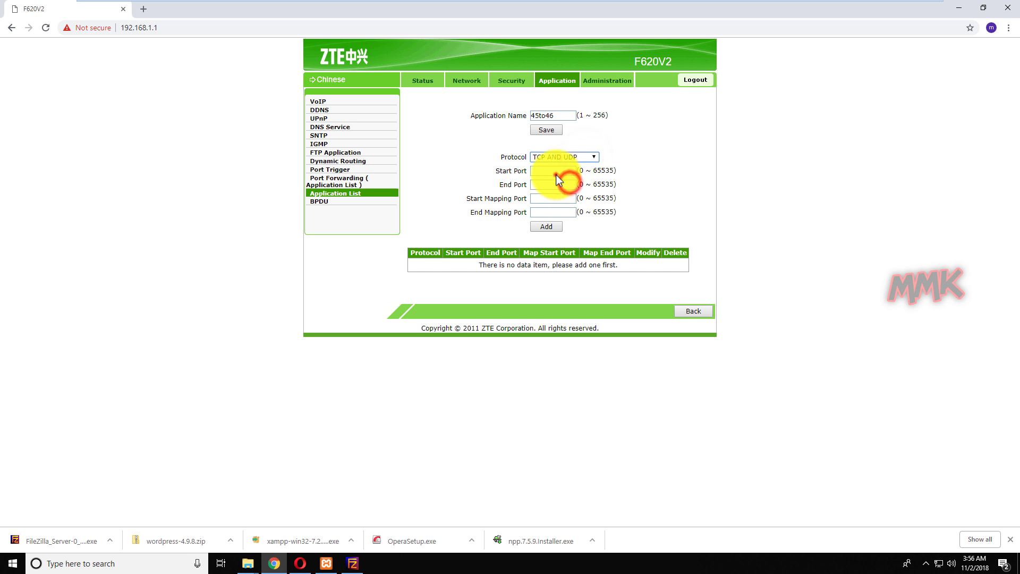
click(559, 174)
text(45000)
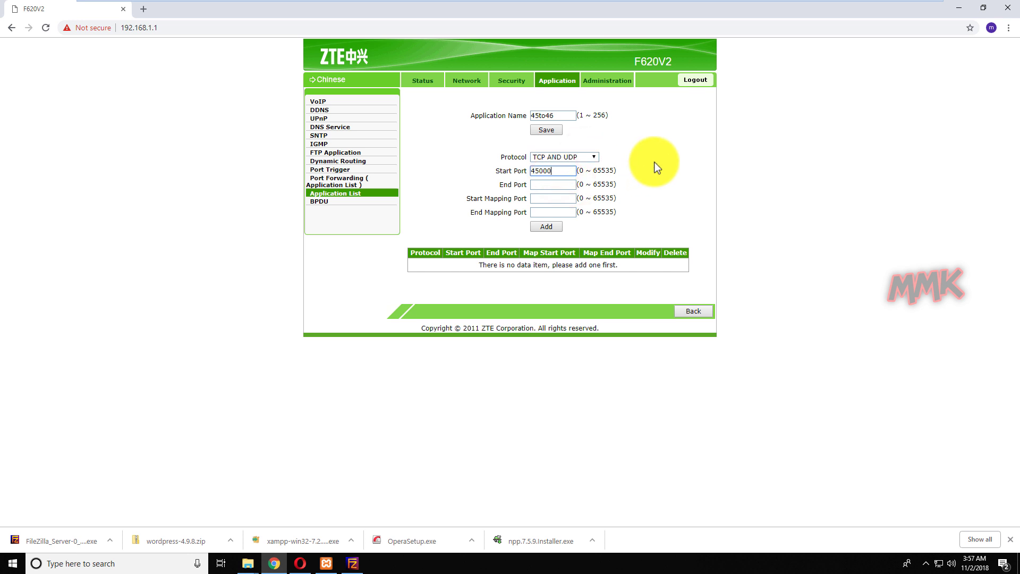
key(Tab)
key(Tab)
key(Tab)
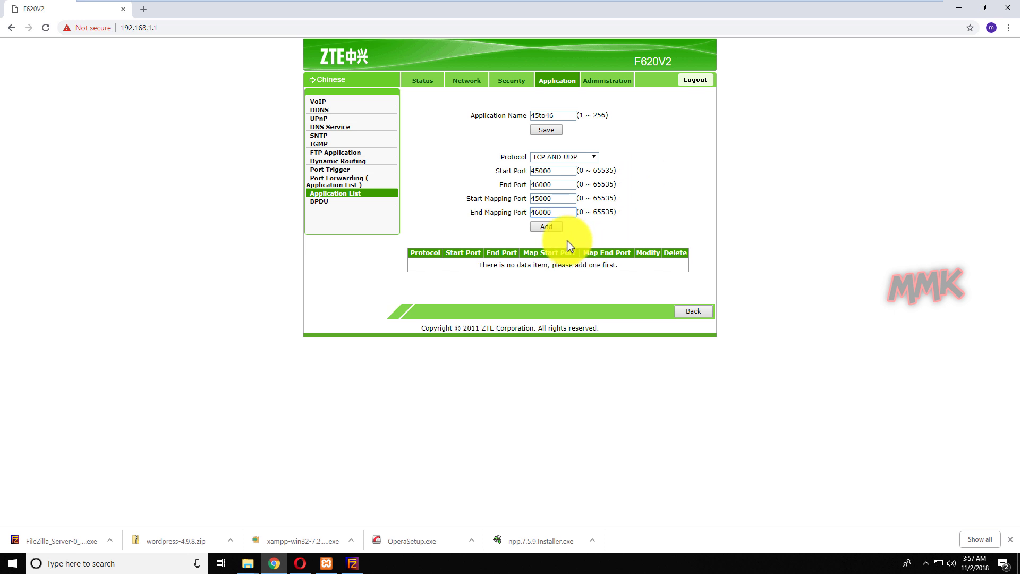
click(546, 227)
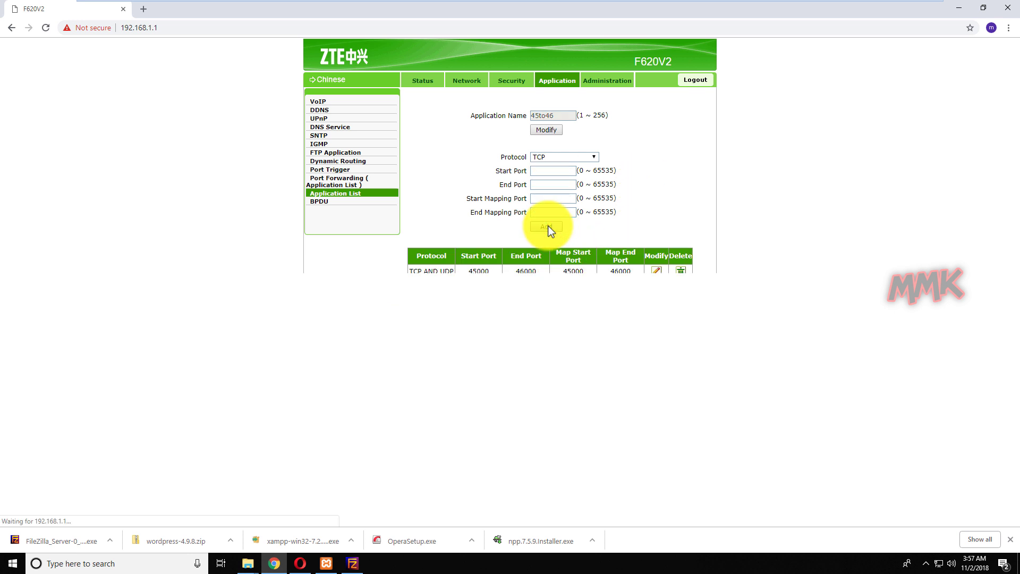
Open the Application section's Port Forwarding (Application List) page, after a brief detour through Security
click(512, 80)
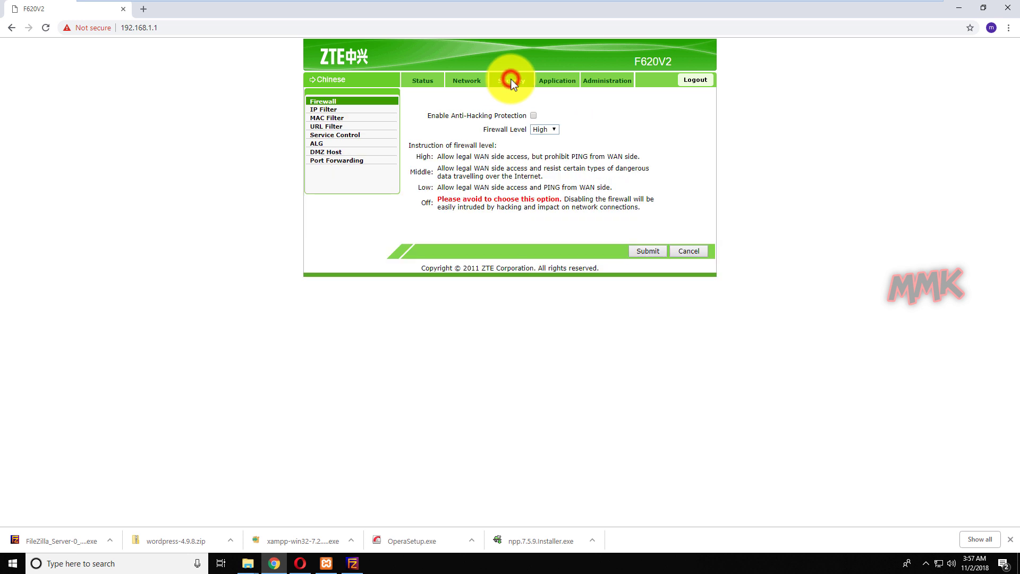
click(325, 161)
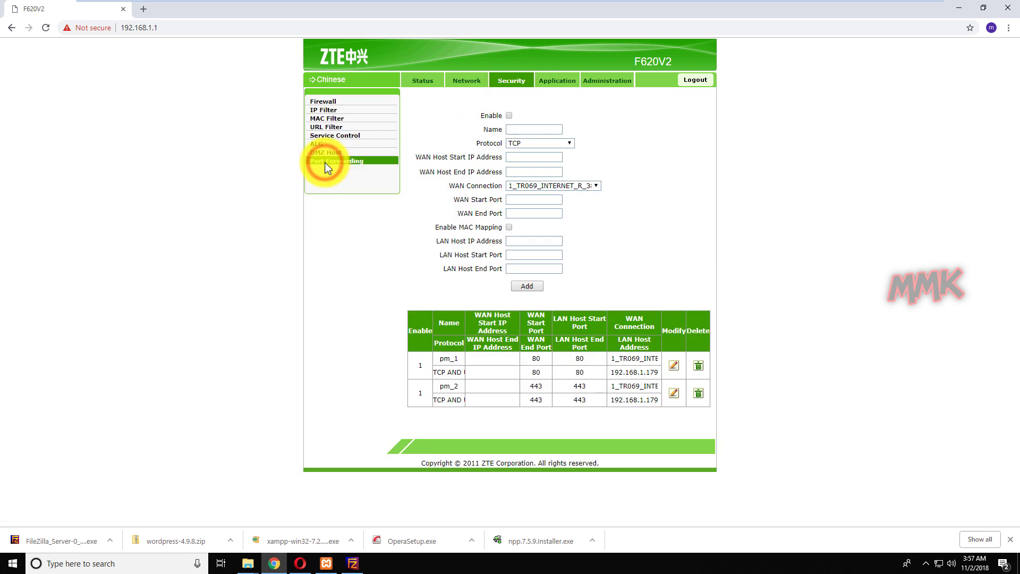
click(550, 81)
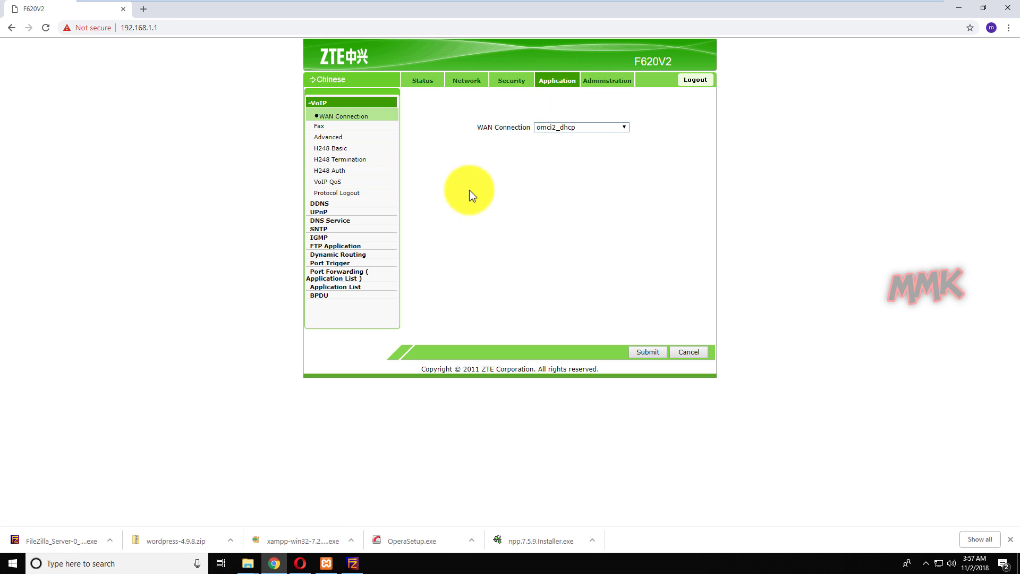
click(350, 275)
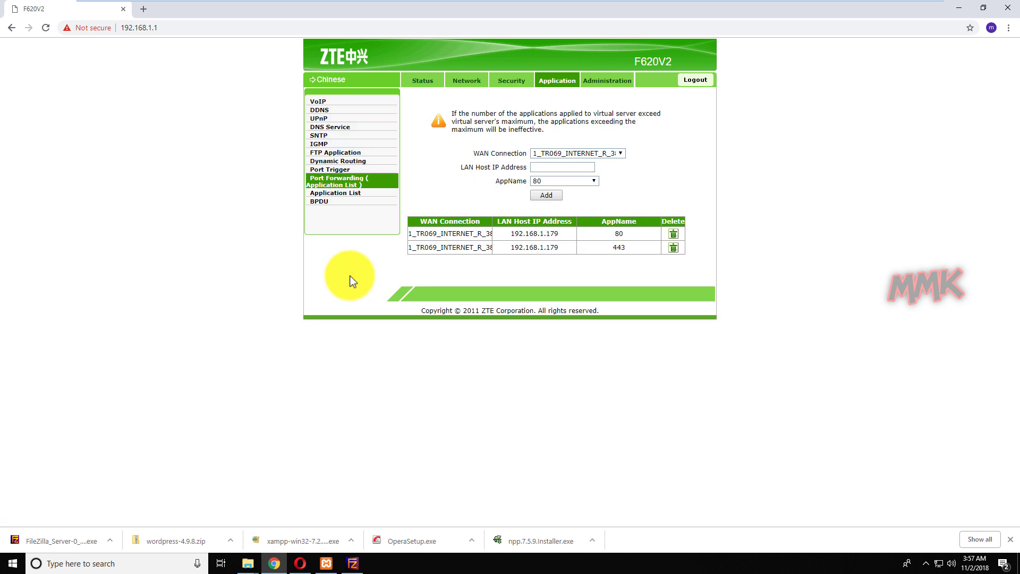
Copy LAN host IP 192.168.1.179 into the form and forward application 21 to it
click(510, 234)
drag(511, 235, 558, 234)
right_click(558, 236)
click(563, 246)
right_click(549, 171)
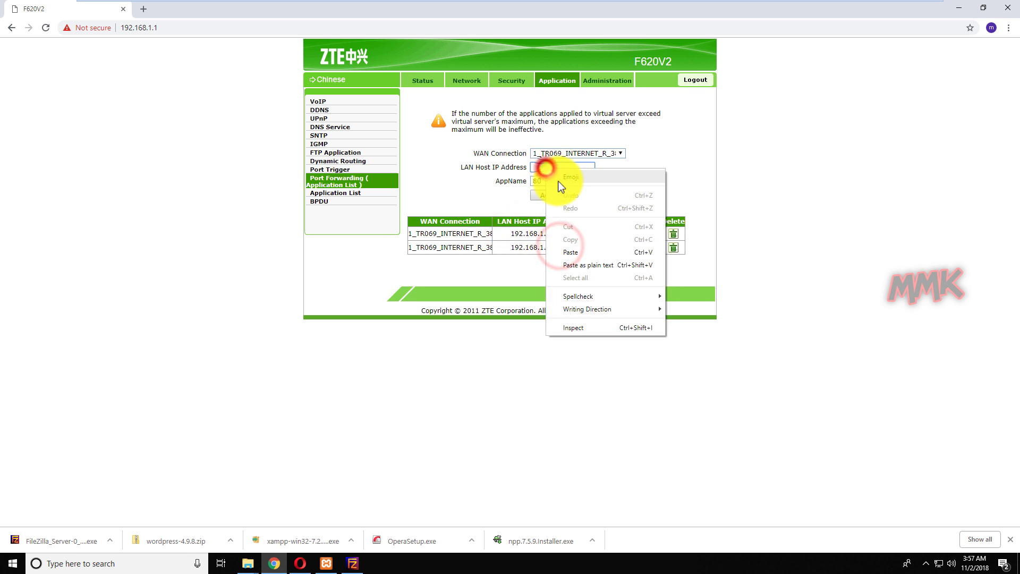
click(577, 246)
click(589, 182)
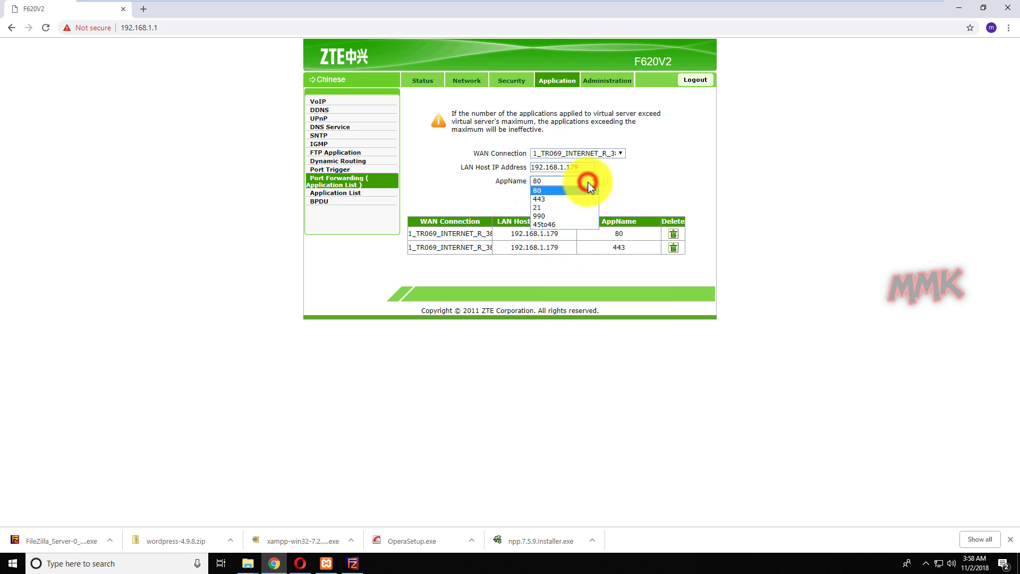
click(576, 206)
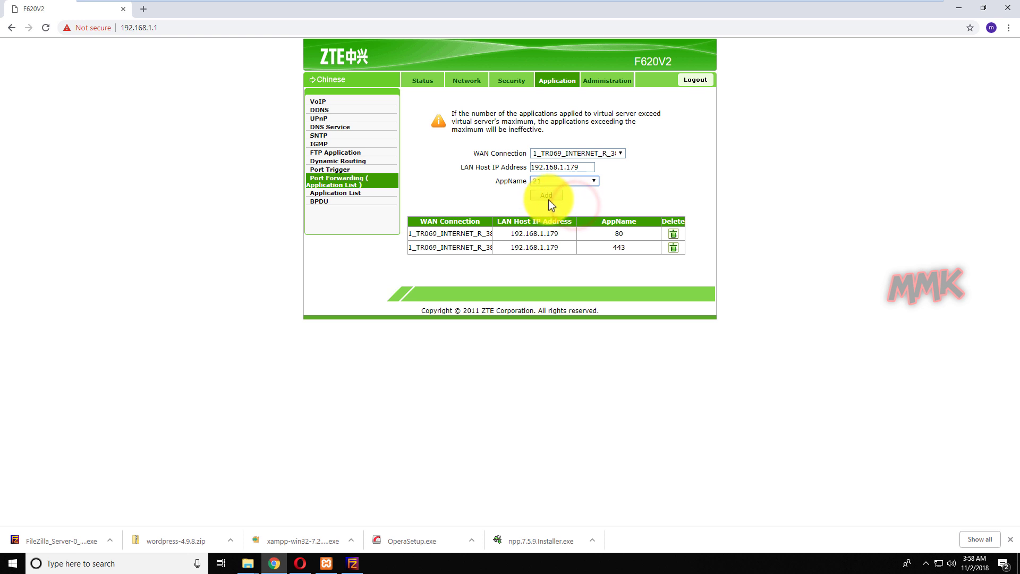
Forward applications 990 and 45to46 to LAN host 192.168.1.179
click(548, 166)
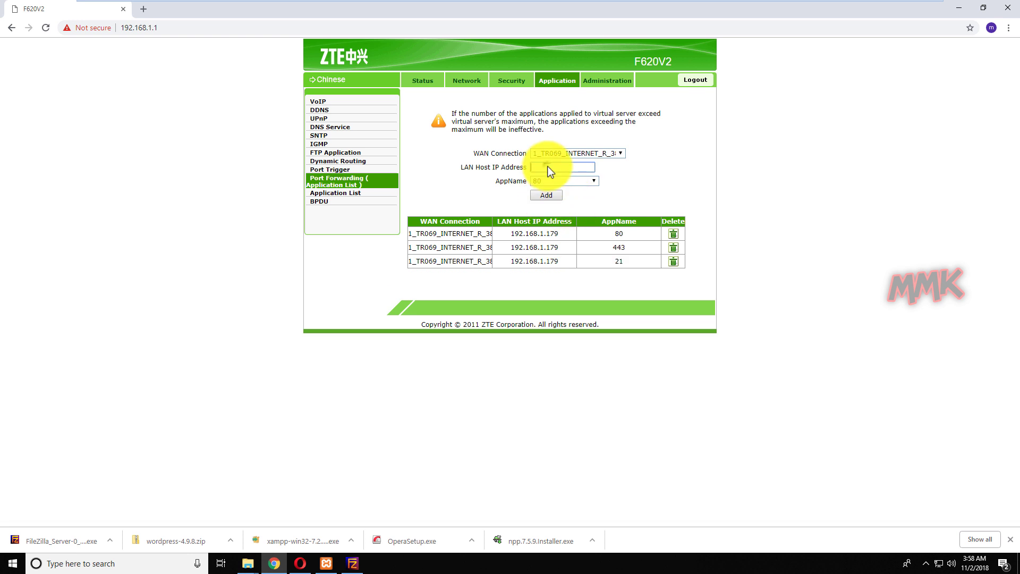
right_click(553, 166)
click(581, 247)
click(588, 180)
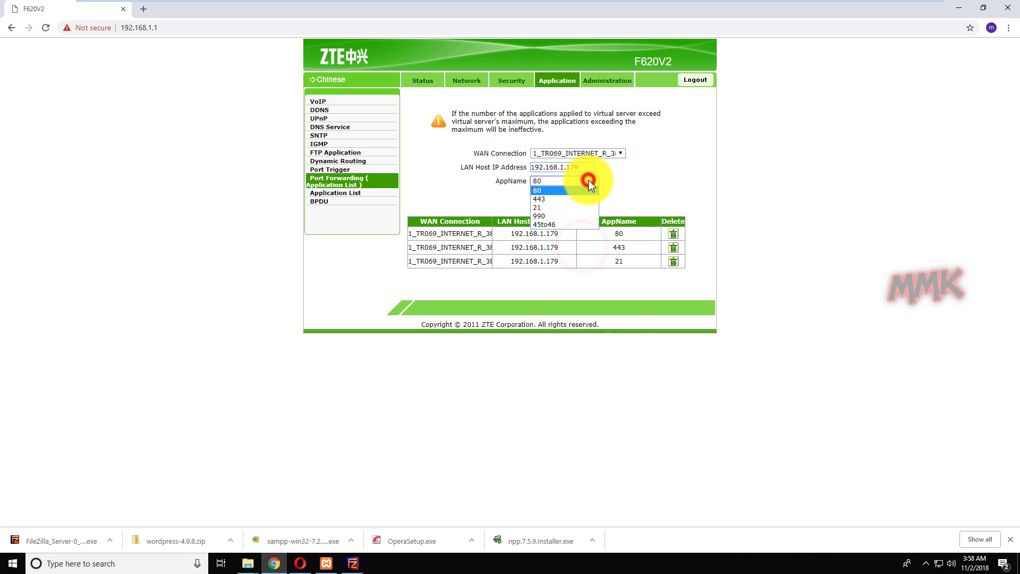
click(566, 217)
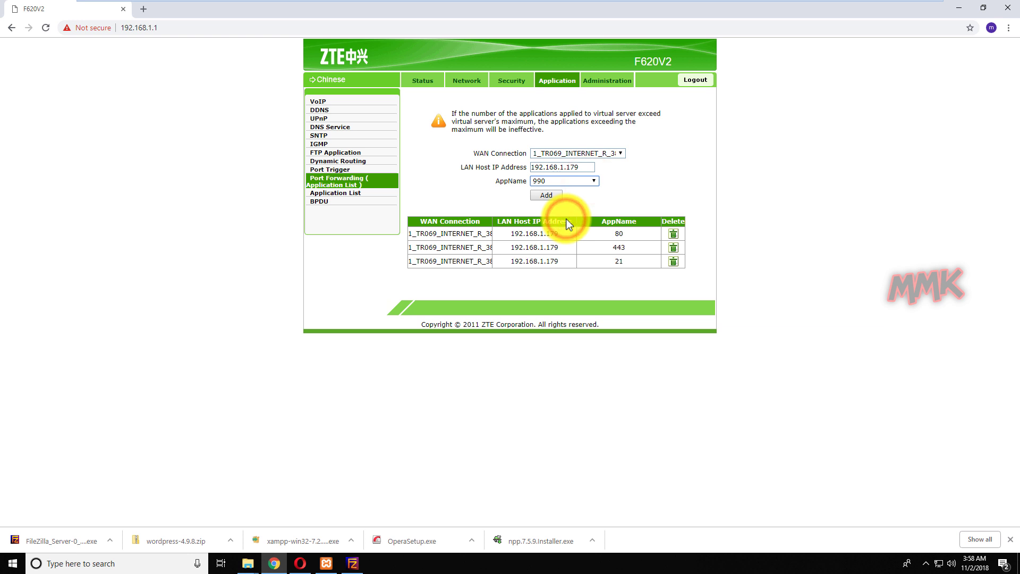
click(551, 196)
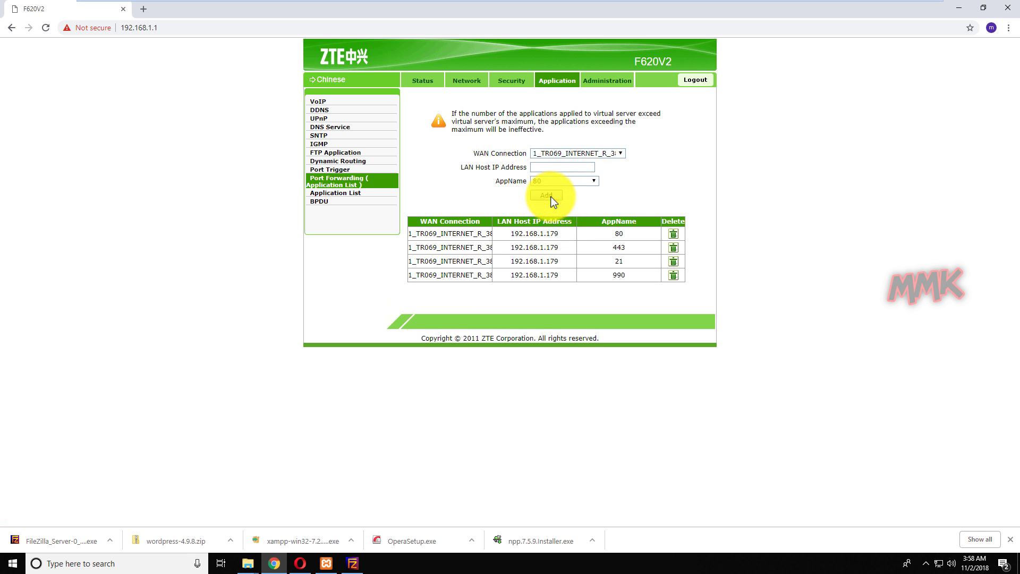
right_click(556, 168)
click(584, 250)
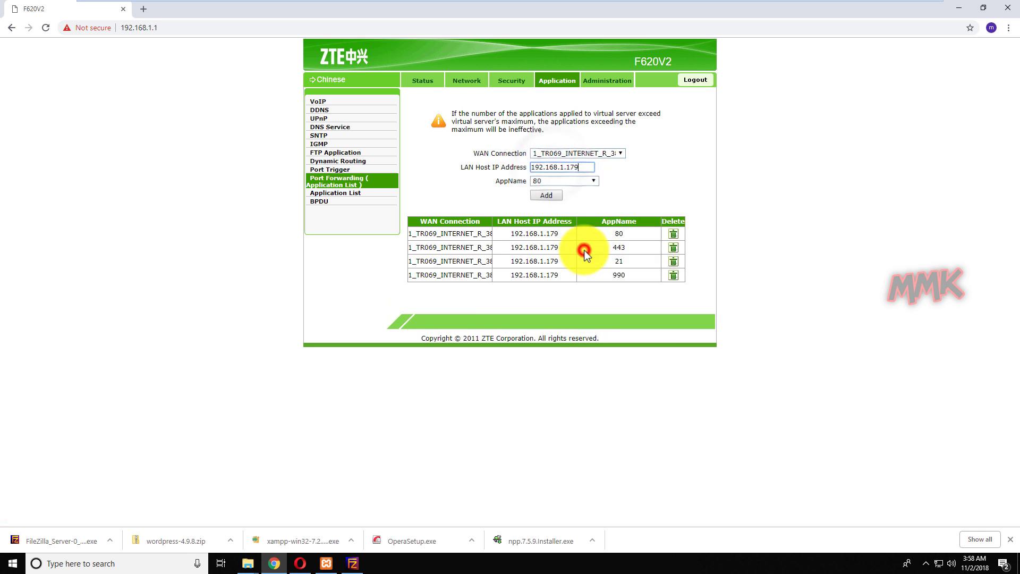
click(586, 180)
click(564, 224)
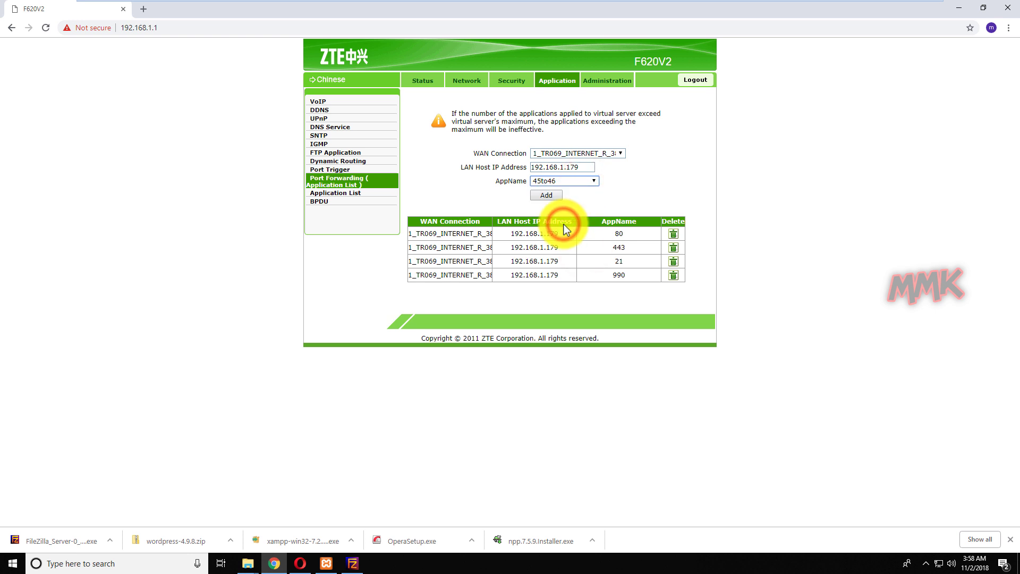
click(547, 194)
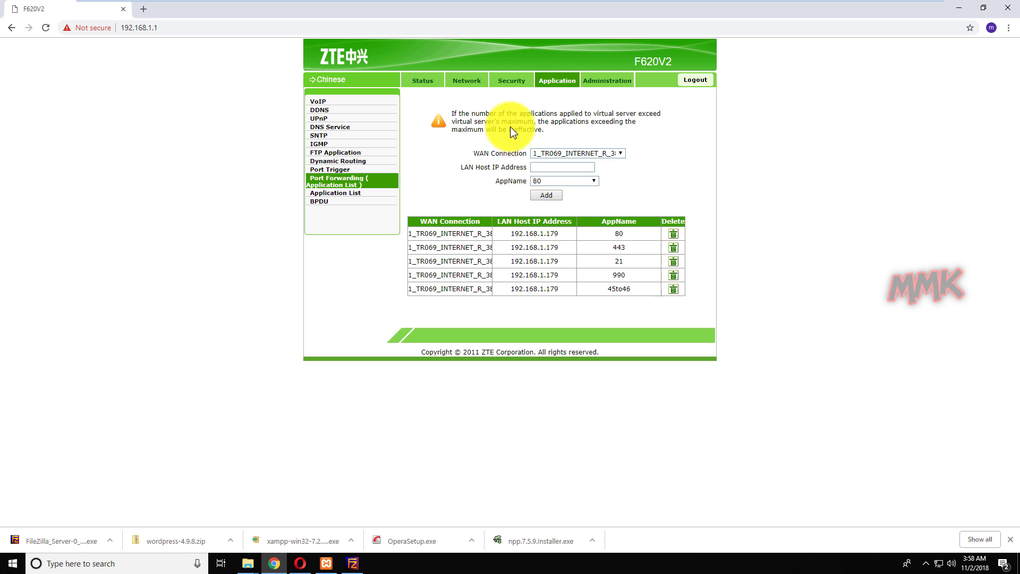
Review the resulting rules on the Security > Port Forwarding page
click(510, 81)
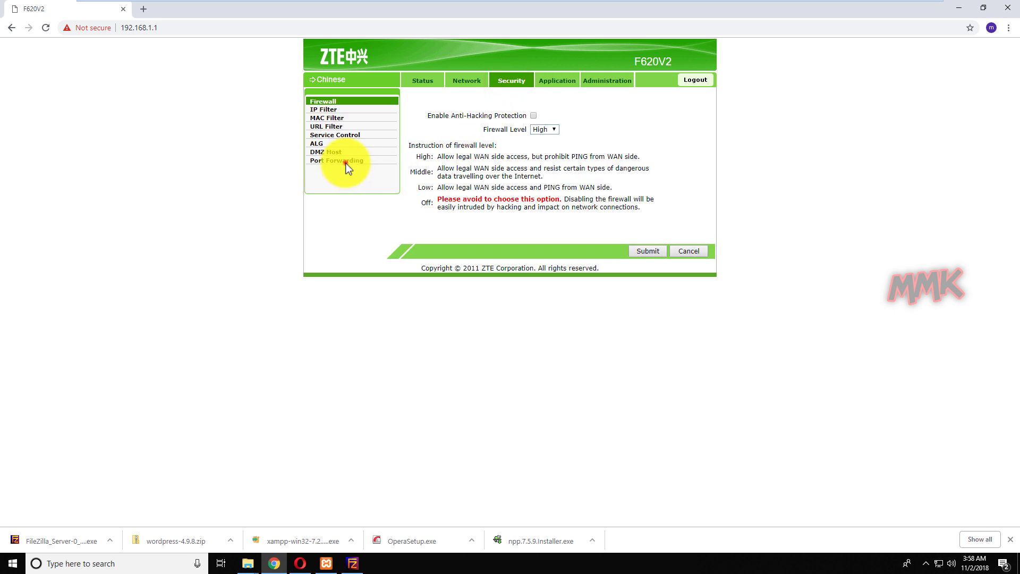
click(346, 163)
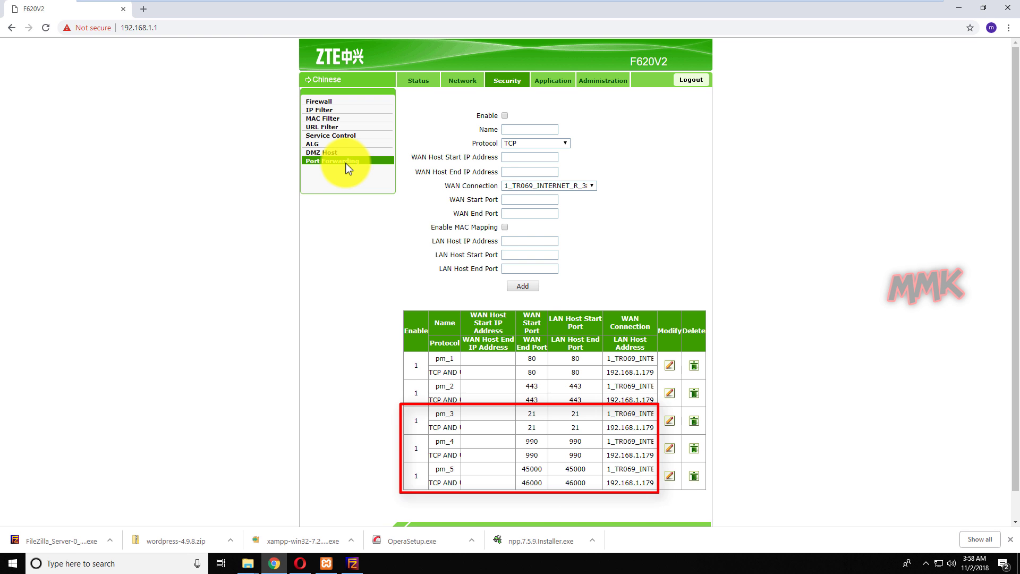
click(143, 9)
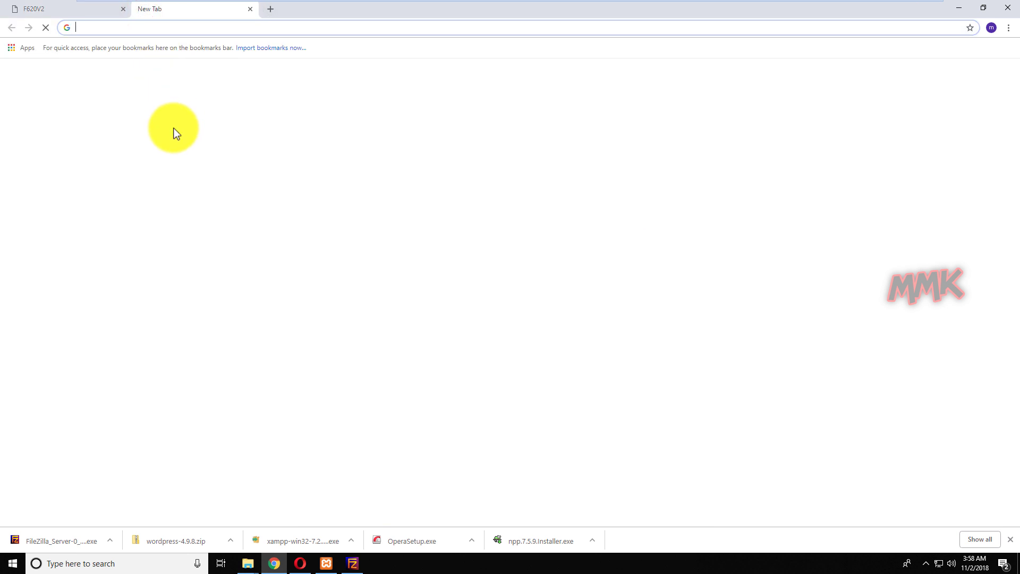
Search Google for portchecker and open yougetsignal's Open Port Check Tool
text(portche)
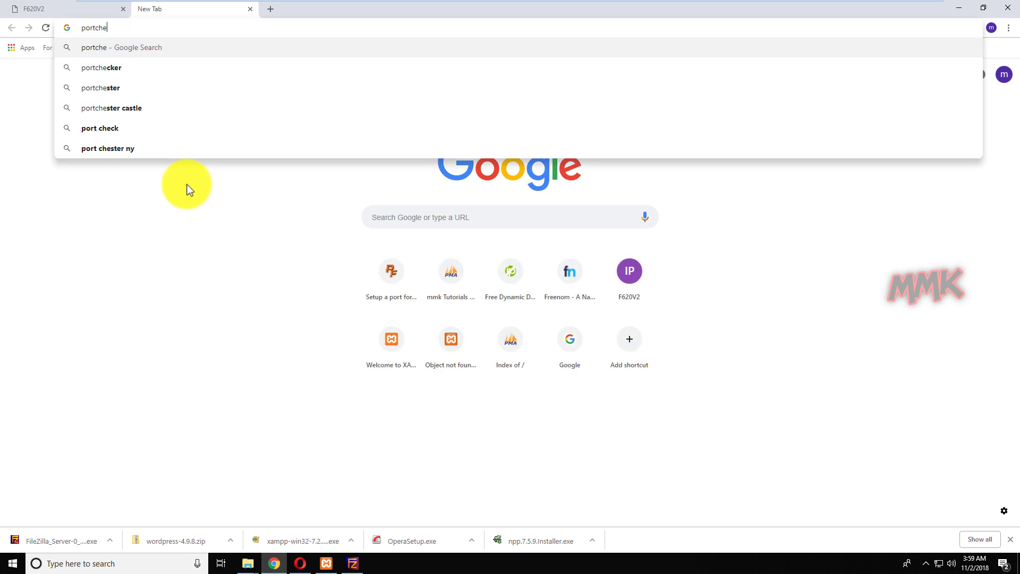
key(Down)
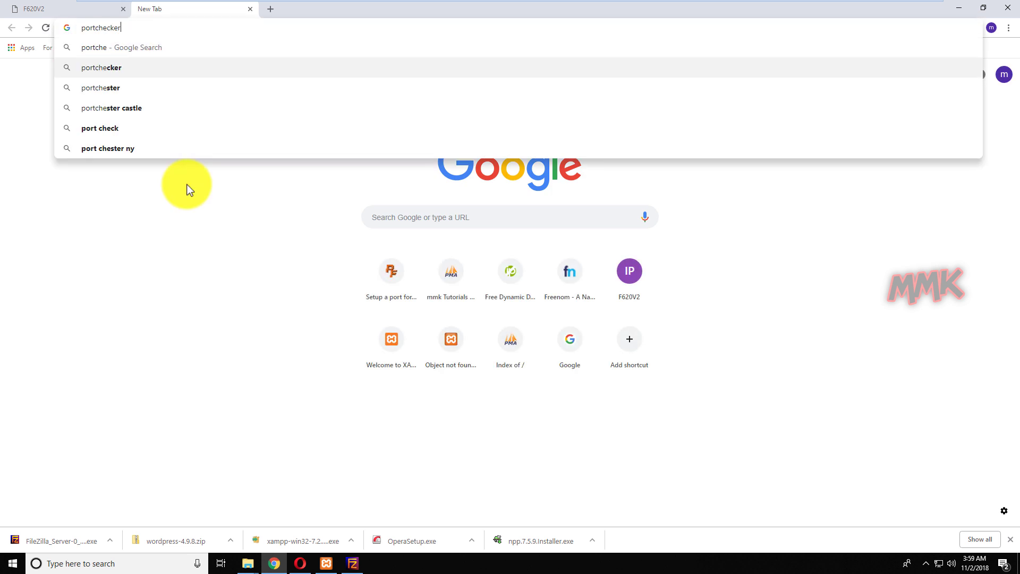
key(Return)
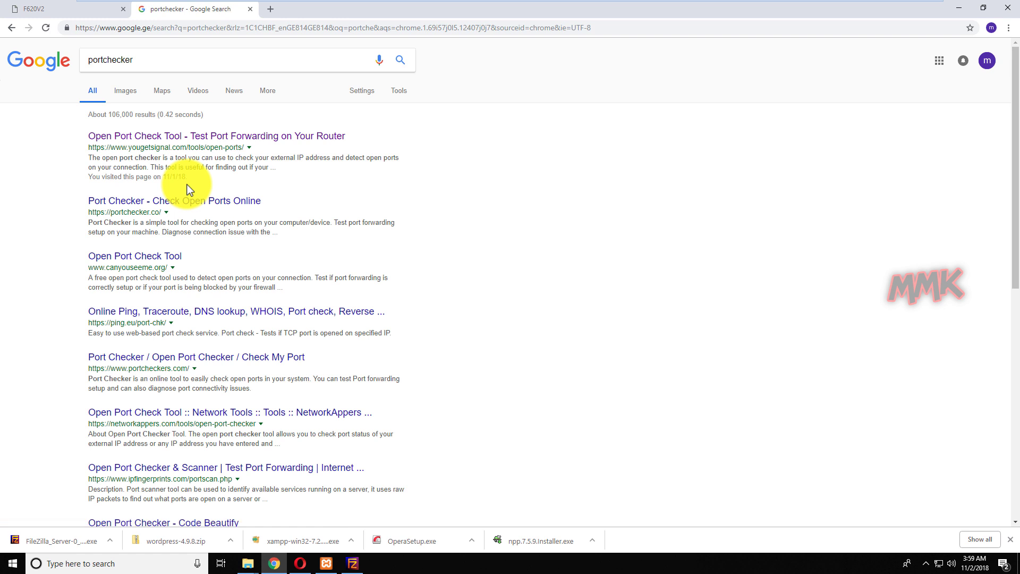
click(196, 135)
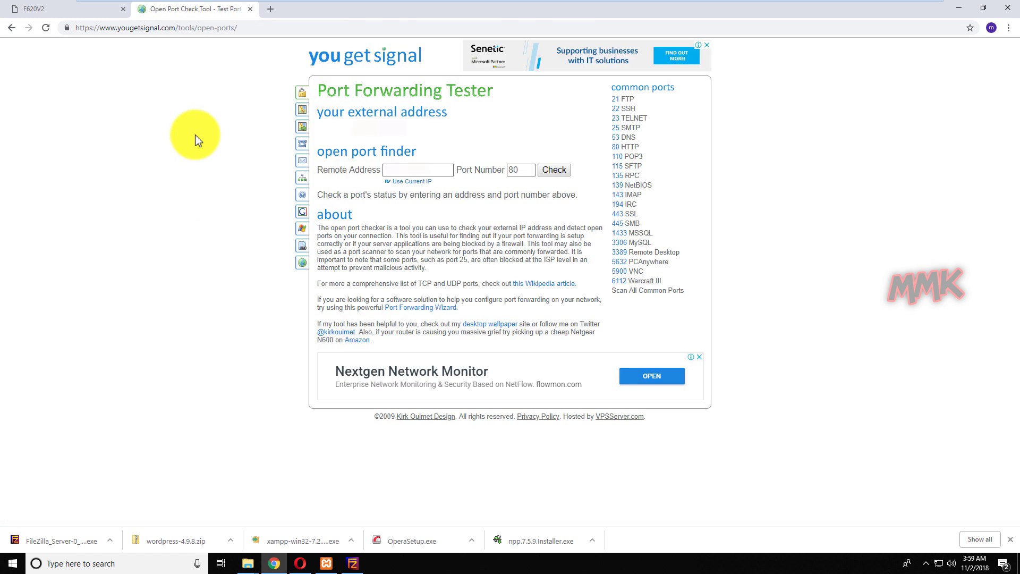
Check that port 21 is open in the tester, then close the tab and minimize Chrome
double_click(523, 170)
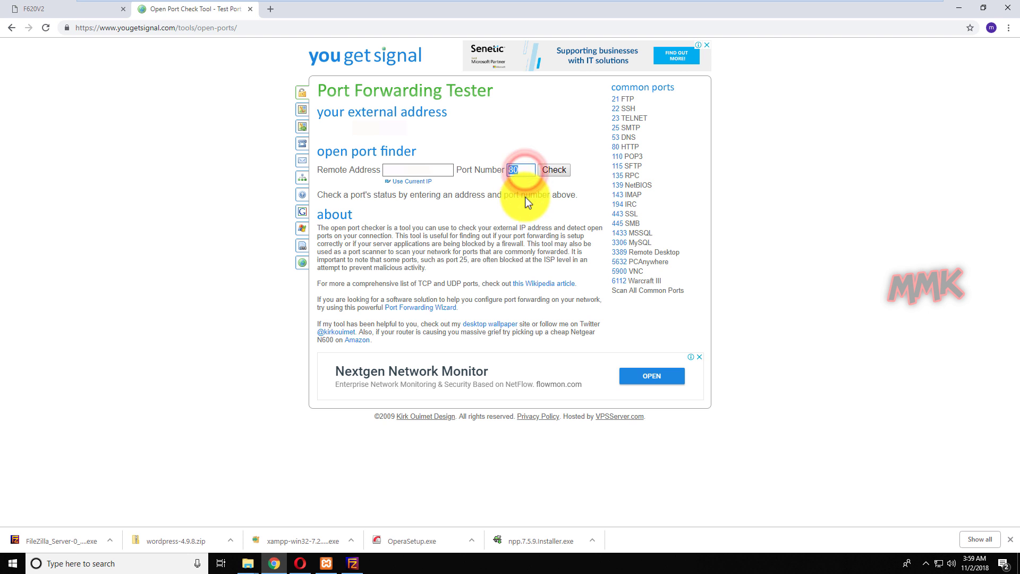
text(21)
click(566, 169)
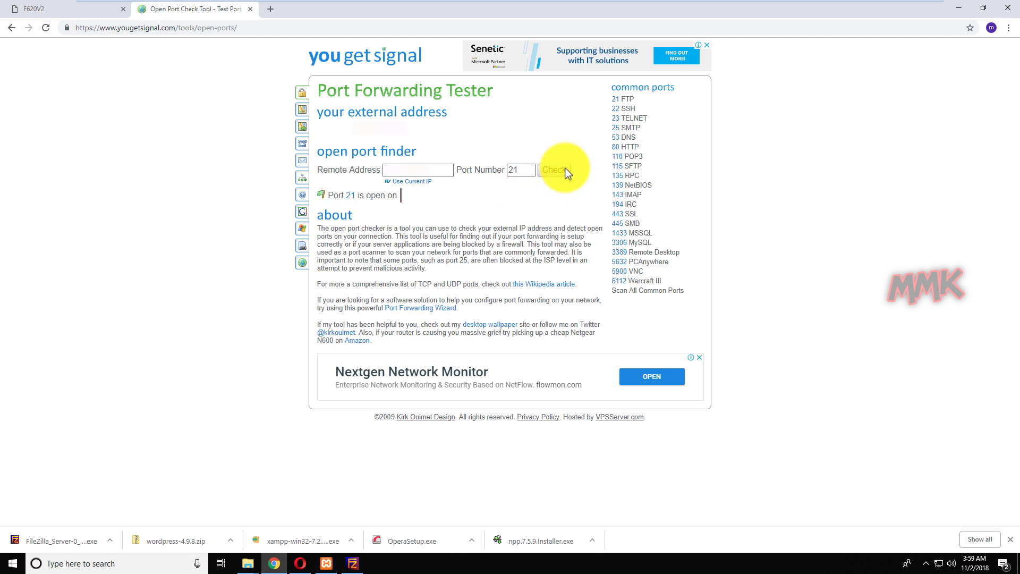
click(250, 9)
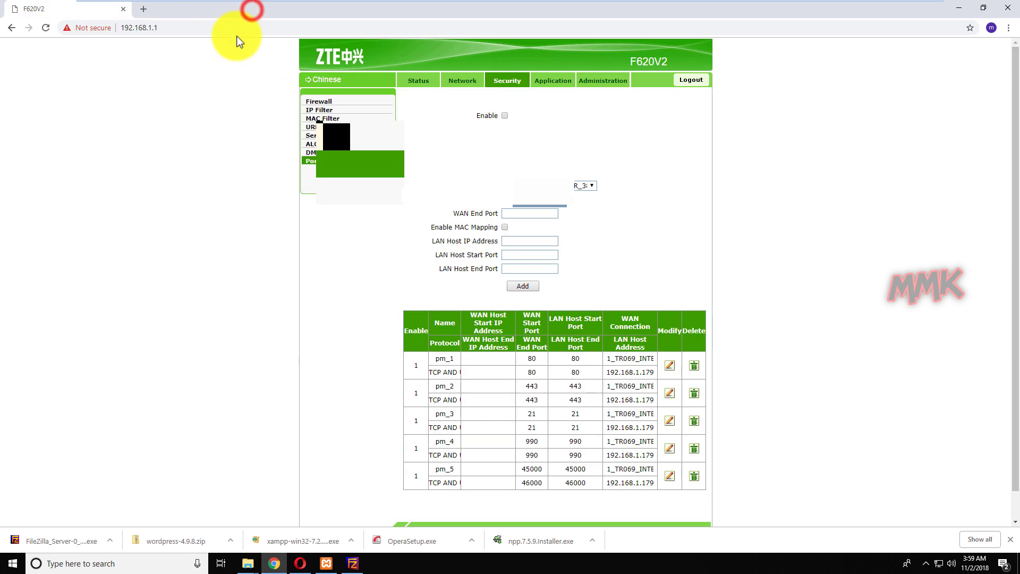
click(958, 11)
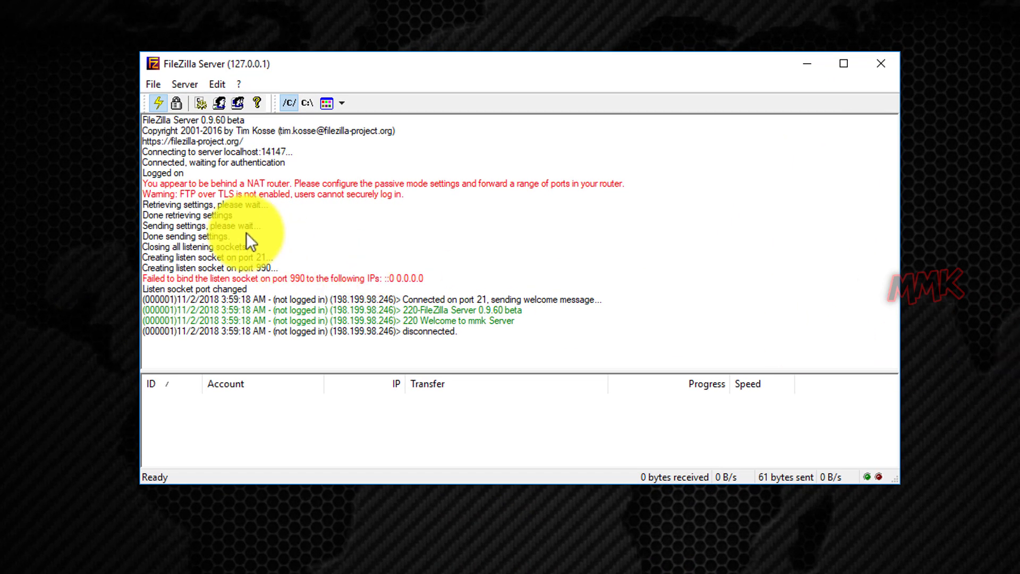
Disconnect the admin interface from the server and clear all log messages
click(154, 85)
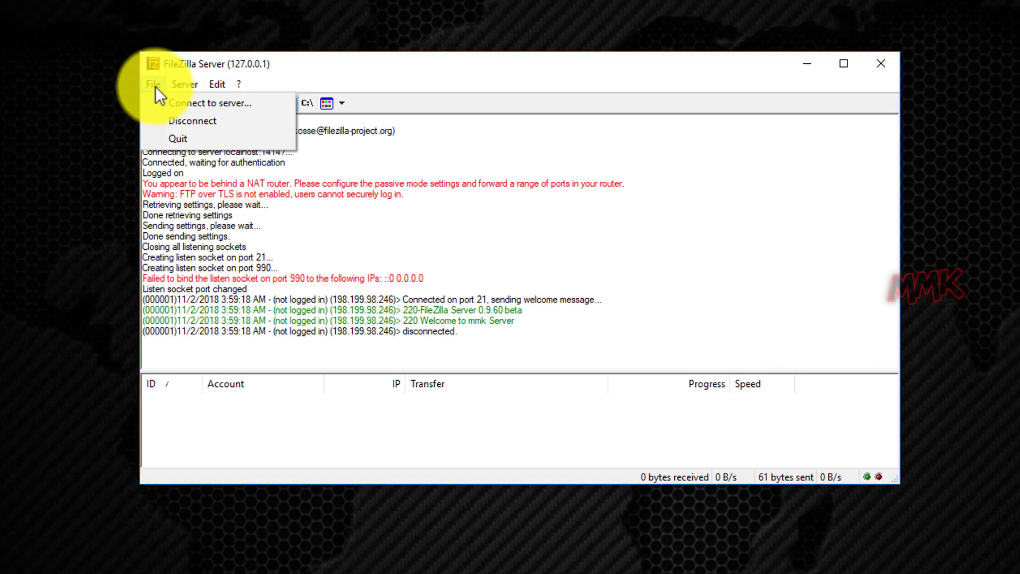
click(178, 121)
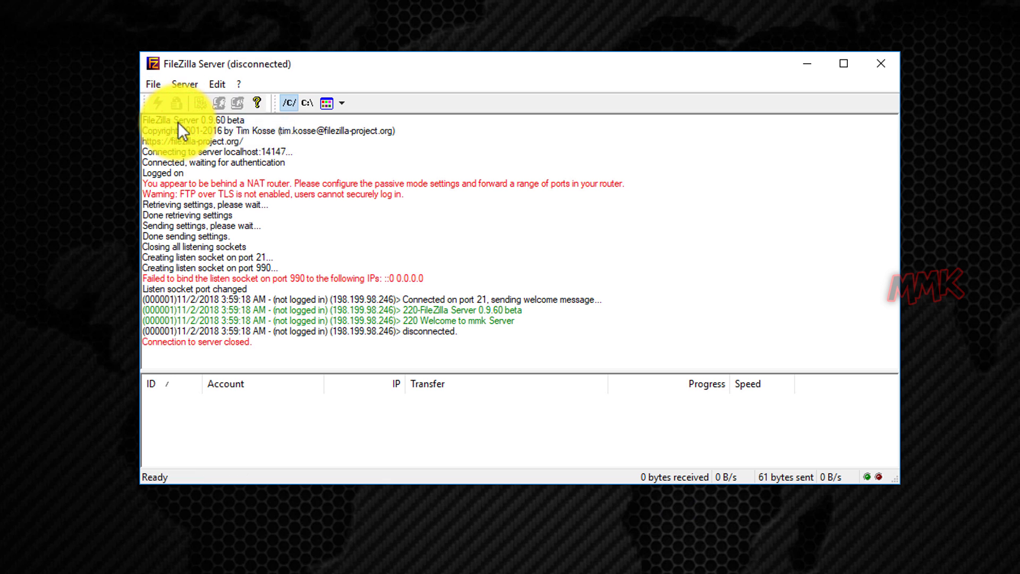
right_click(451, 226)
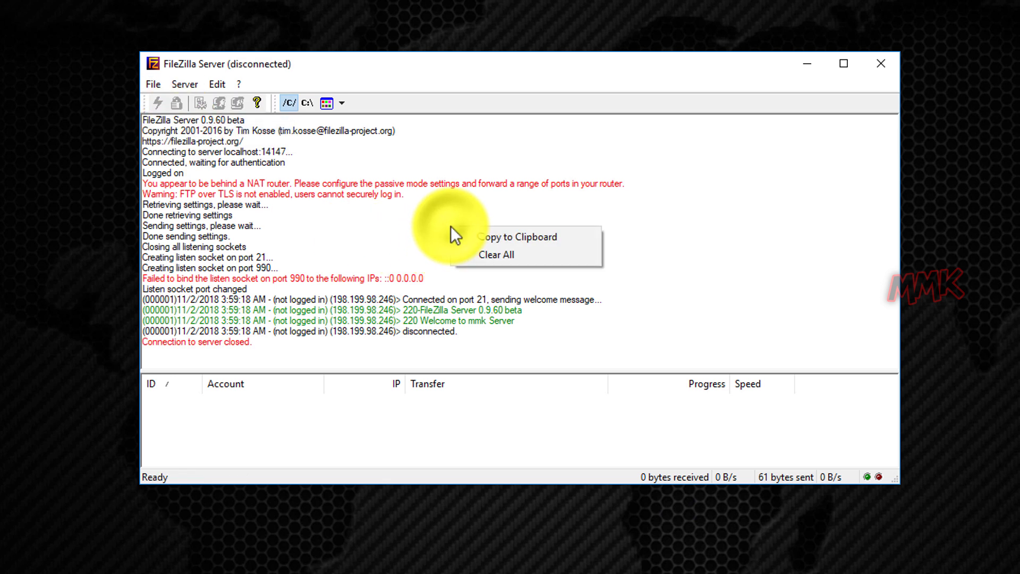
click(488, 255)
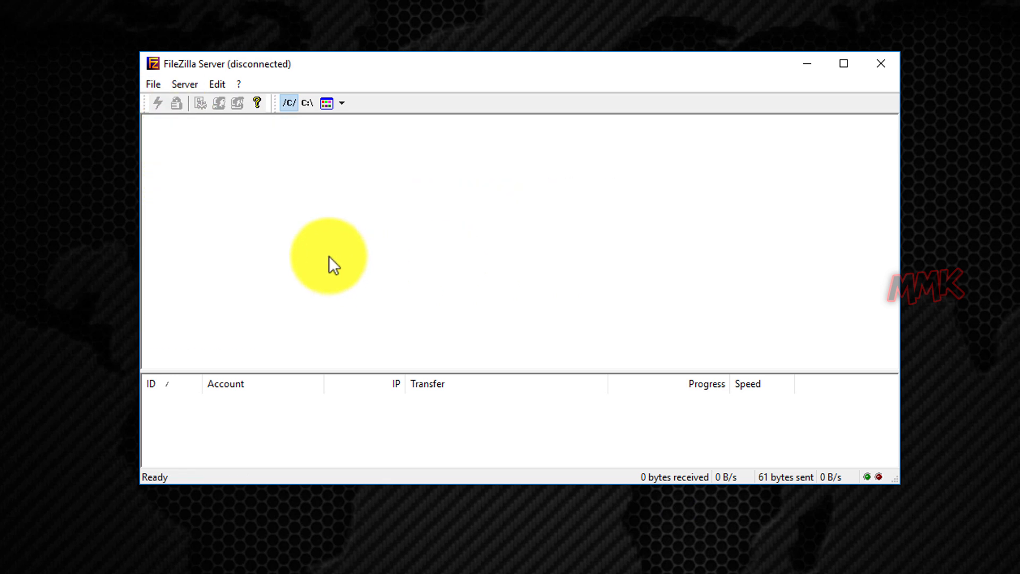
Reconnect to the local server at localhost:14147 so it shows Logged on
click(154, 85)
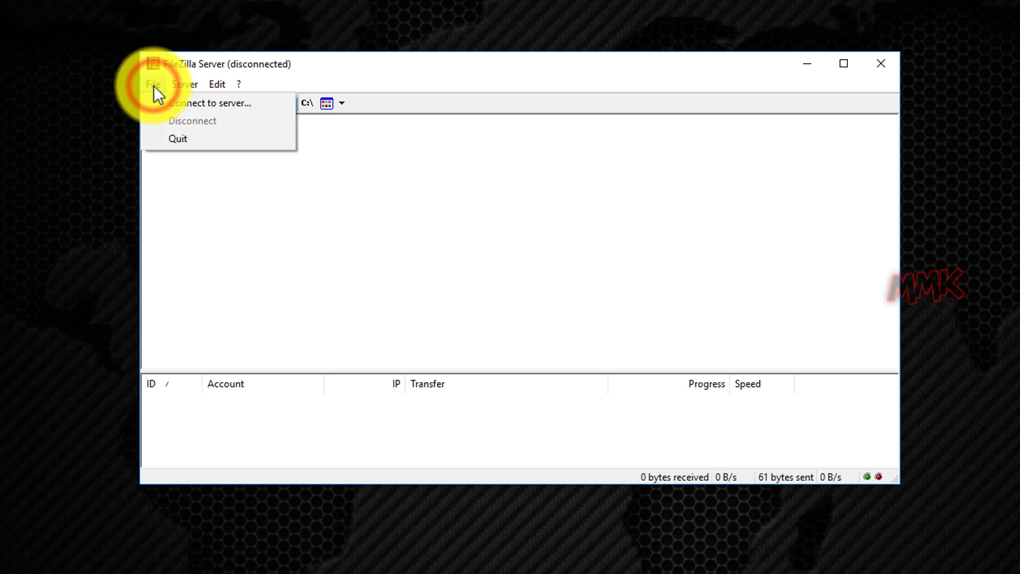
click(182, 101)
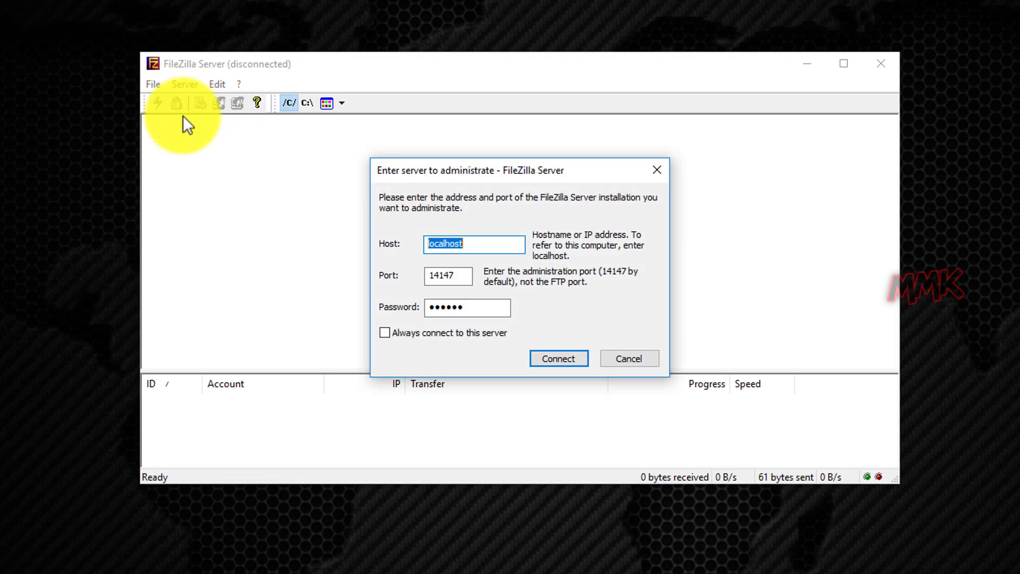
click(570, 364)
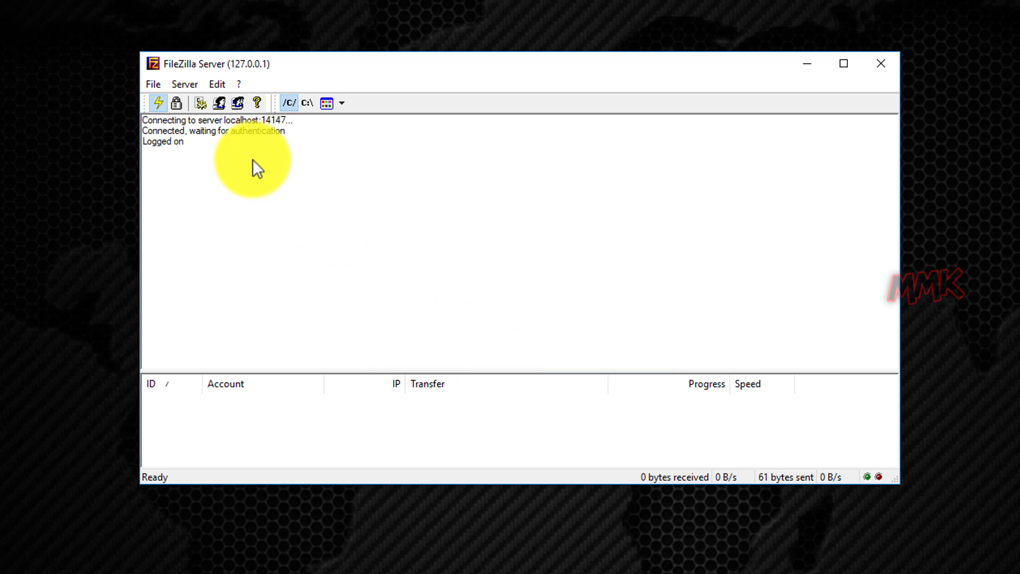
click(218, 84)
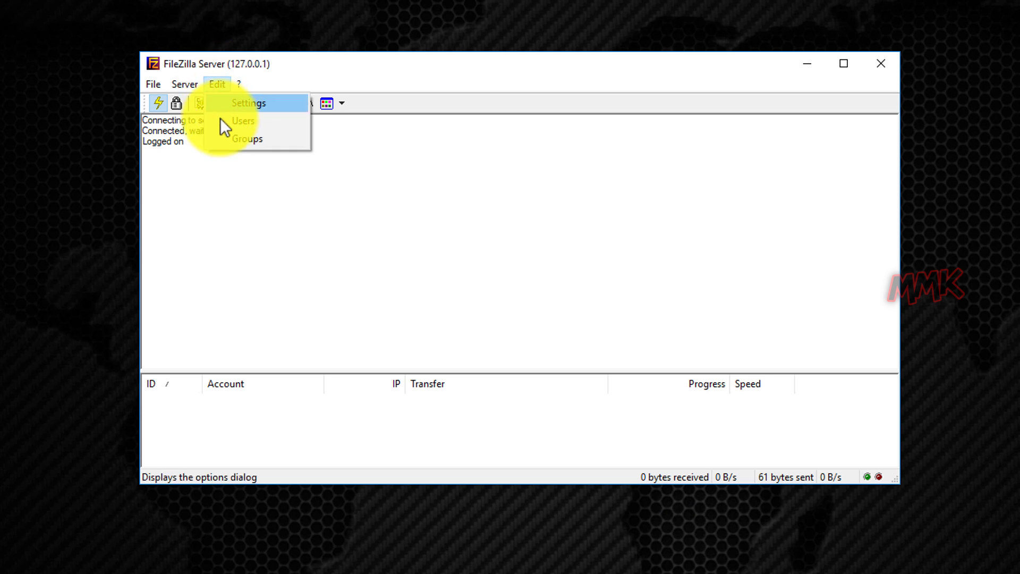
Add a new user account in Edit > Users with the chosen user name
click(243, 121)
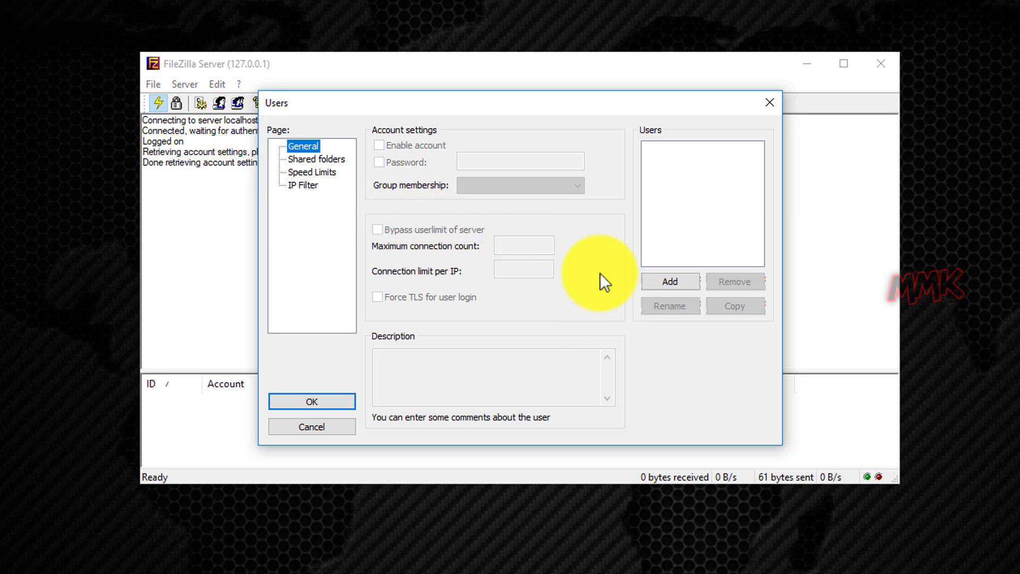
click(649, 279)
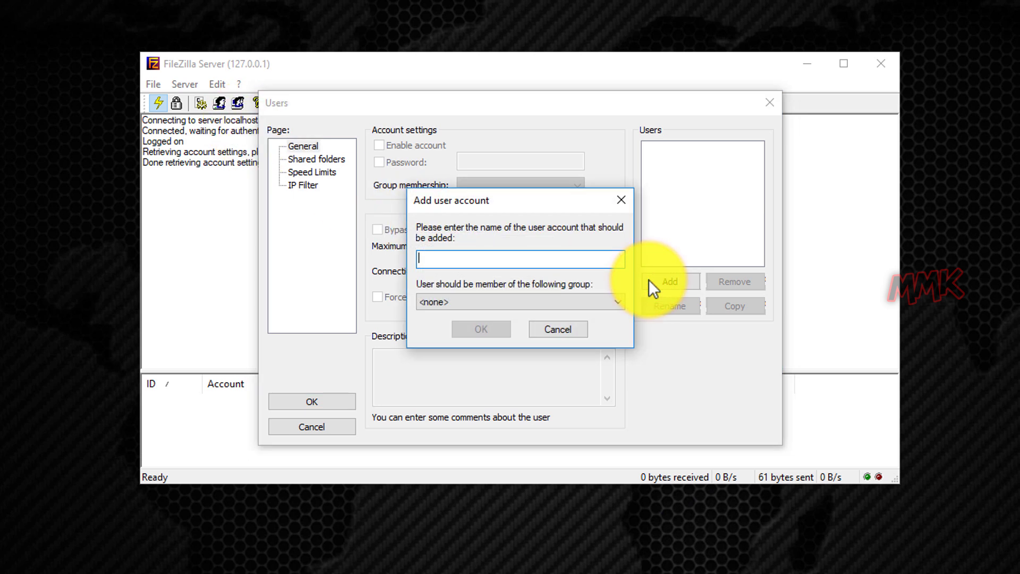
text(mmk@)
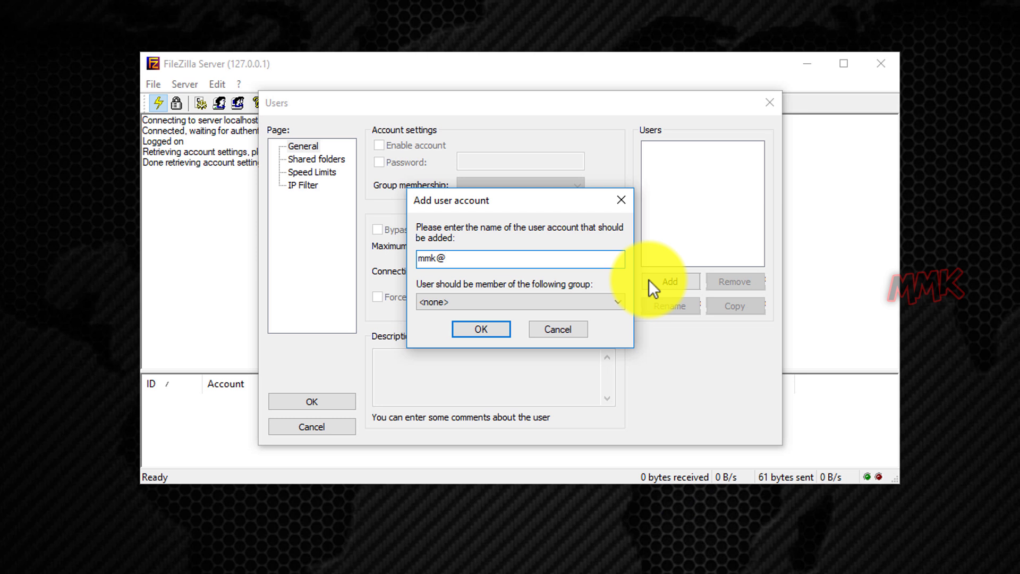
click(492, 333)
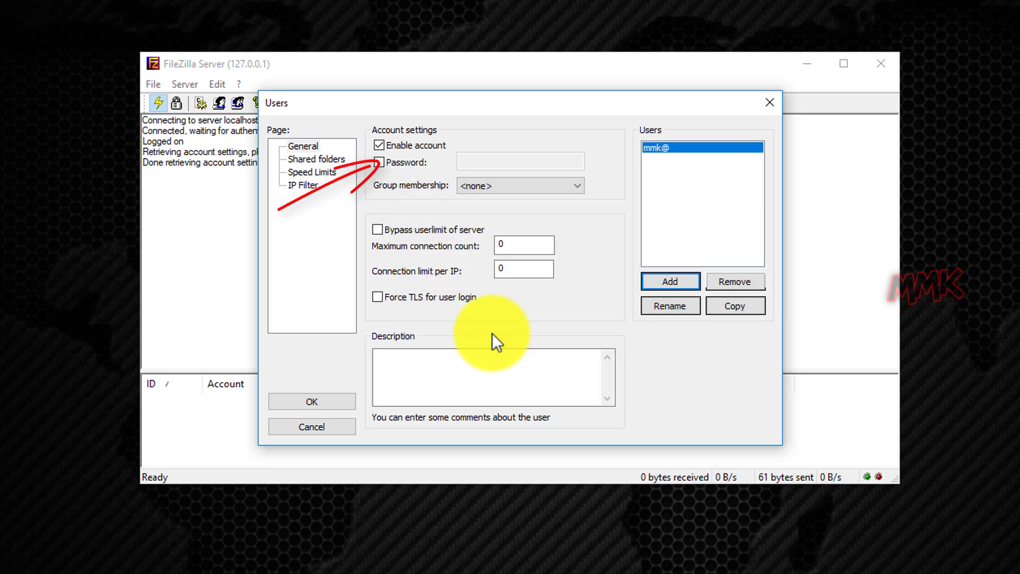
Enable the Password option and enter the account password
click(378, 163)
click(489, 161)
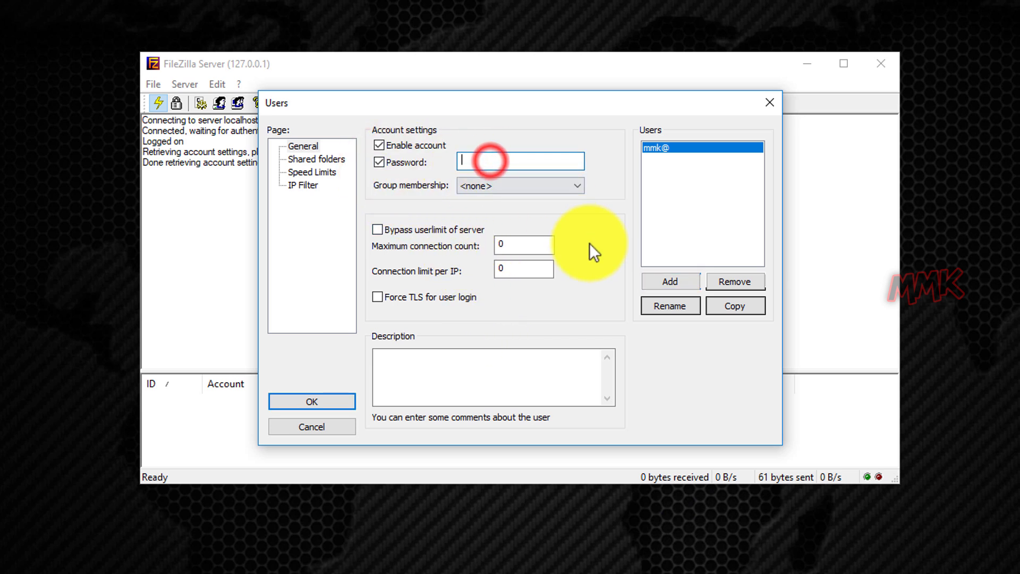
text(*******)
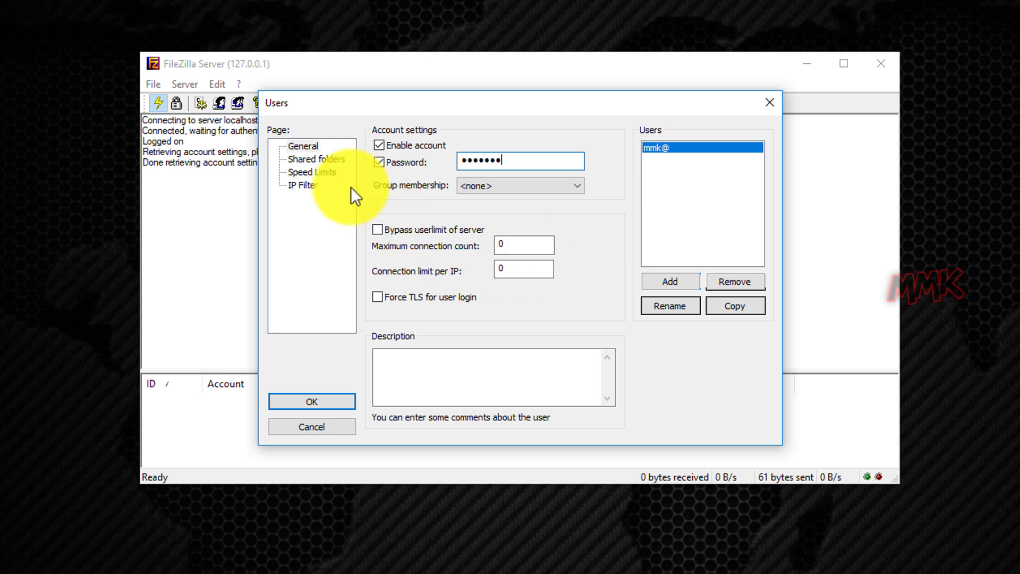
click(317, 159)
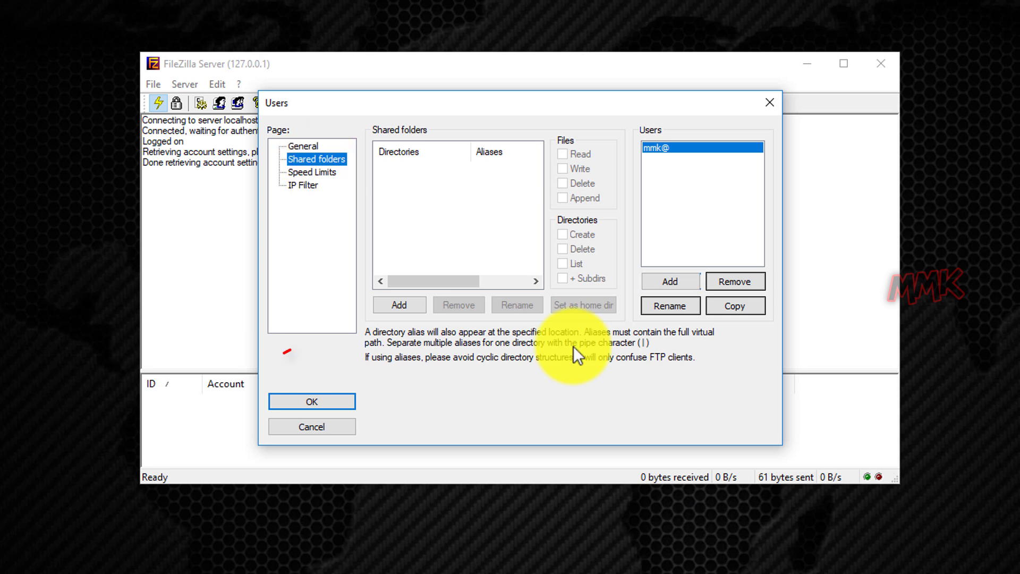
Add C:\xampp\htdocs\mmk.ddns.net as the user's shared folder
click(406, 305)
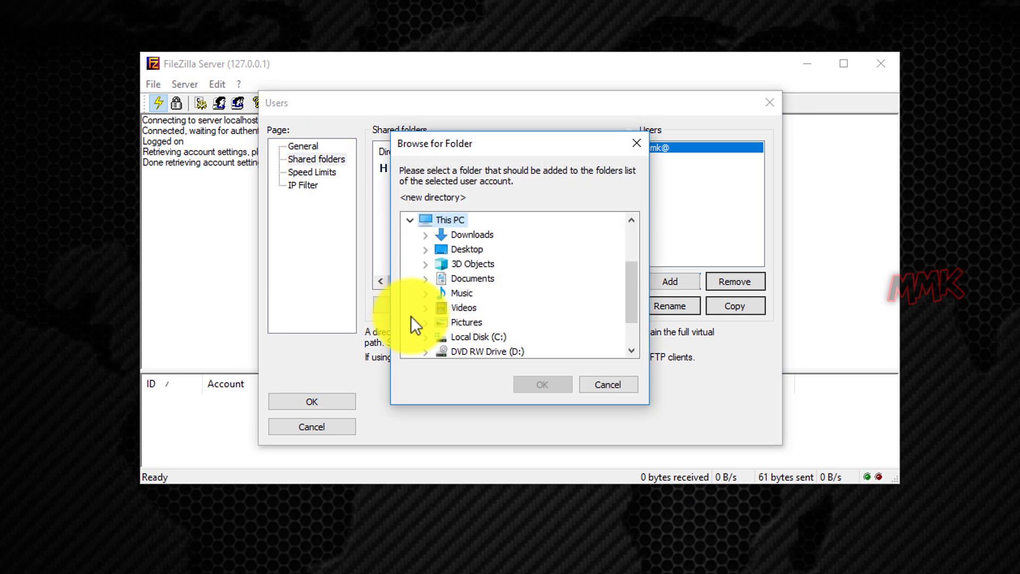
click(425, 337)
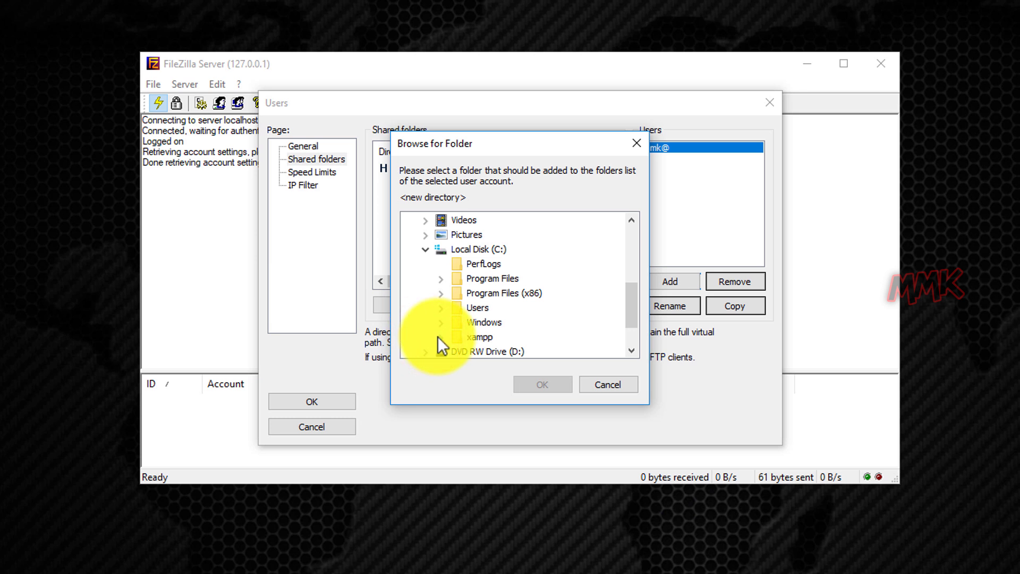
click(441, 337)
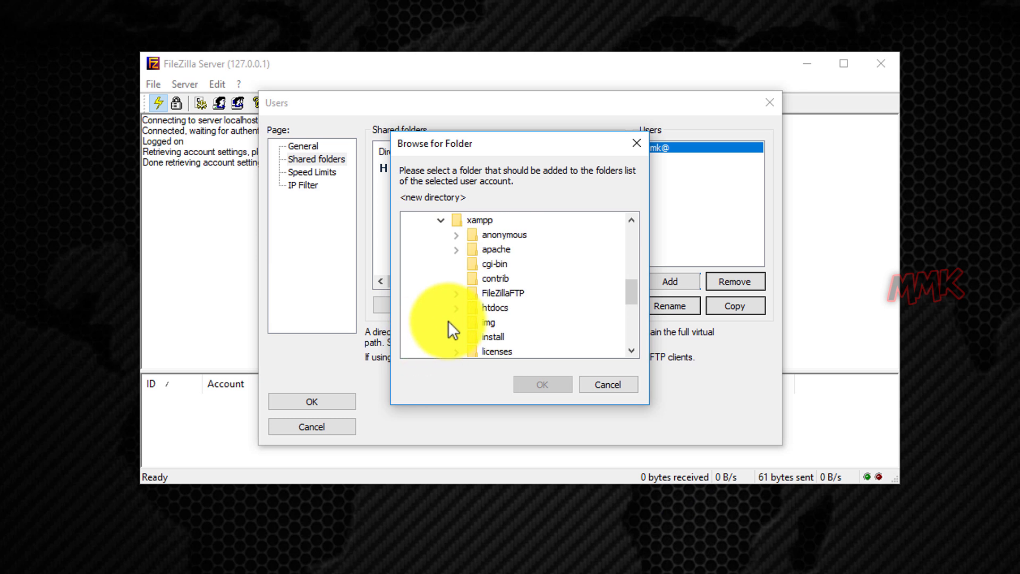
click(455, 308)
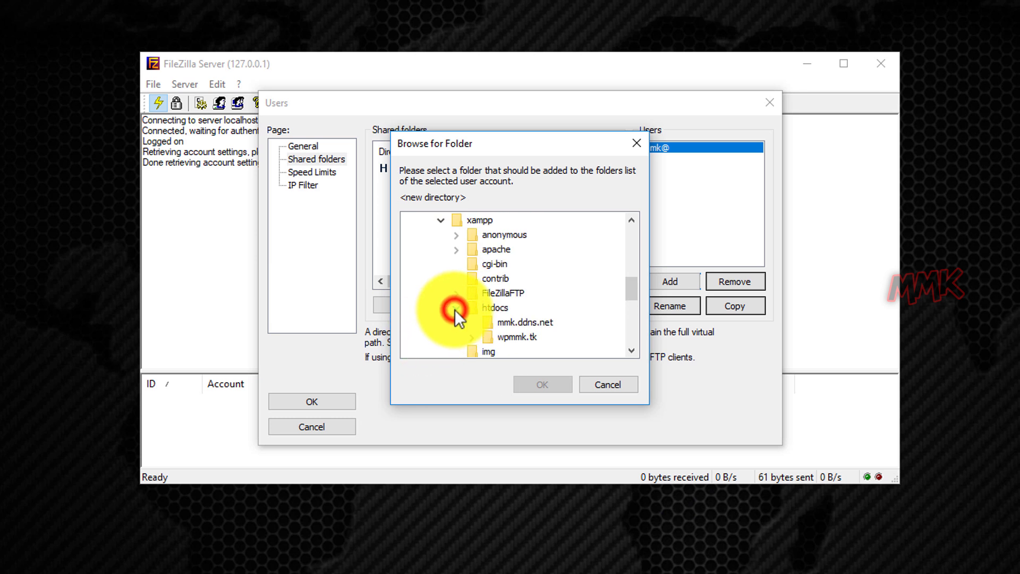
click(498, 326)
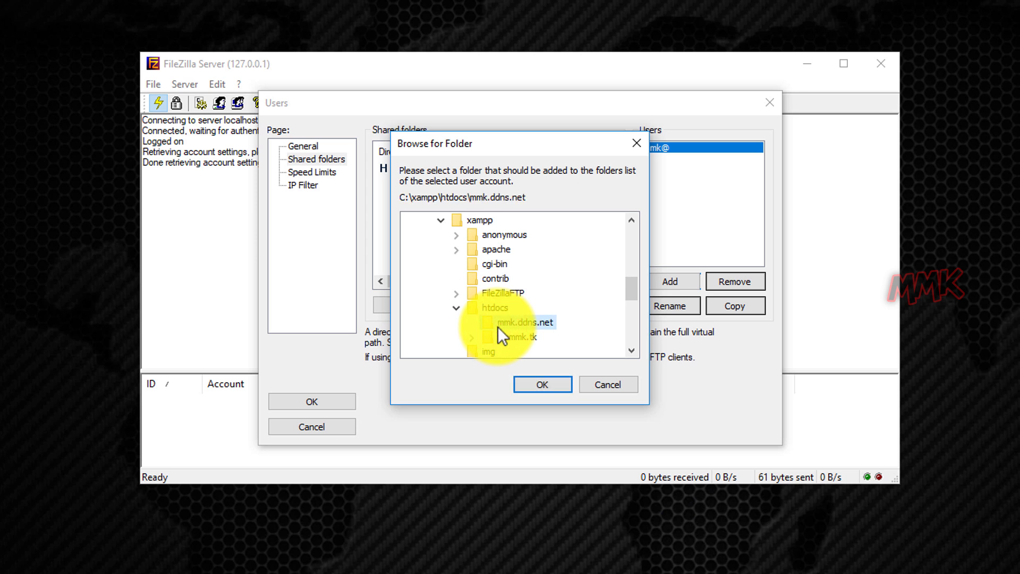
click(528, 384)
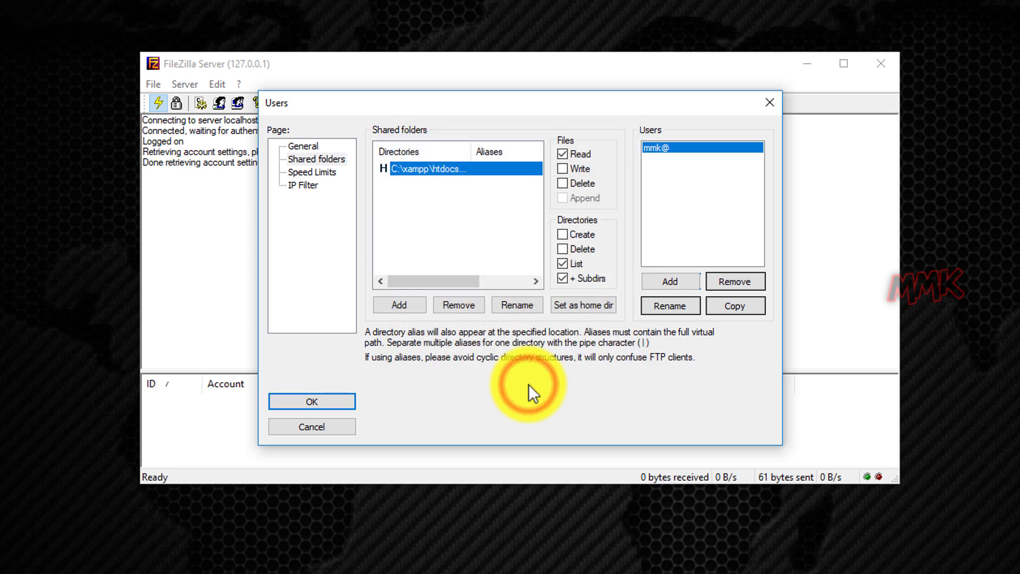
Grant Write, Delete, Append, and directory Create and Delete permissions, then save
click(564, 169)
click(562, 183)
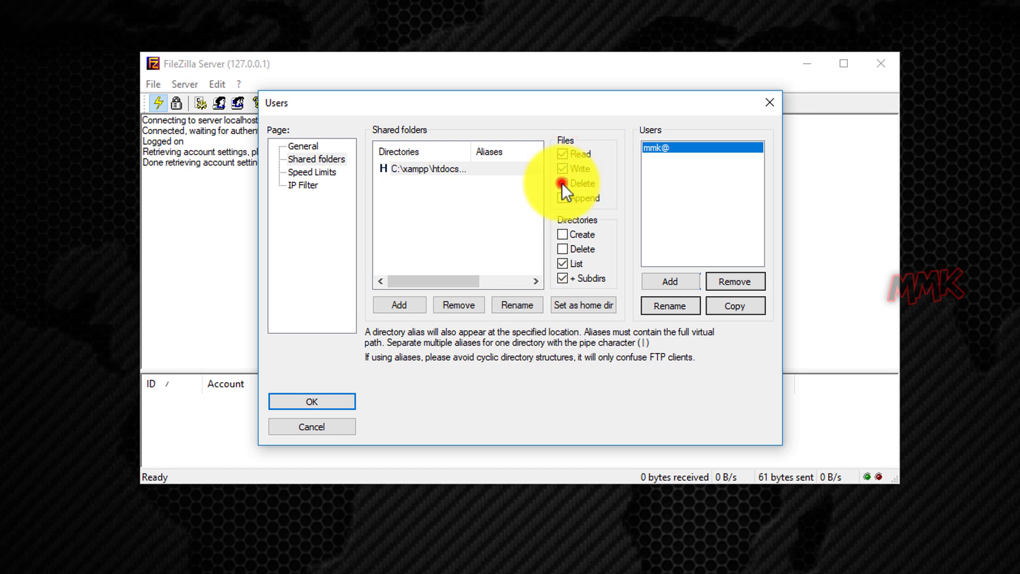
click(562, 198)
click(562, 235)
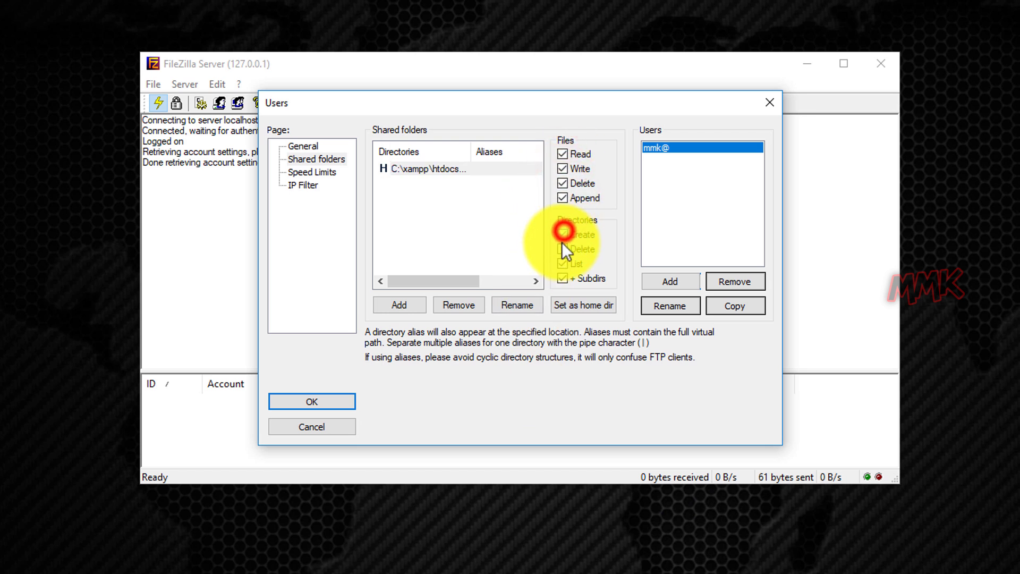
click(563, 247)
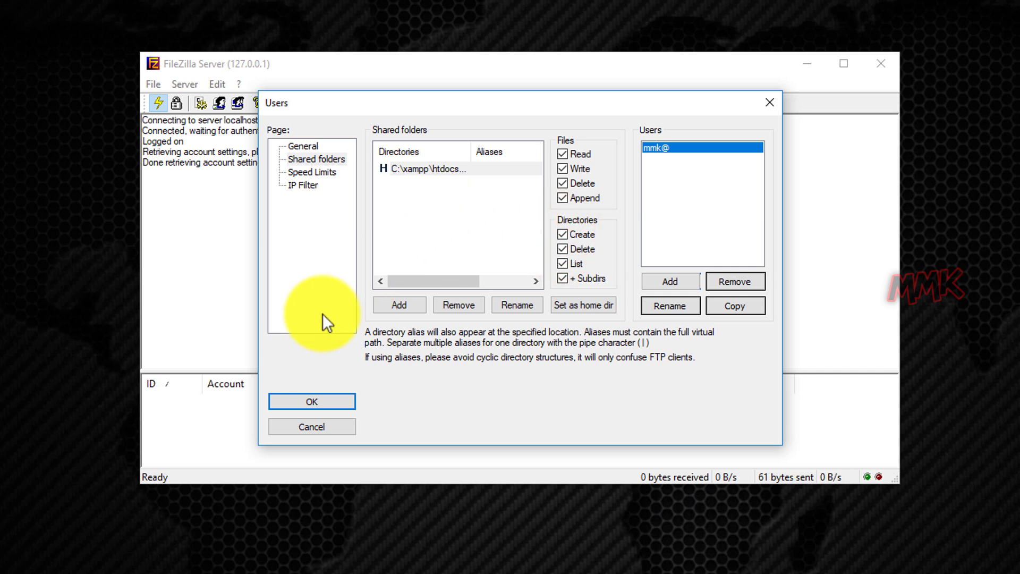
click(309, 400)
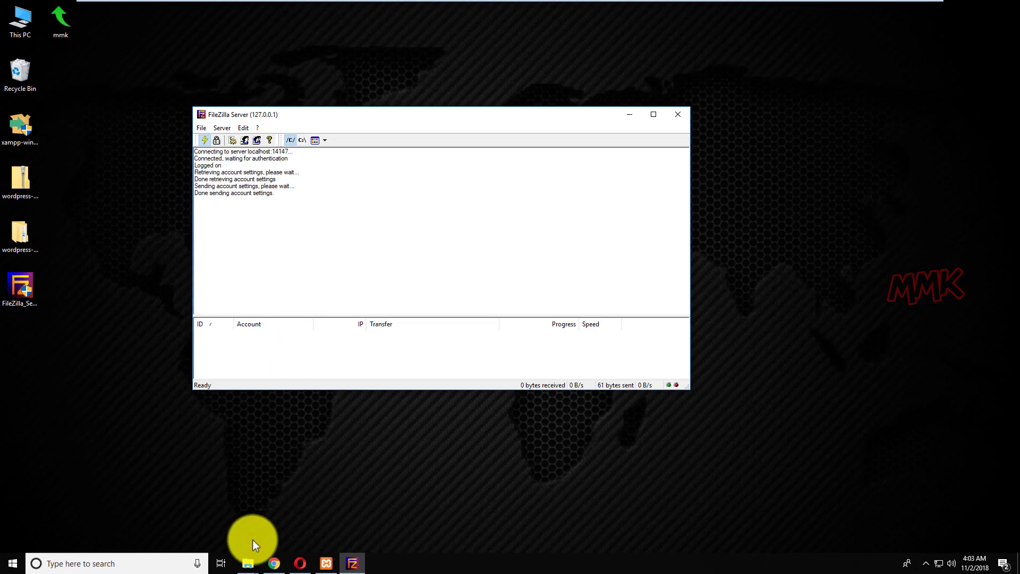
click(243, 562)
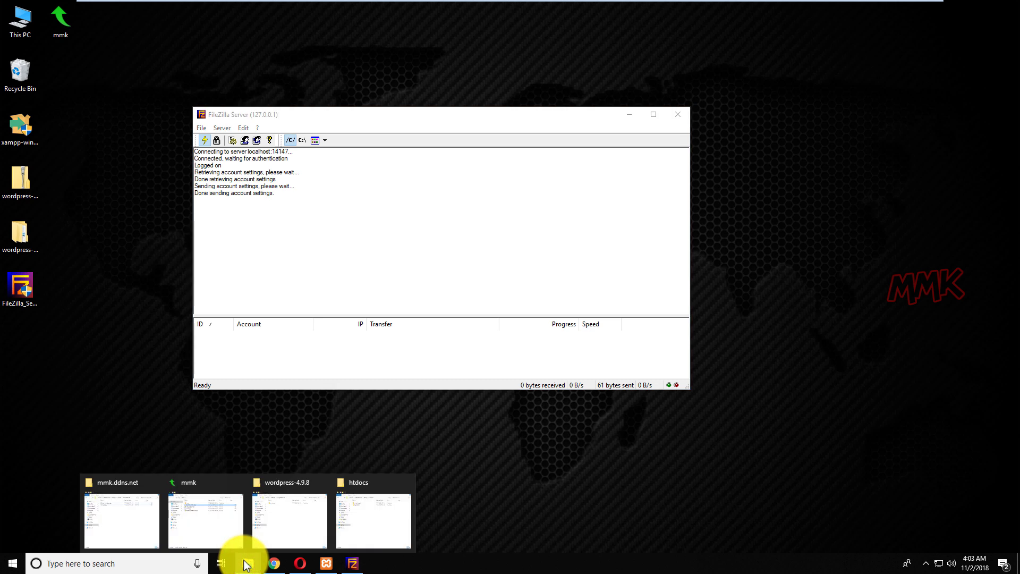
Close all Explorer windows and browse to C:\xampp\htdocs\mmk.ddns.net, showing db_connection.php and index.php
right_click(244, 563)
click(238, 543)
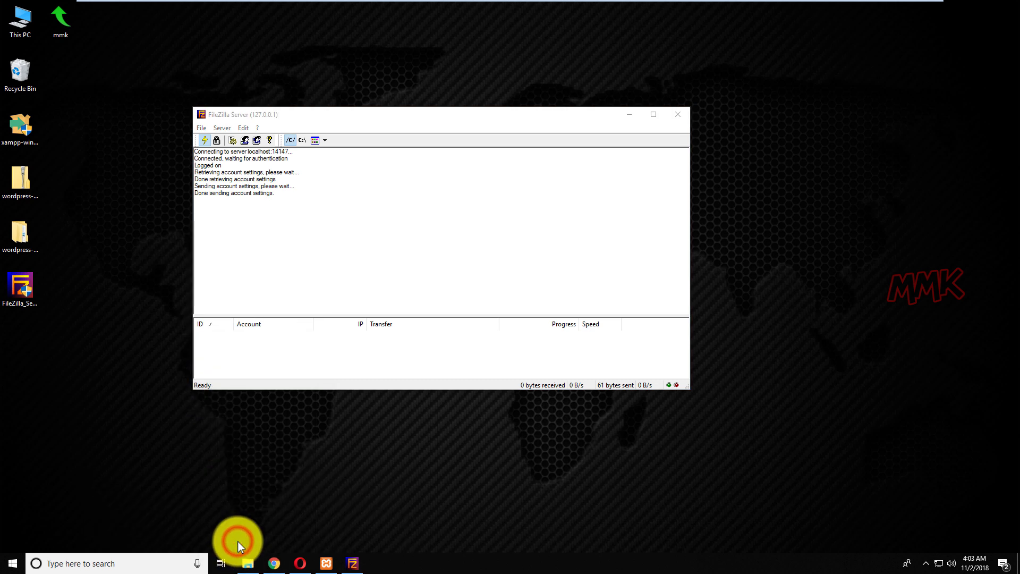
double_click(25, 24)
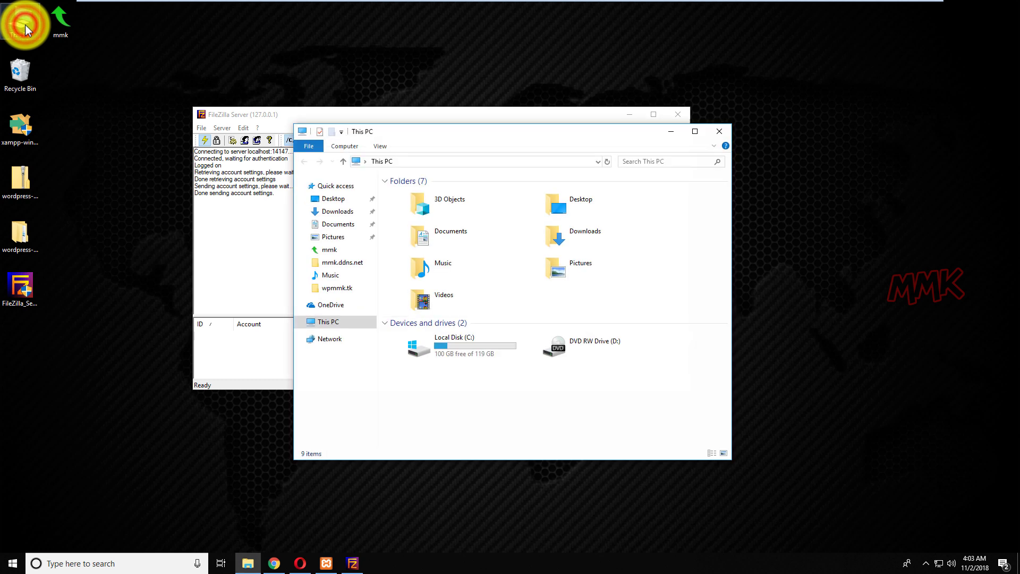
double_click(434, 346)
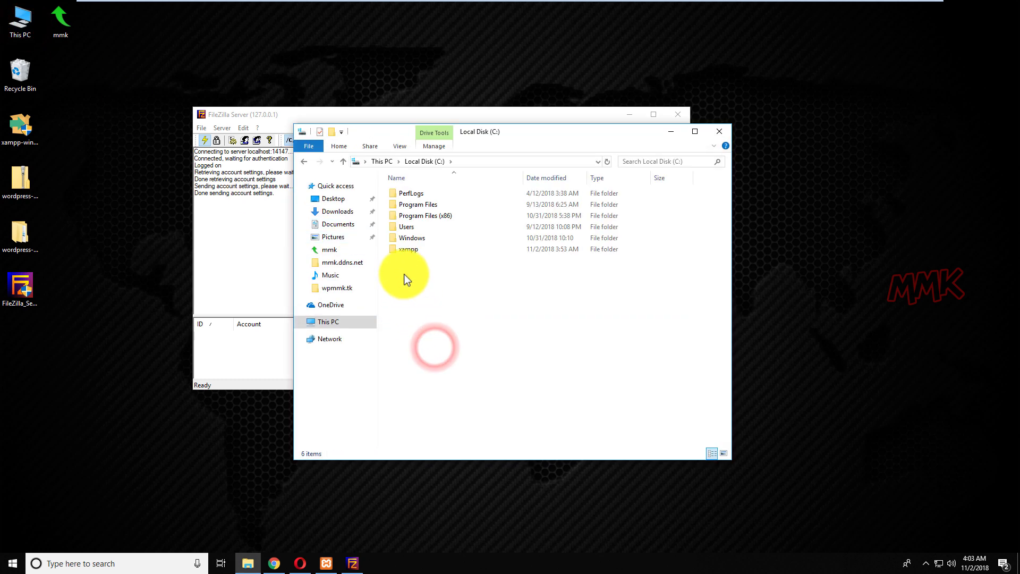
double_click(403, 251)
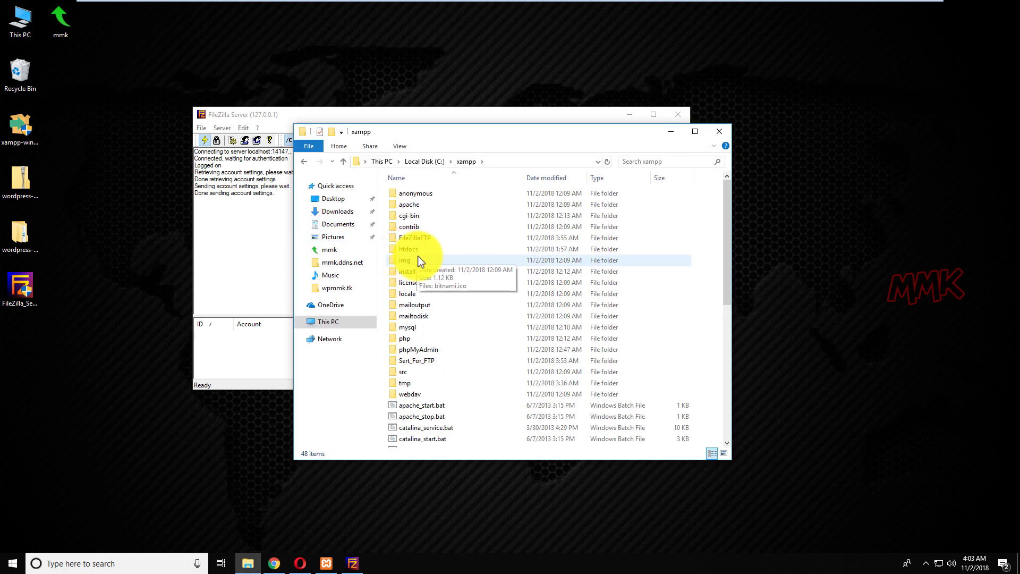
double_click(415, 250)
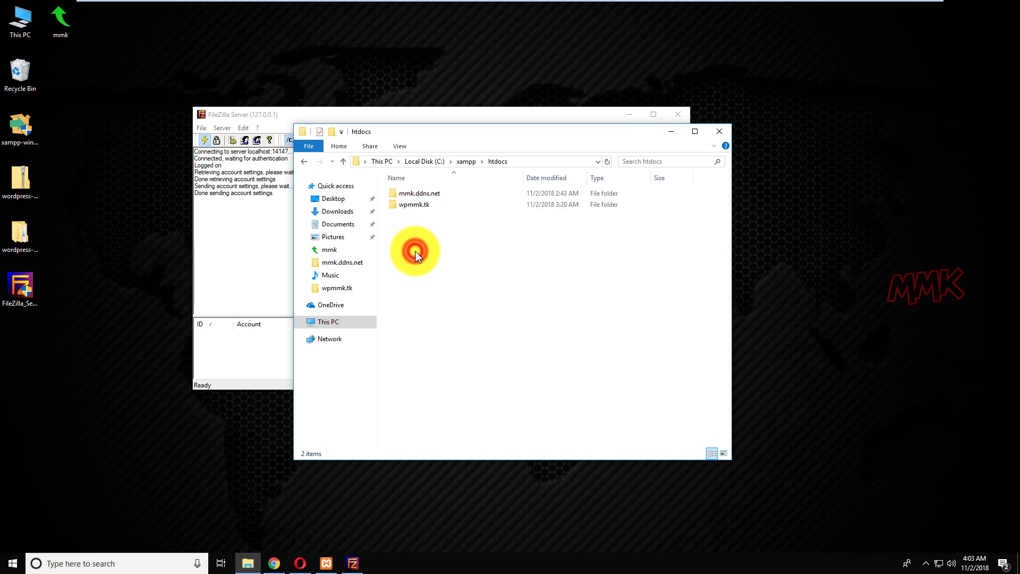
double_click(416, 193)
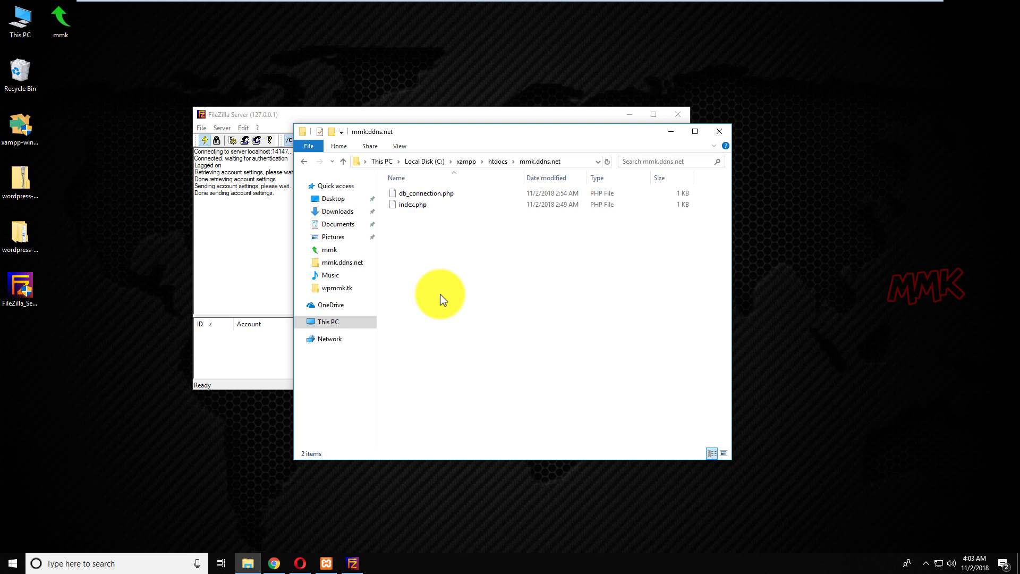
click(300, 563)
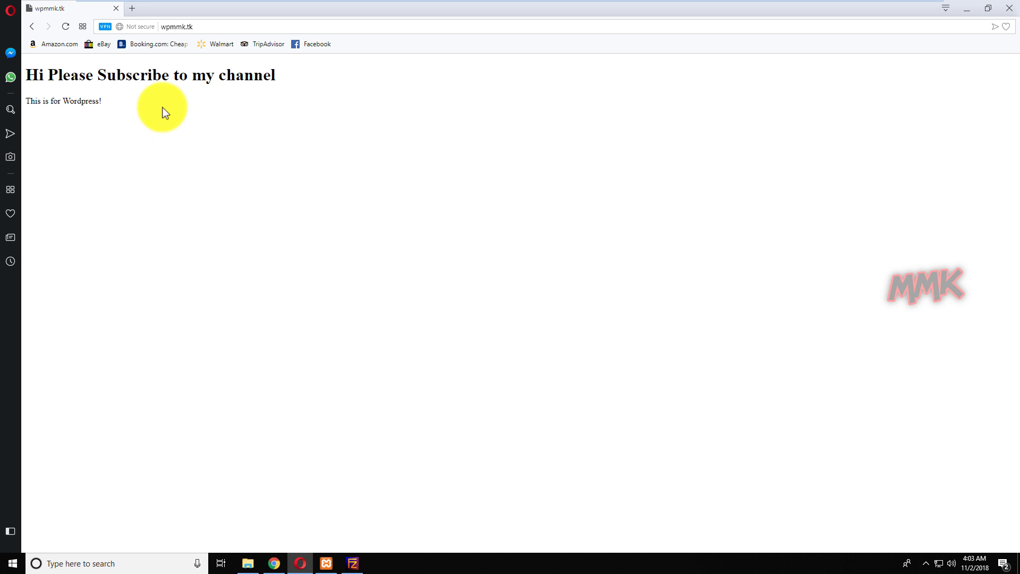
Check Opera's VPN status, then load webftp.dreamhost.com in the browser
click(104, 26)
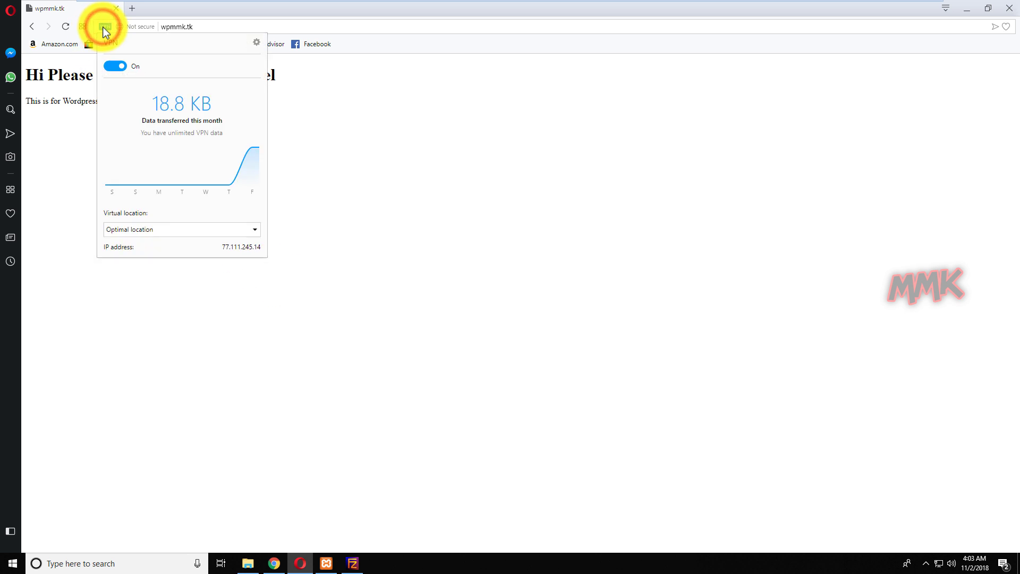
click(523, 260)
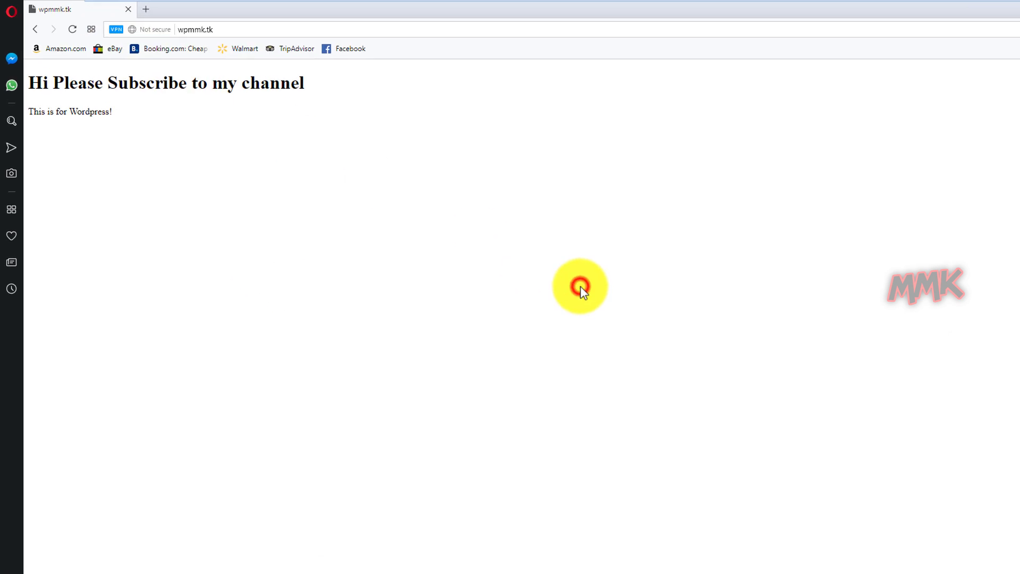
click(291, 37)
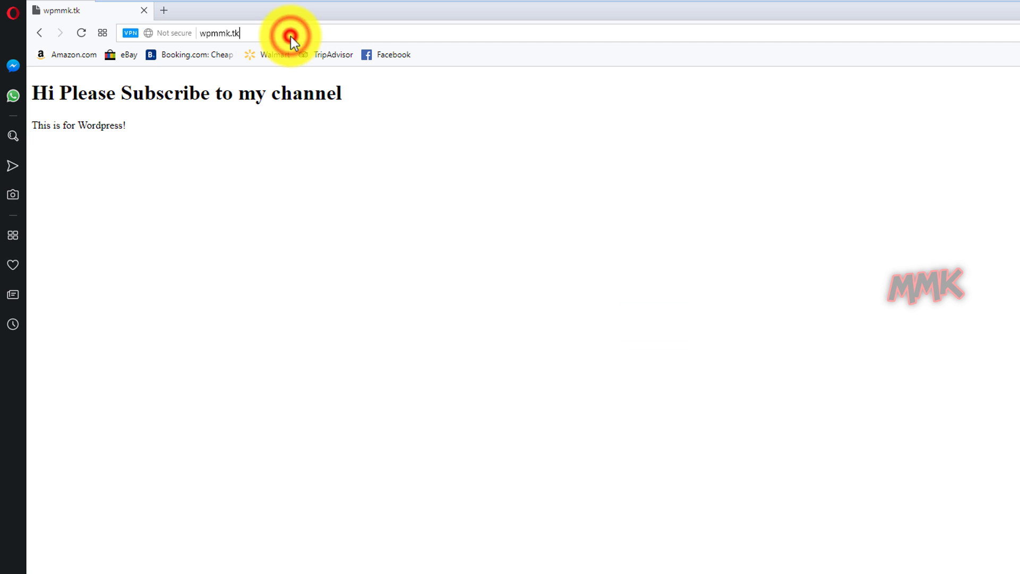
text(webf)
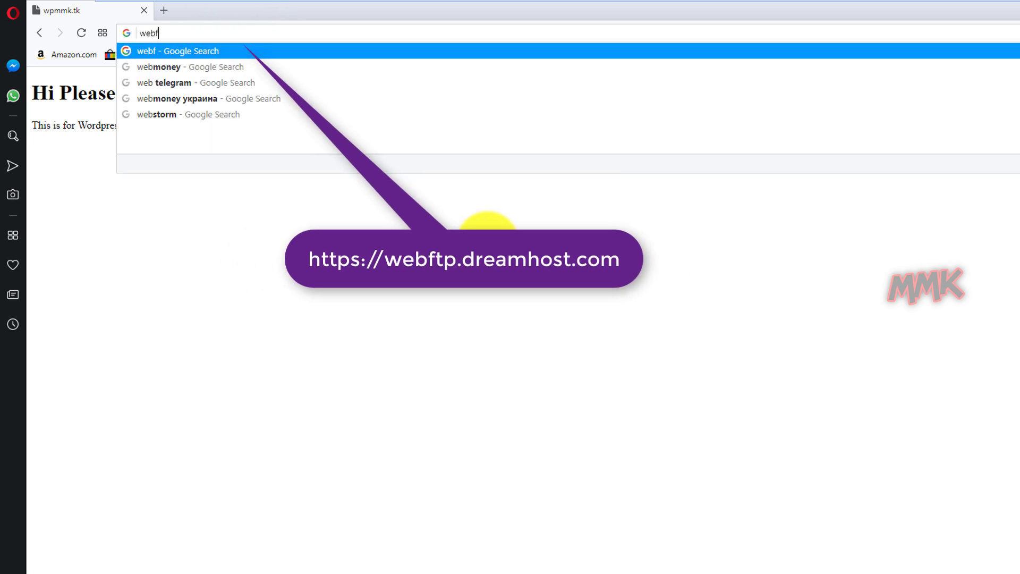
text(tp.dream)
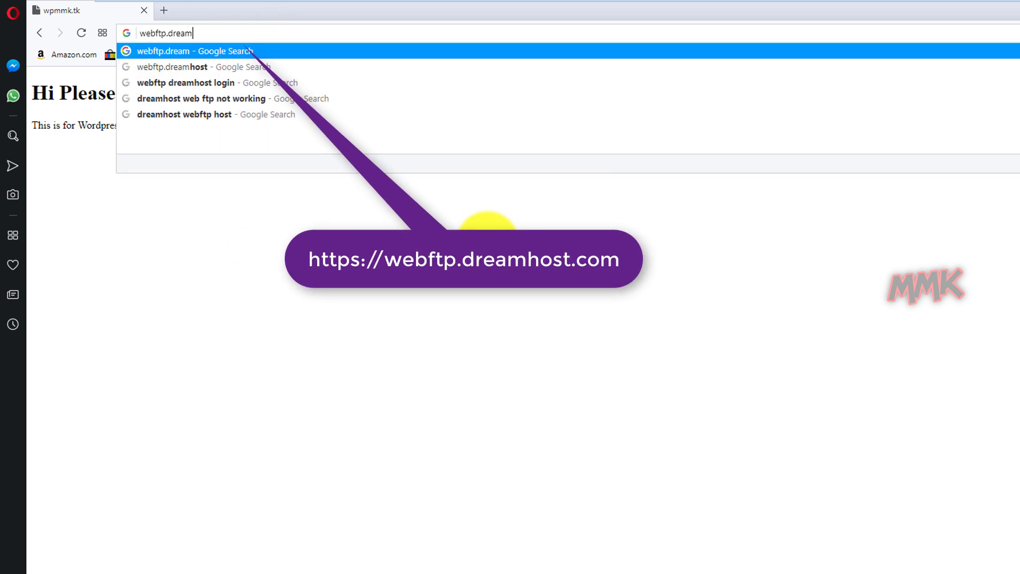
text(host.co)
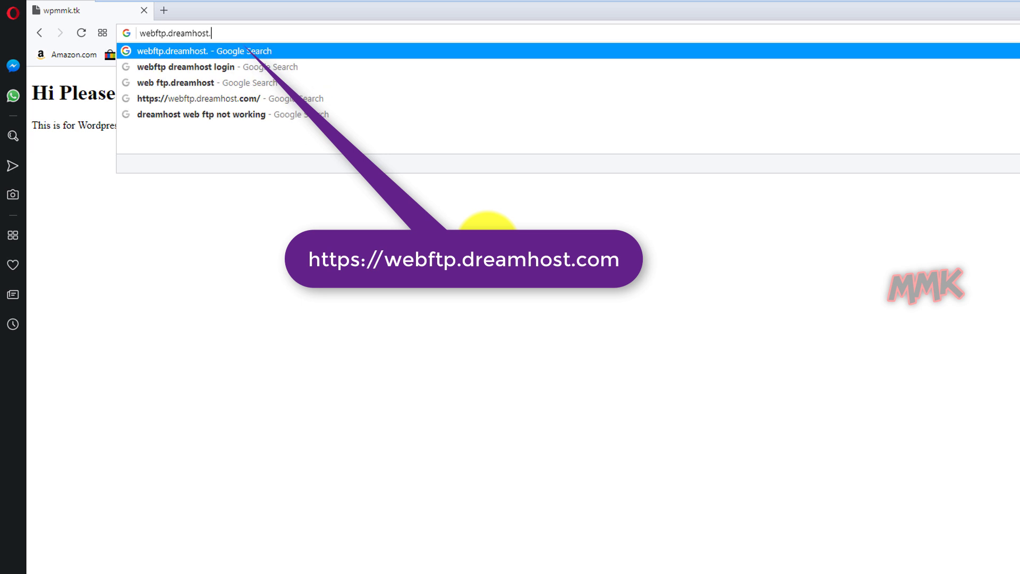
text(m)
key(Return)
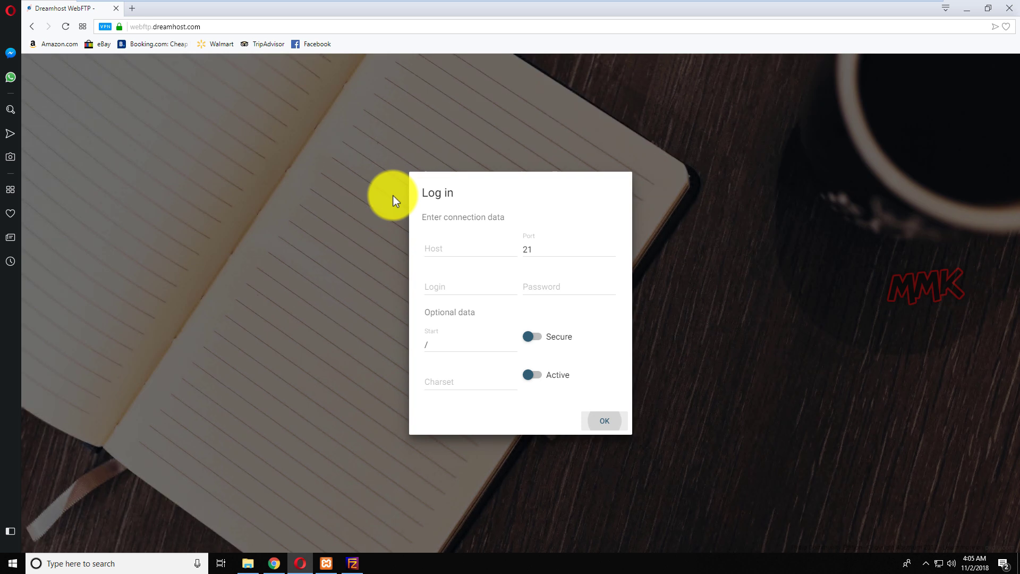
Log in to mmk.ddns.net on port 21 with the FileZilla user account, confirming its name in the Users dialog
click(433, 254)
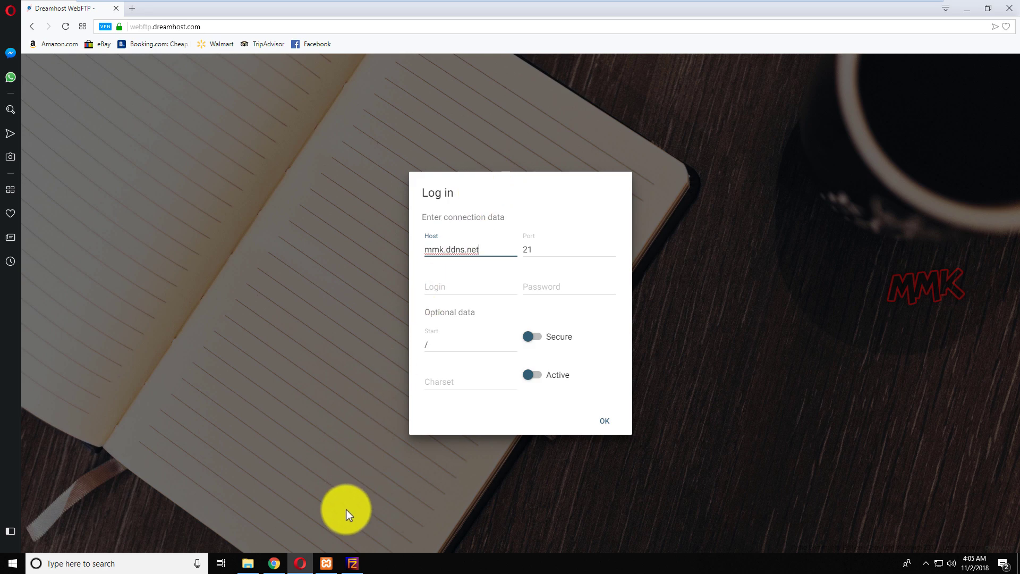
click(356, 565)
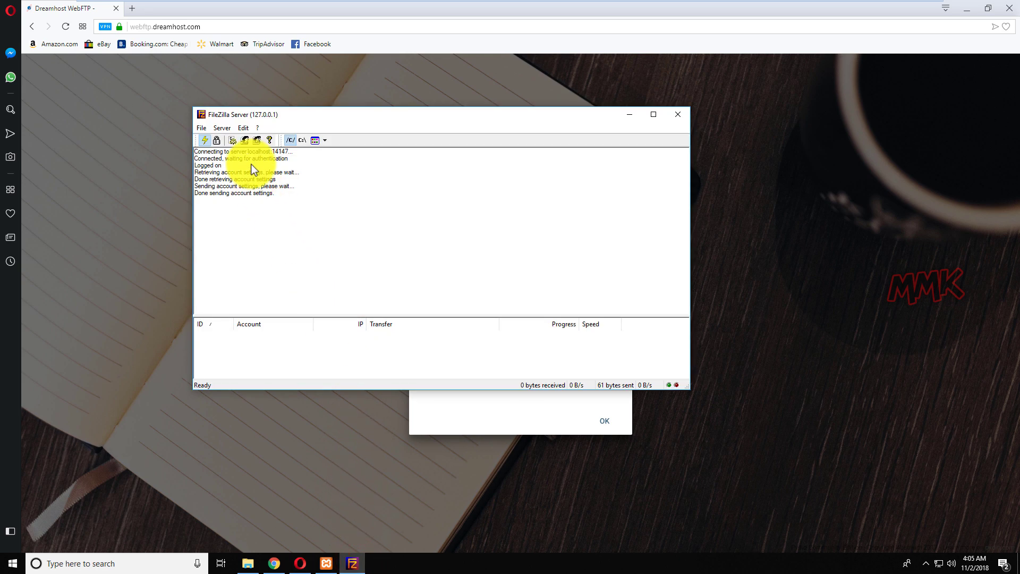
click(245, 141)
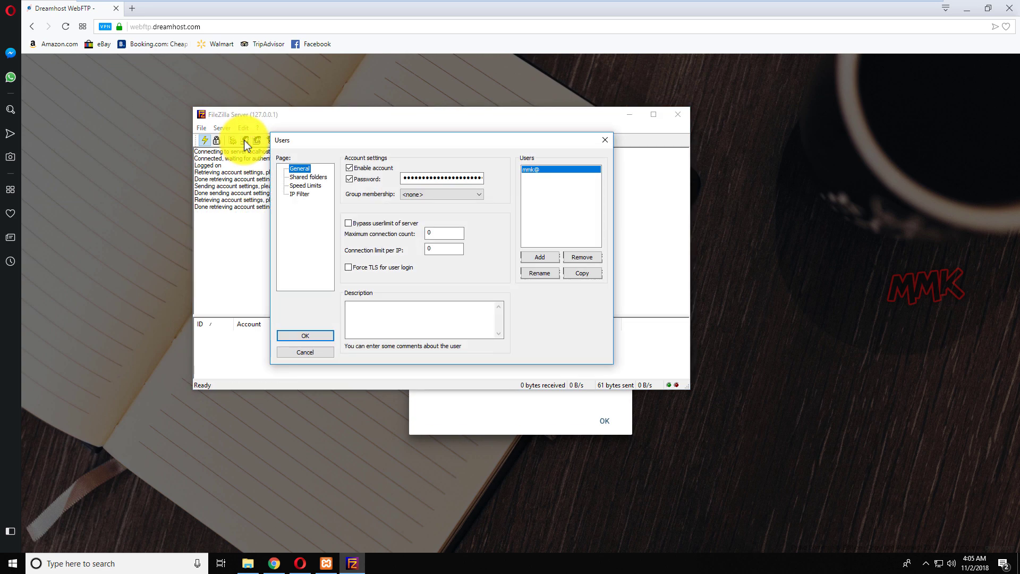
click(299, 354)
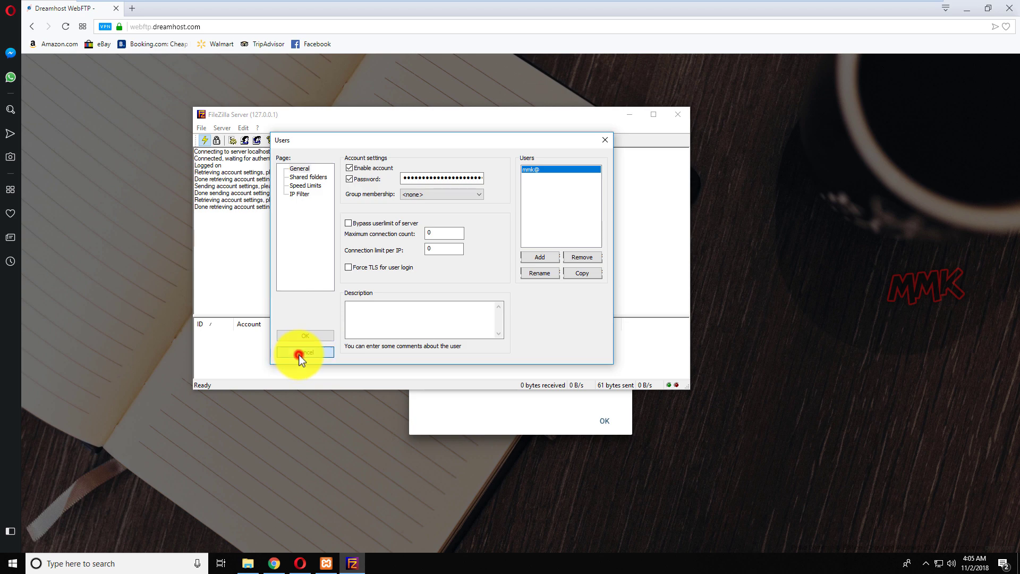
click(628, 115)
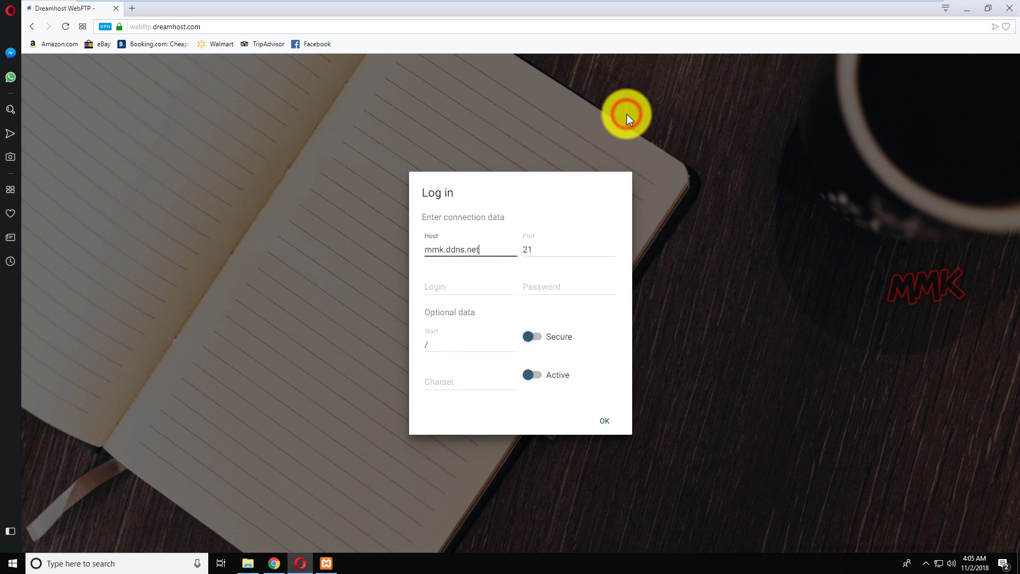
click(498, 289)
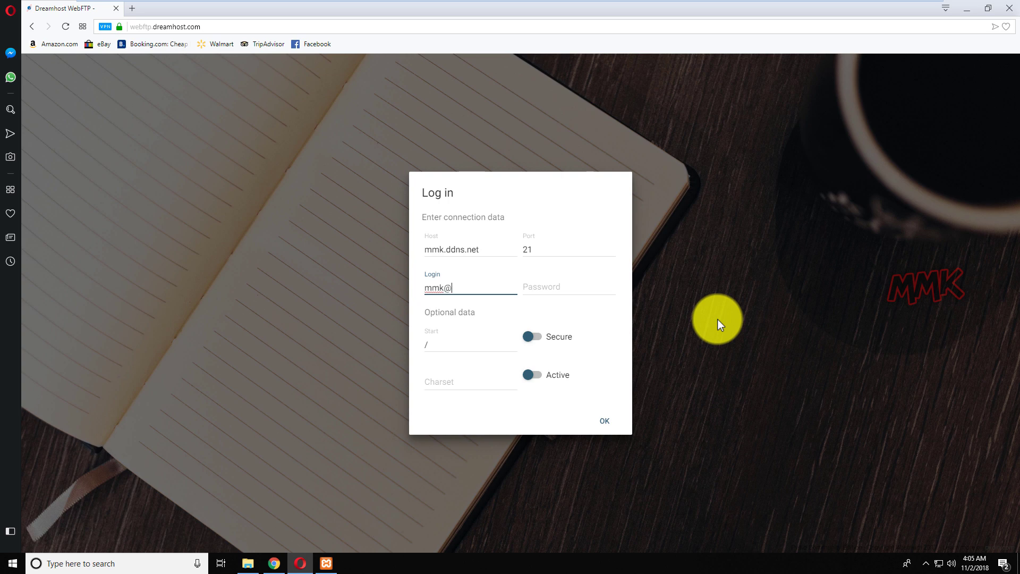
key(Tab)
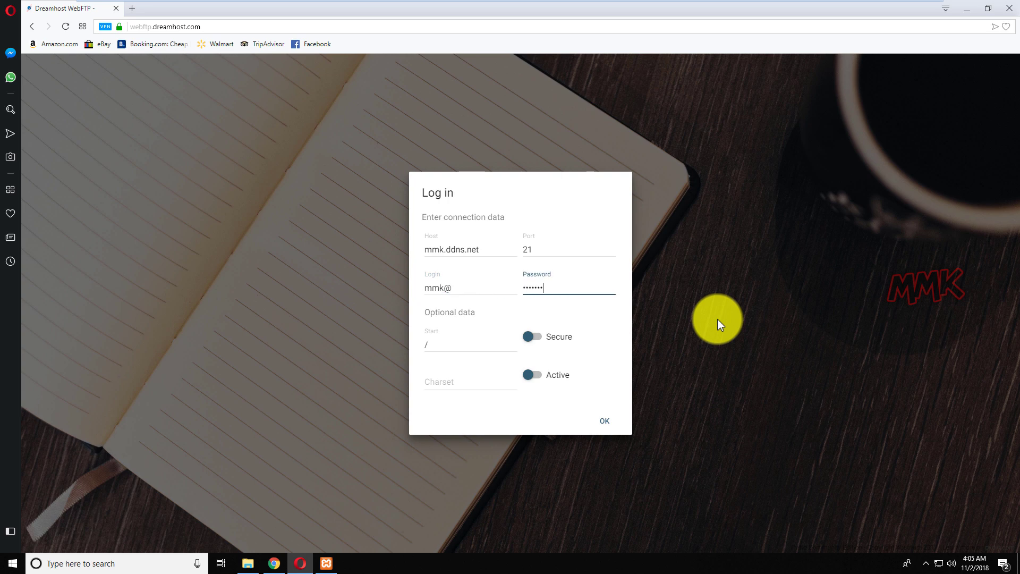
click(611, 423)
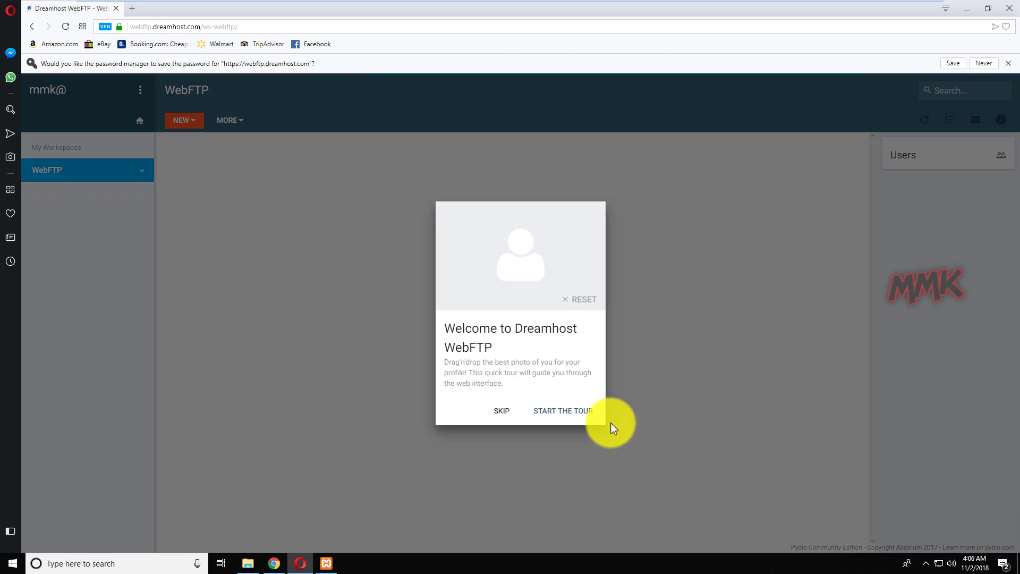
Skip the WebFTP welcome tour and compare against the local mmk.ddns.net folder
click(503, 412)
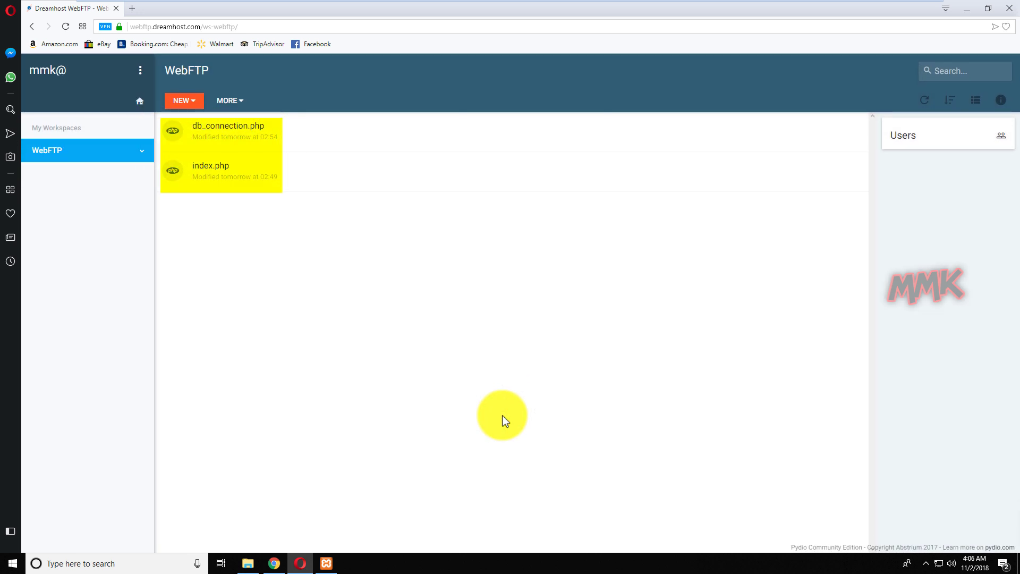
click(248, 564)
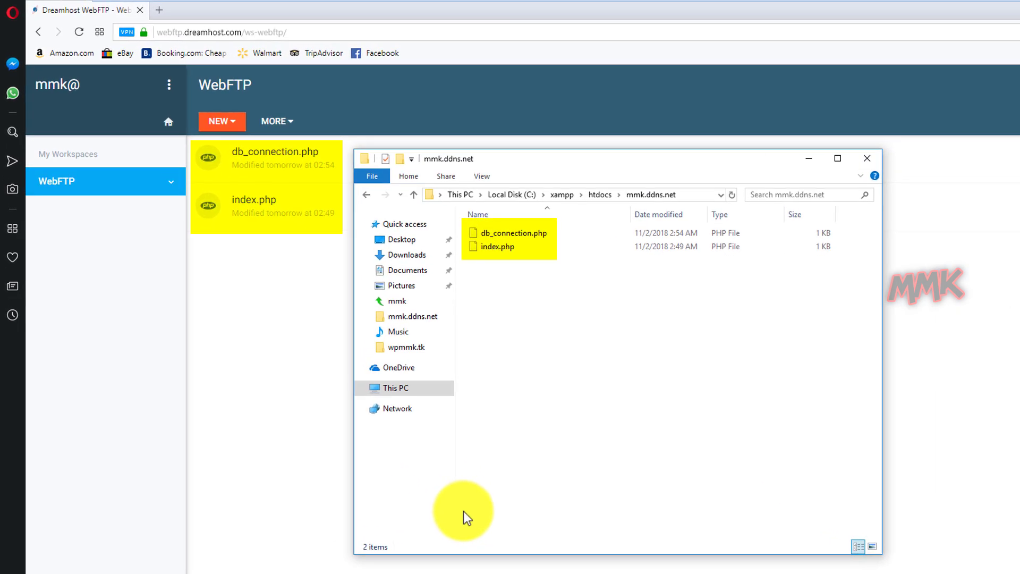
click(809, 158)
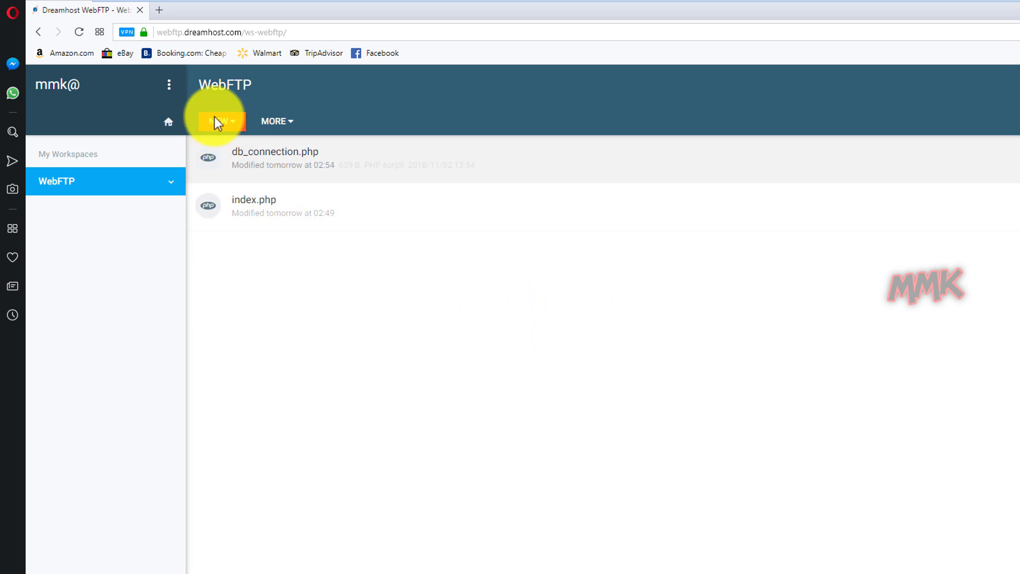
Create a new empty file named hello.txt through NEW > New empty file
click(230, 119)
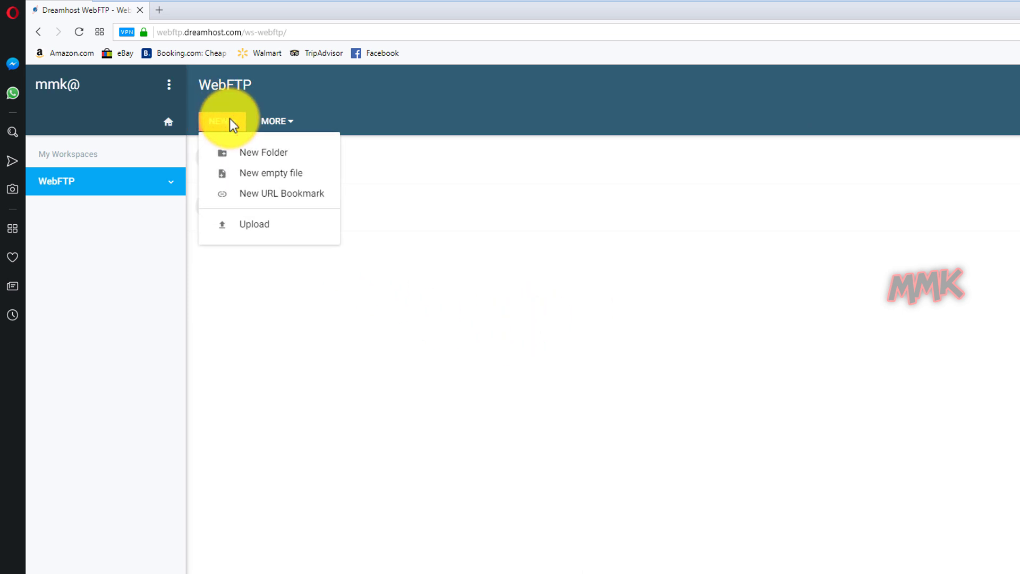
click(259, 170)
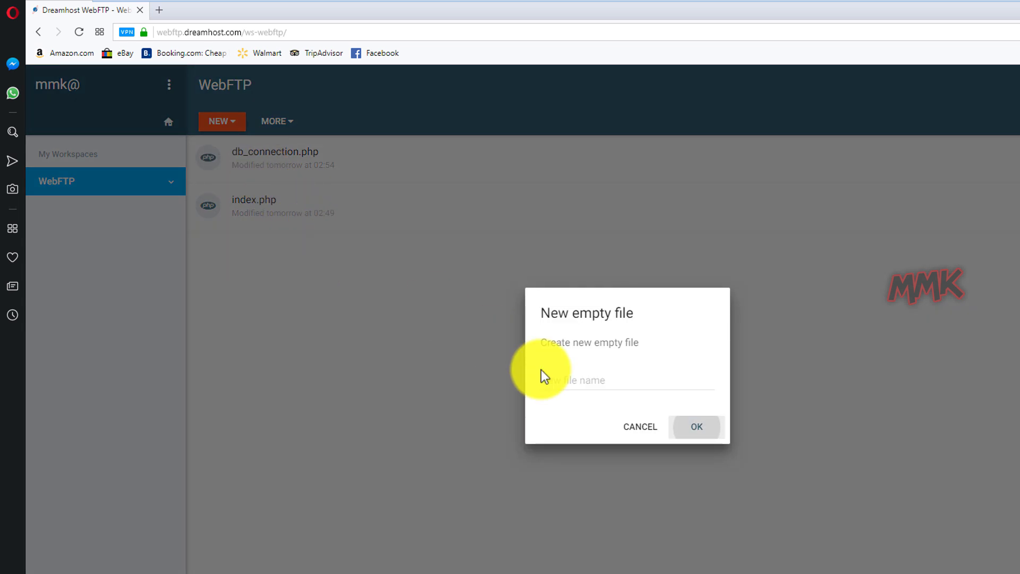
click(590, 383)
text(hel)
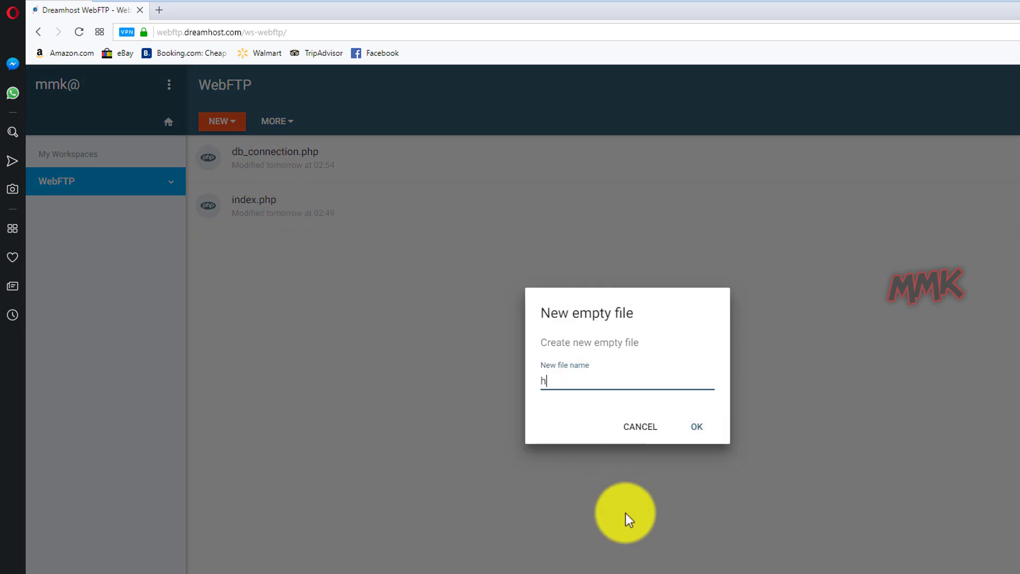
text(lo.txt)
click(696, 428)
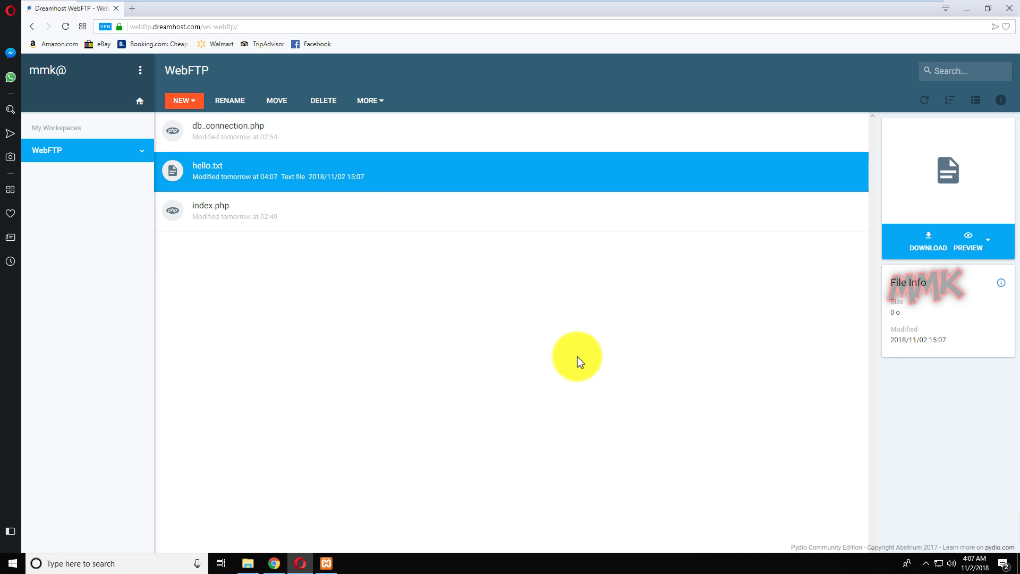
Restore FileZilla Server from the tray to view the log's successful STOR of /hello.txt
click(966, 10)
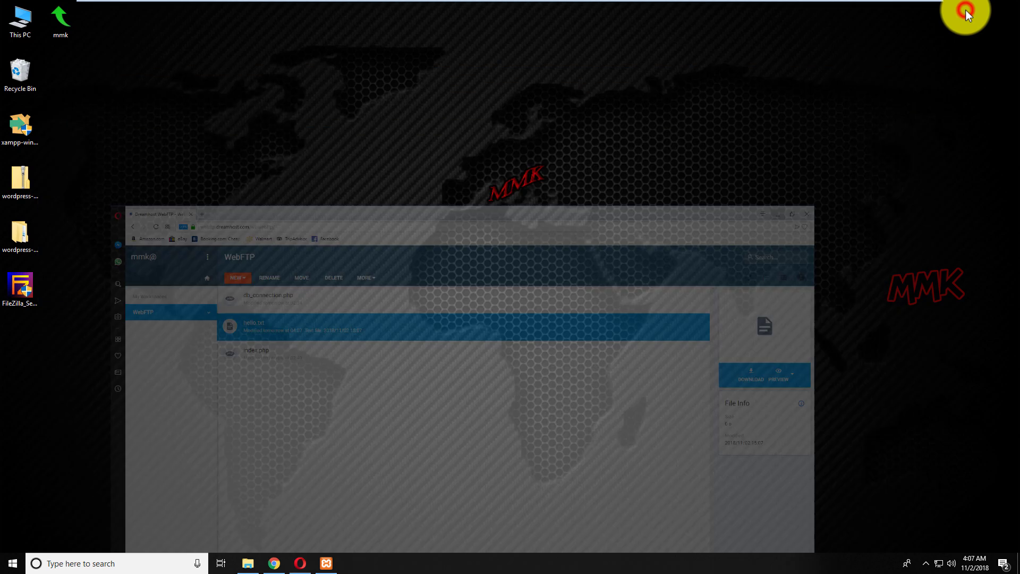
click(926, 568)
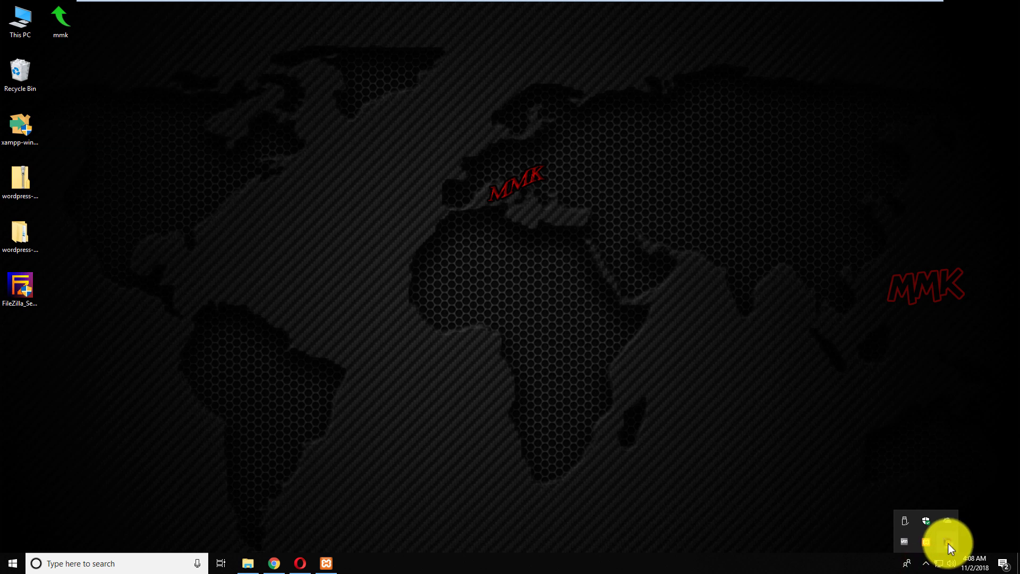
right_click(949, 543)
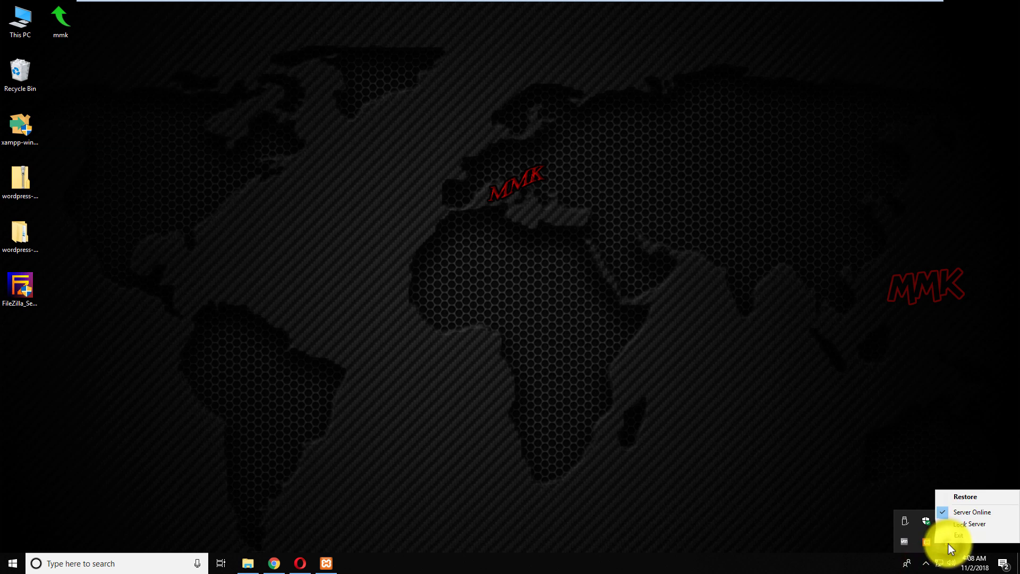
click(967, 495)
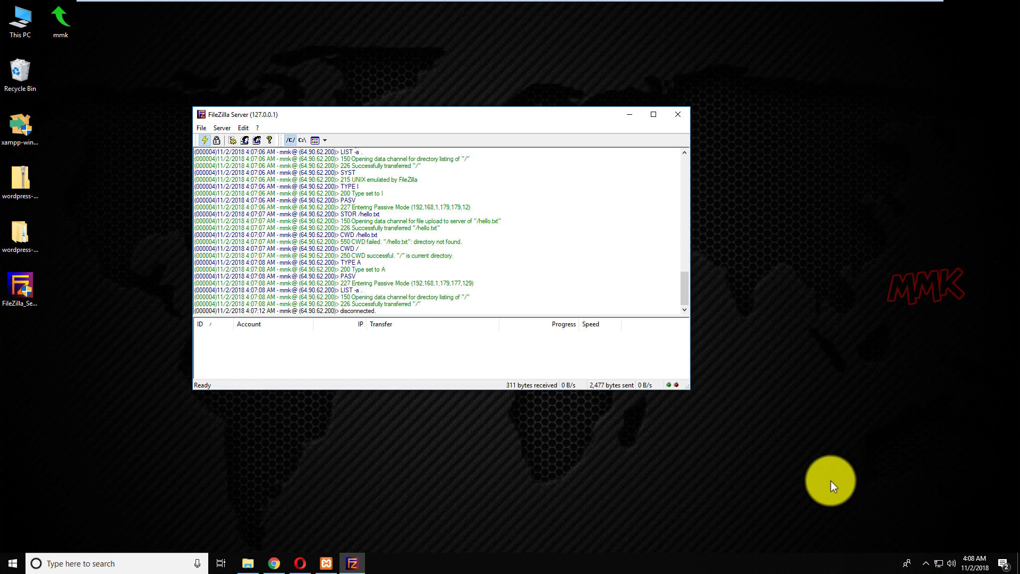
mouse_move(686, 290)
mouse_down()
mouse_move(693, 209)
mouse_move(694, 301)
mouse_up()
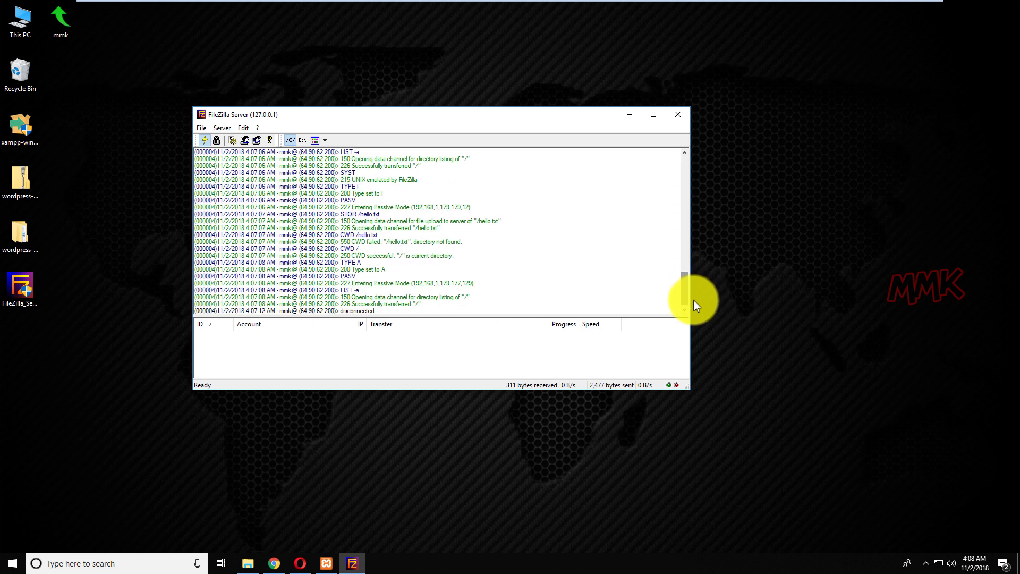
click(248, 558)
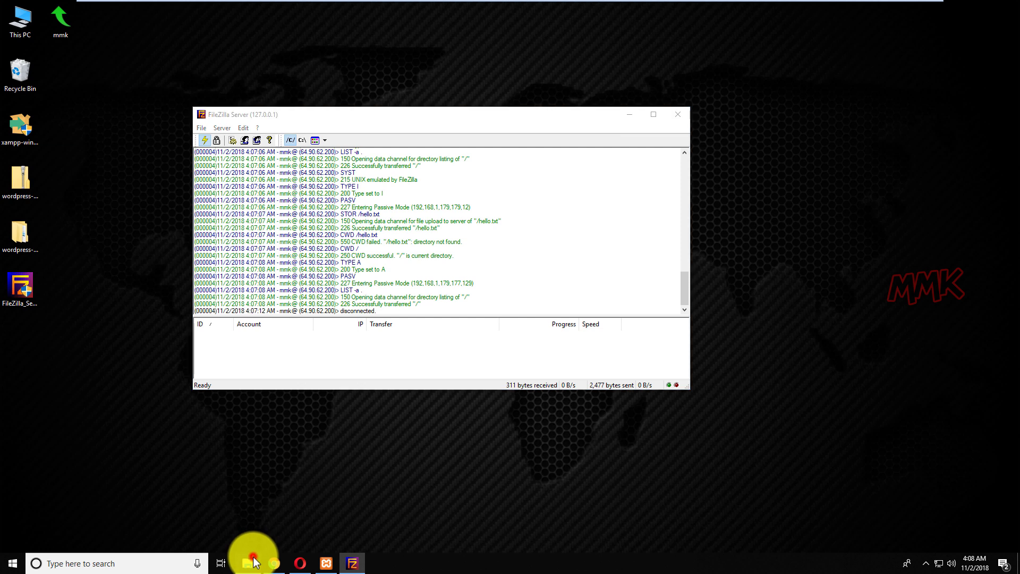
Confirm the 0 KB hello.txt in mmk.ddns.net, then close File Explorer and FileZilla Server
click(487, 410)
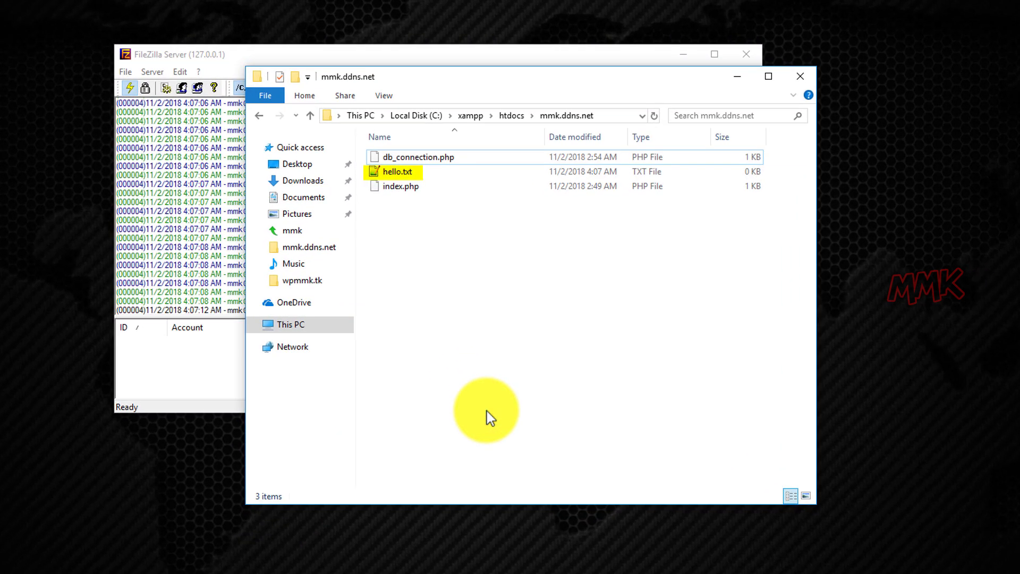
click(802, 78)
click(746, 54)
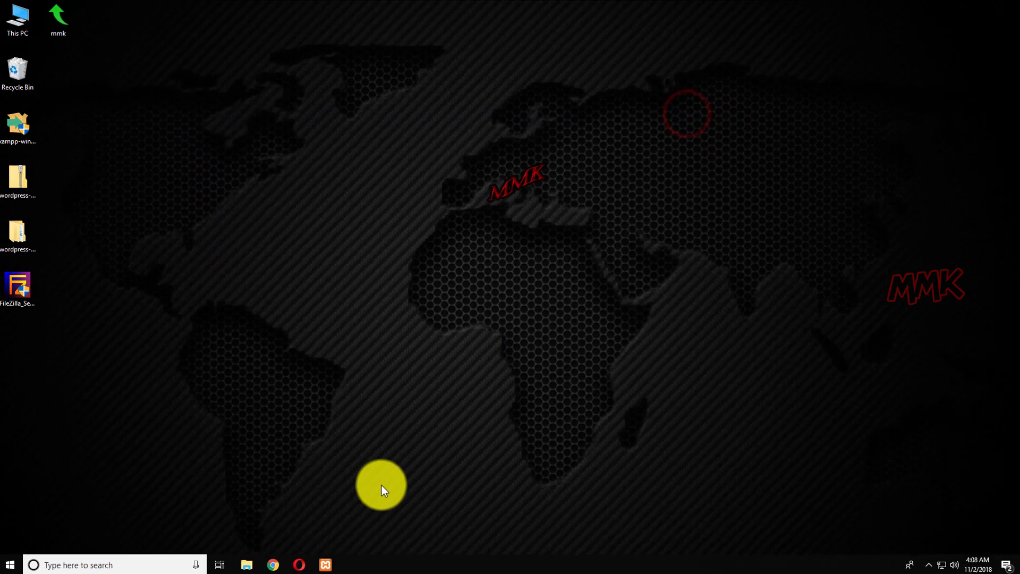
Log out of the Dreamhost WebFTP session from the account menu and minimize Opera
click(294, 563)
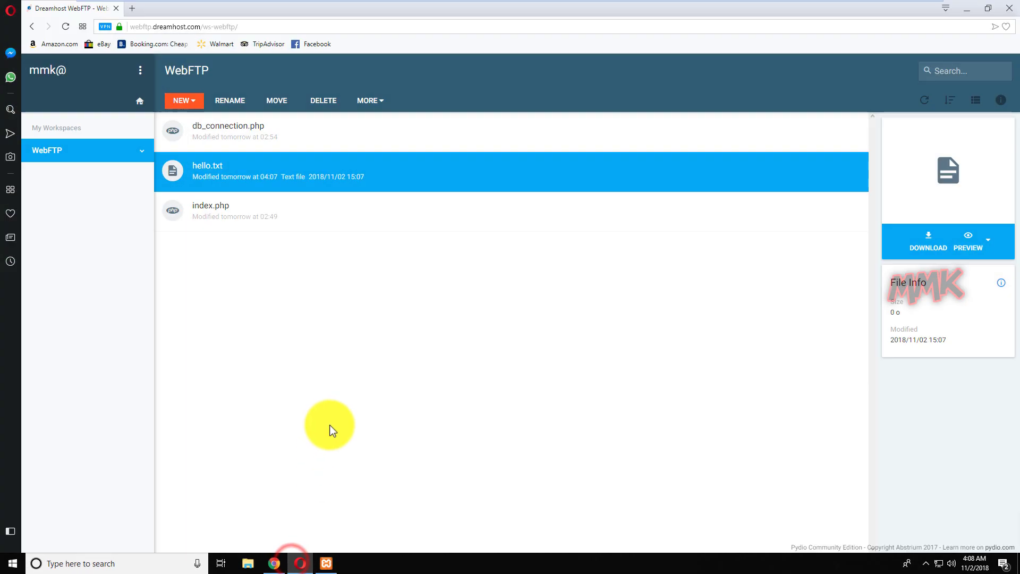
click(139, 70)
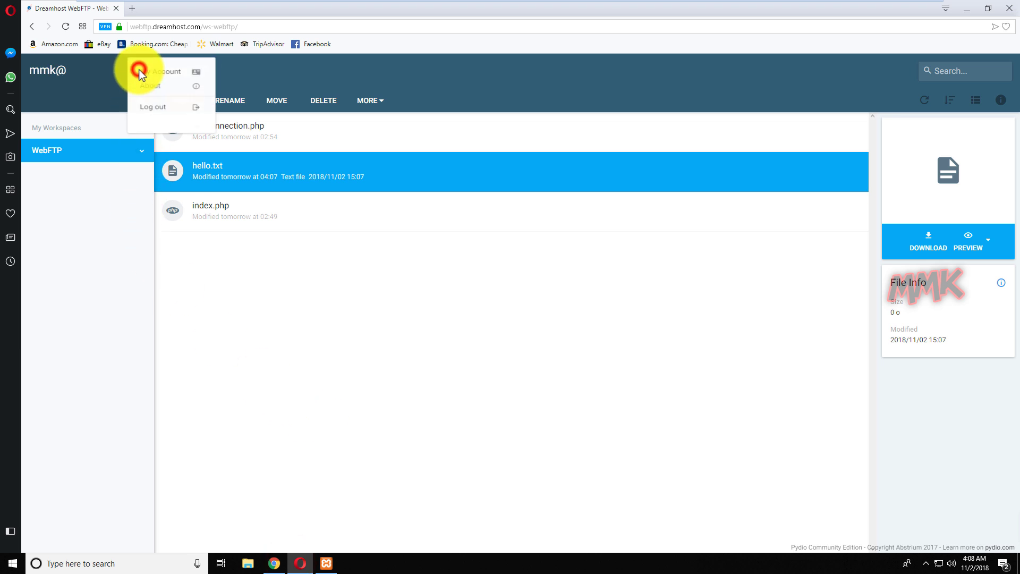
click(143, 117)
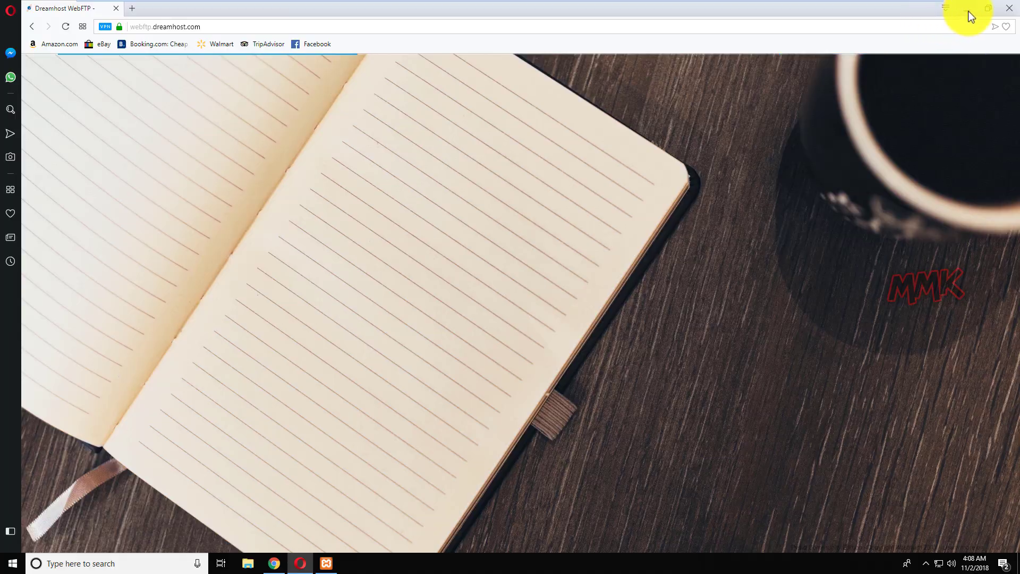
click(969, 11)
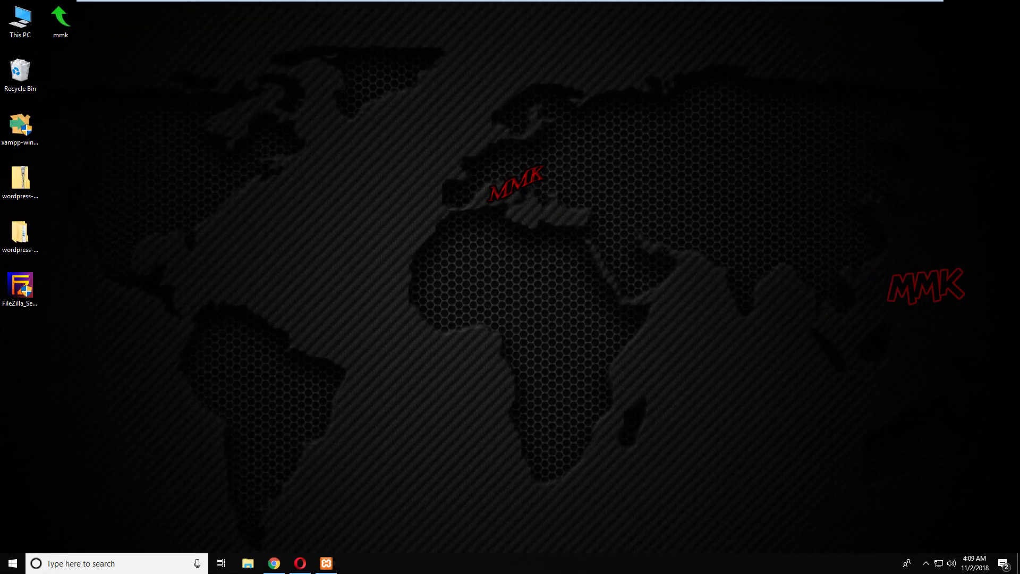
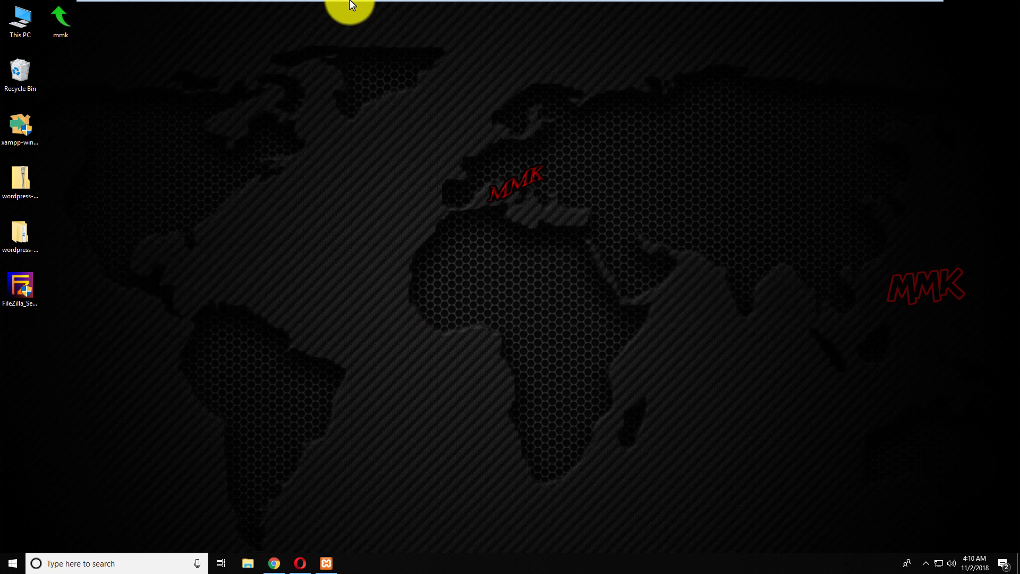
Switch to the Windows 7 VM, check its wireless connections, and bring up Firefox
mouse_move(350, 2)
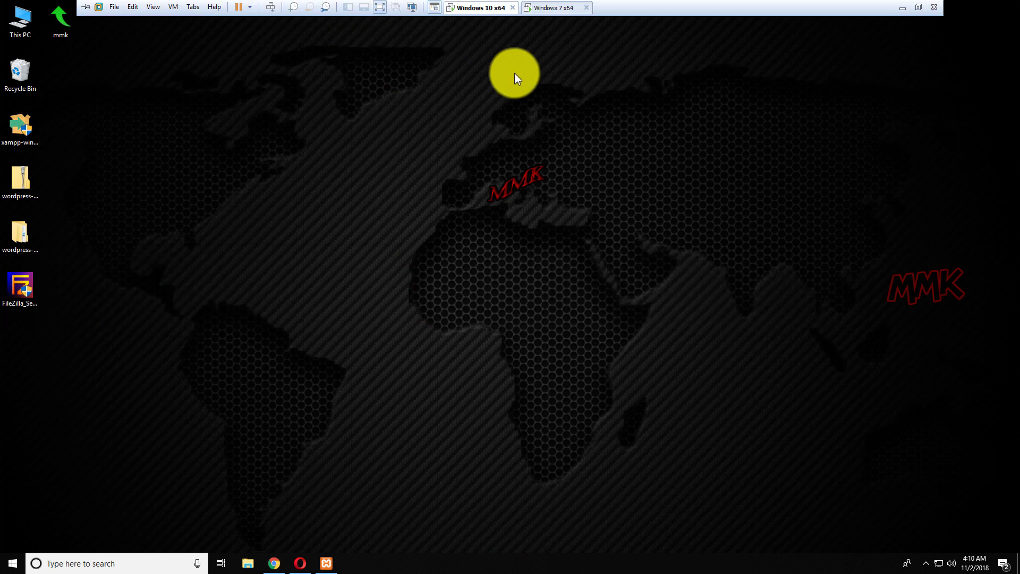
click(544, 11)
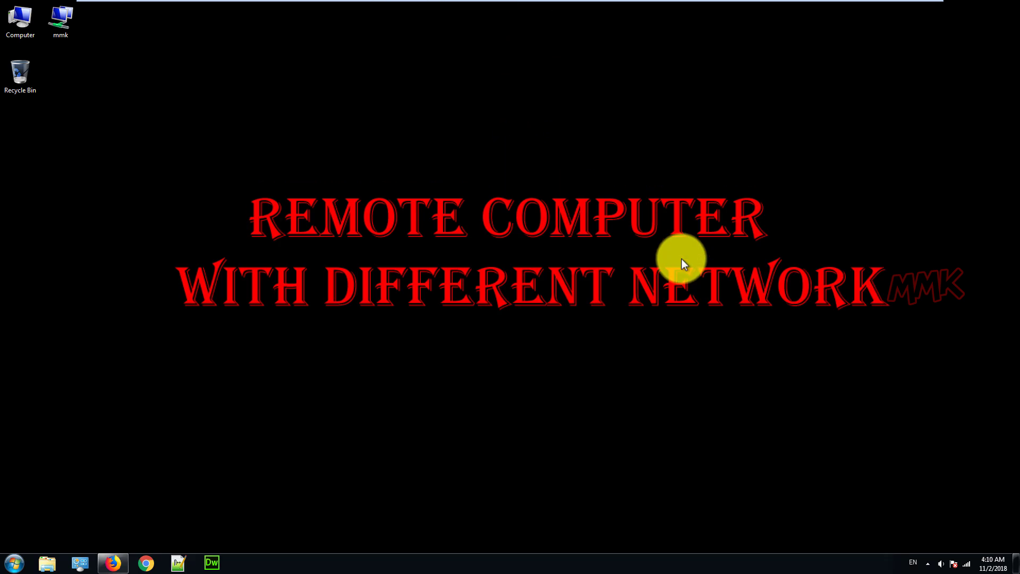
click(966, 567)
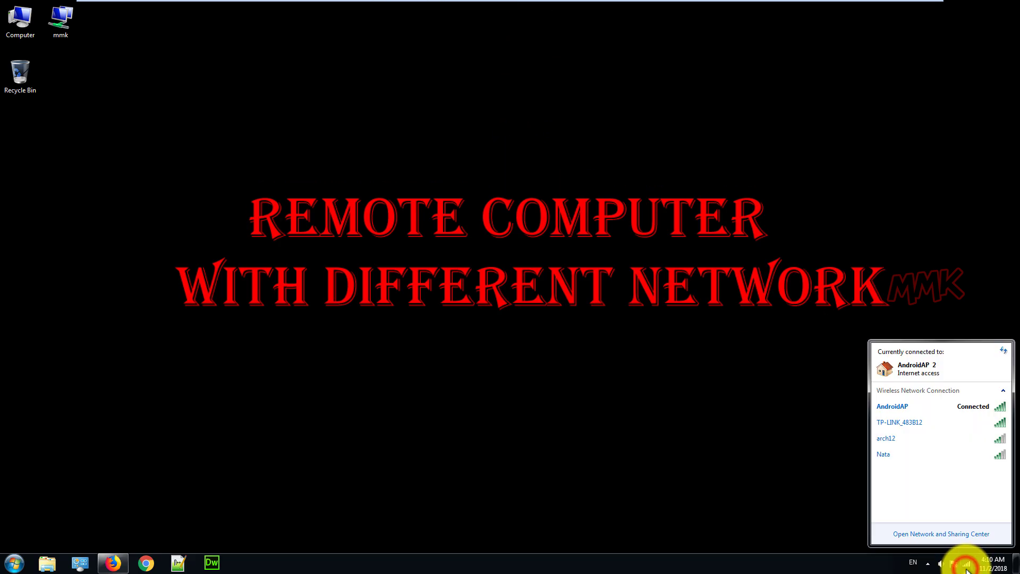
click(485, 371)
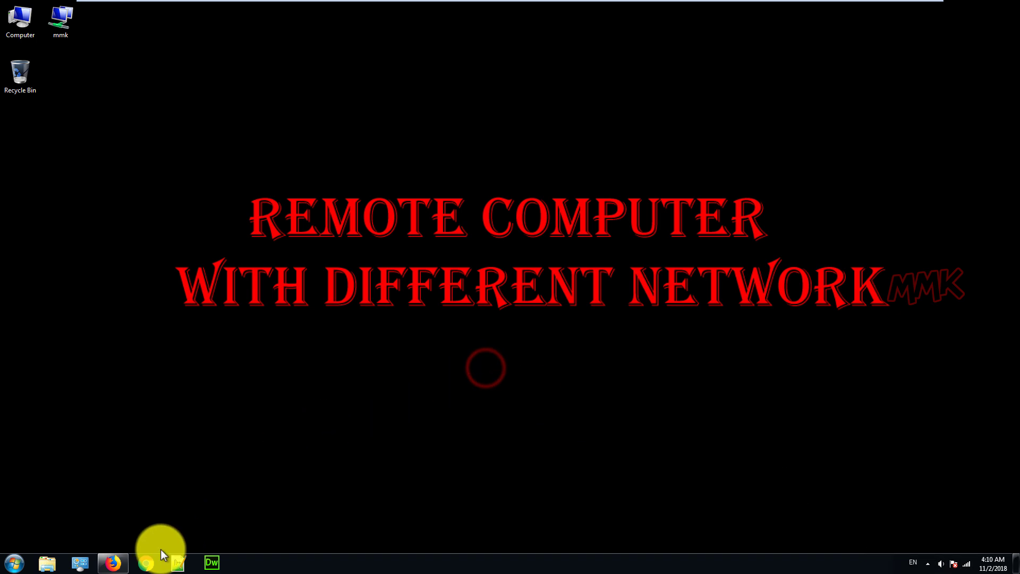
click(113, 564)
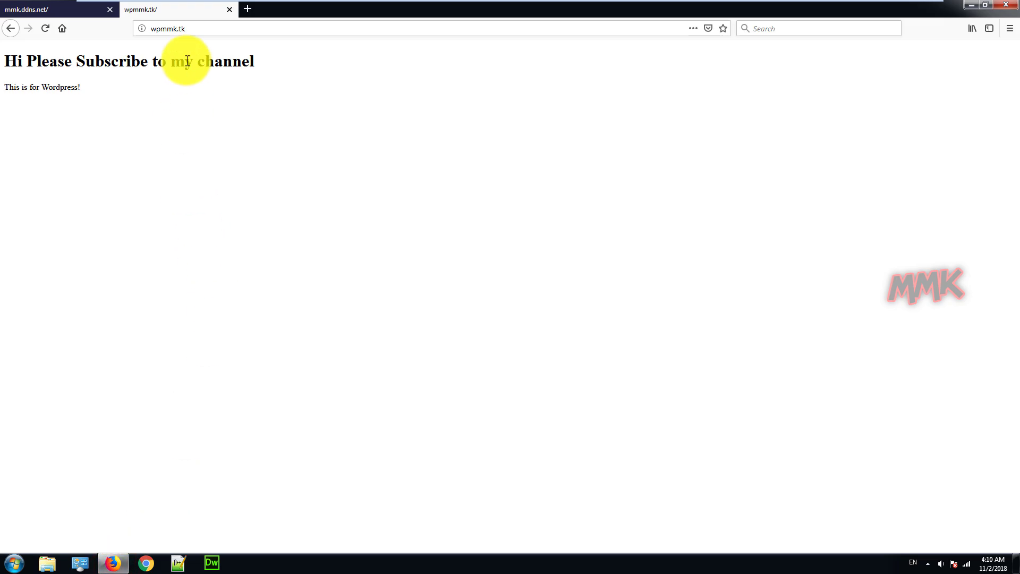
Search 'myip', open the WhatIsMyIP page, and close the mmk.ddns.net tab
click(195, 29)
text(myip)
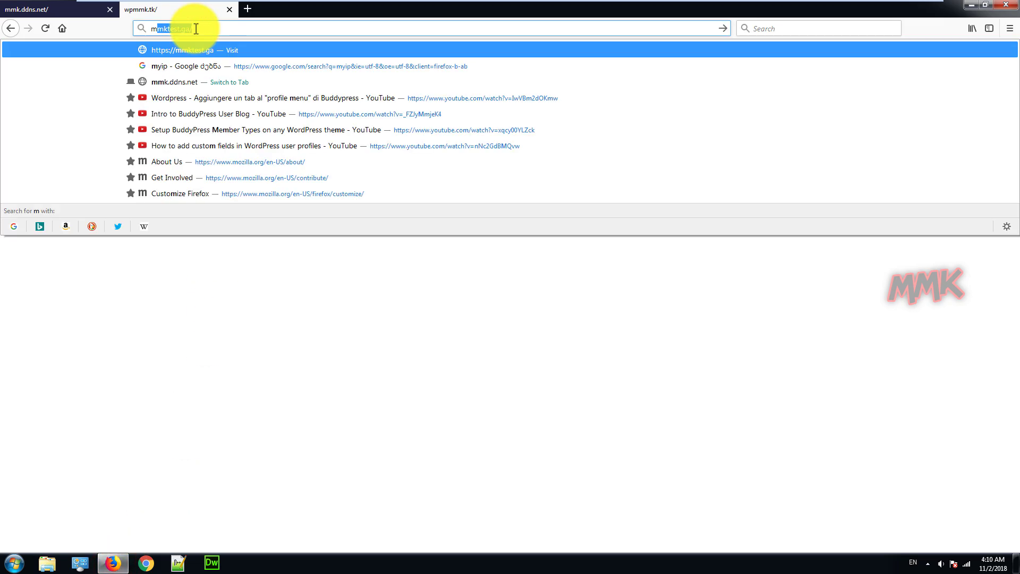
key(Return)
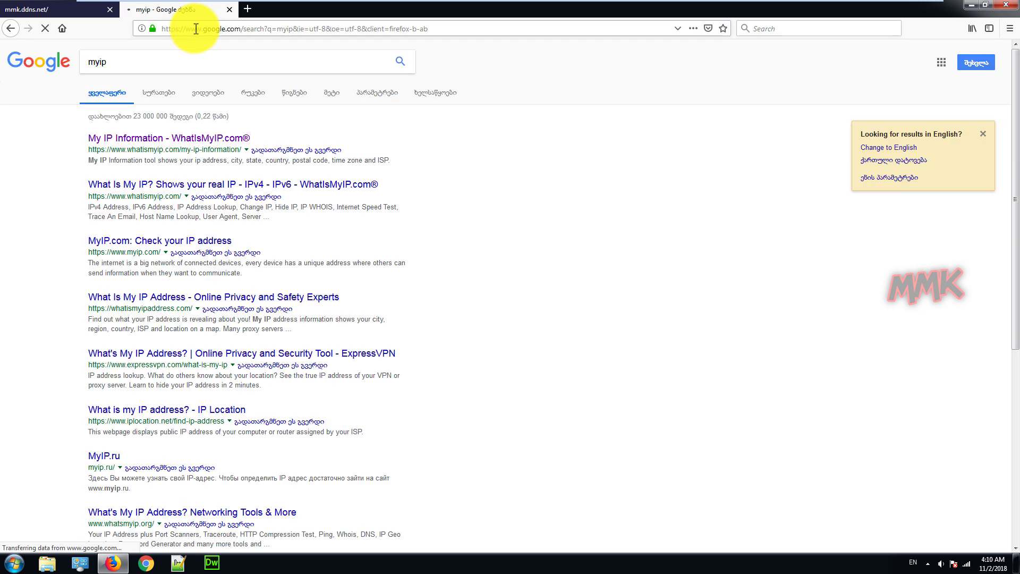
click(186, 139)
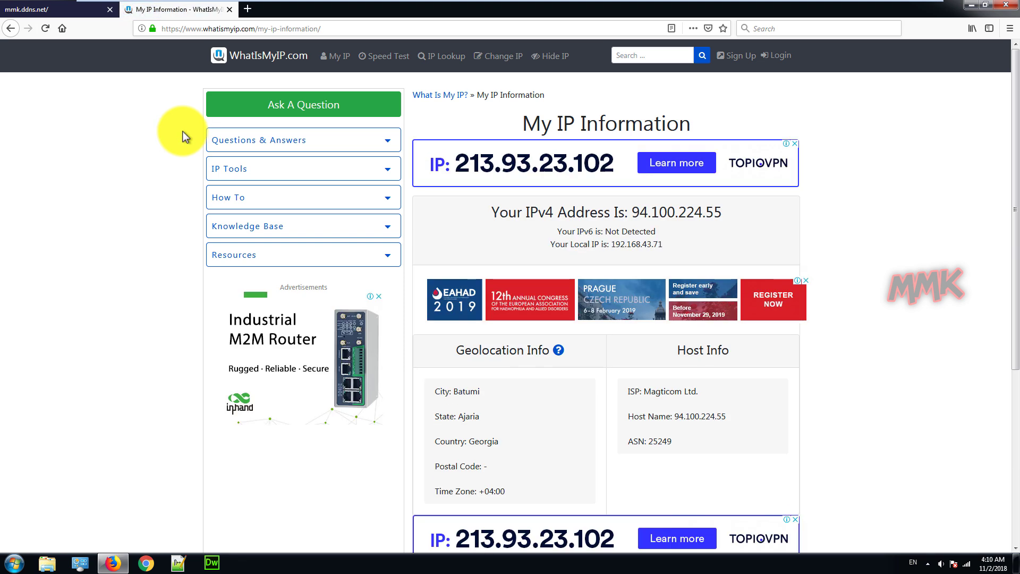
click(110, 10)
click(166, 32)
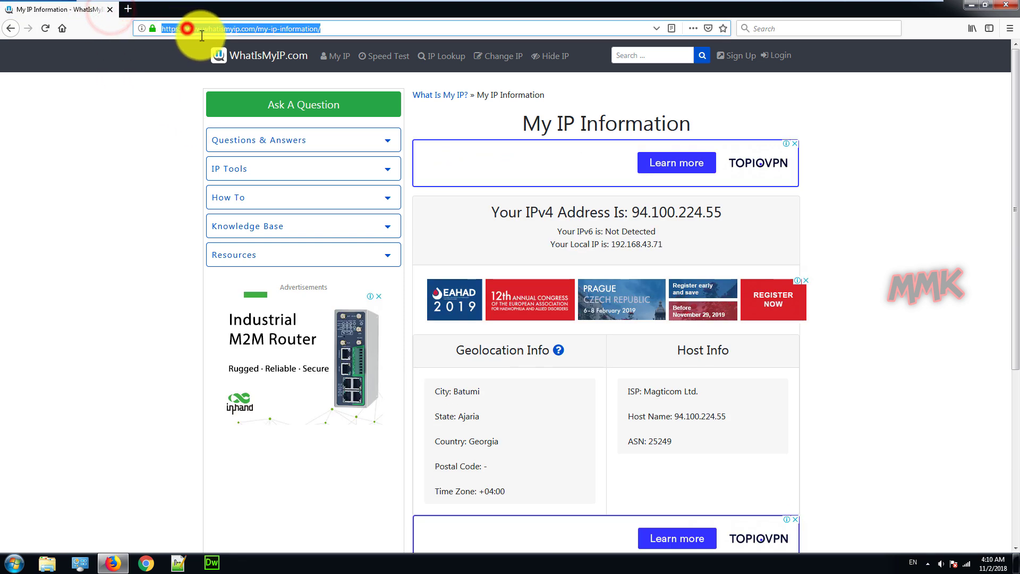
Search 'filezilla' and go to filezilla-project.org's 64-bit FileZilla Client download
text(filezilla)
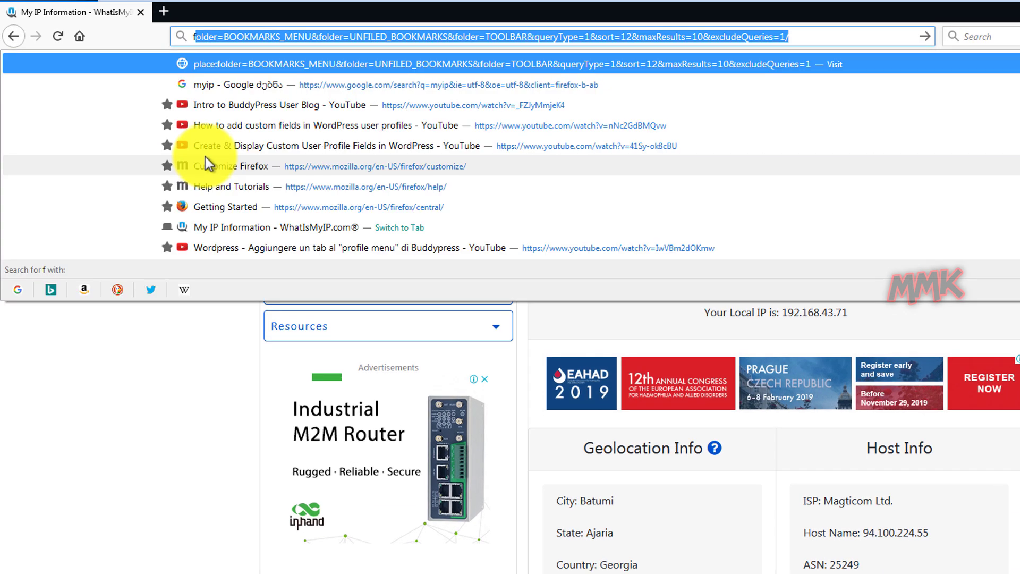
key(Return)
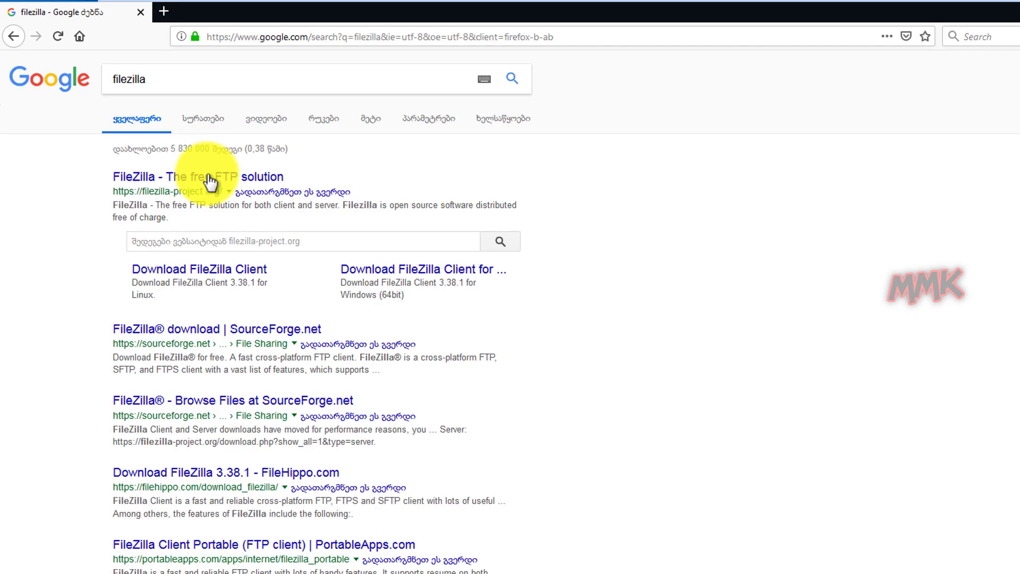
click(206, 176)
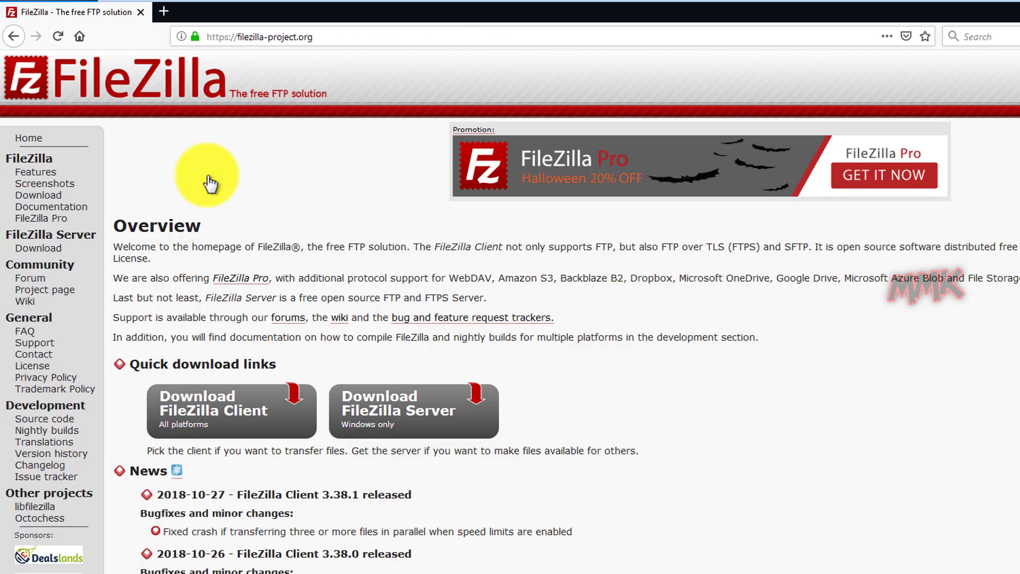
click(215, 415)
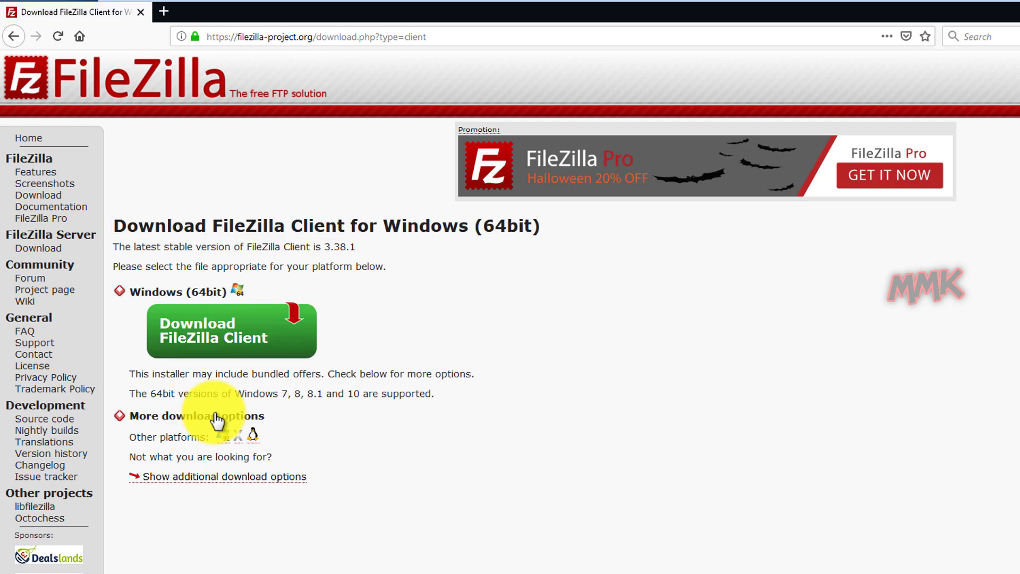
click(188, 337)
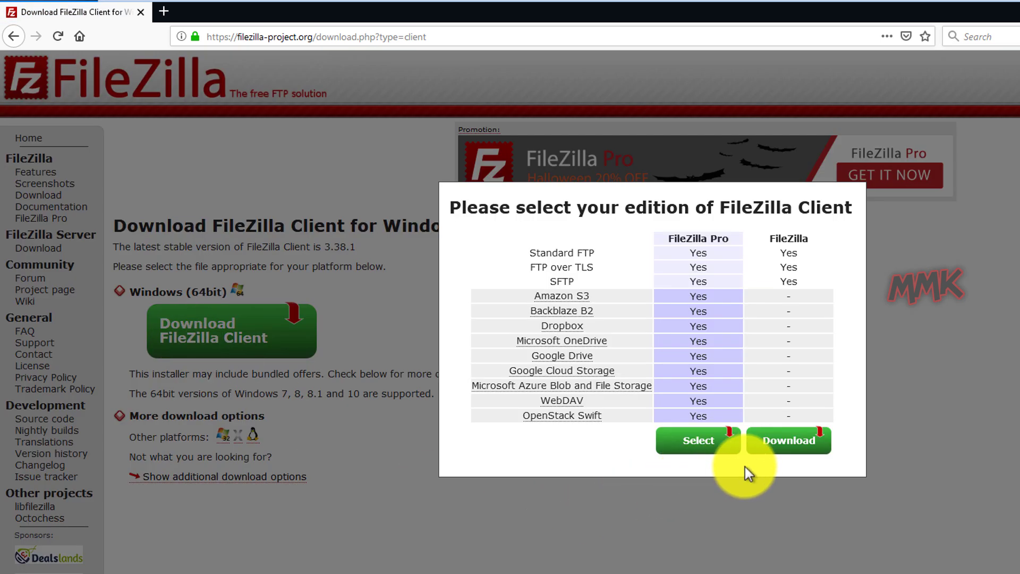
Save the free FileZilla 3.38.1 installer to the Desktop and minimize Firefox
click(784, 446)
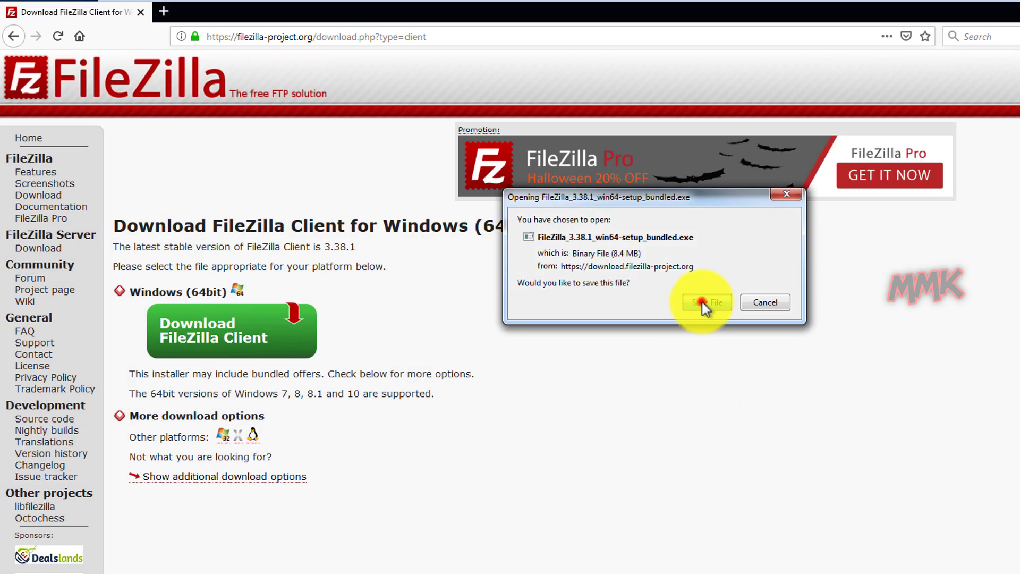
click(703, 302)
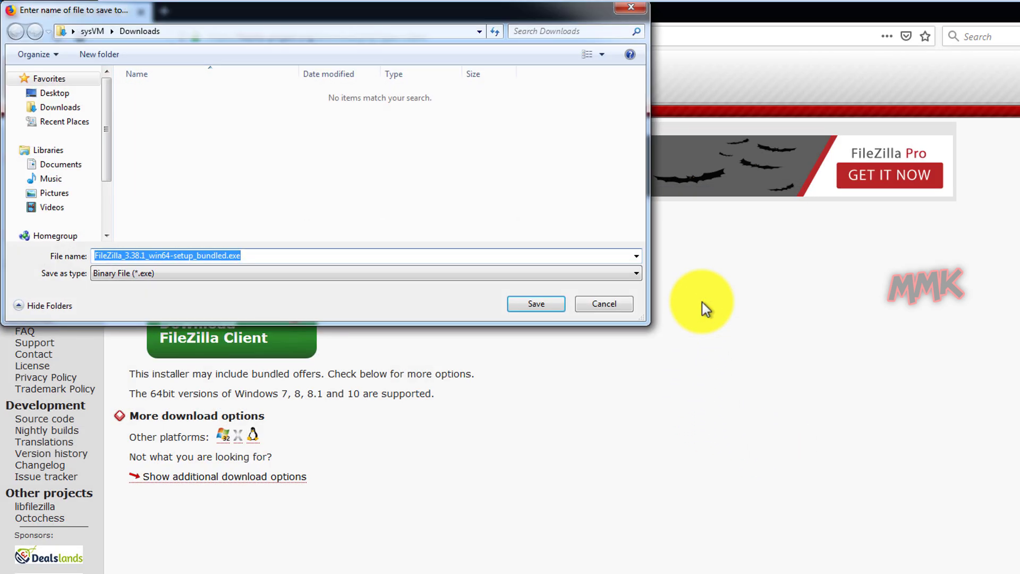
click(51, 94)
click(519, 304)
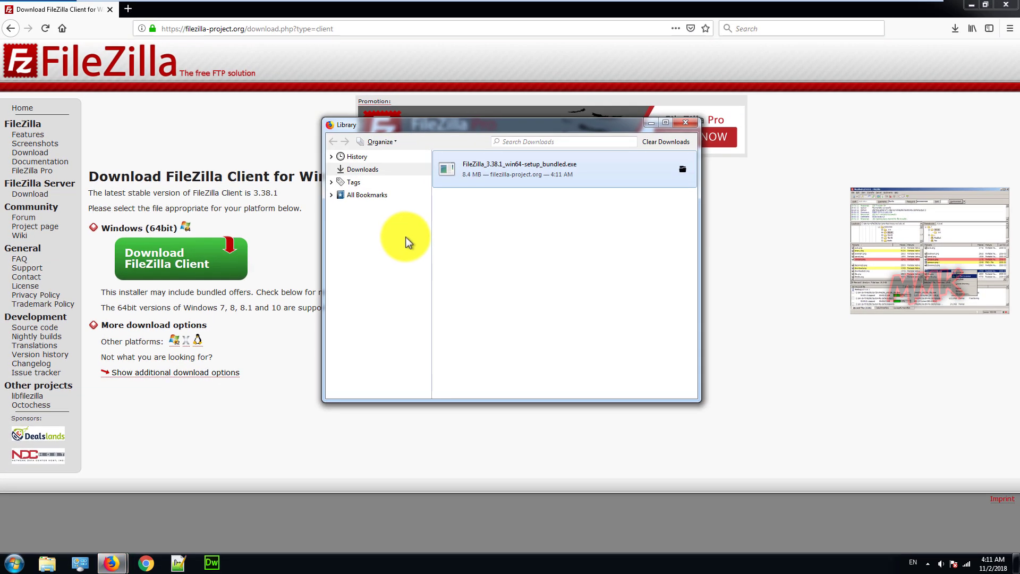
click(686, 122)
click(971, 5)
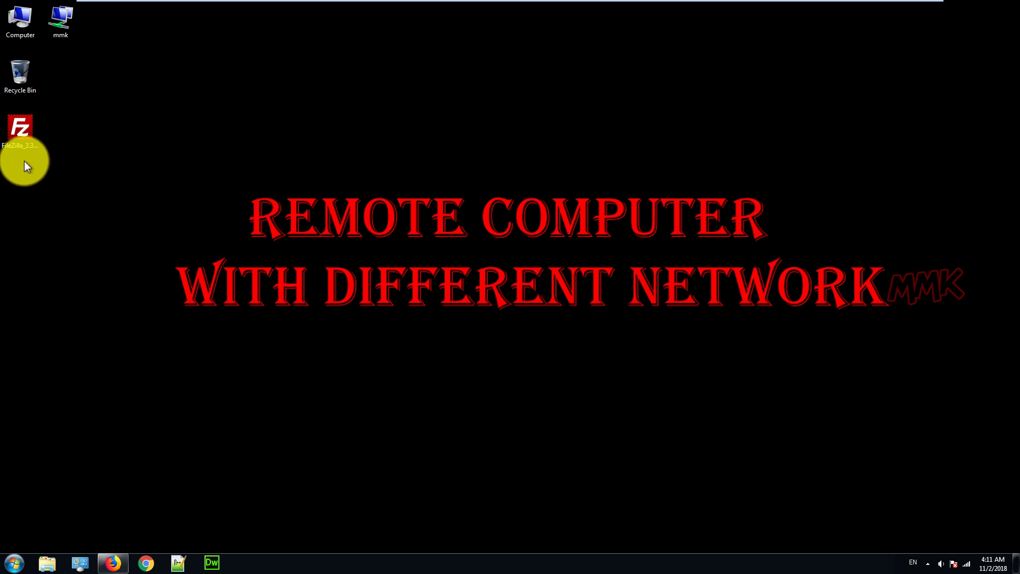
Run the FileZilla 3.38.1 installer, accept the licence, keep all defaults, and launch the client
double_click(18, 133)
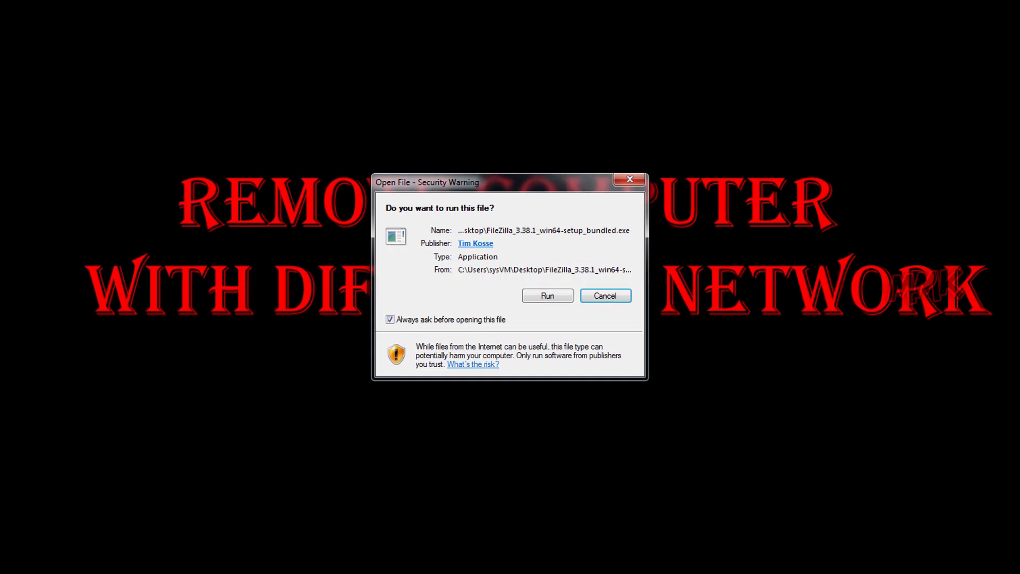
click(550, 299)
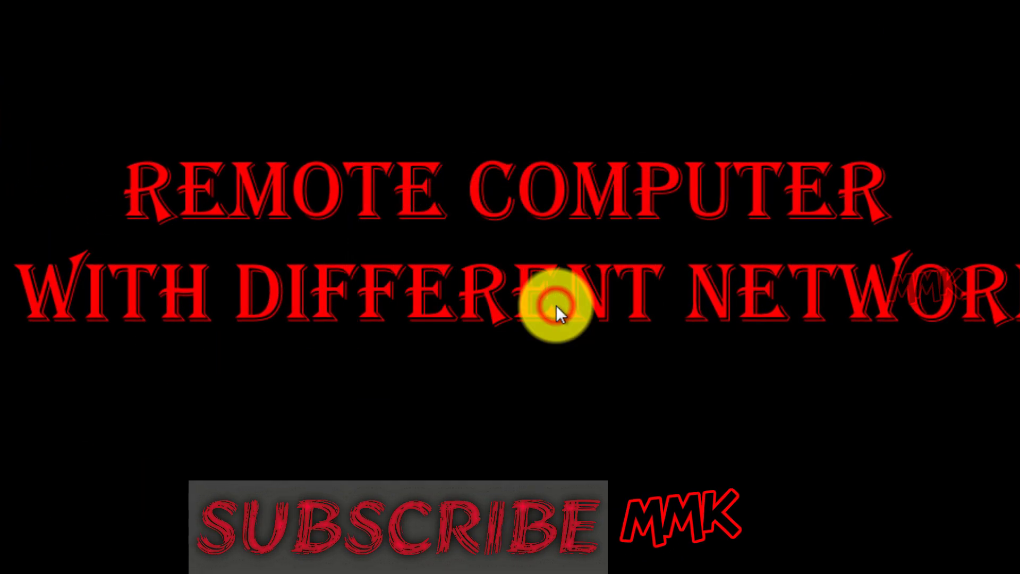
click(594, 413)
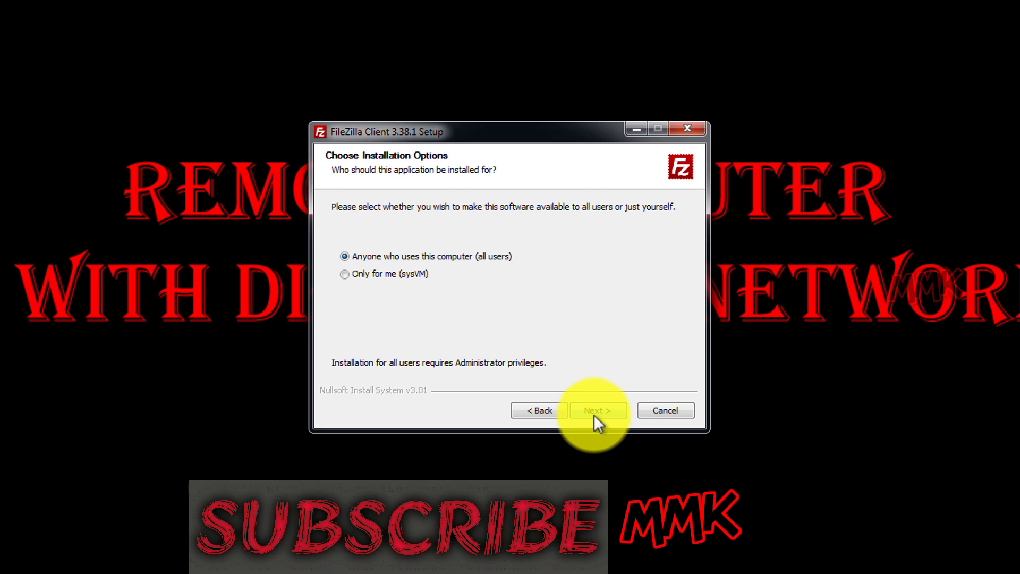
click(594, 411)
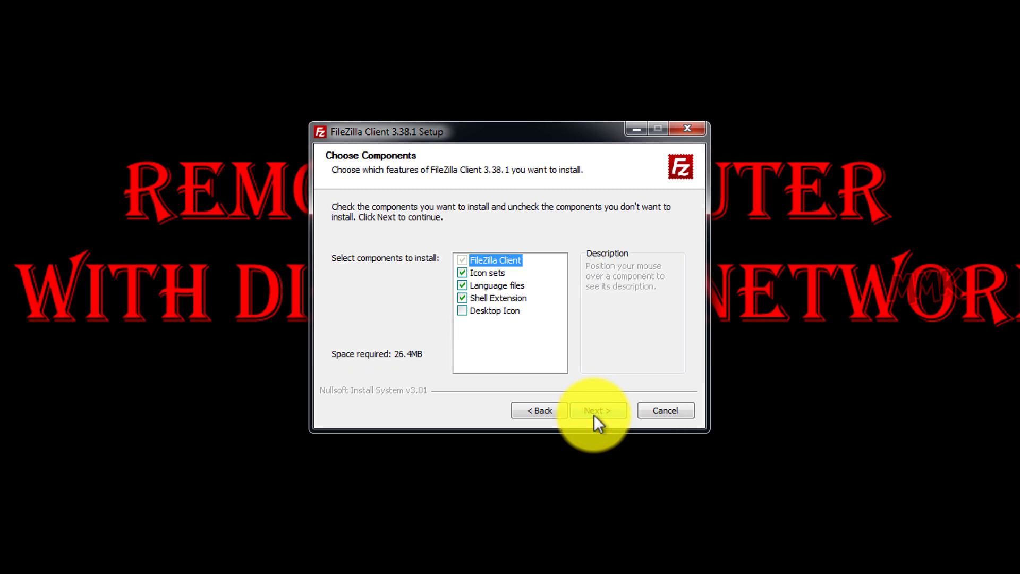
click(595, 412)
click(594, 412)
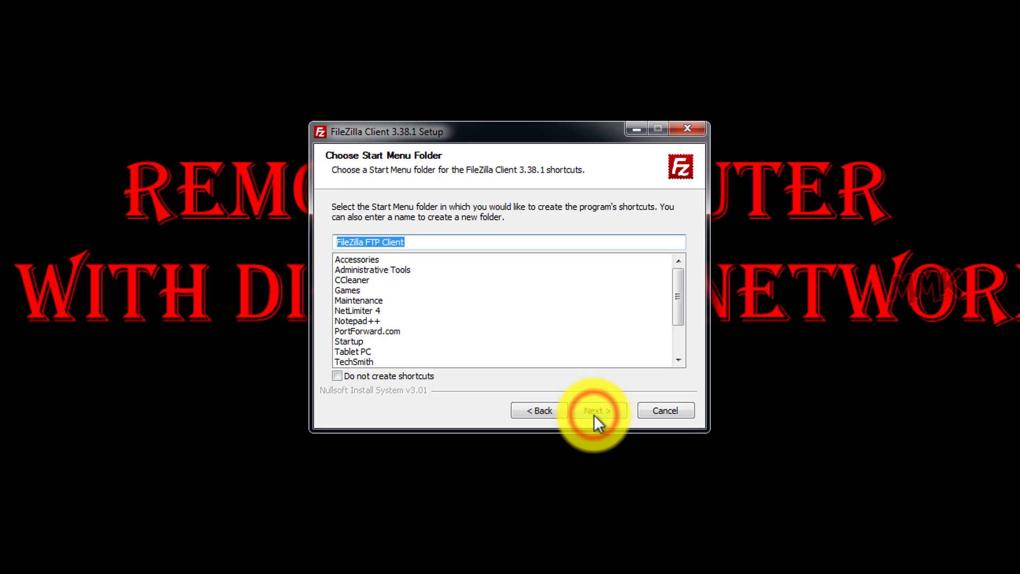
click(594, 411)
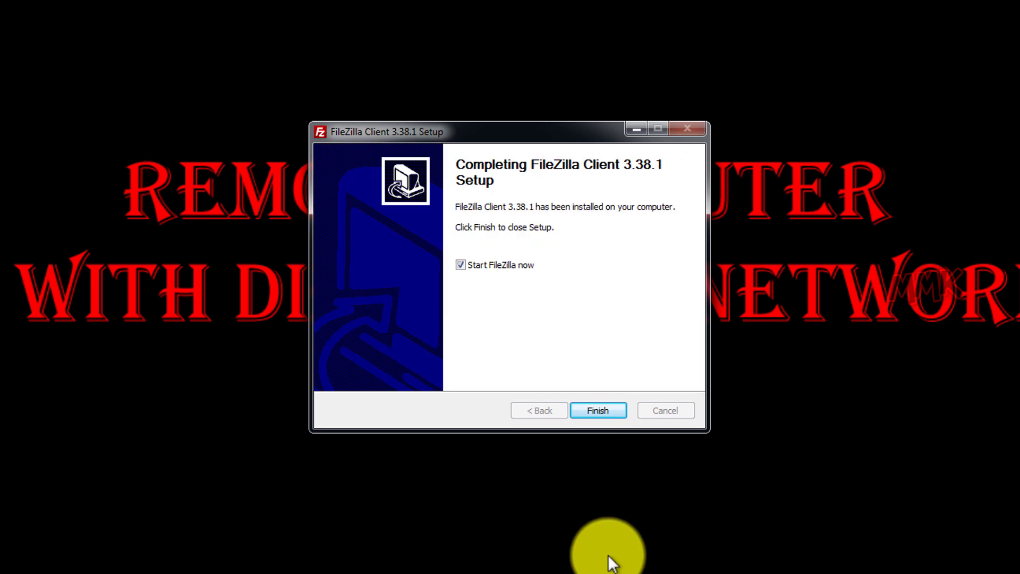
click(591, 412)
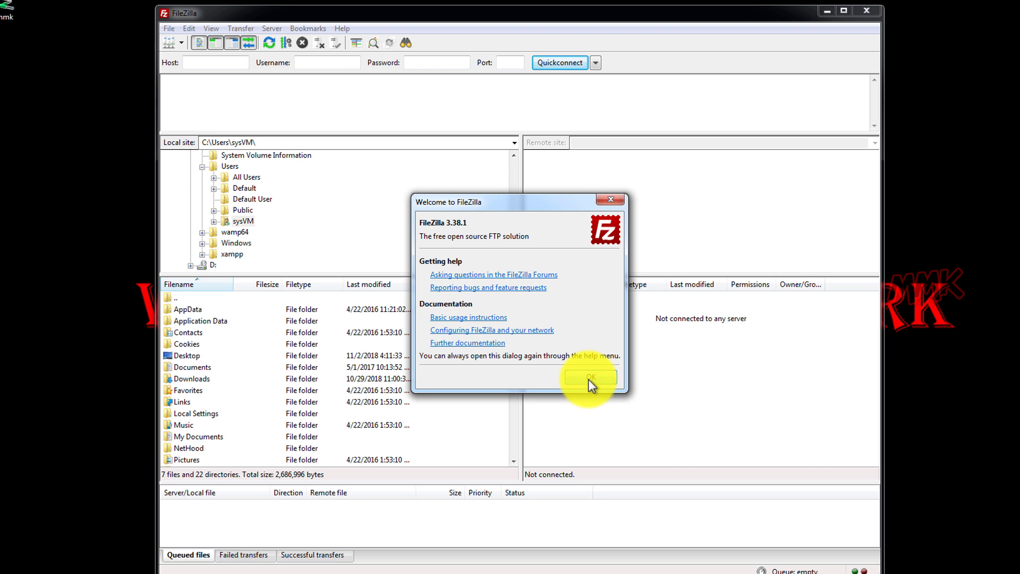
Dismiss the Welcome to FileZilla dialog, then shrink and reposition the FileZilla window
click(588, 379)
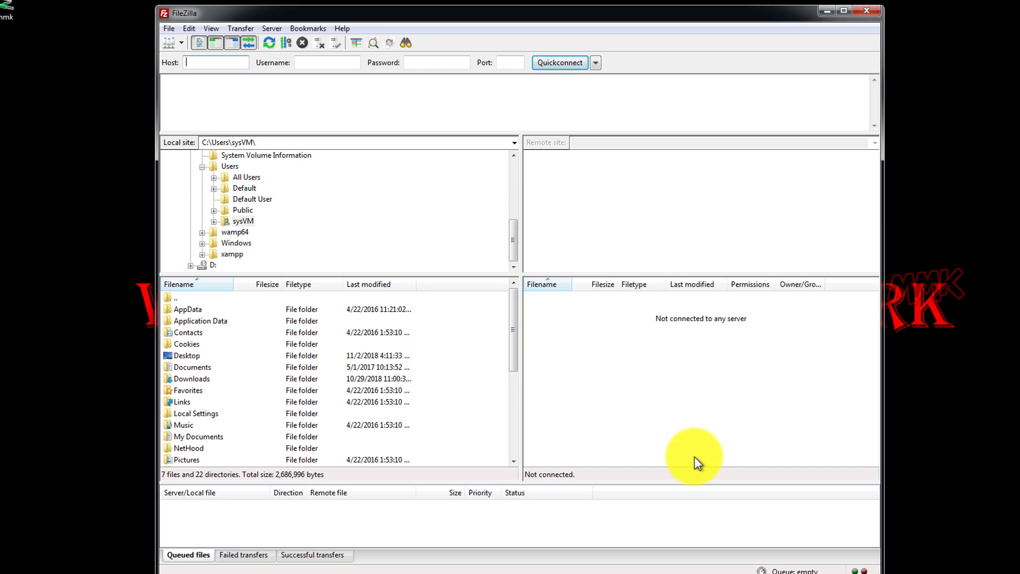
drag(882, 566, 870, 499)
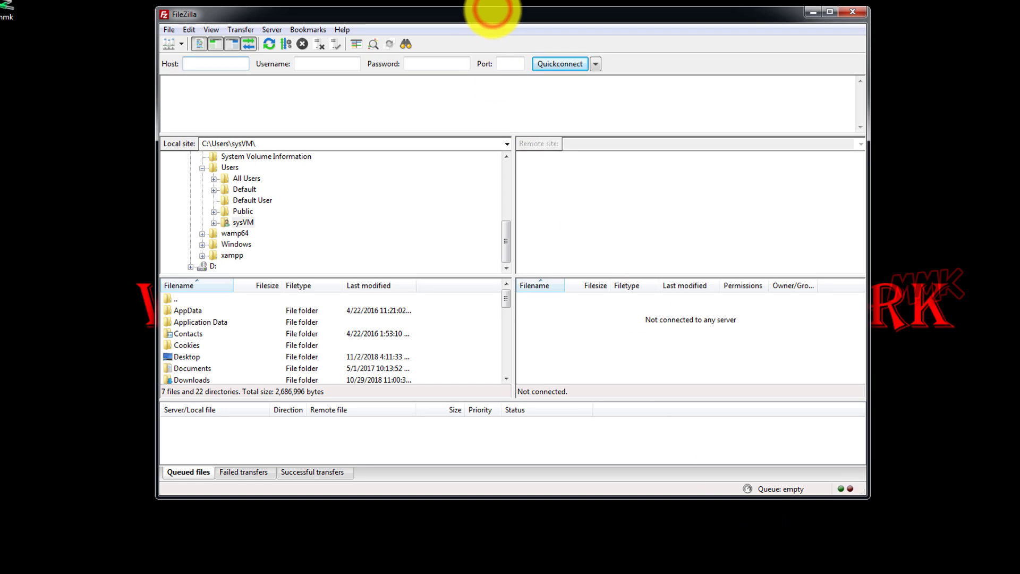
drag(493, 12, 479, 41)
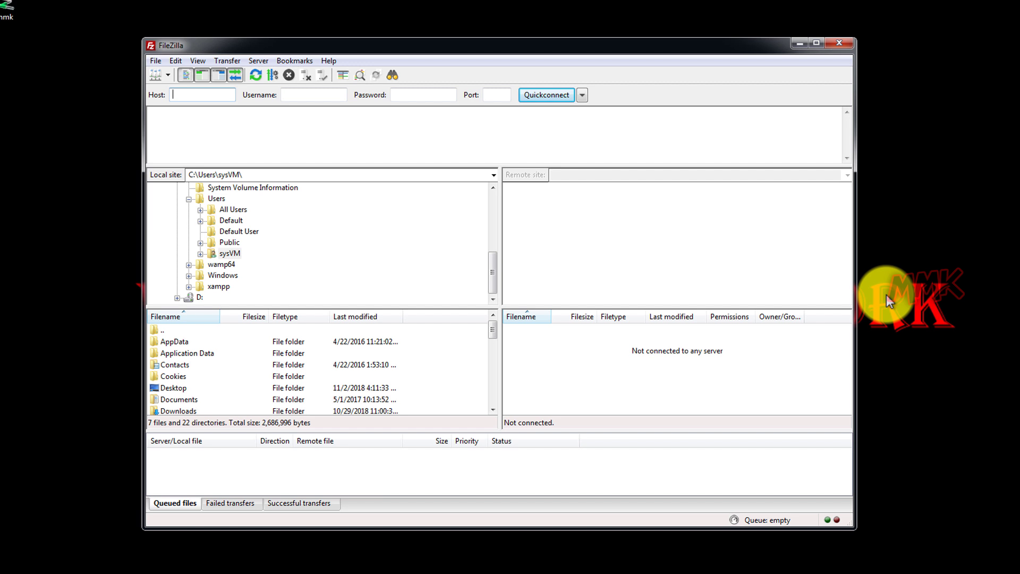
click(156, 62)
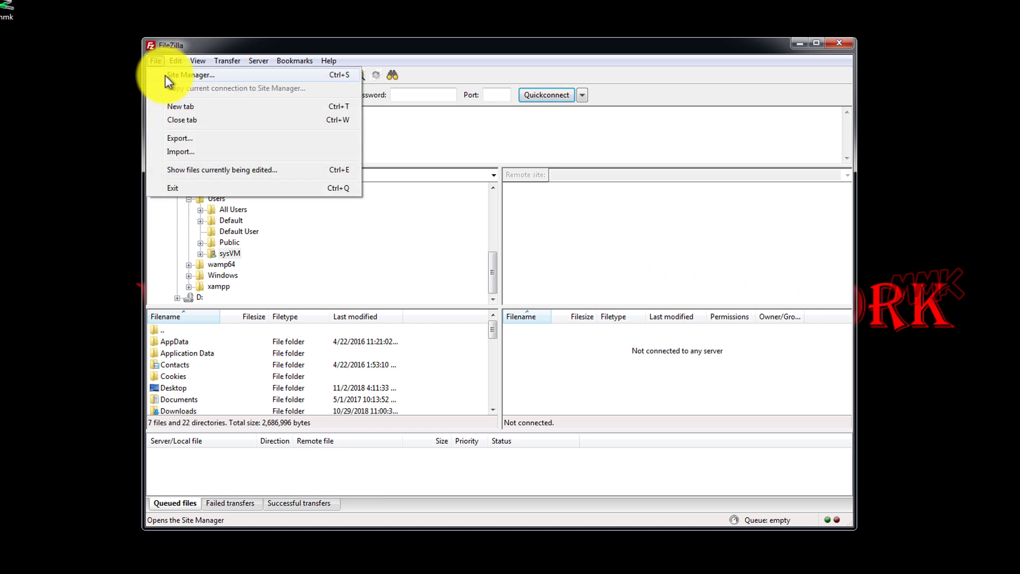
Create a new Site Manager entry using FTP with the default encryption setting
click(171, 74)
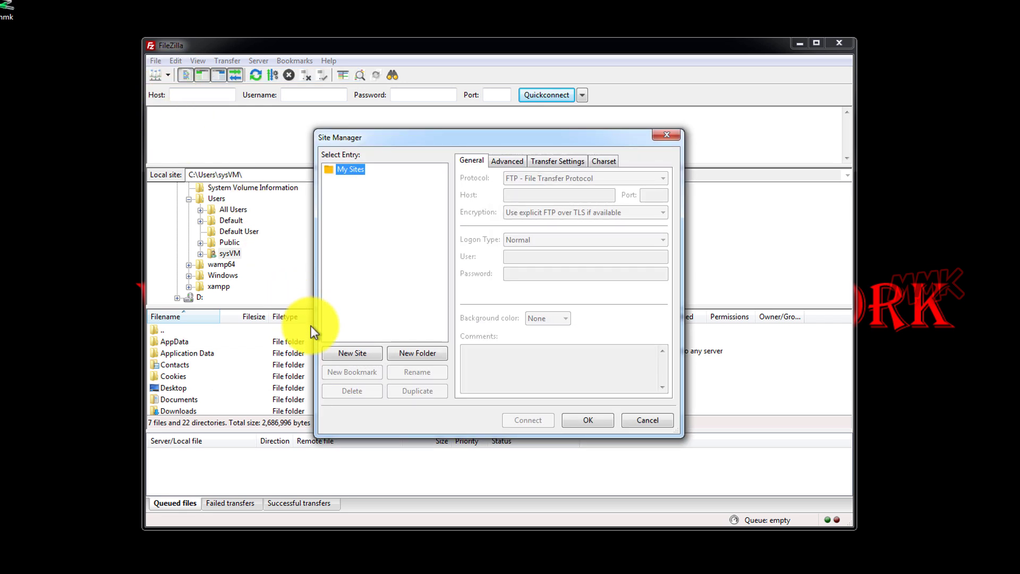
click(342, 354)
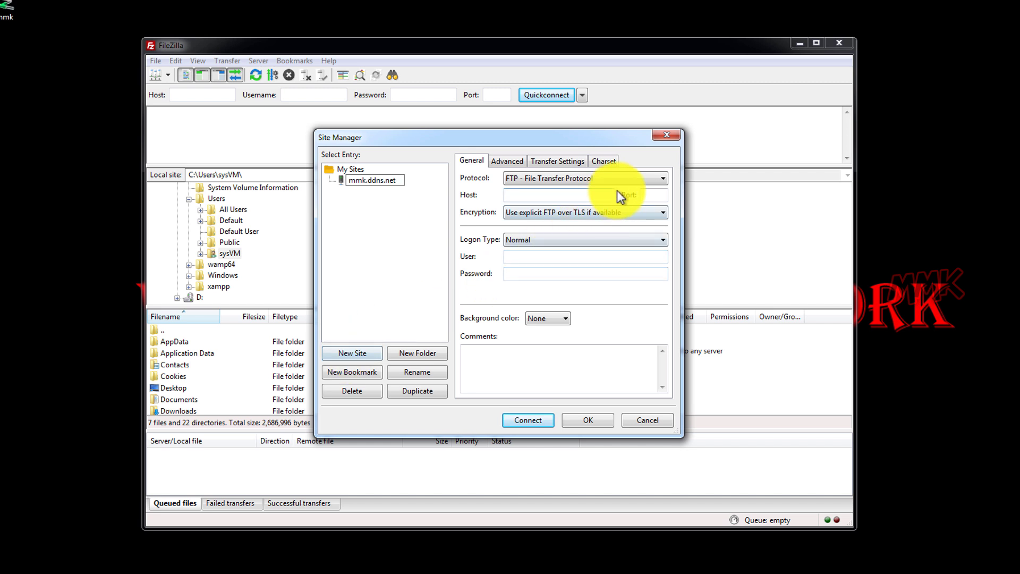
click(624, 179)
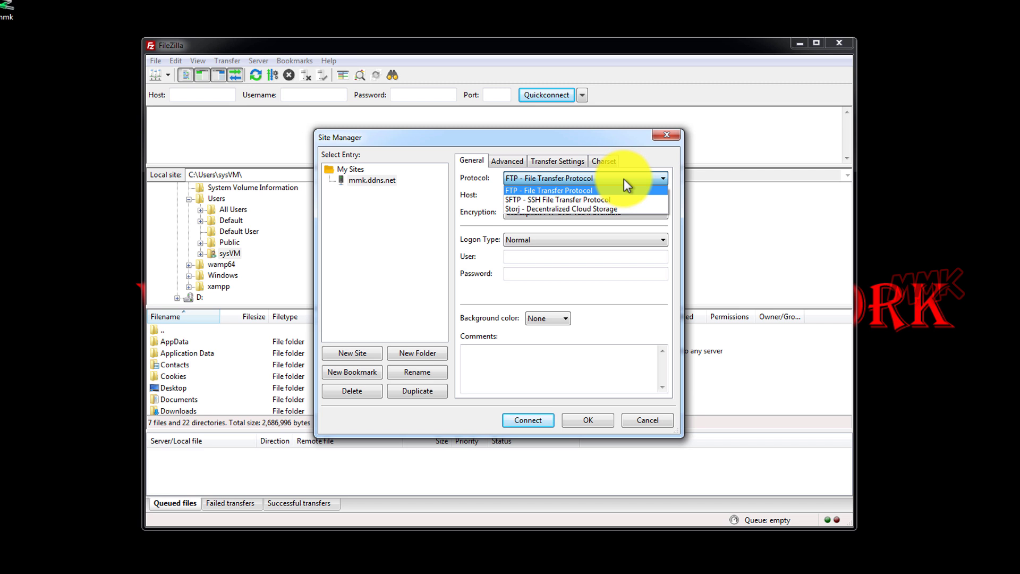
click(642, 162)
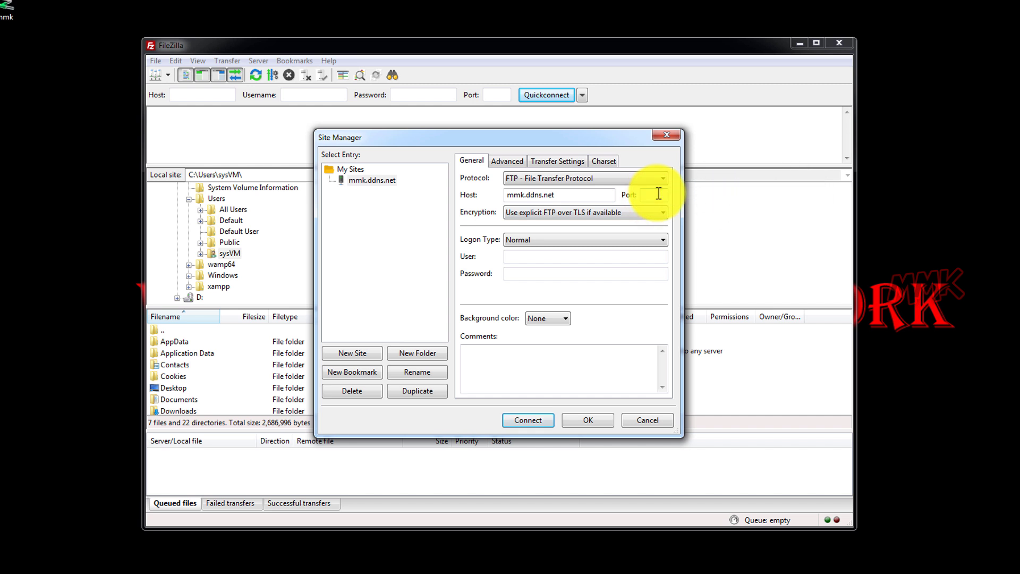
click(660, 215)
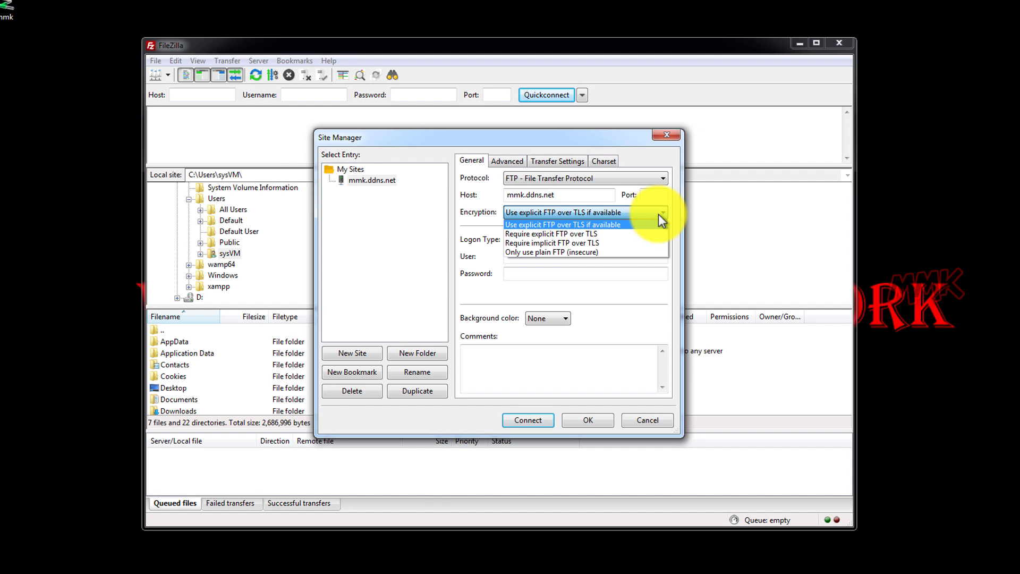
click(638, 157)
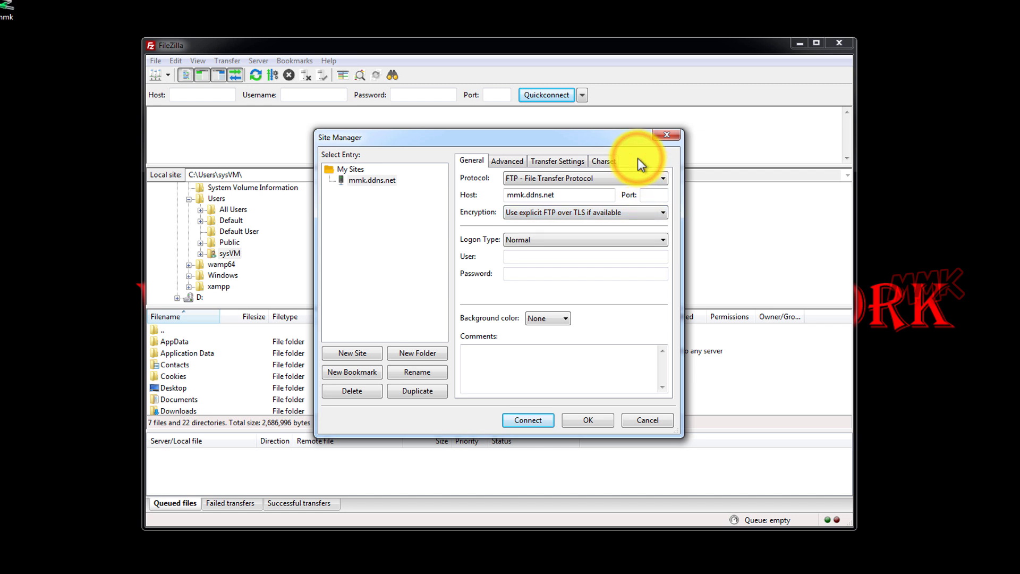
Enter the login user name and password, then save the site with passwords remembered
click(617, 256)
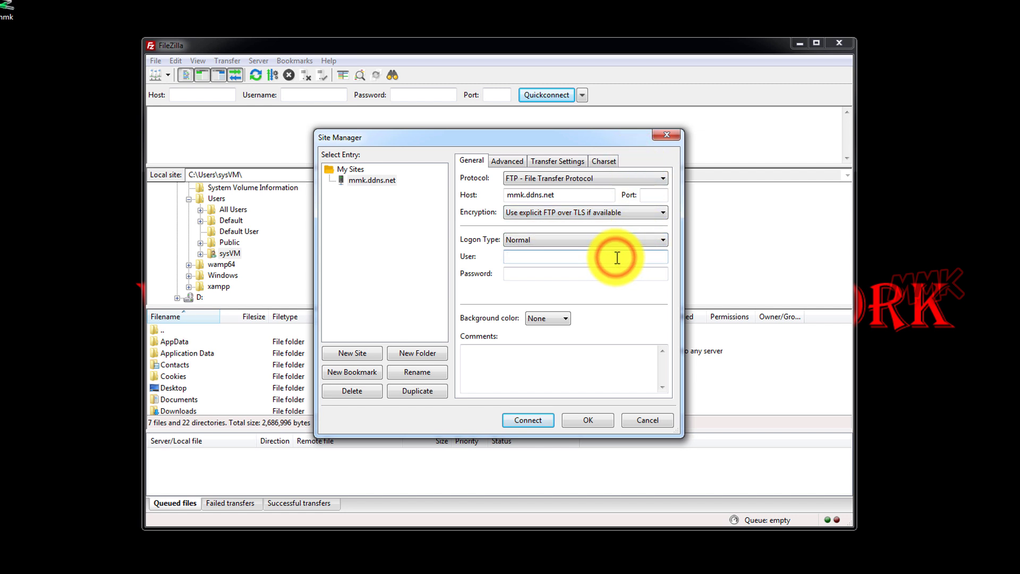
text(mmk@)
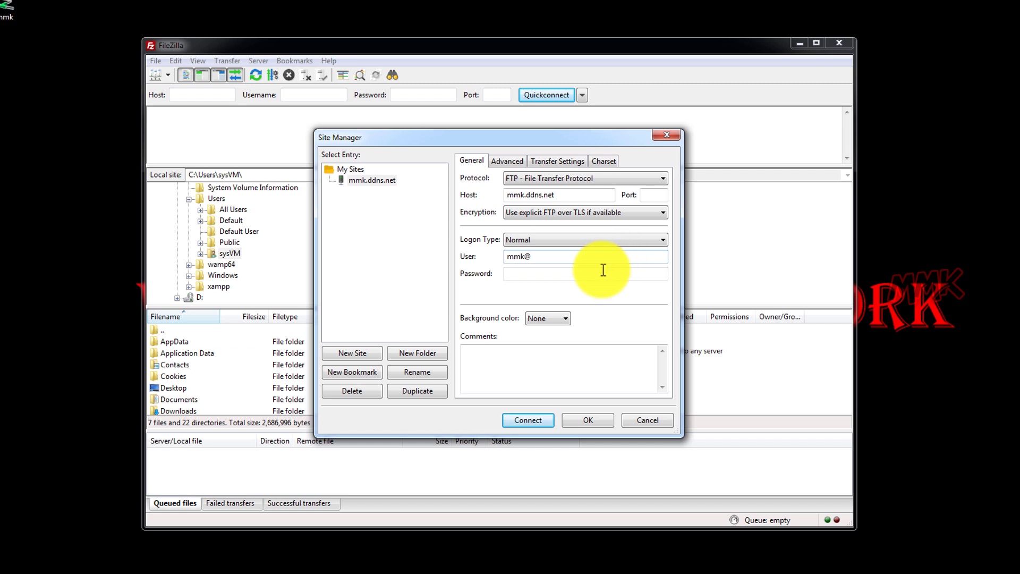
click(597, 274)
text(1234)
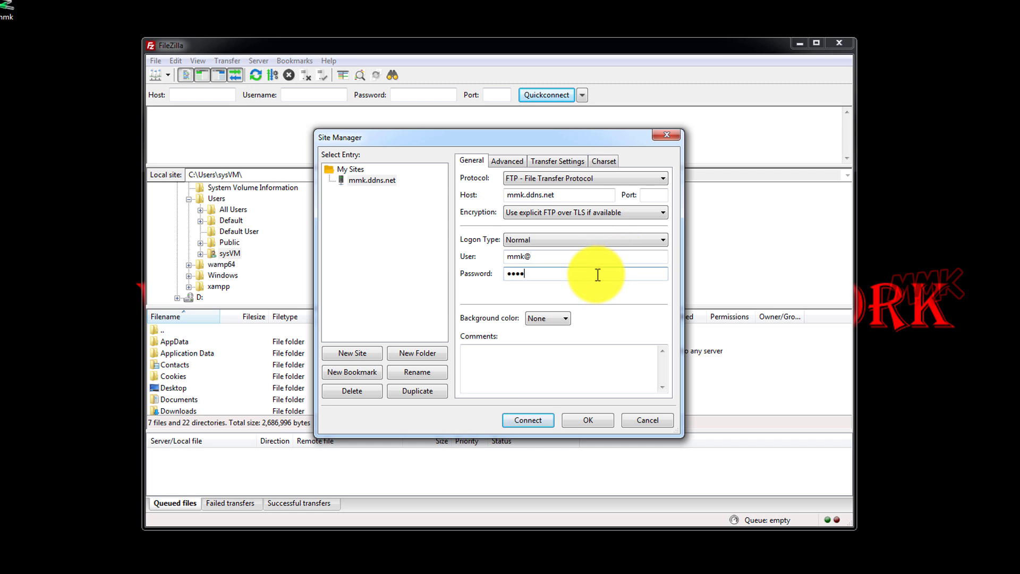
text(56)
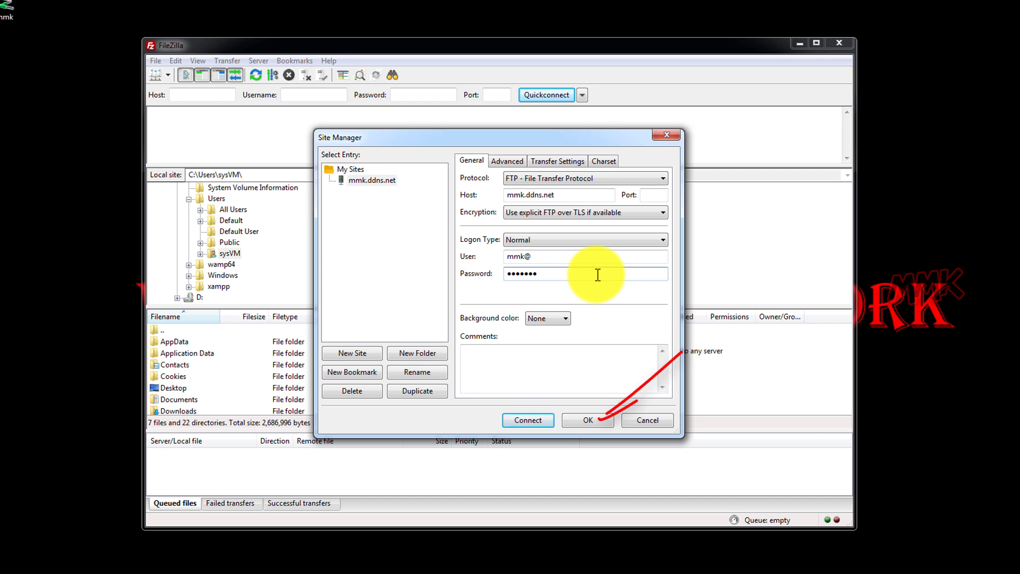
text(7)
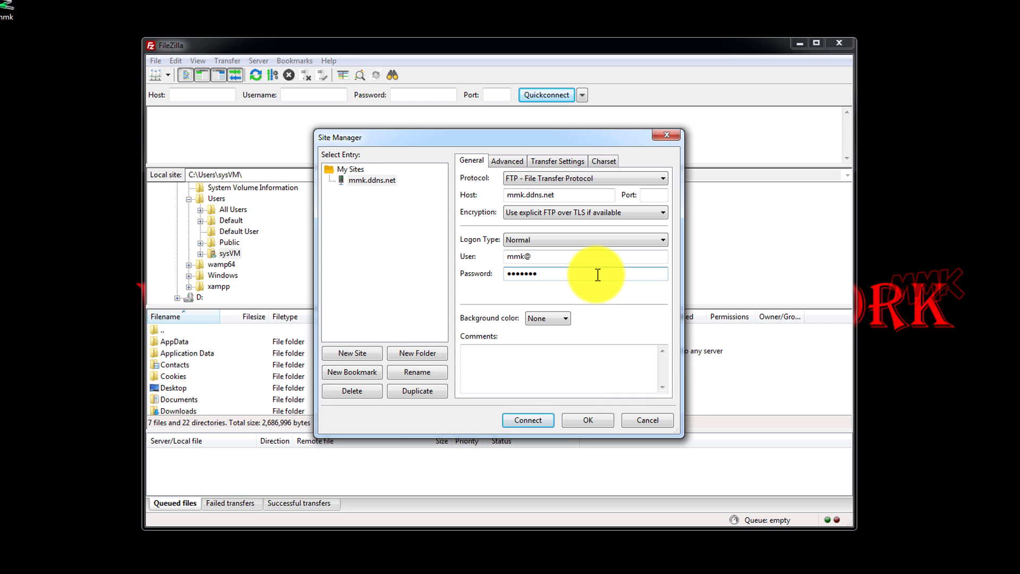
click(576, 420)
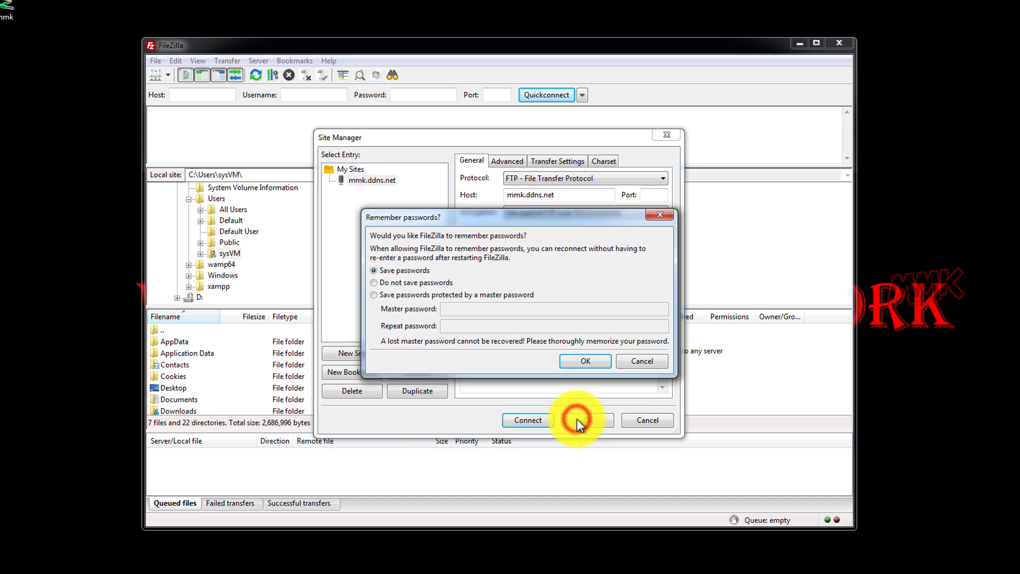
click(578, 362)
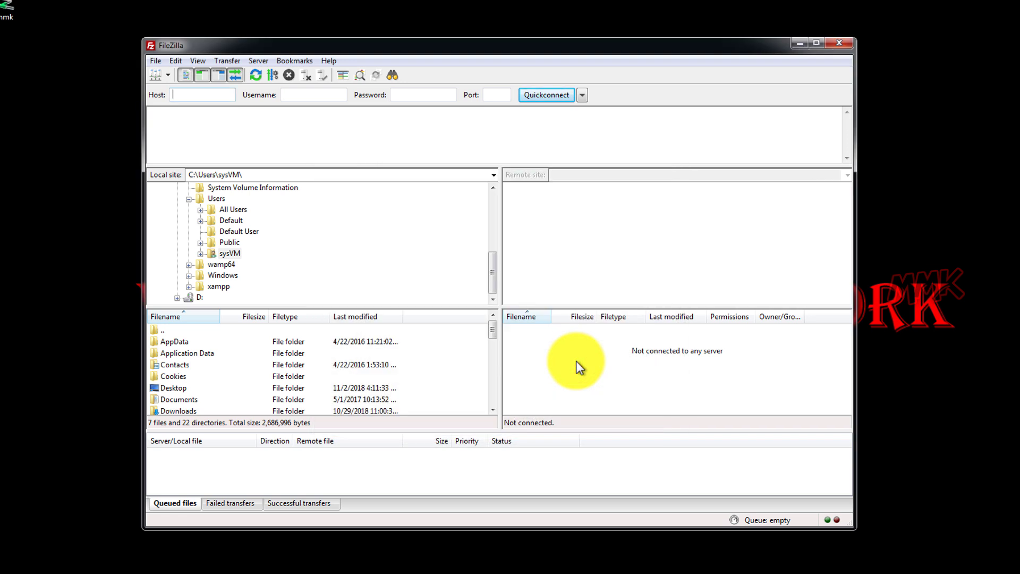
Connect to the saved mmk.ddns.net site and trust its certificate
click(168, 76)
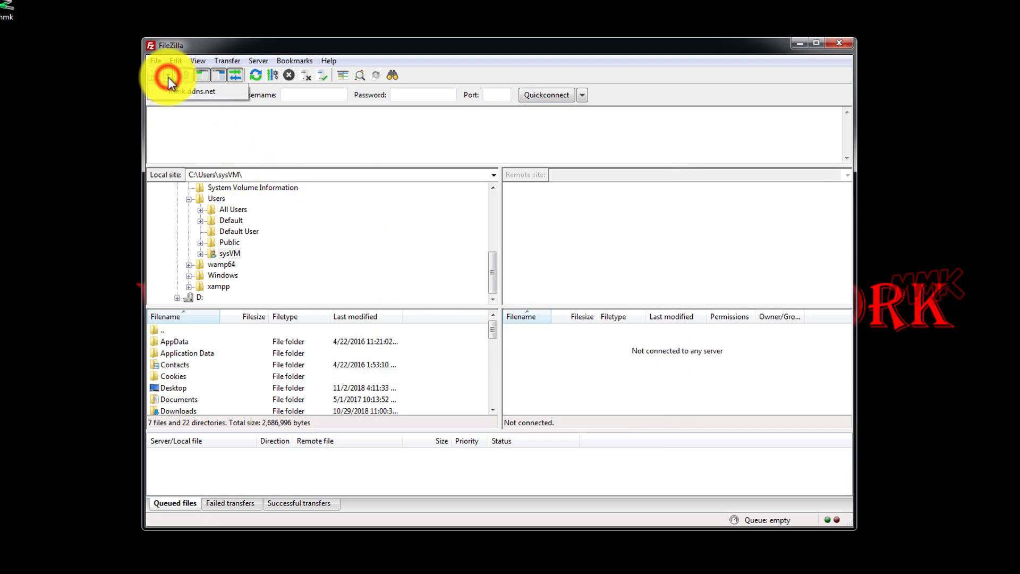
click(169, 89)
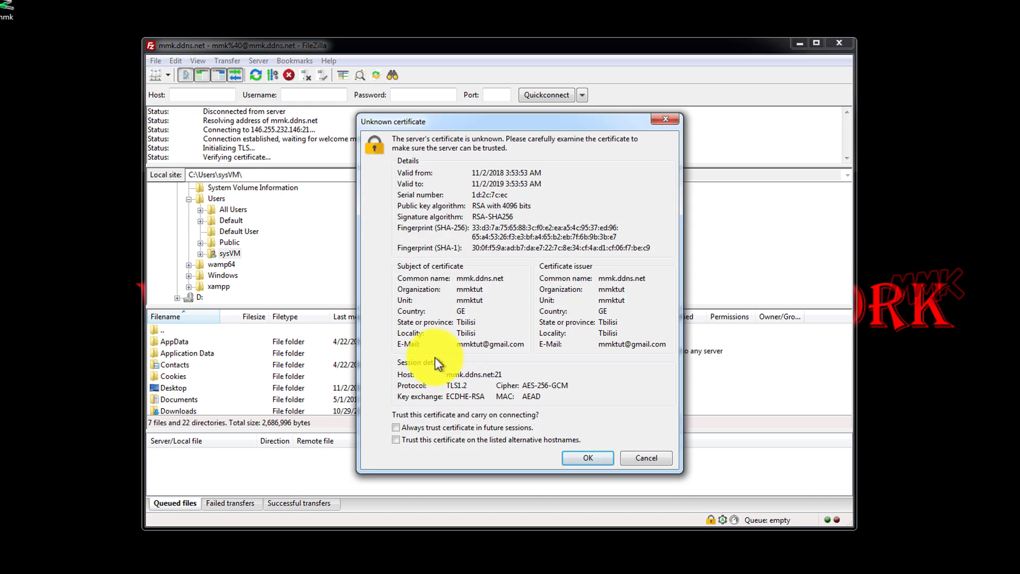
click(574, 457)
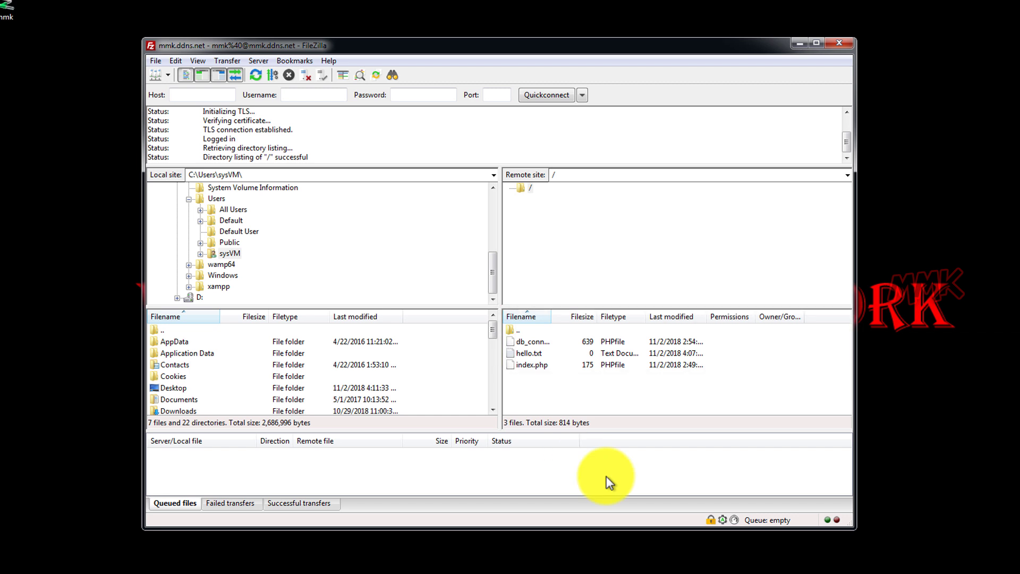
Show the local Desktop folder and download the server's hello.txt into it
drag(492, 279, 495, 215)
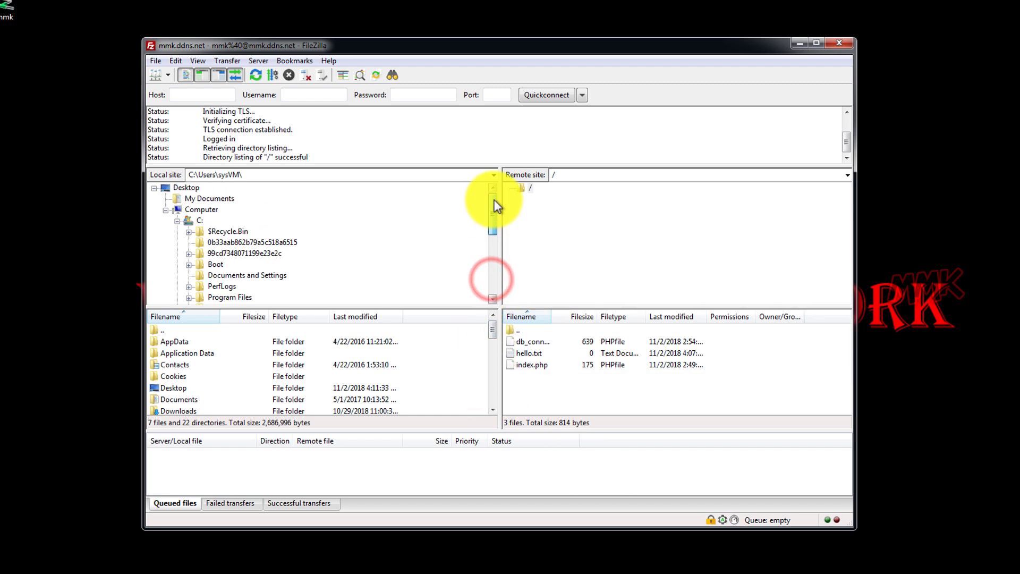
click(166, 211)
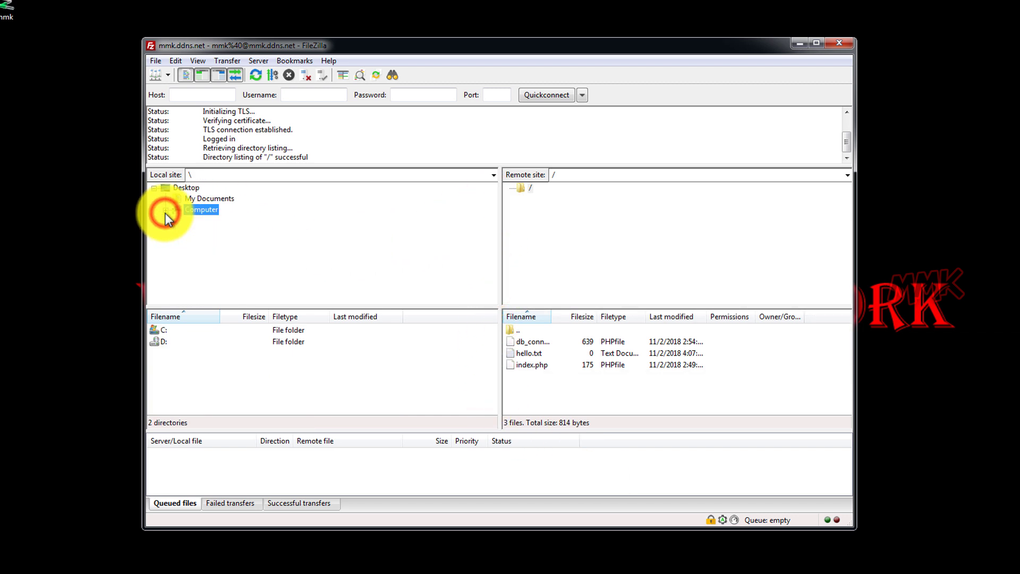
click(187, 188)
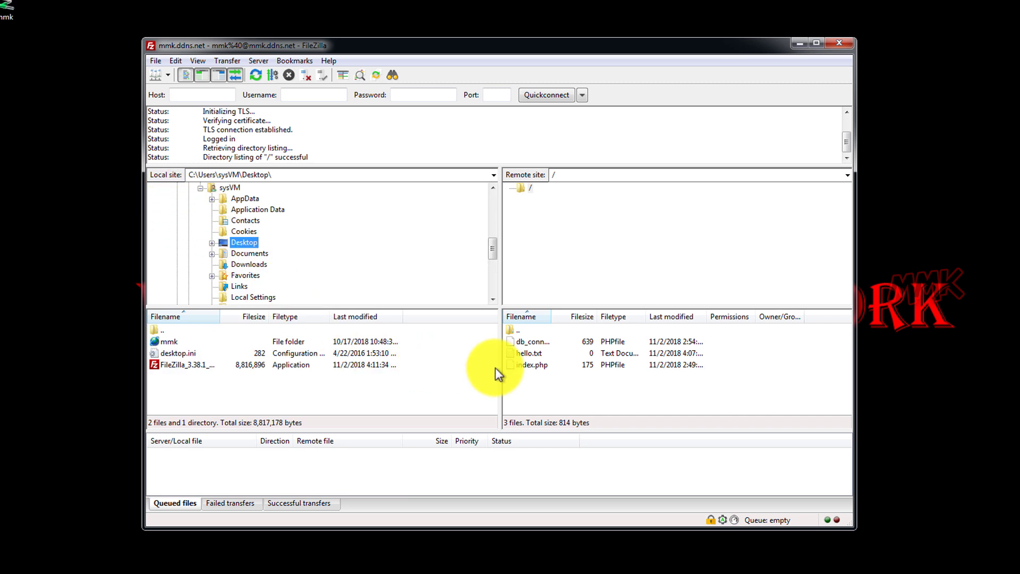
right_click(520, 355)
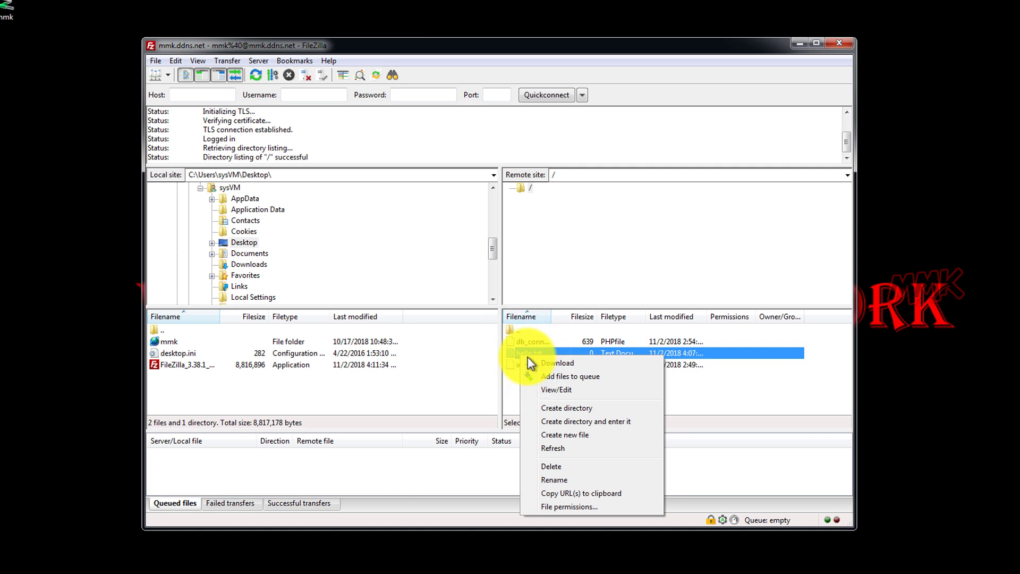
click(566, 367)
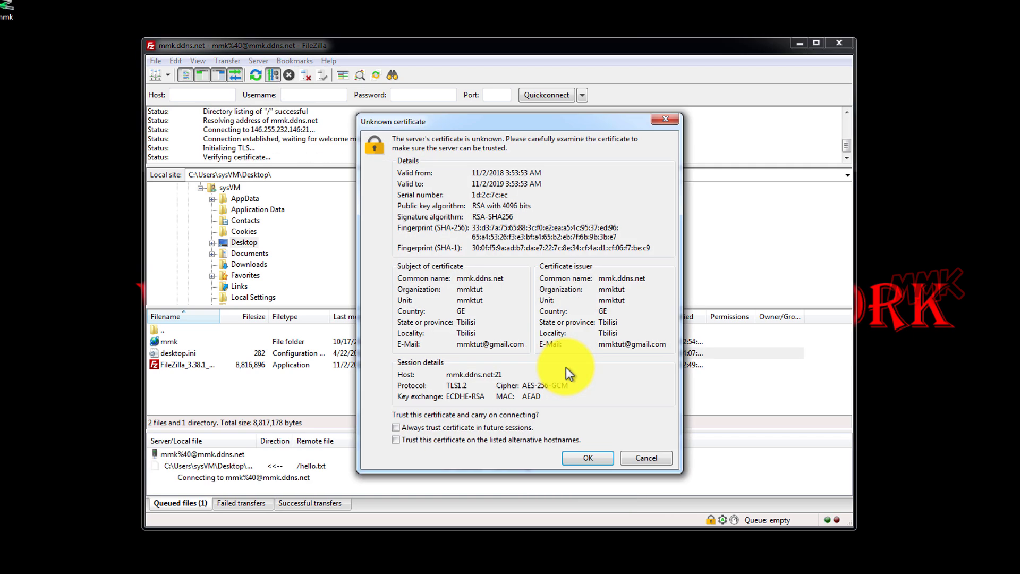
click(588, 458)
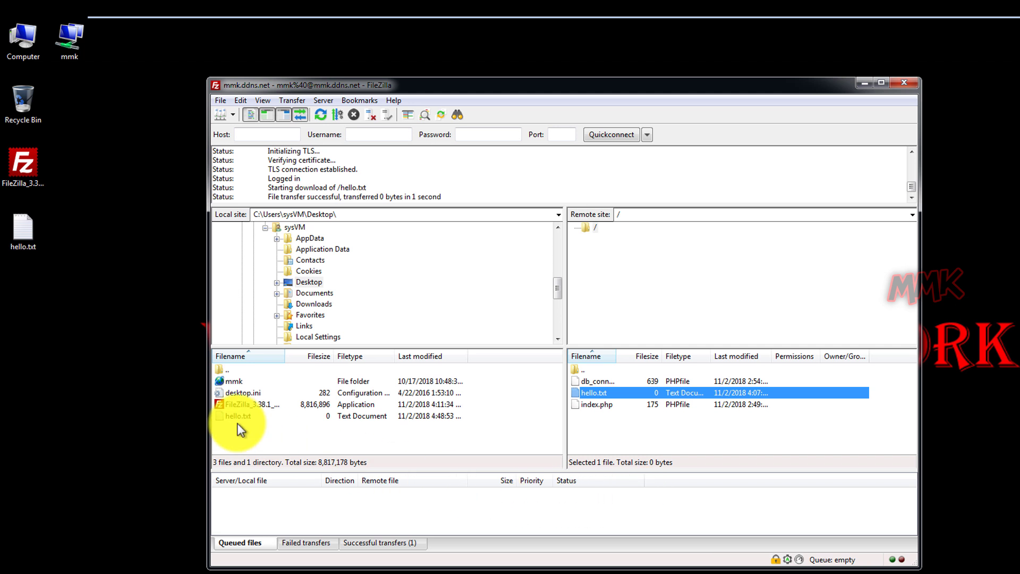
Open the desktop hello.txt in Notepad++, type 'Hi Please Subscribe to my channel', and save
right_click(32, 232)
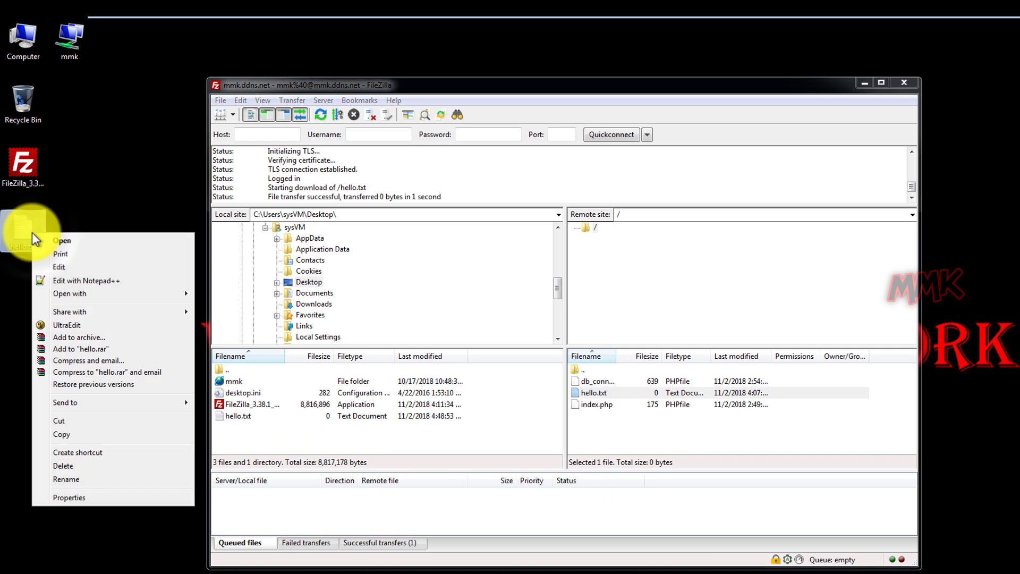
click(59, 279)
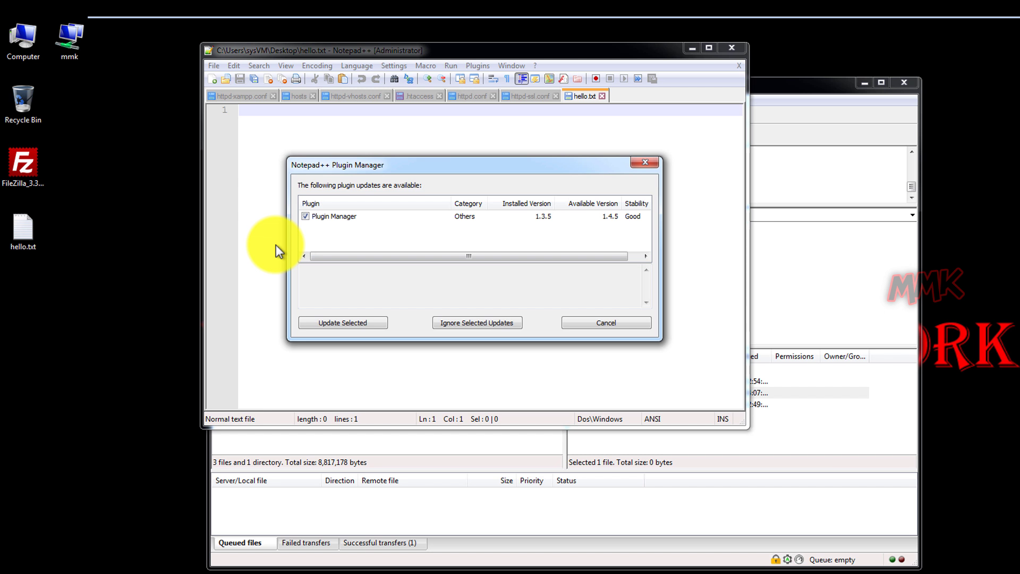
click(585, 327)
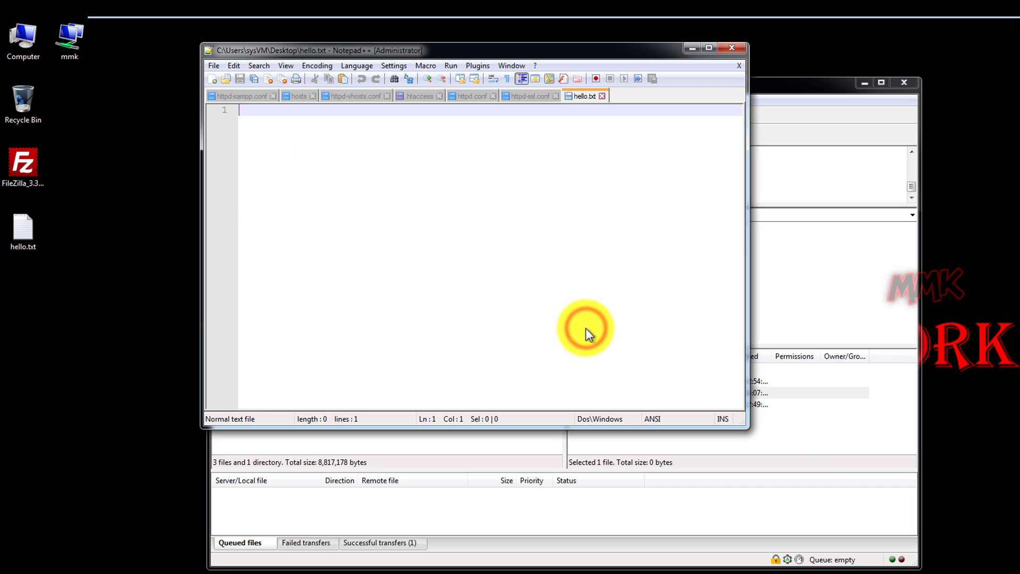
text(Hi Pleas)
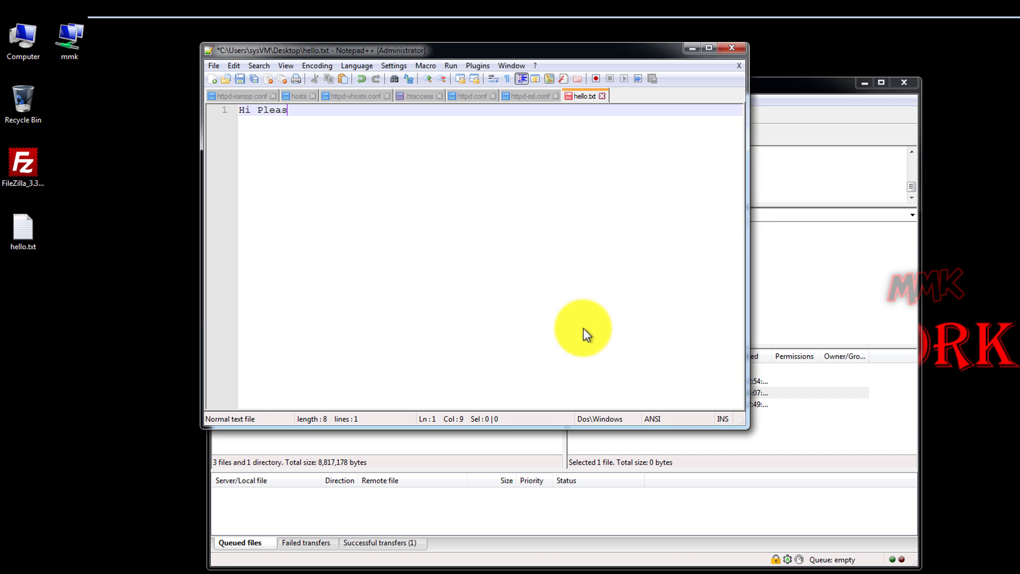
text(e Subscrib)
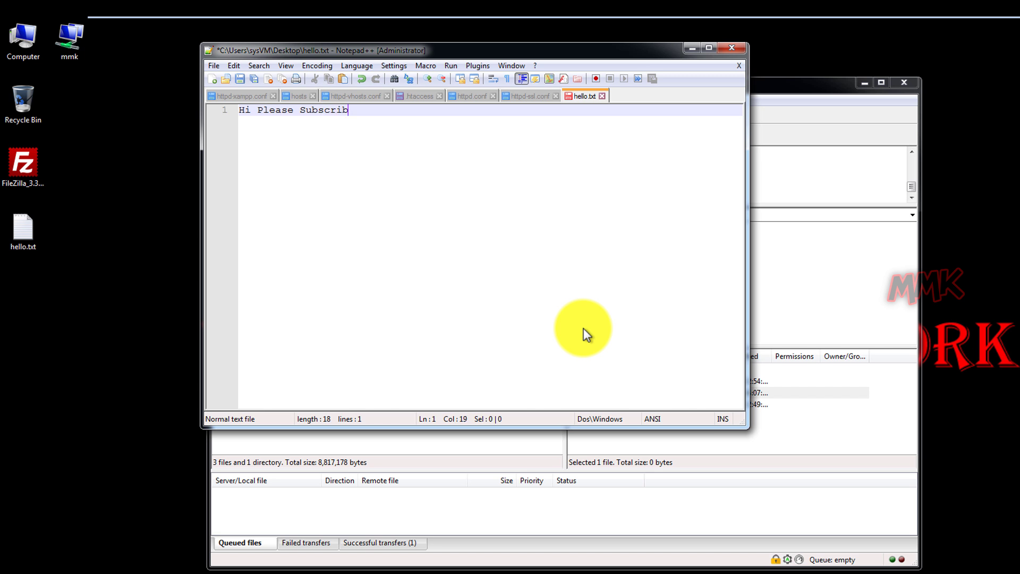
text(e to my channel)
click(239, 78)
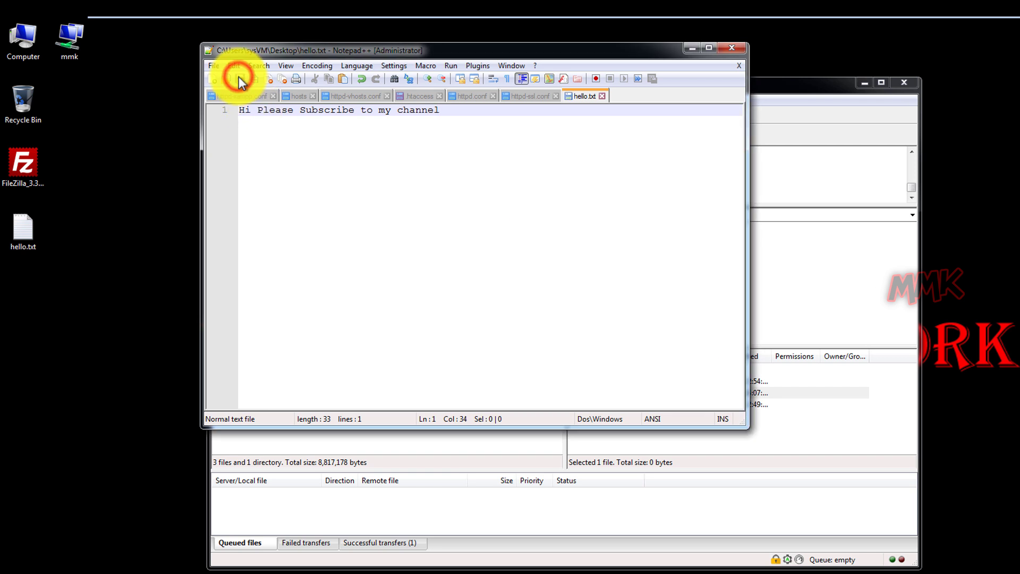
click(724, 48)
Decline the Notepad++ update, then upload hello.txt to mmk.ddns.net, overwriting the remote copy
click(659, 380)
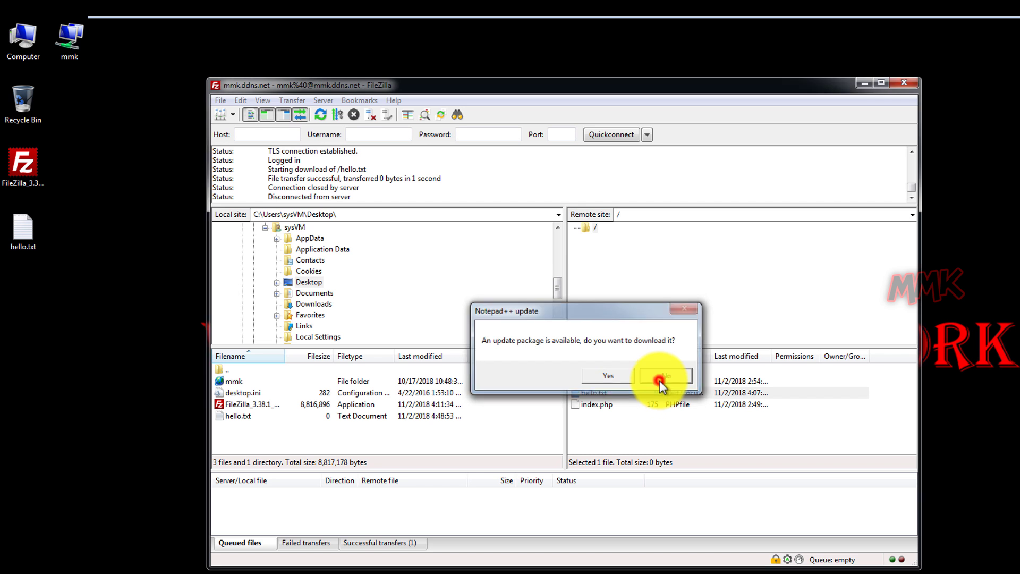
right_click(235, 416)
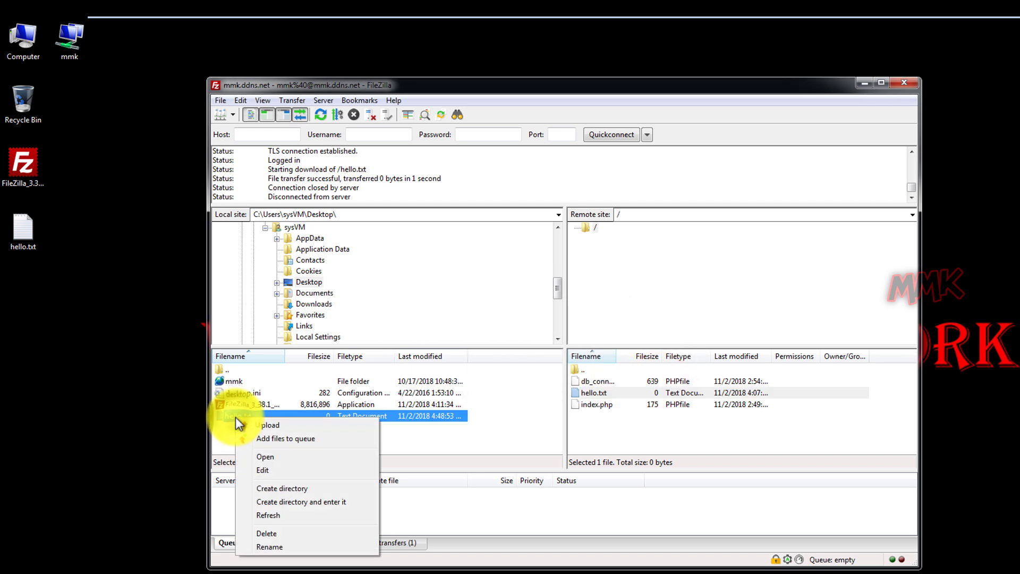
click(267, 425)
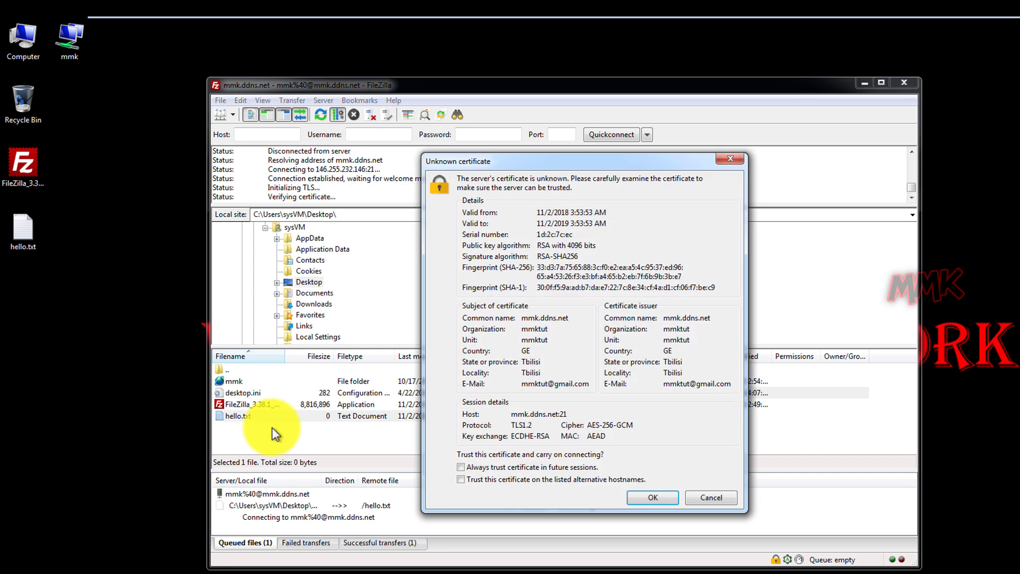
click(651, 498)
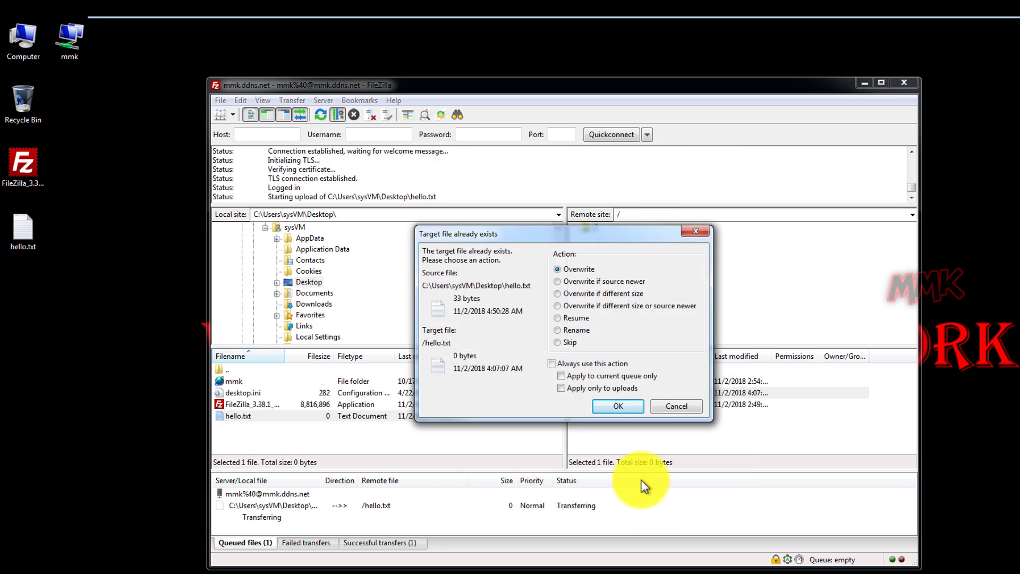
click(627, 410)
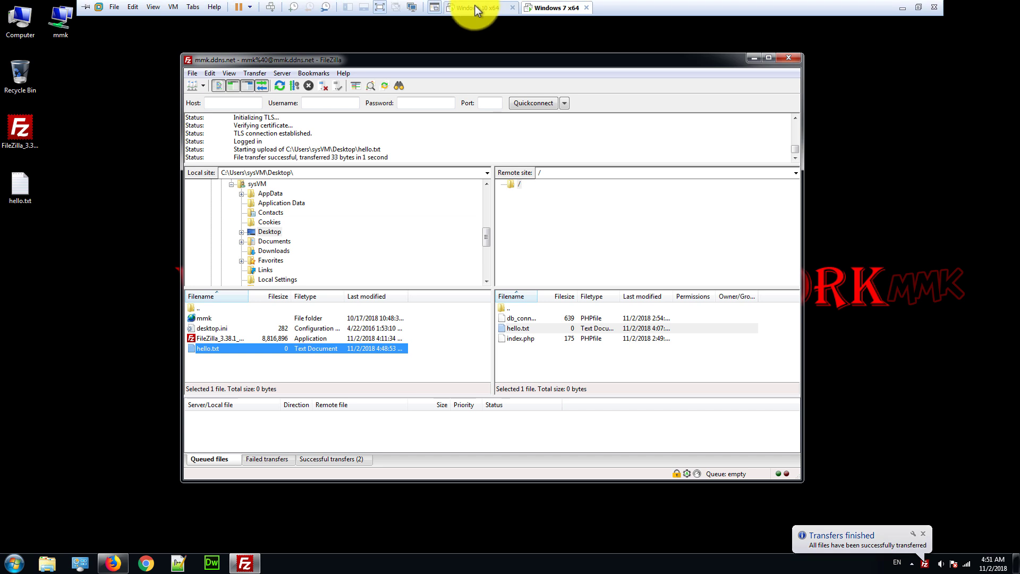
On the Windows 10 server, open C:\xampp\htdocs\mmk.ddns.net\hello.txt in Notepad++ to check it
click(473, 8)
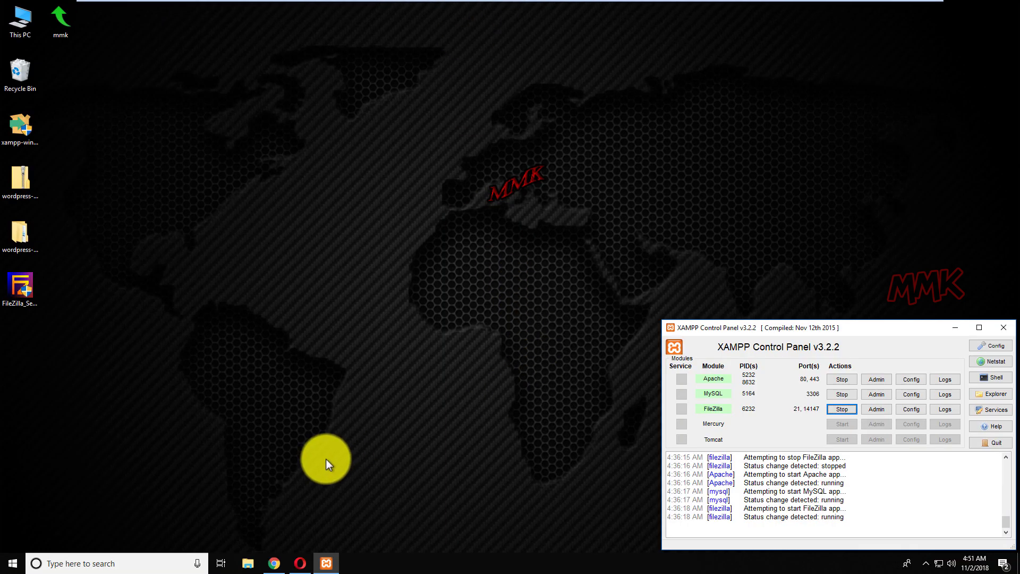
double_click(26, 21)
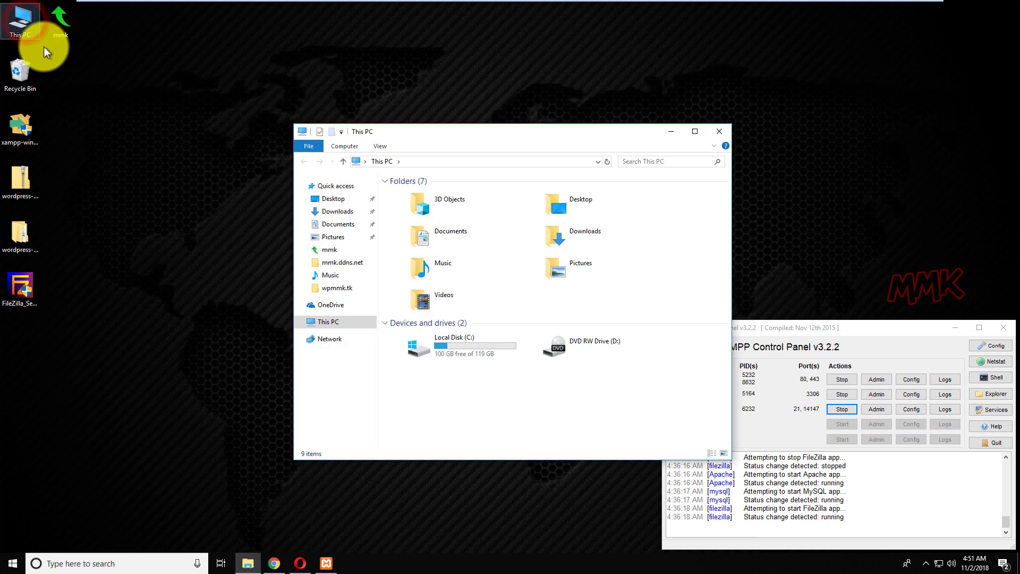
double_click(418, 345)
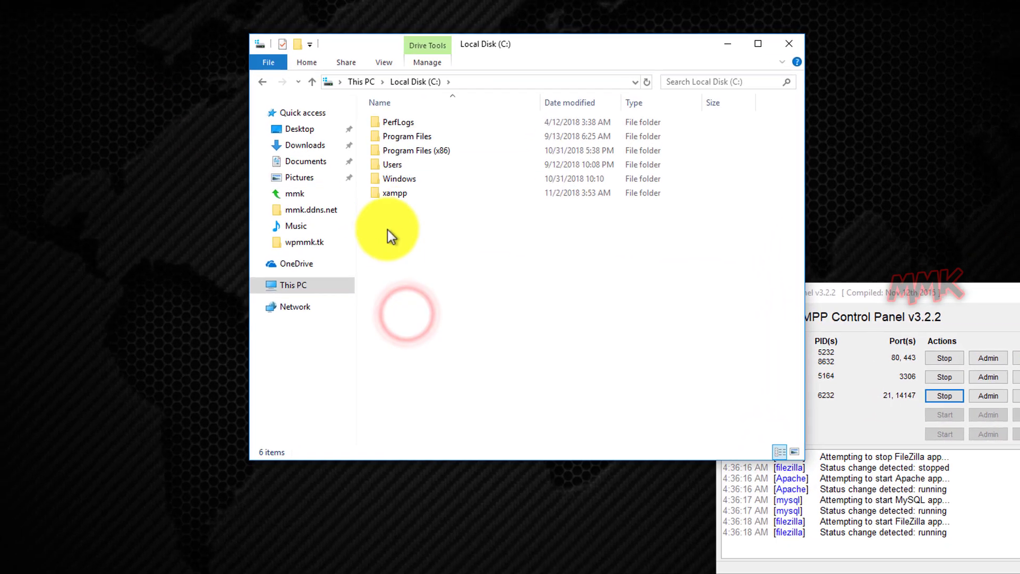
double_click(396, 184)
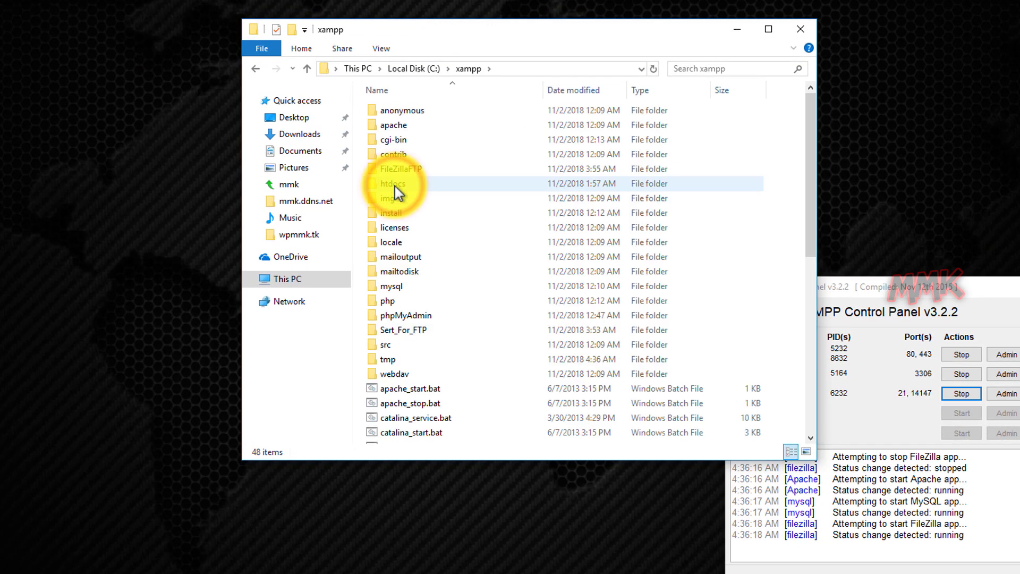
double_click(395, 186)
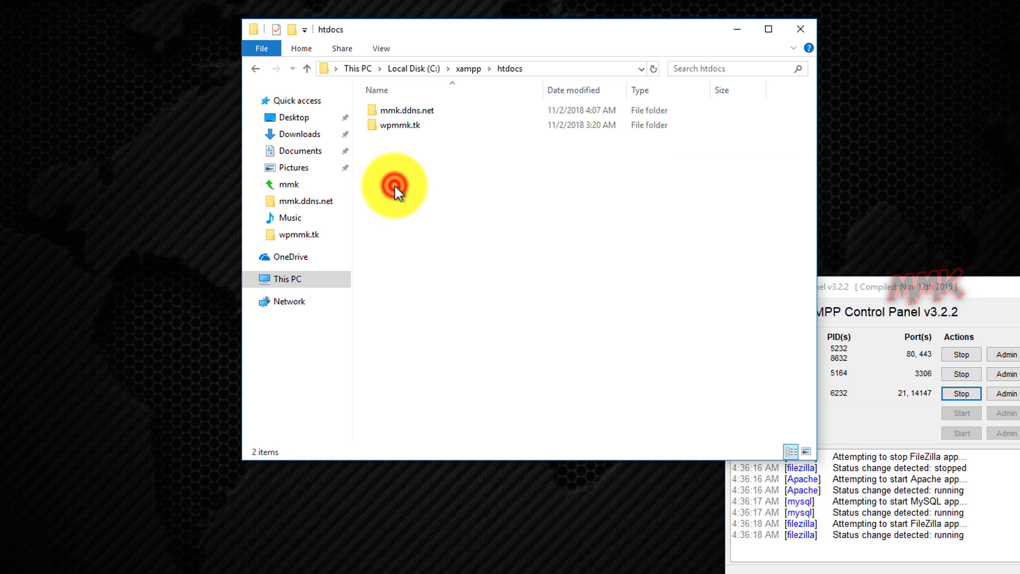
double_click(412, 111)
right_click(391, 126)
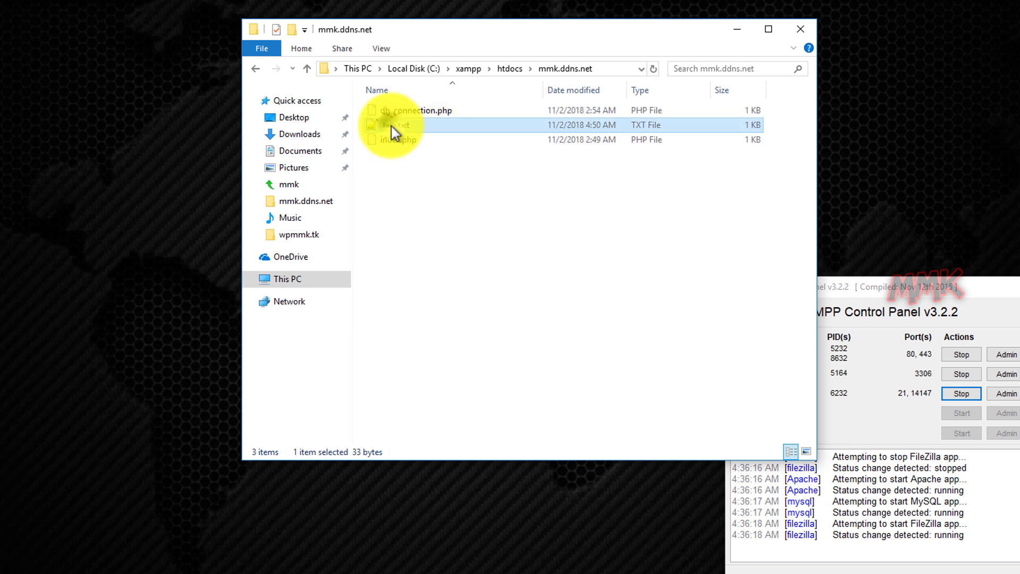
click(426, 166)
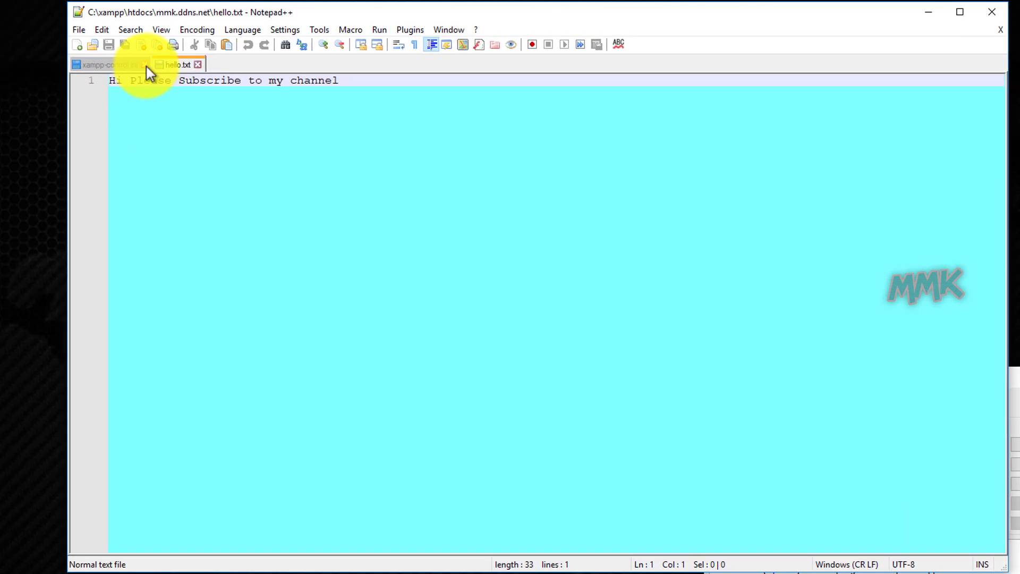
Close Notepad++ and File Explorer, and minimize the XAMPP Control Panel
click(144, 64)
click(114, 65)
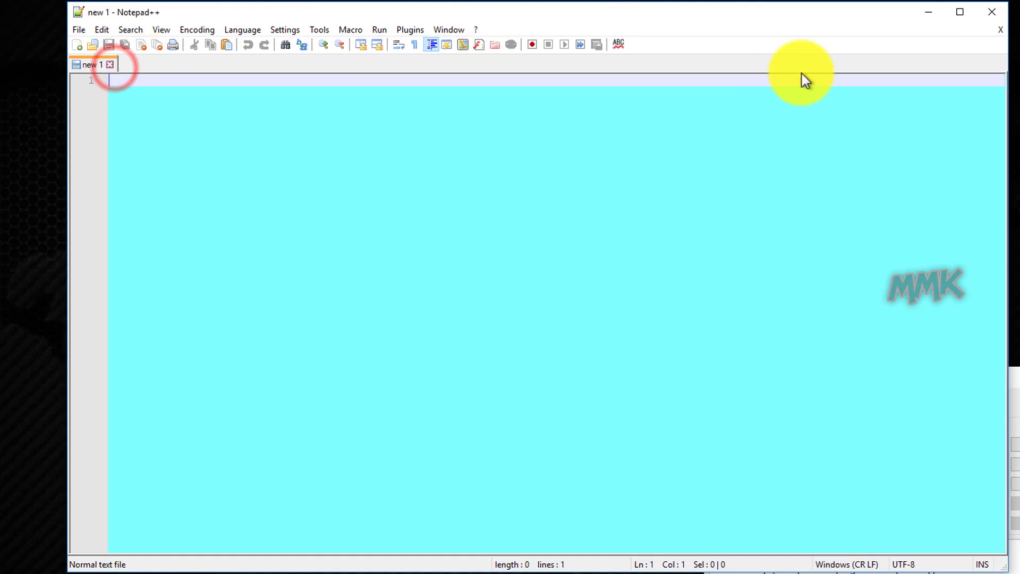
click(993, 14)
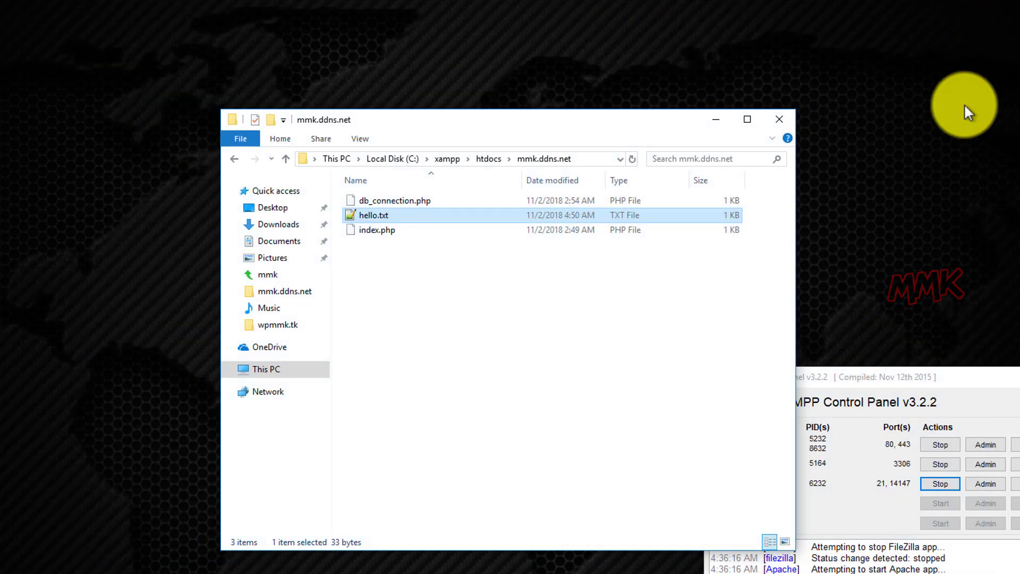
click(779, 119)
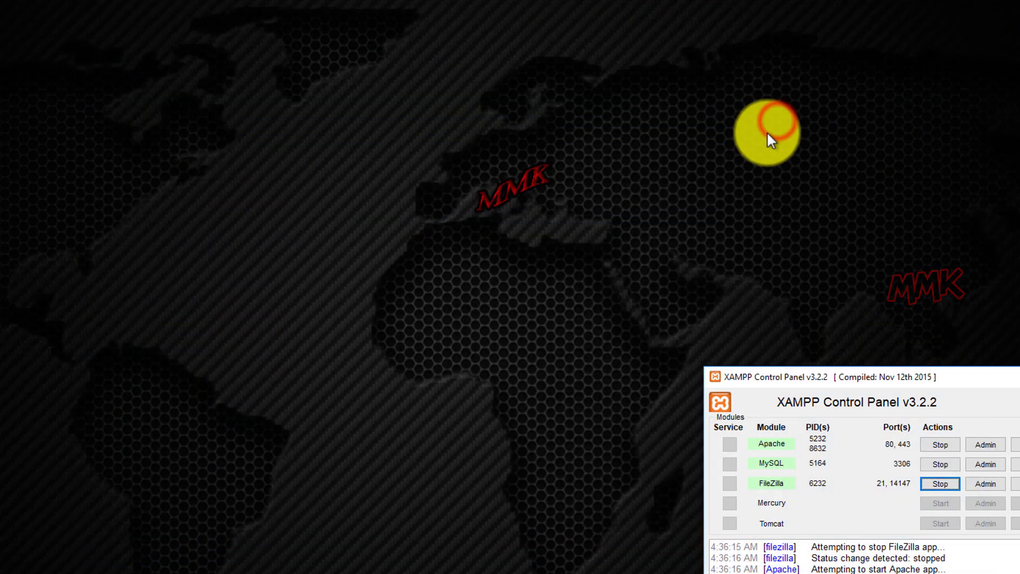
click(958, 328)
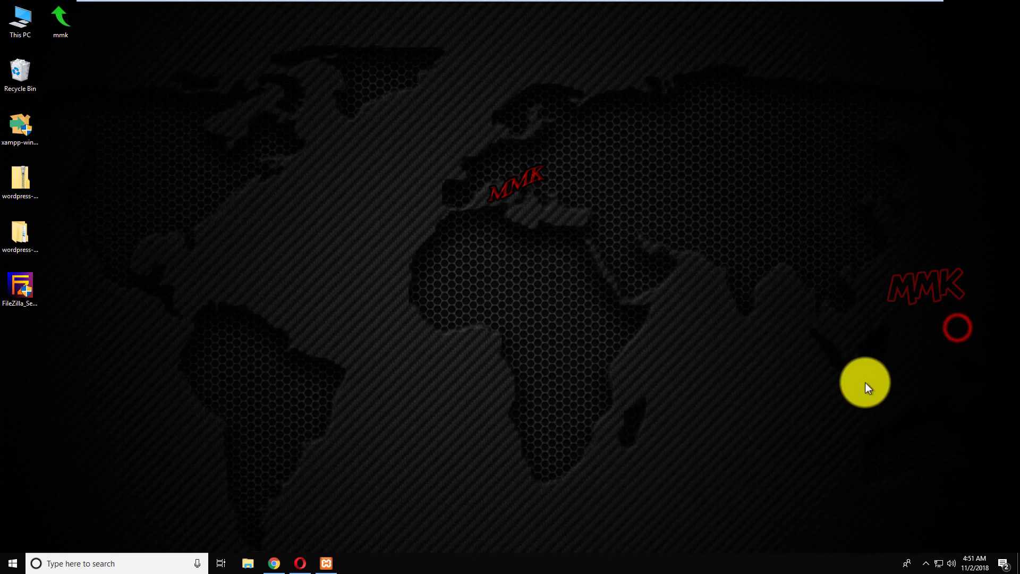